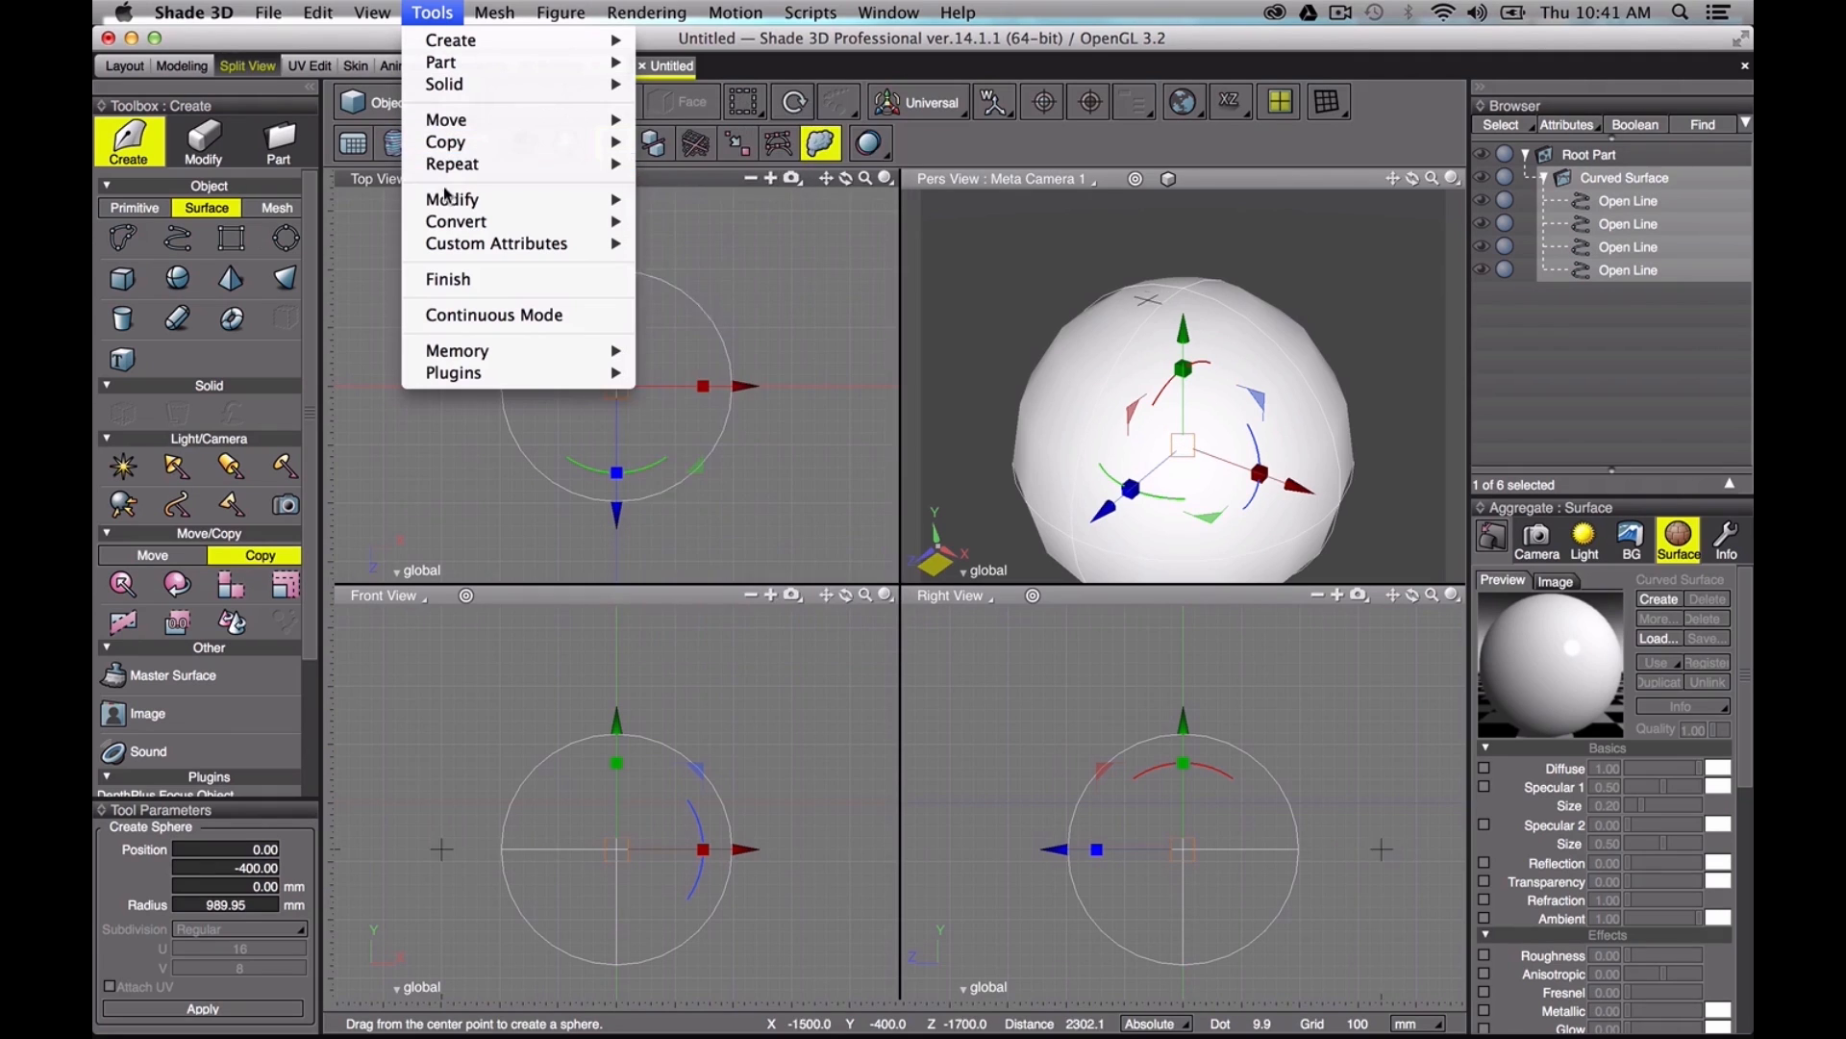
Step: Switch the sphere's curved surface from open lines to closed lines and delete its lowest closed line to leave a dome
left_click(717, 338)
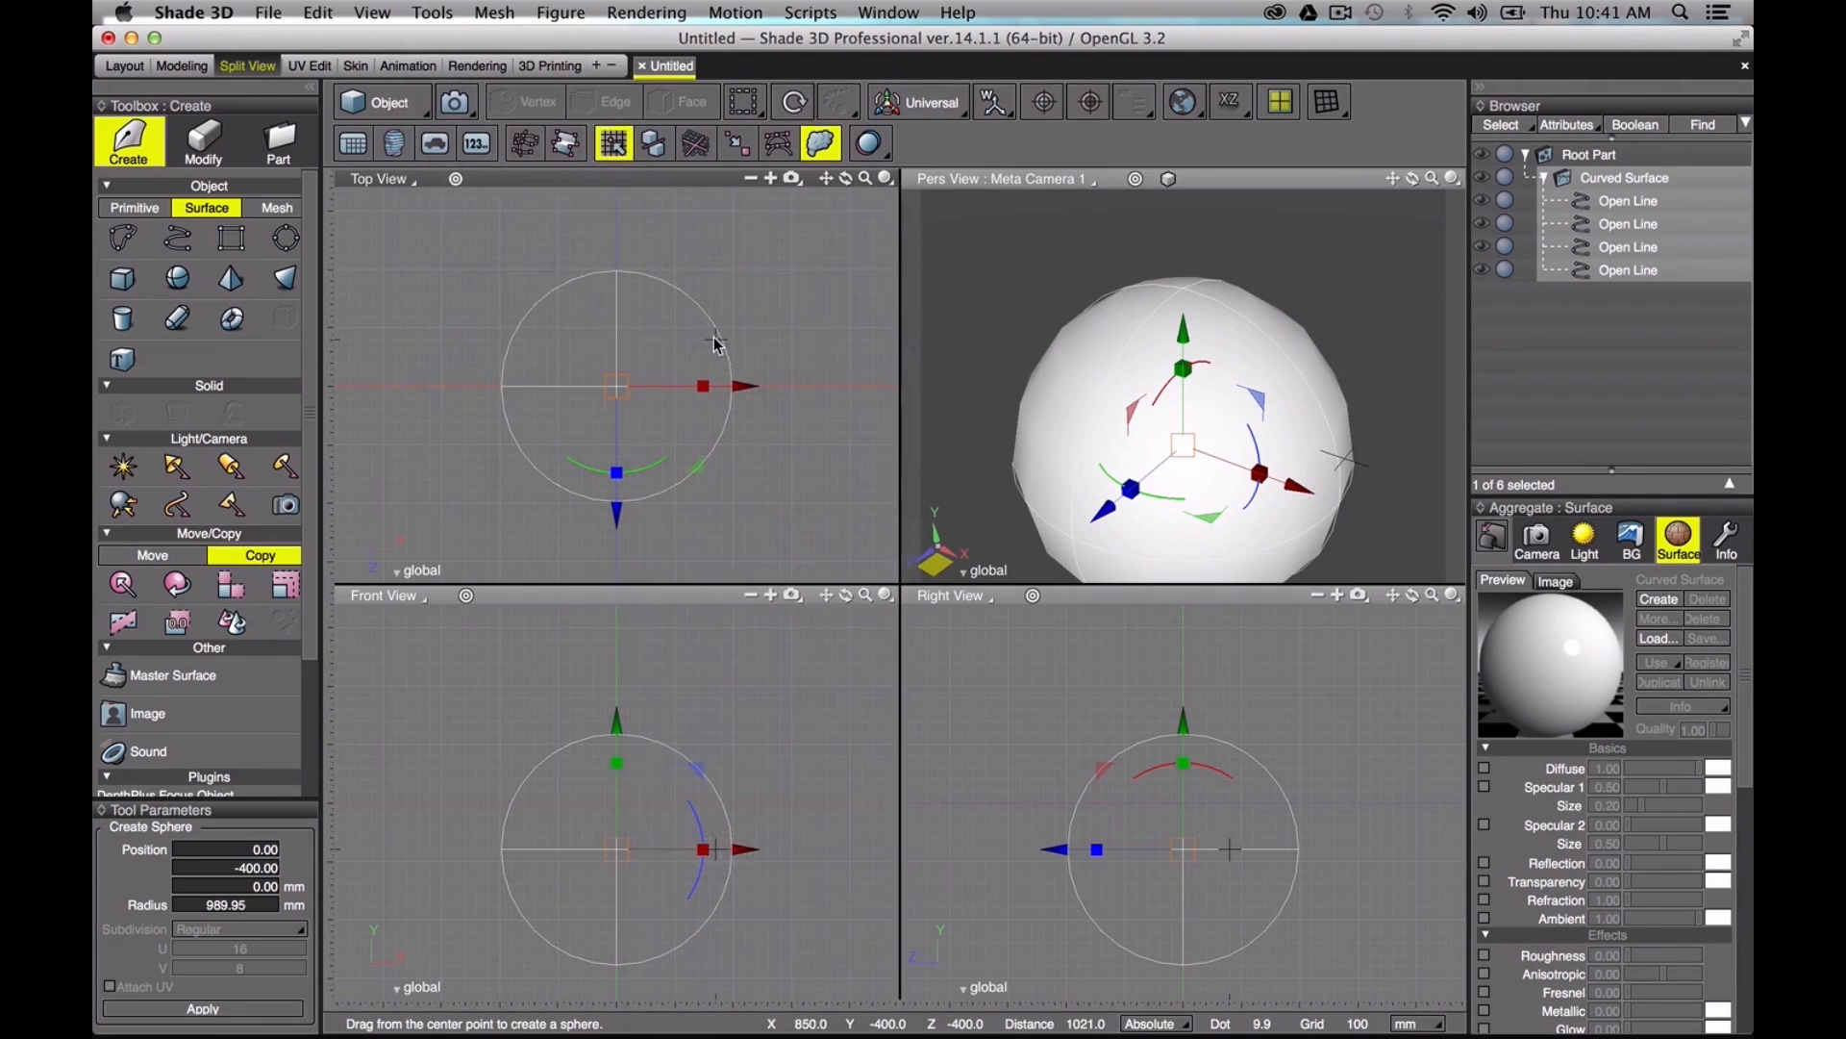
left_click(1625, 248)
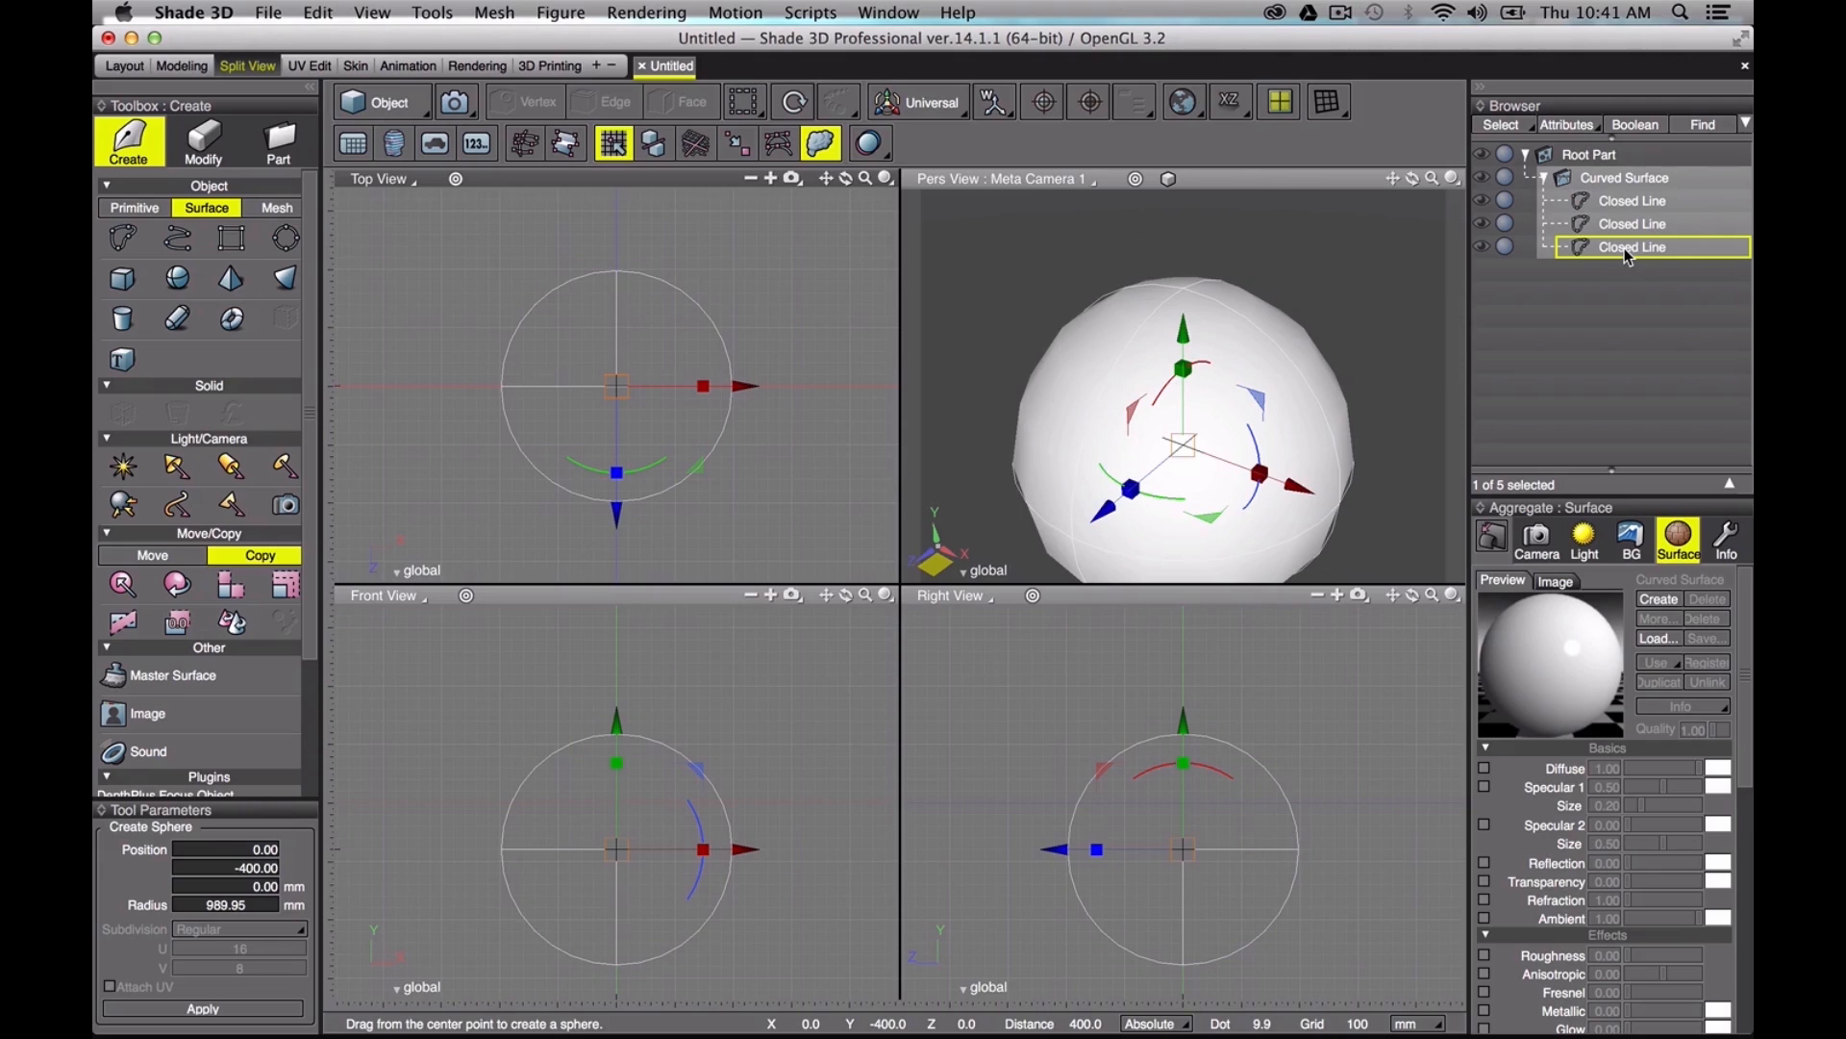
left_click(1628, 248)
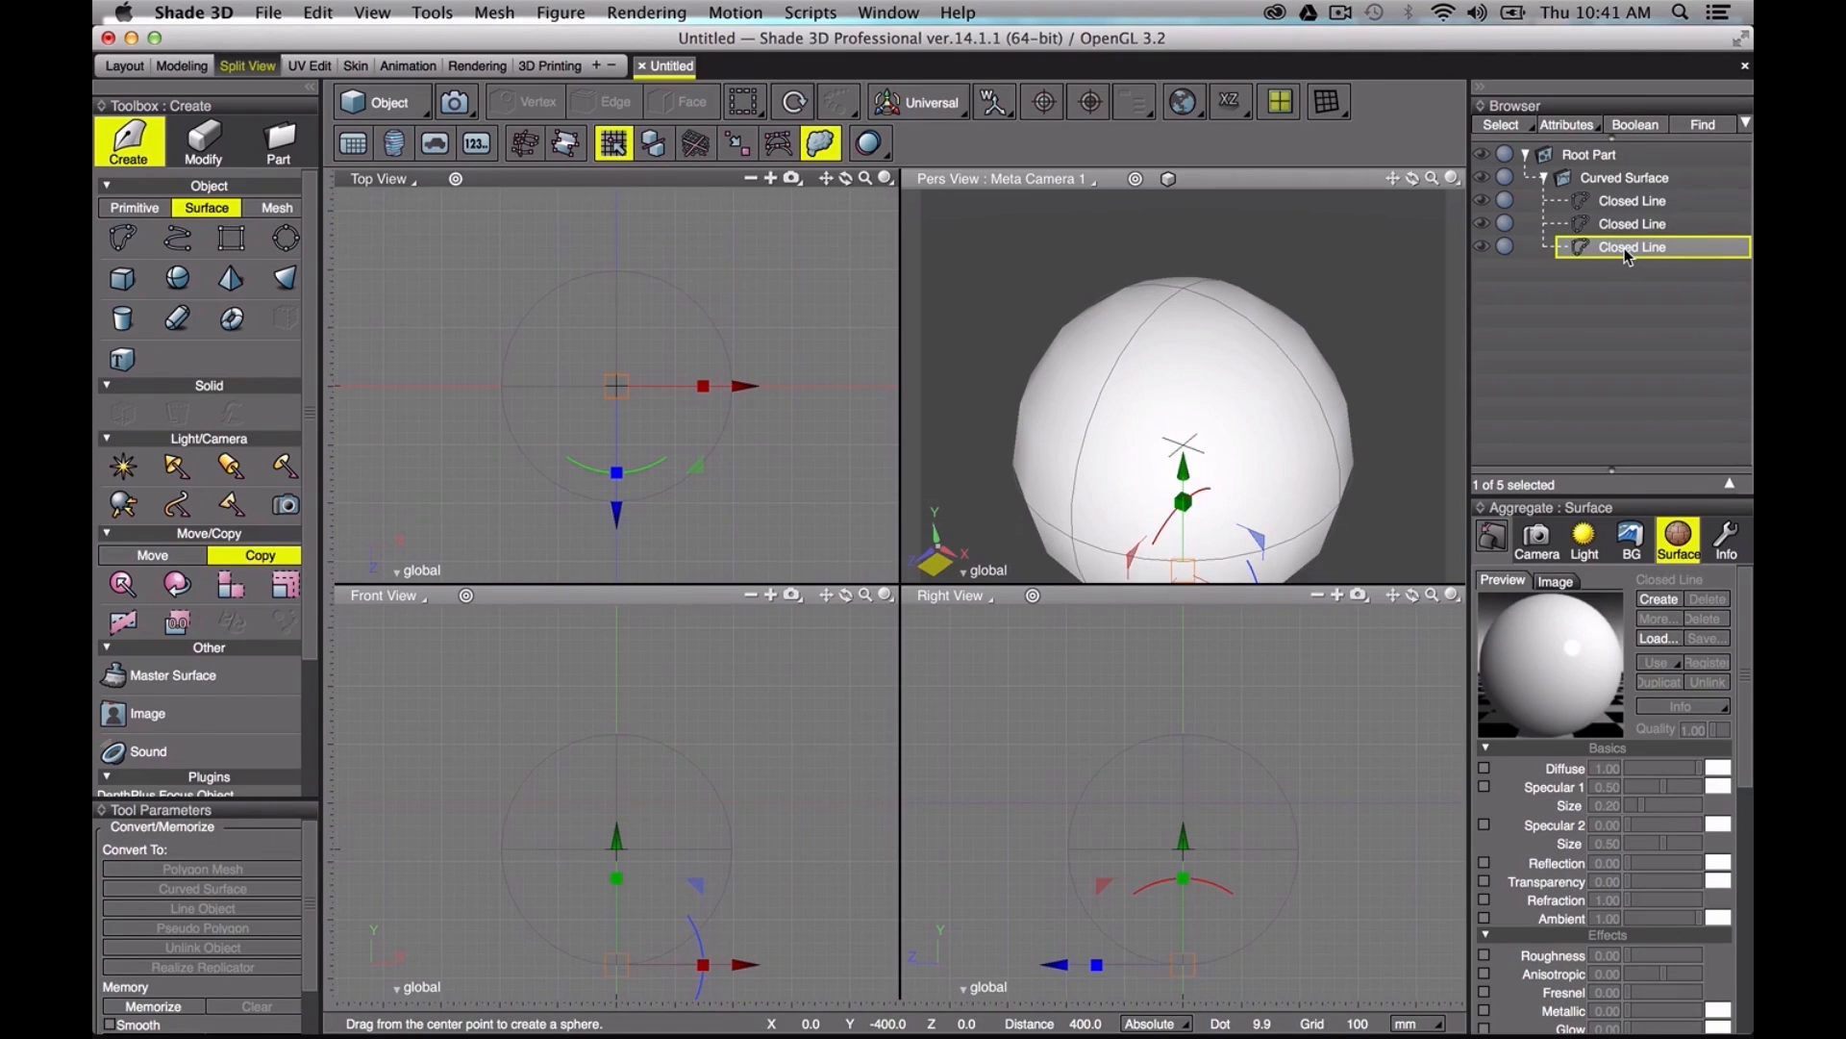
key("Delete")
Step: Scale the closed line at the dome's base to 1.20 along X
left_click(1611, 224)
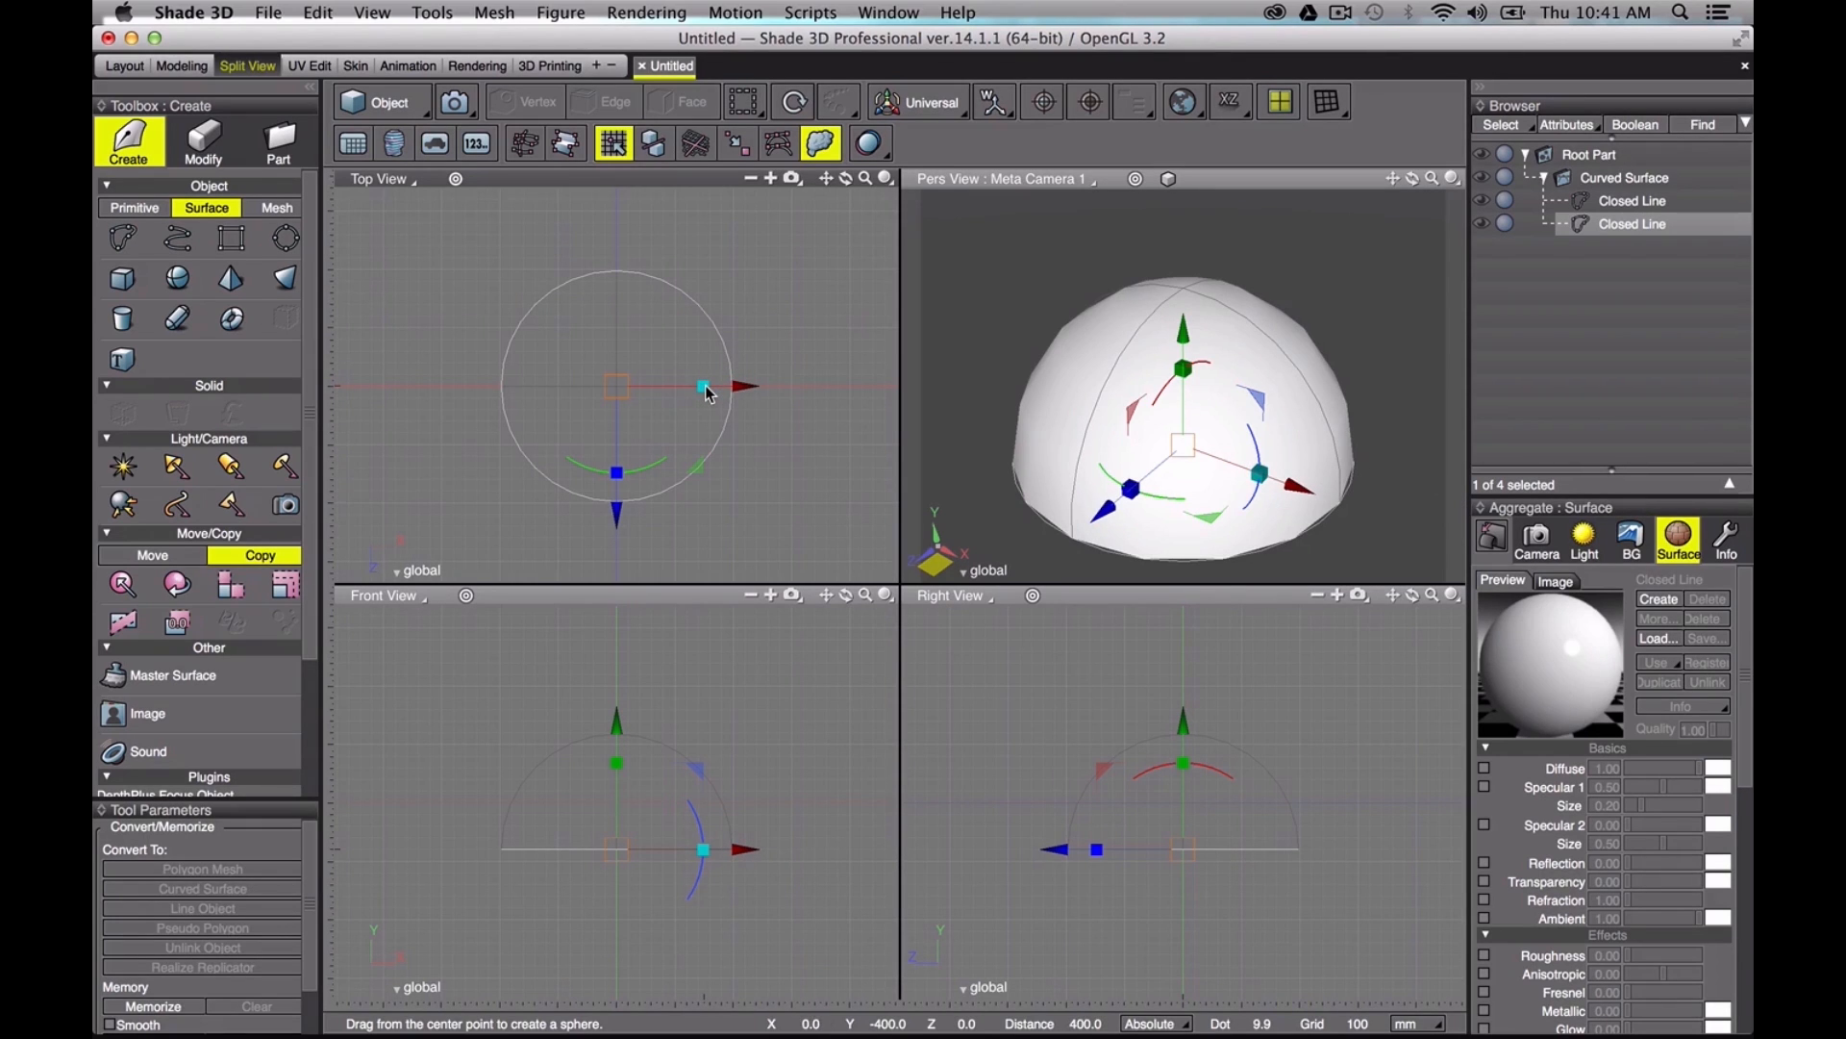
left_click_drag(707, 394, 732, 390)
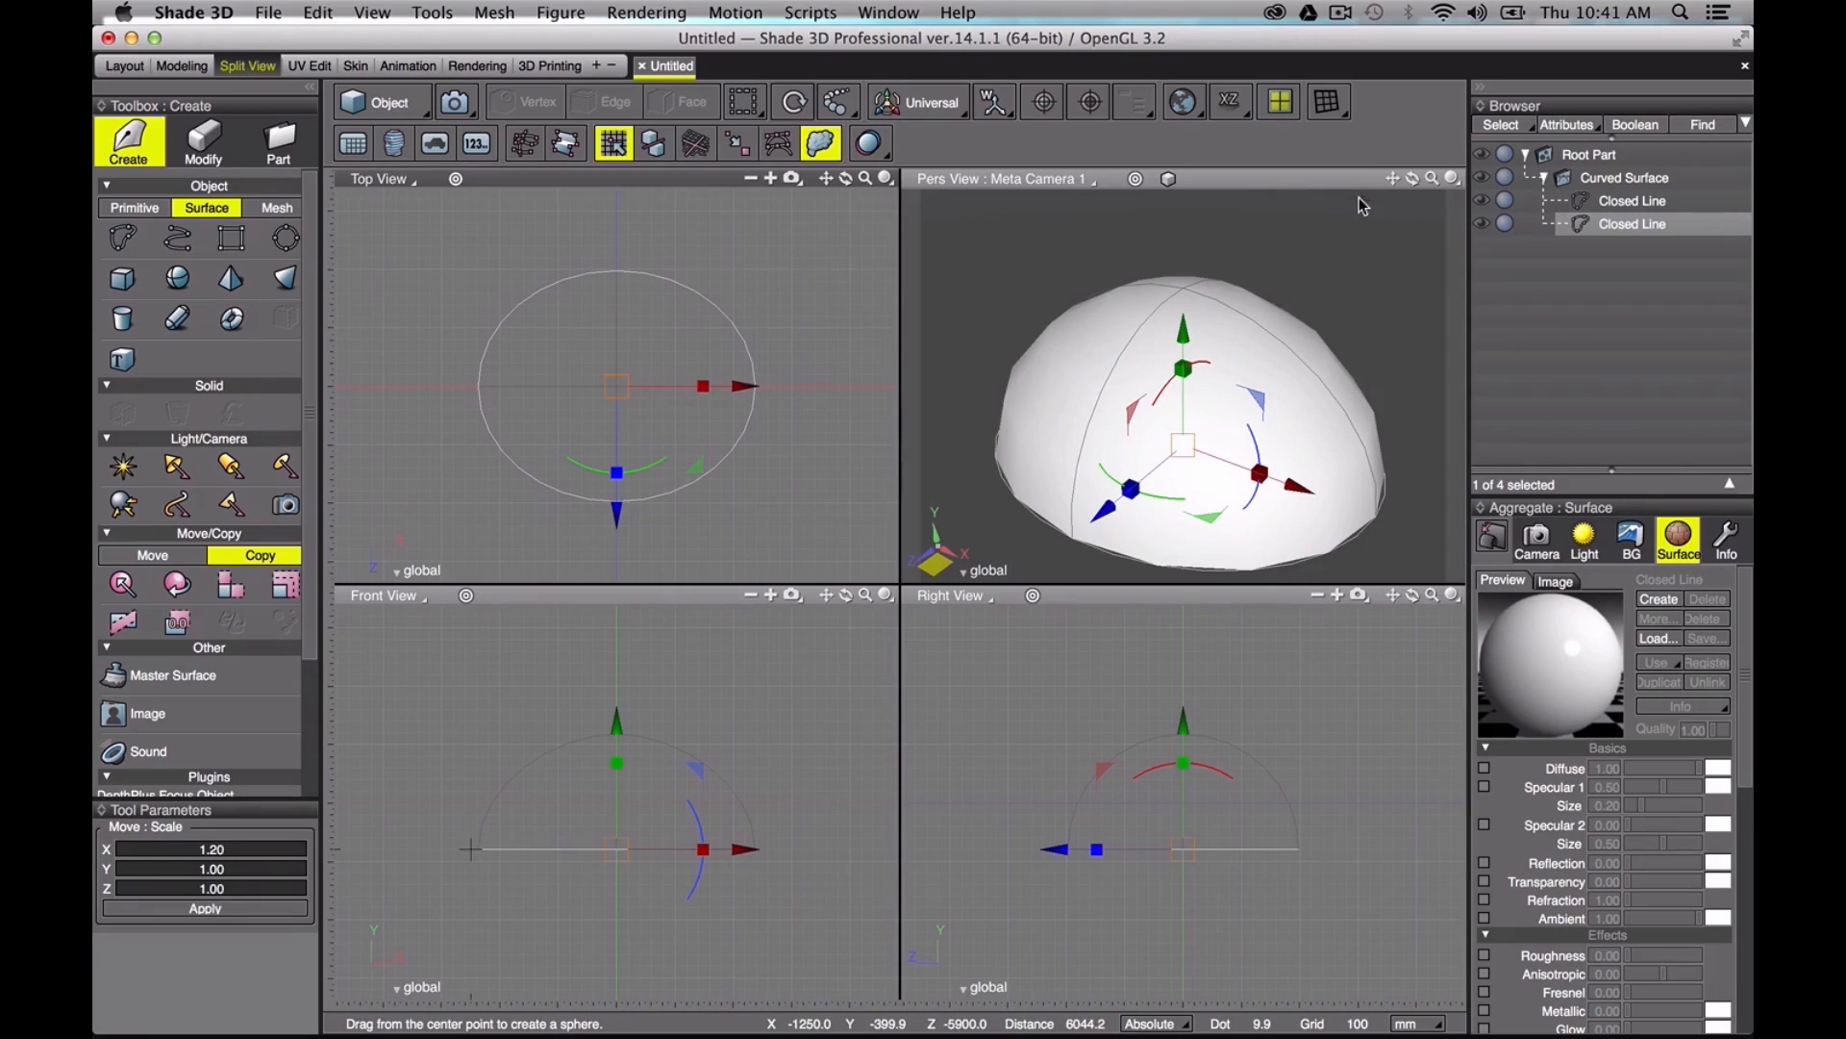
Step: Duplicate the dome's curved surface in place and uniformly scale the copy by 0.73 and again by 0.98
left_click(1600, 181)
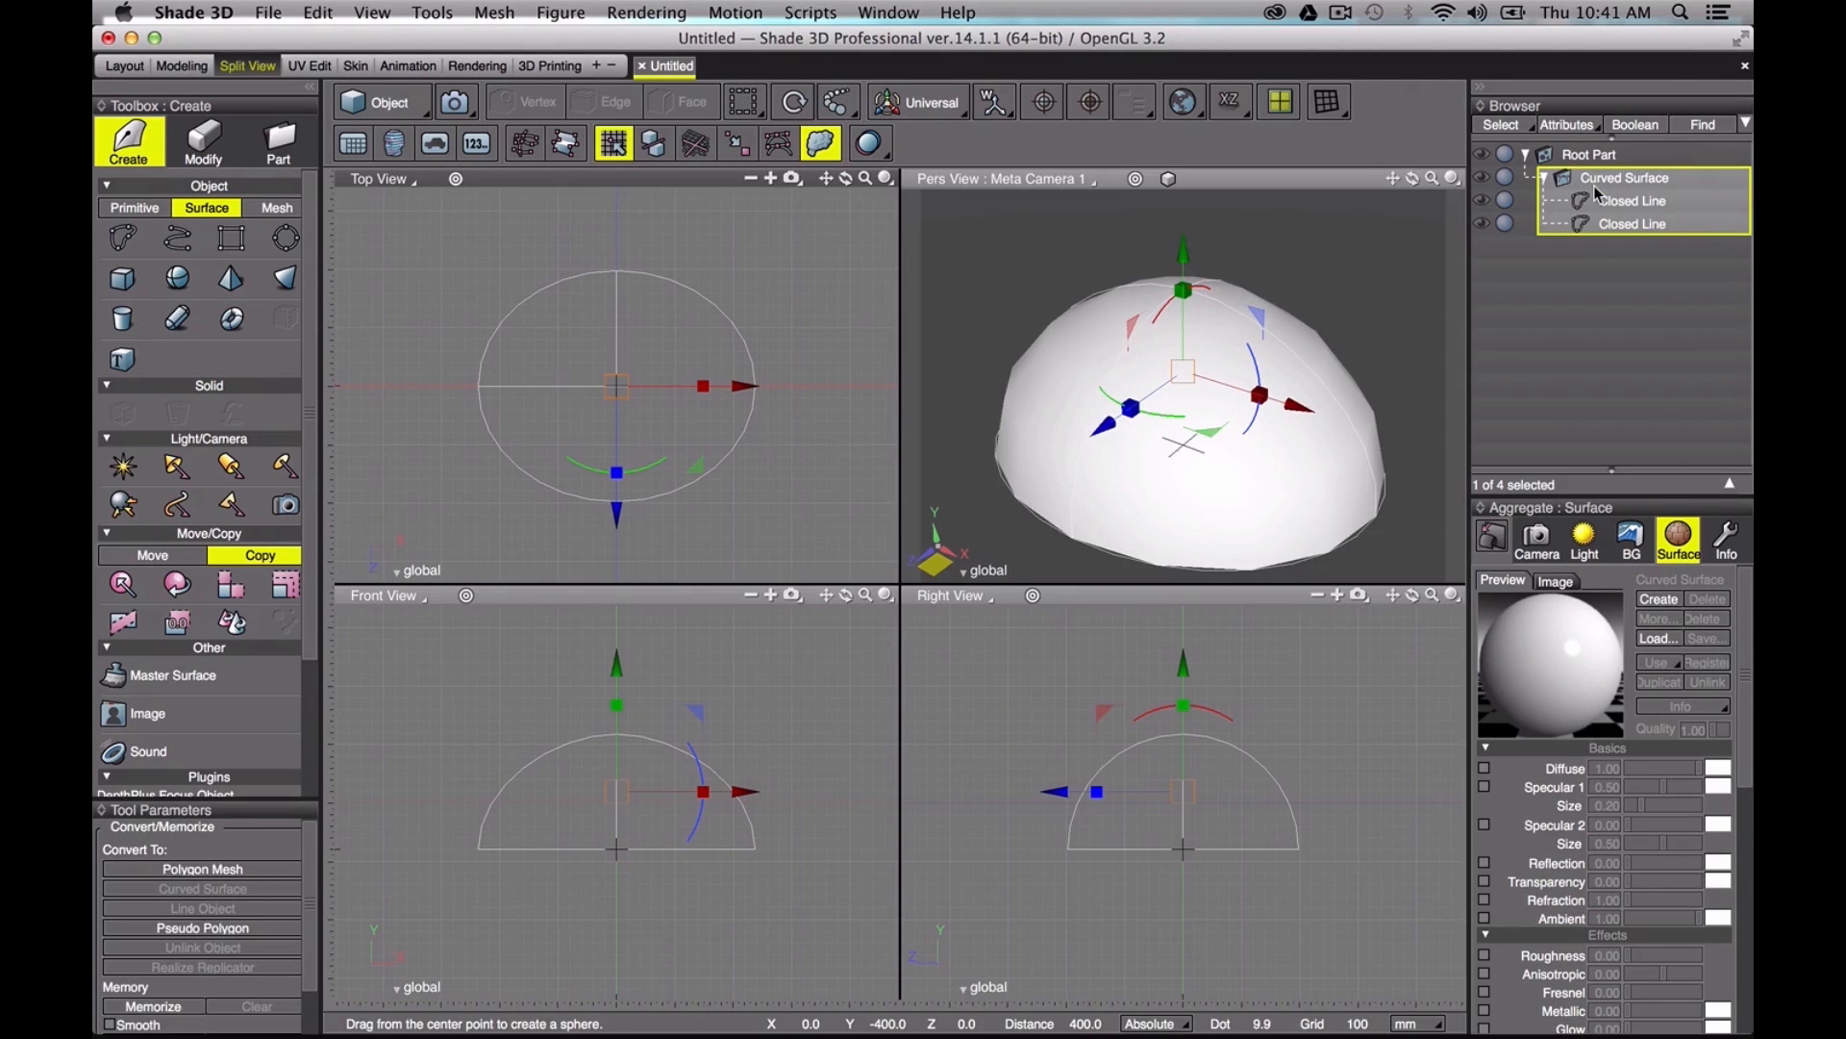
key("super+c")
key("super+v")
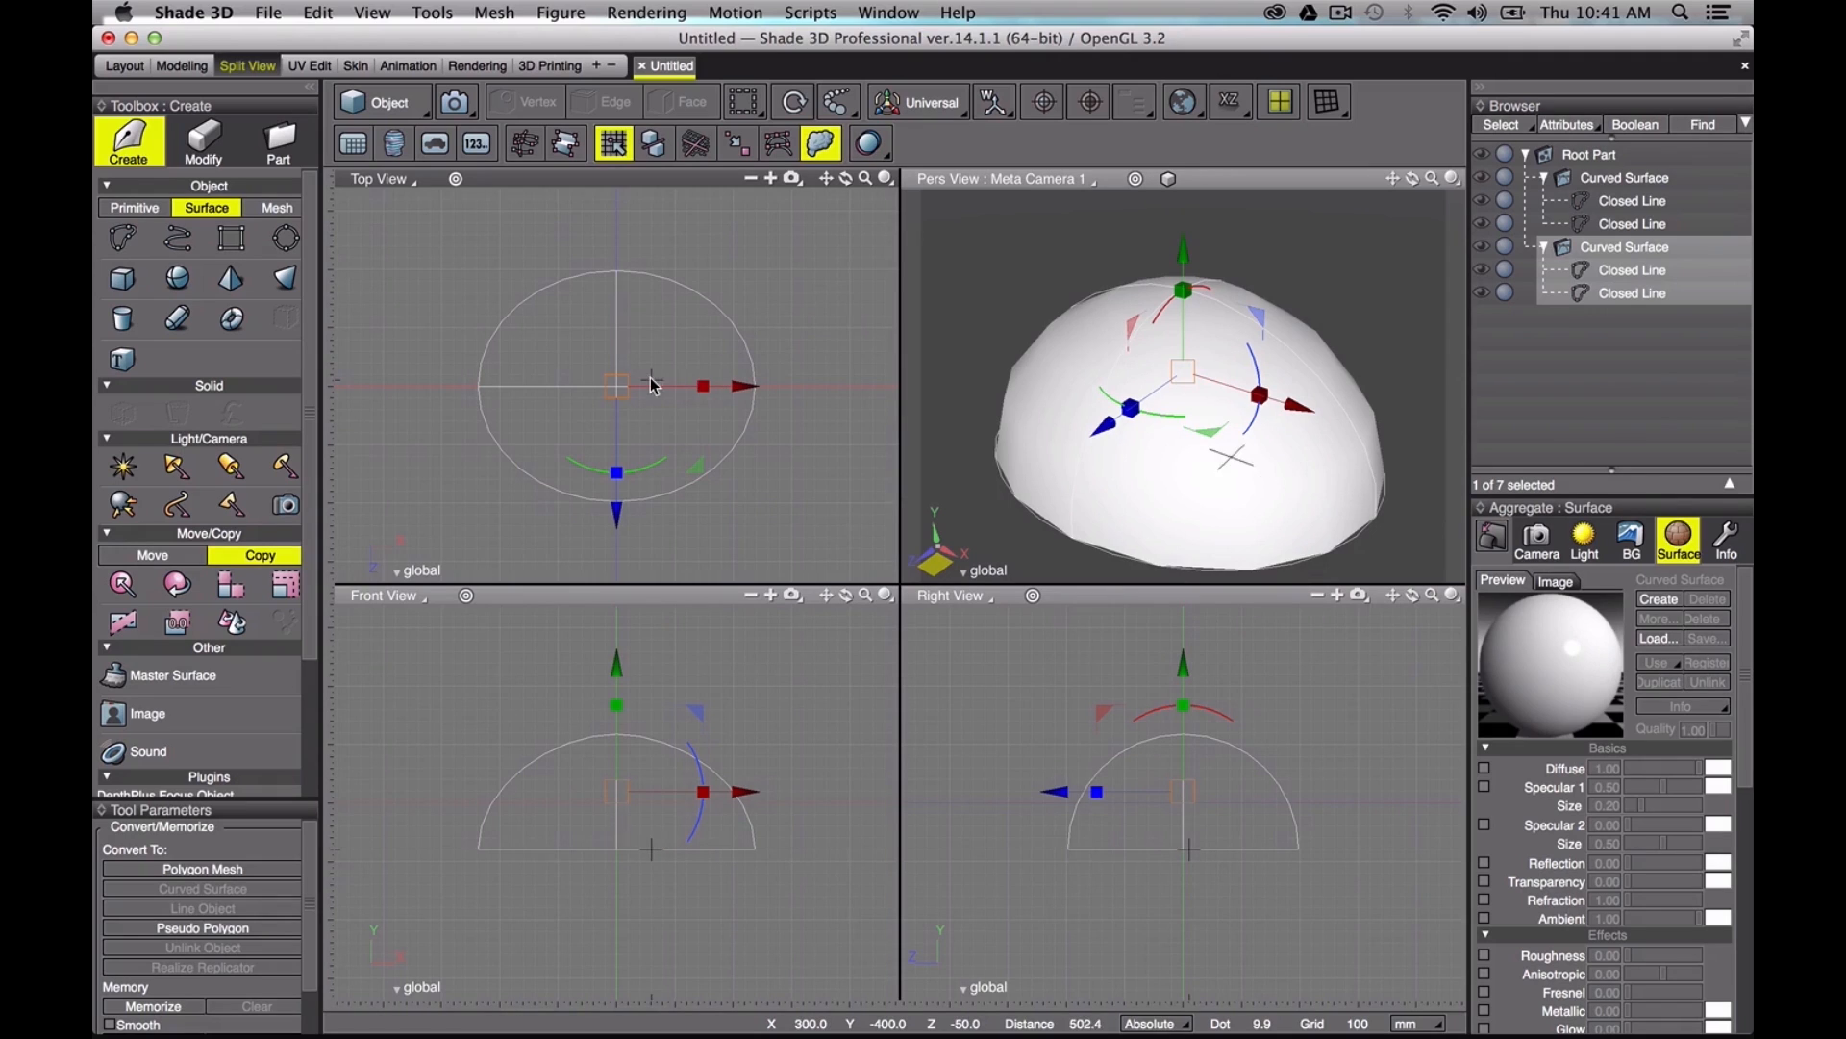
left_click(618, 386)
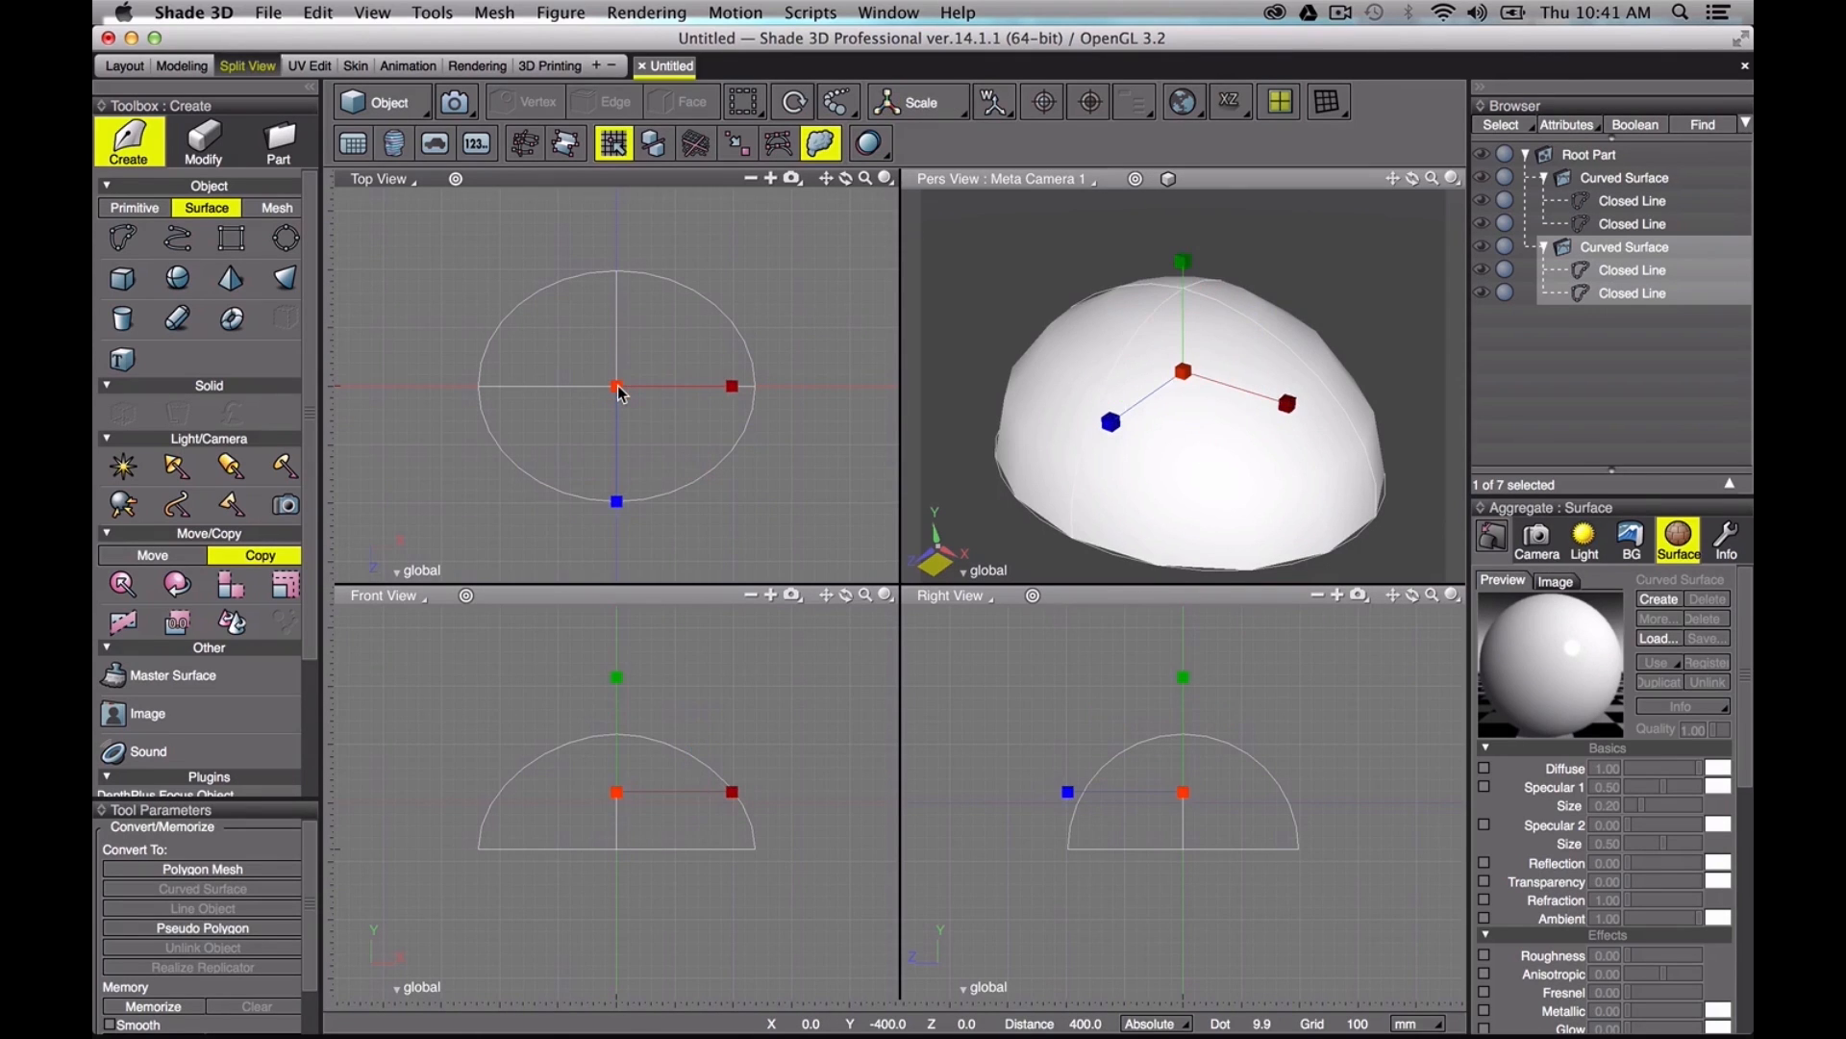
left_click_drag(618, 388, 606, 434)
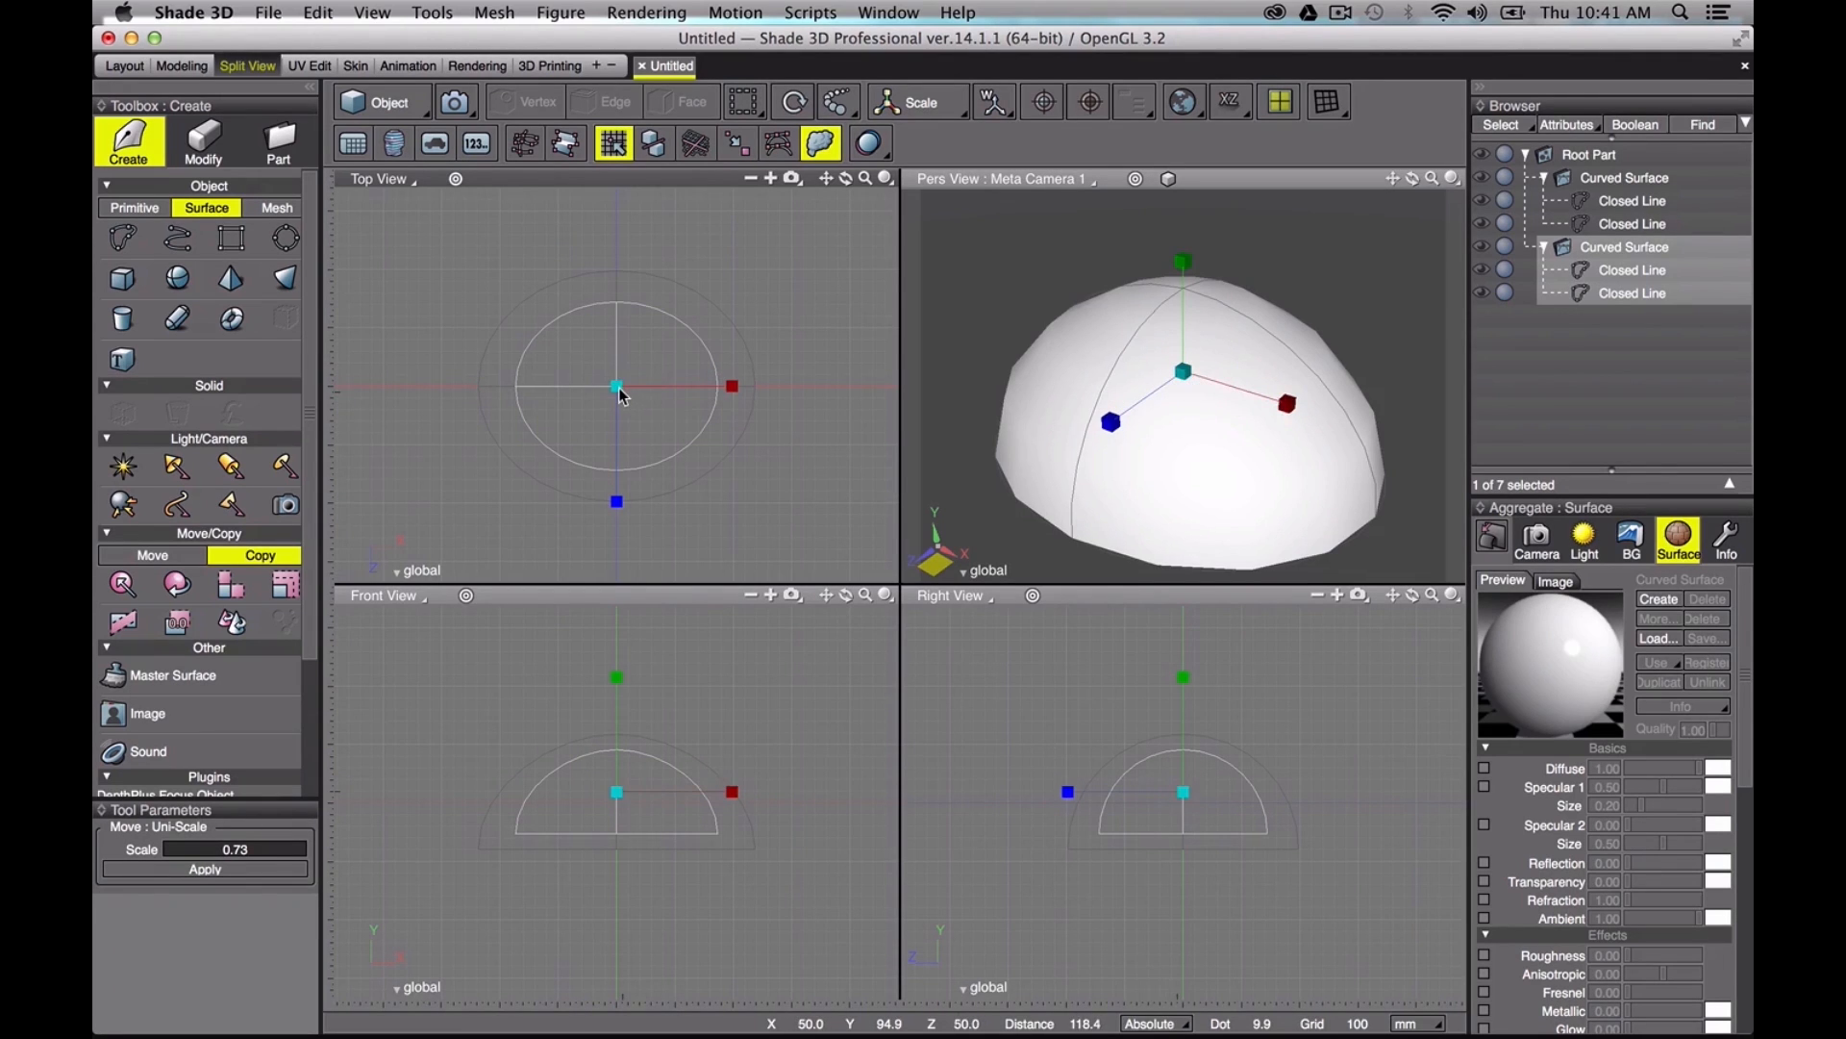
left_click_drag(619, 388, 619, 392)
key("u")
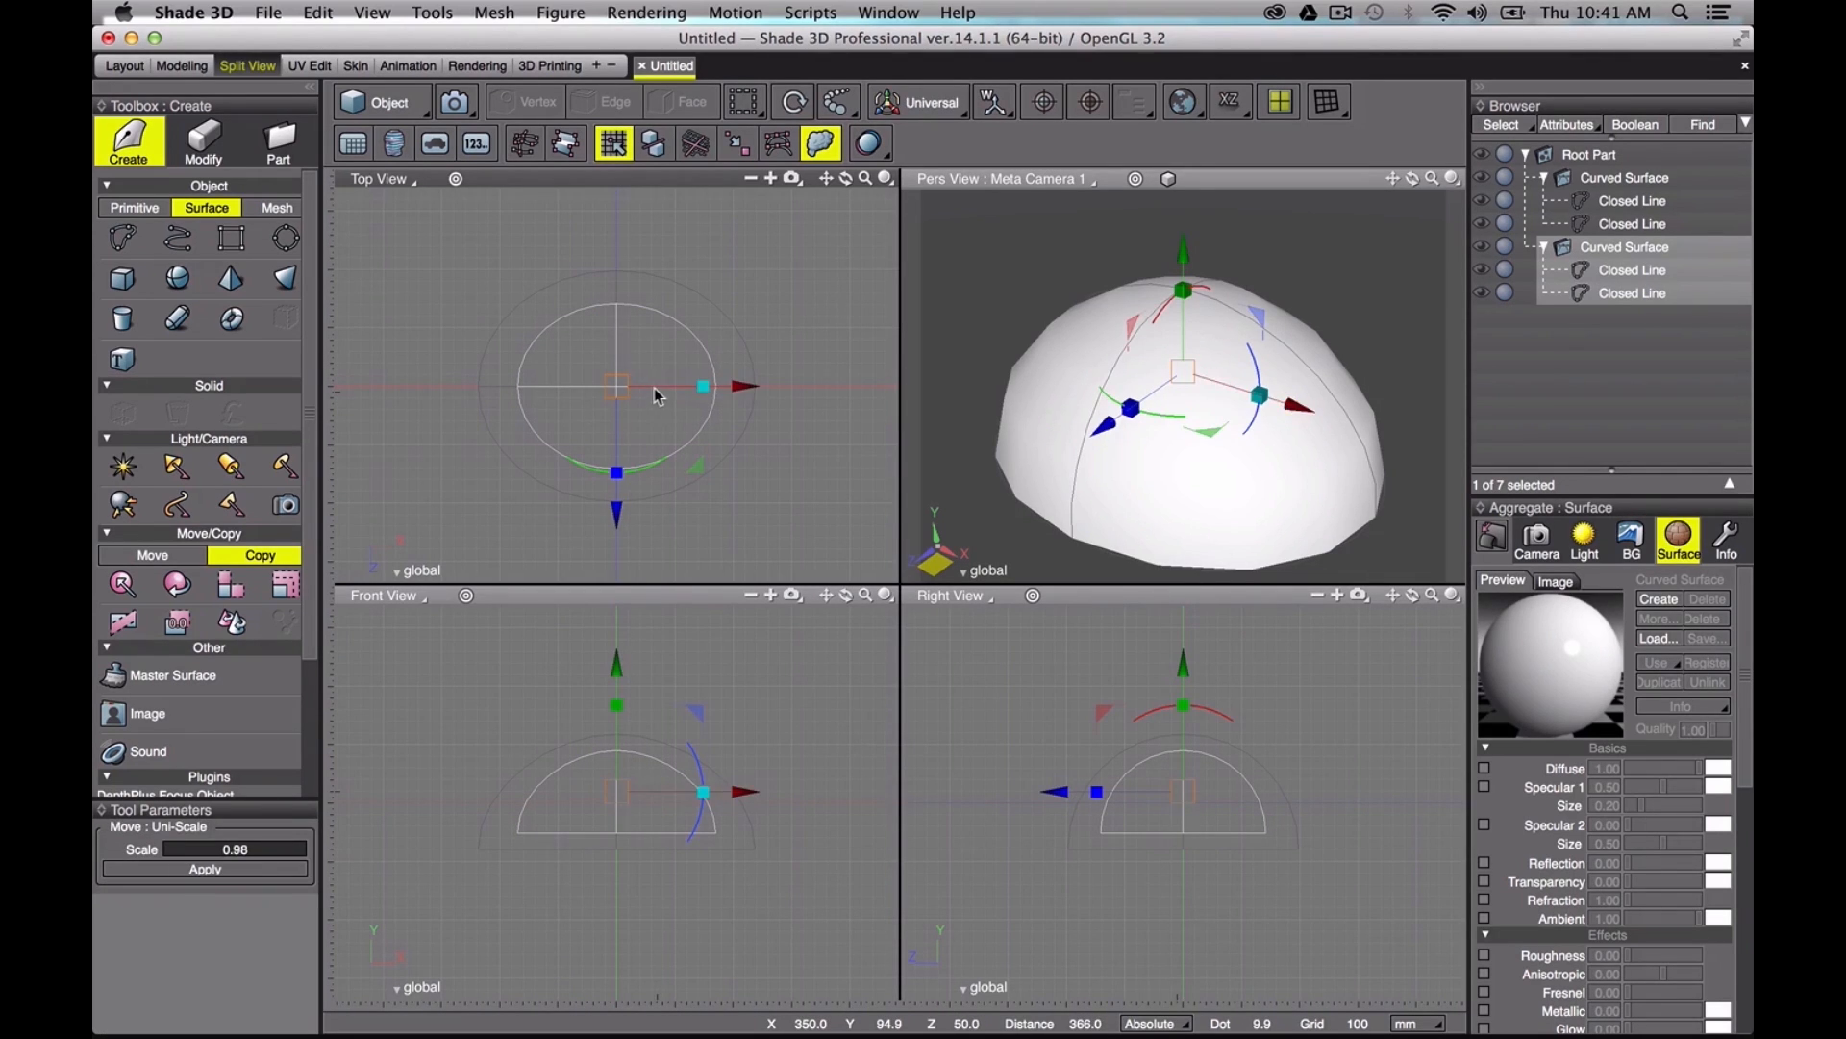
Step: Move the smaller dome 650 mm along X and -150 mm along Y so its base aligns with the larger dome's base
left_click_drag(652, 388, 728, 396)
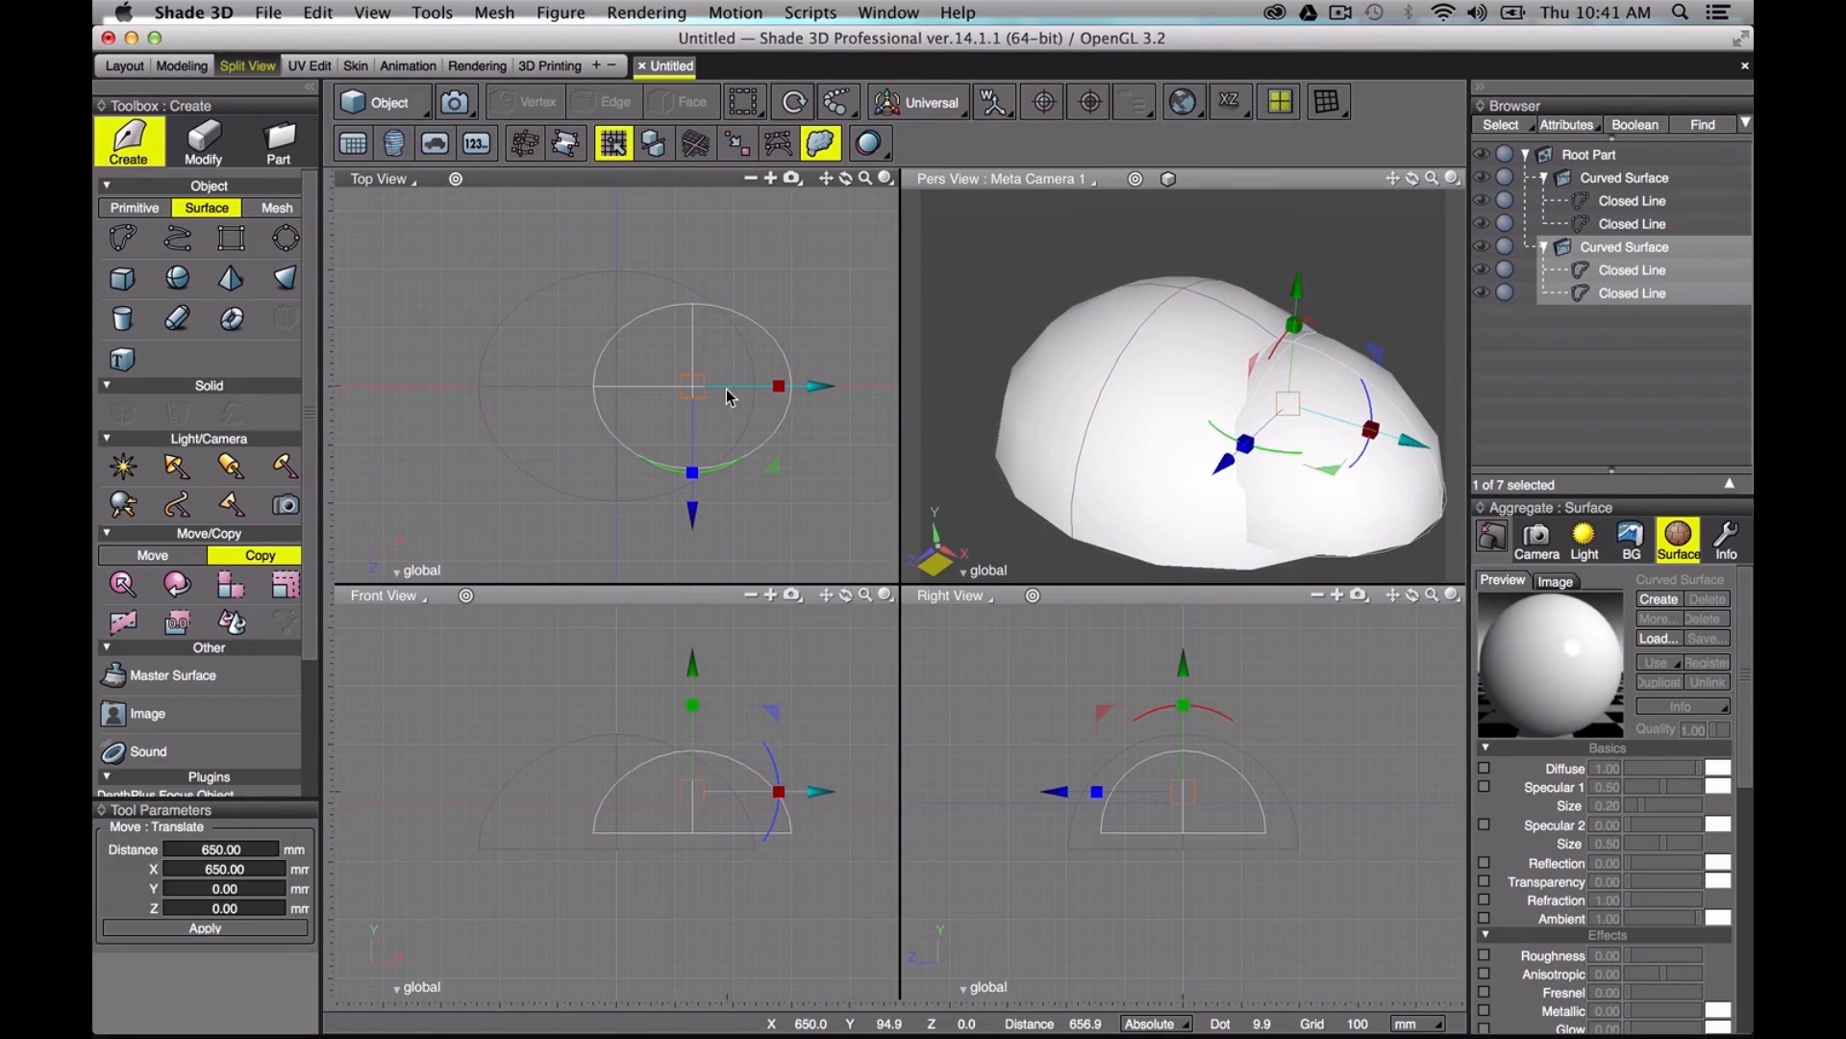
left_click_drag(696, 671, 694, 685)
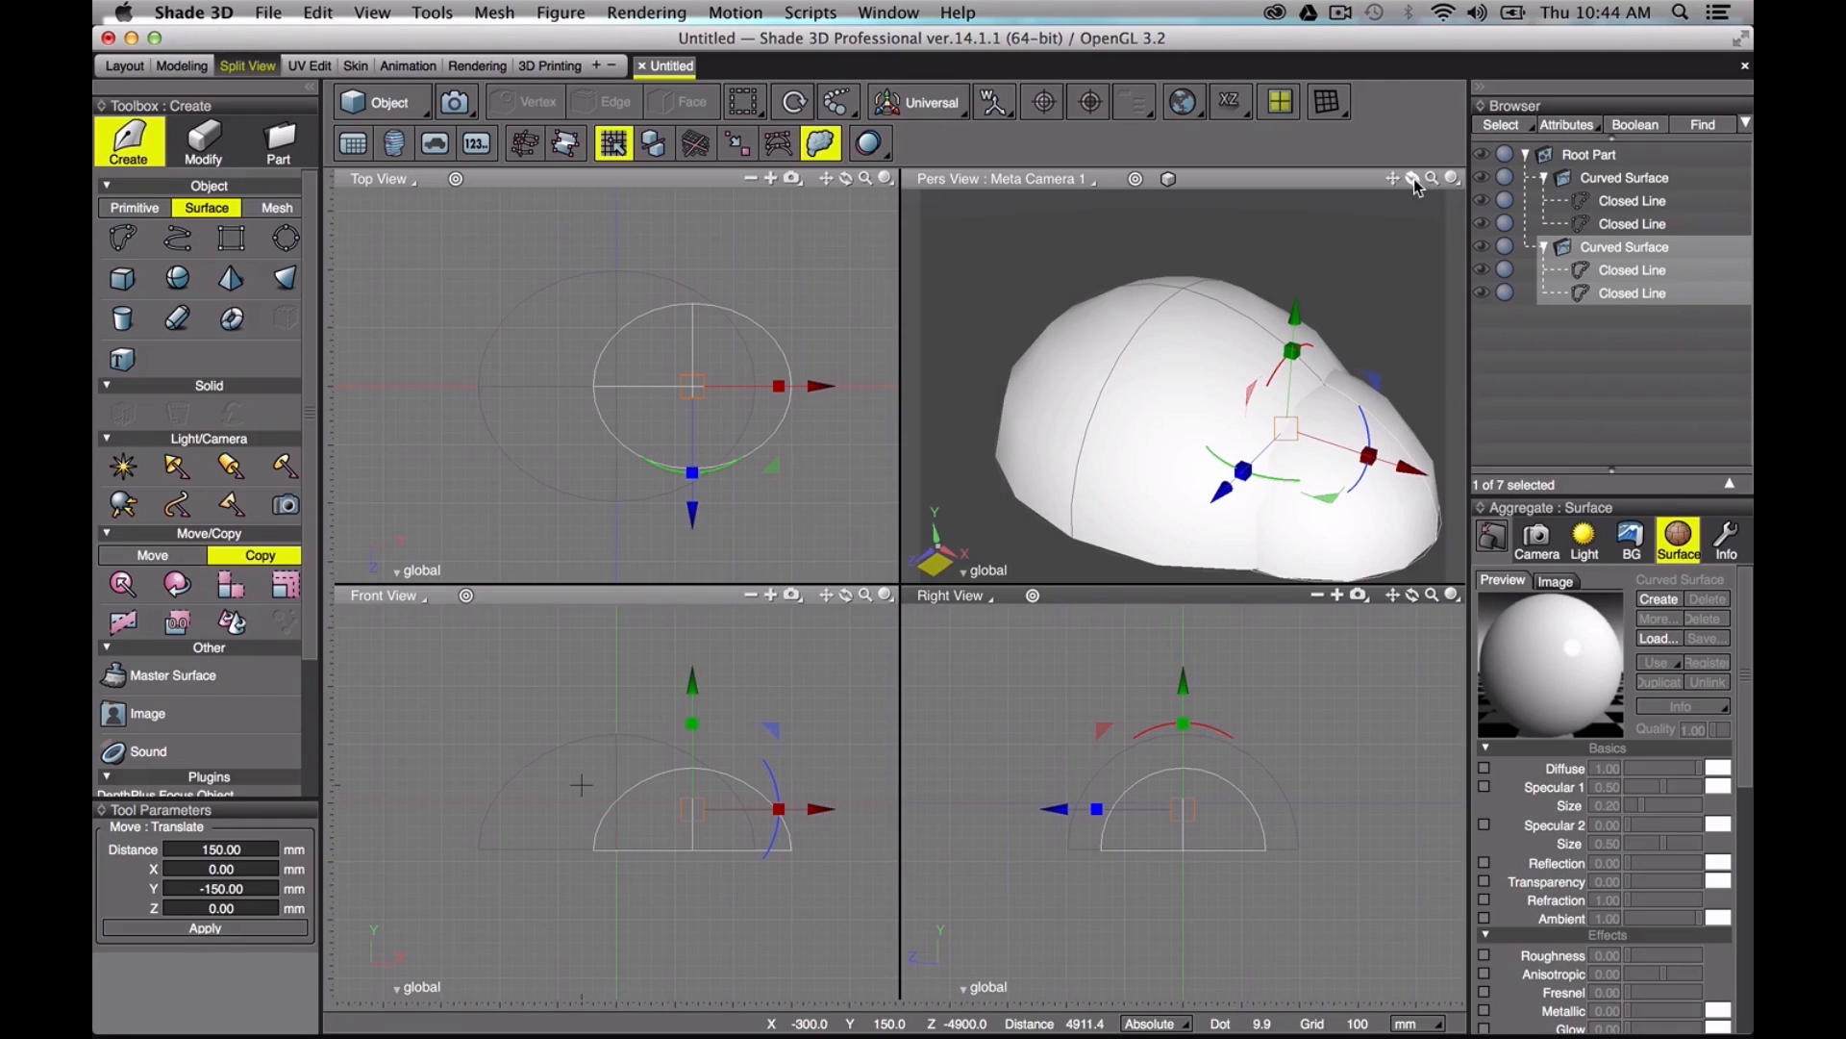
Step: Duplicate both curved surfaces in place and group the resulting pair of surfaces into a part
left_click_drag(1392, 179, 1361, 151)
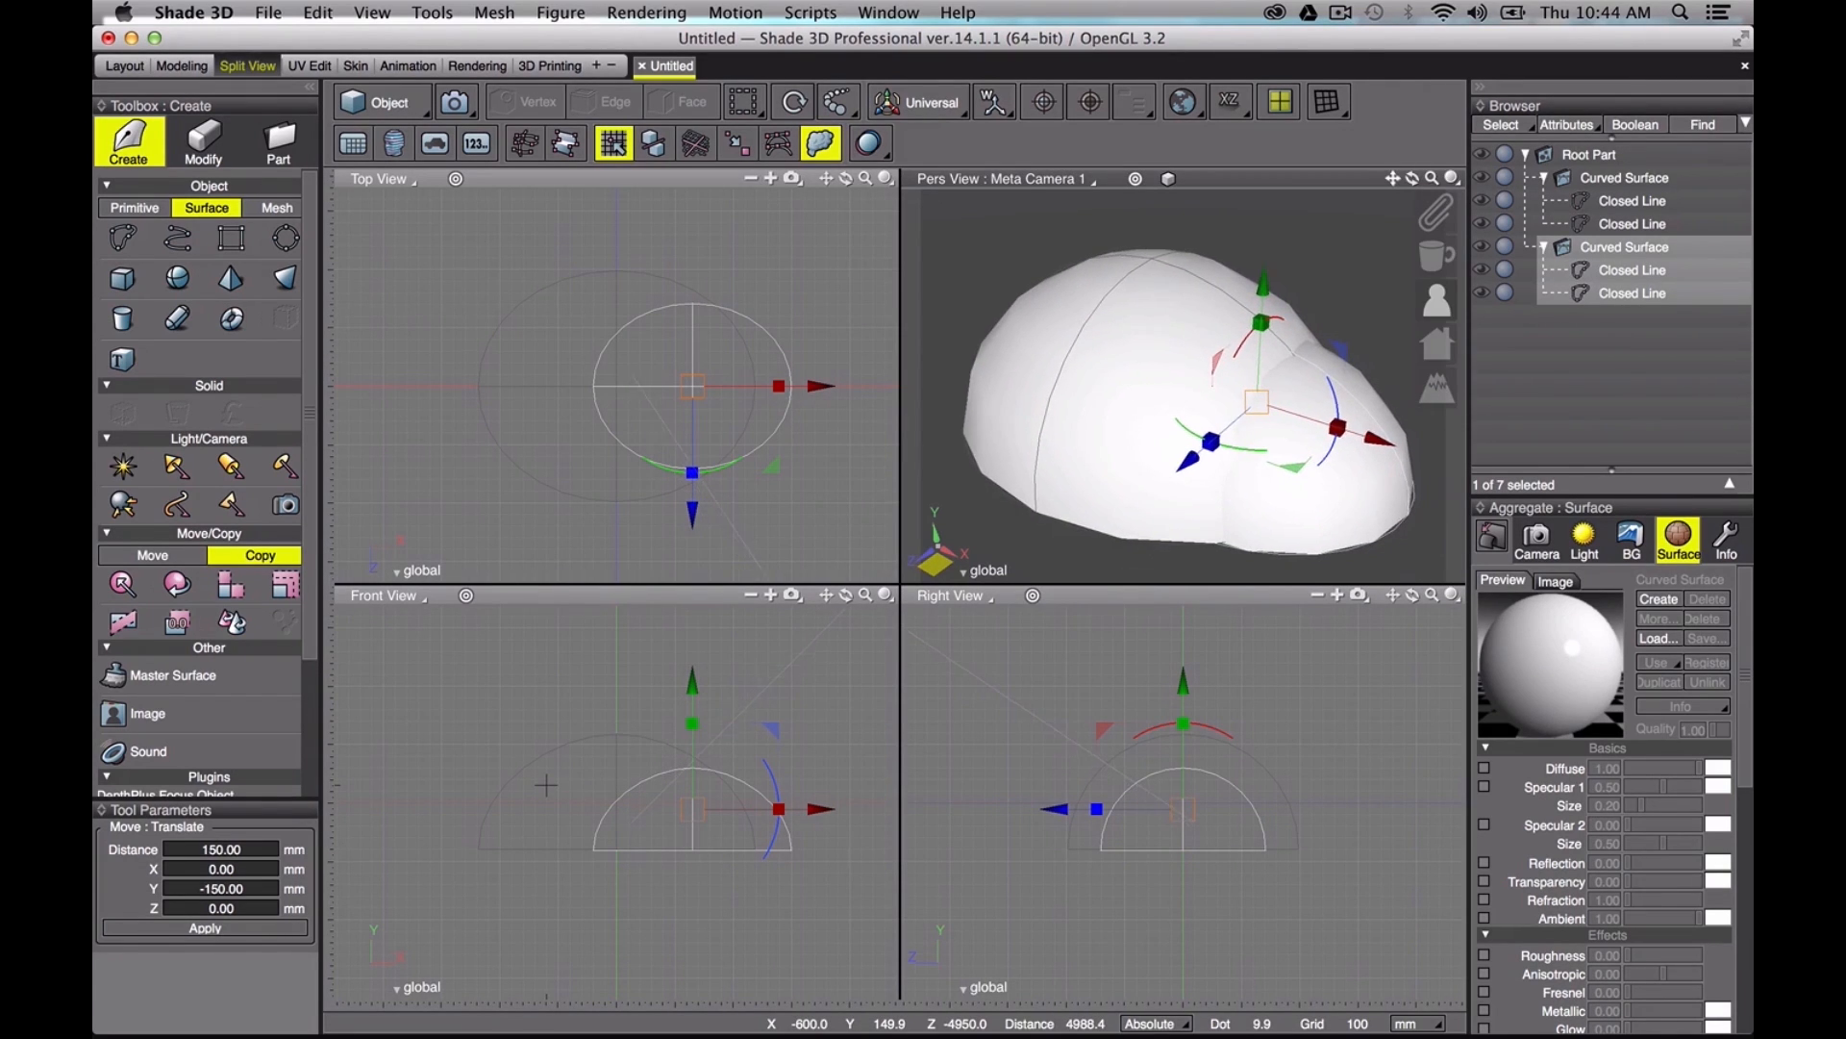
left_click(1602, 181)
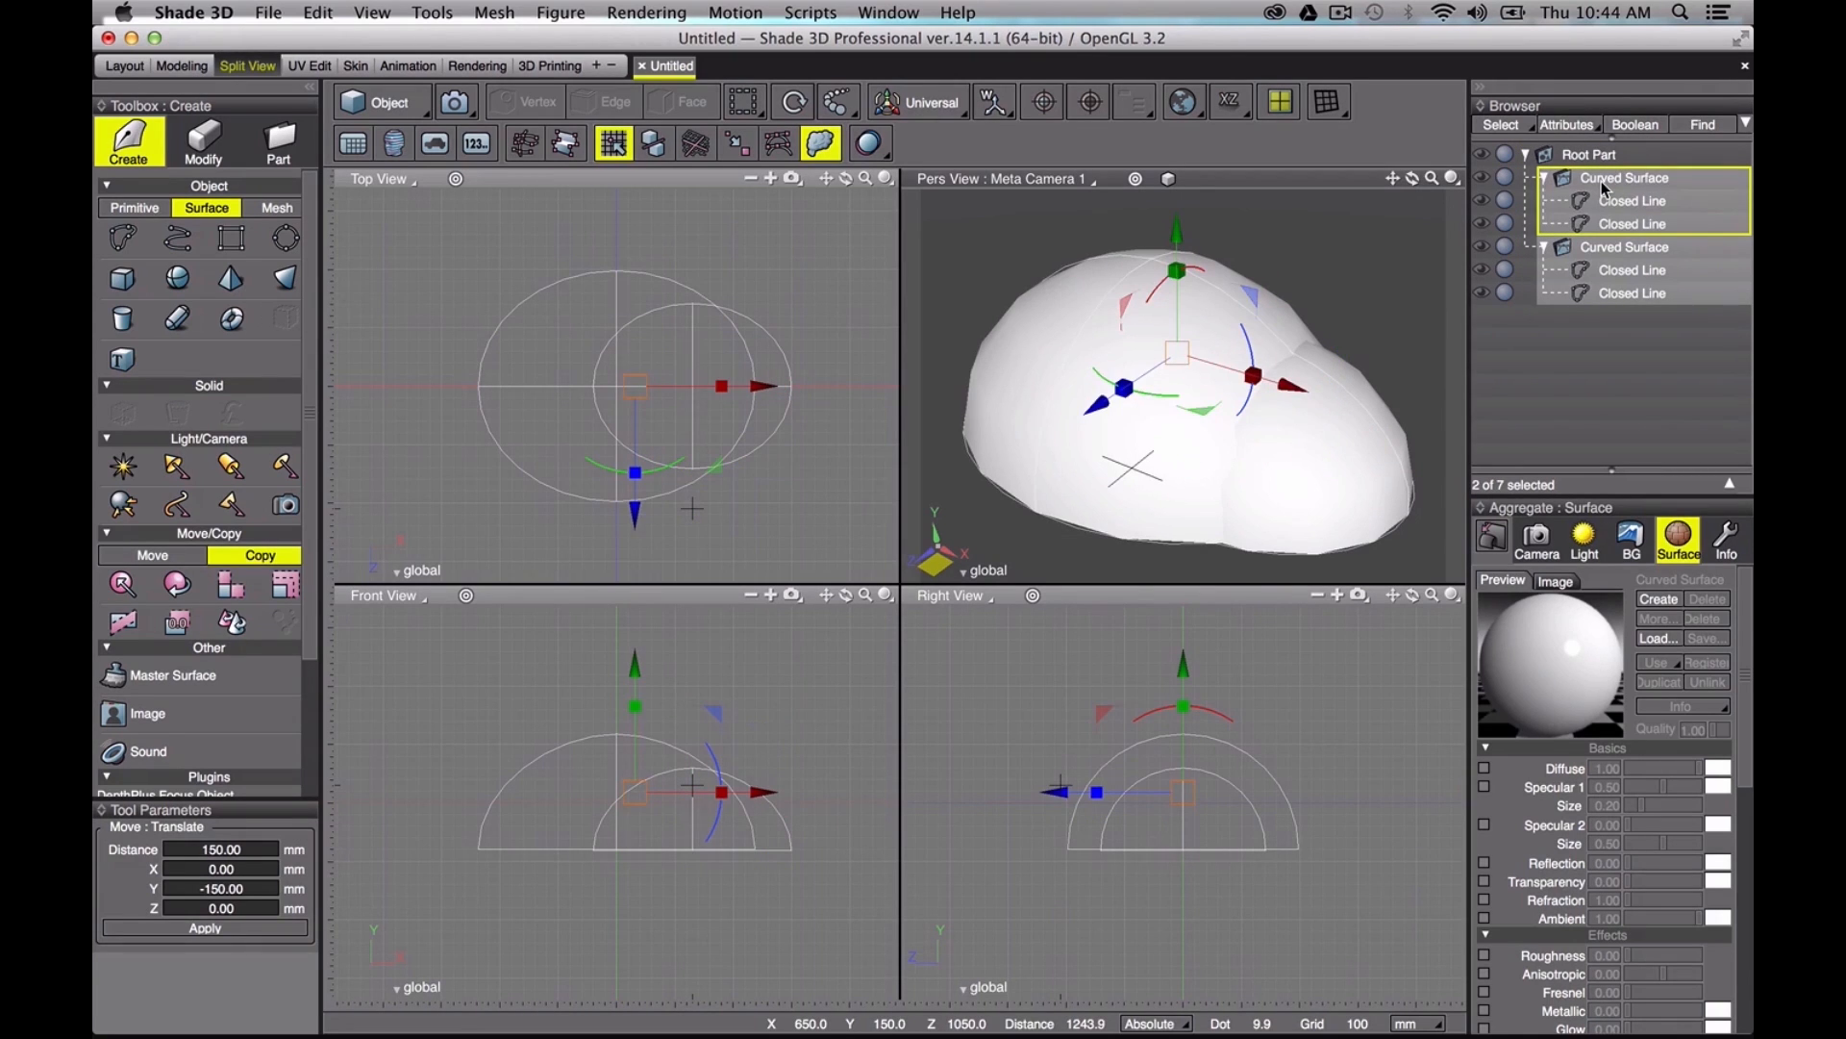
key("super+c")
key("super+v")
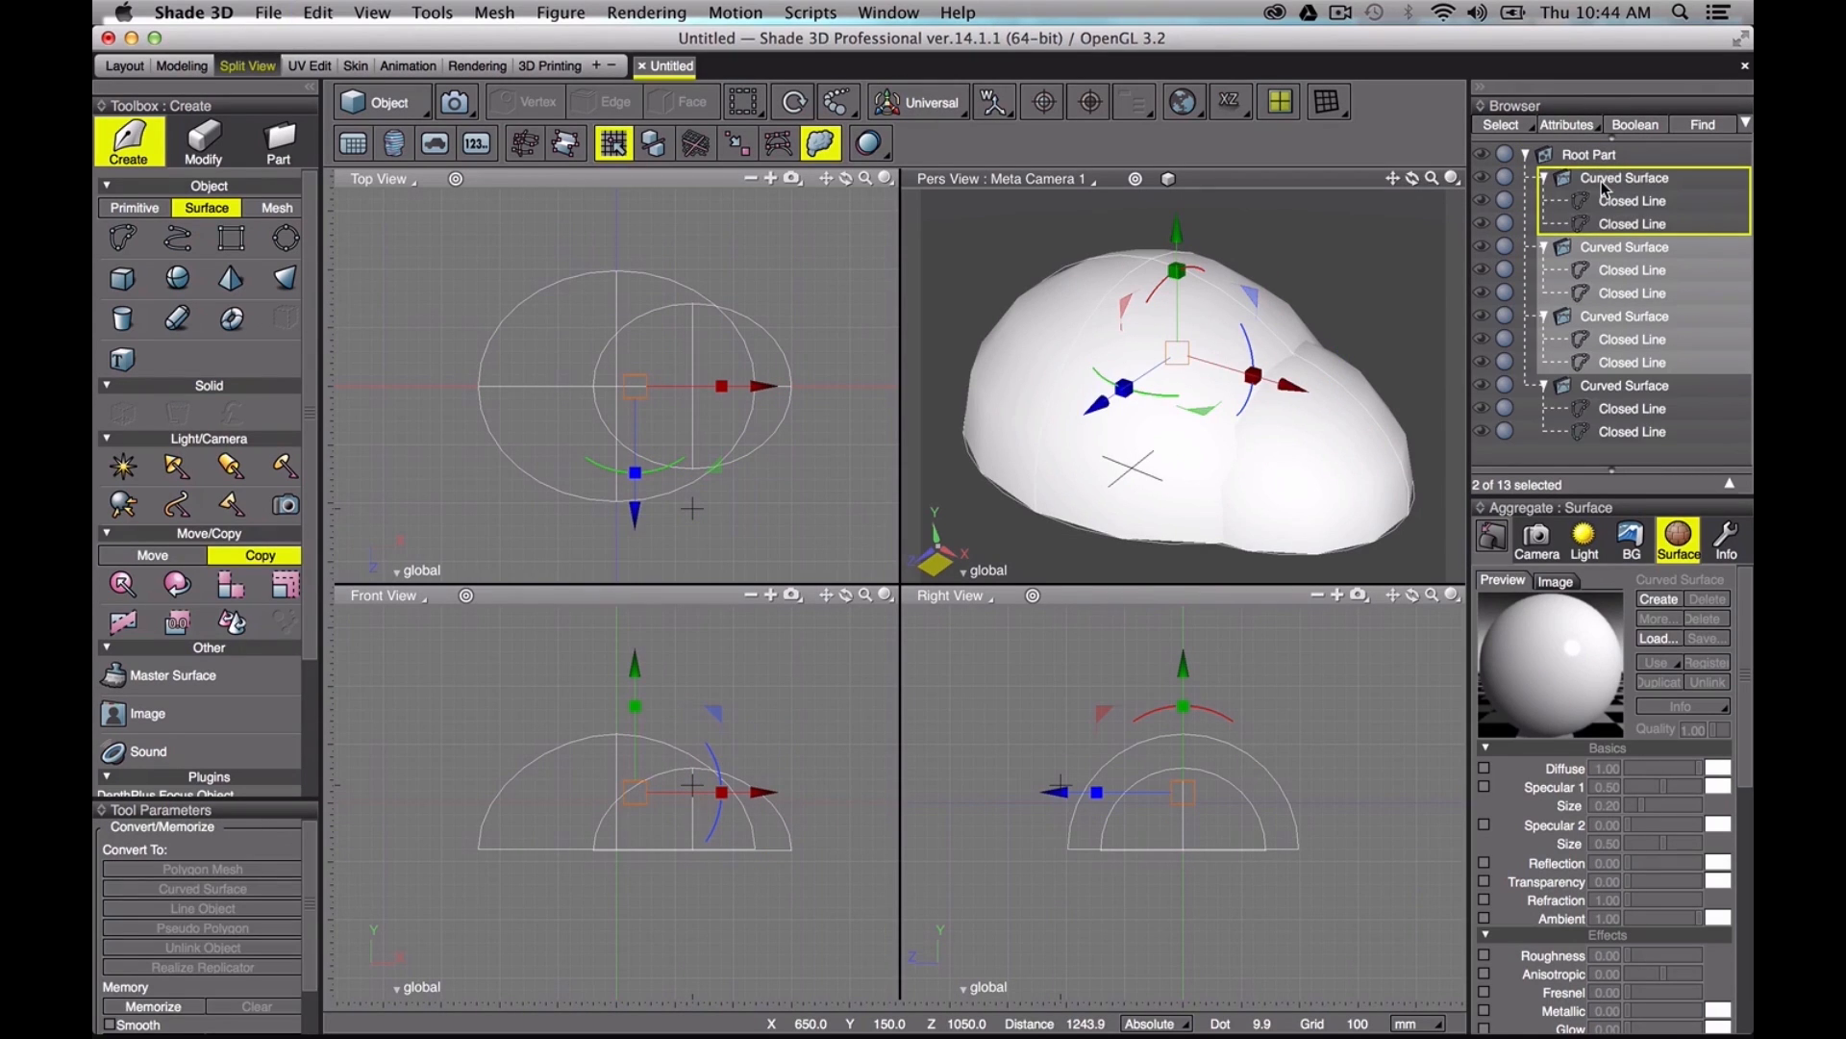
right_click(1607, 246)
left_click(1515, 348)
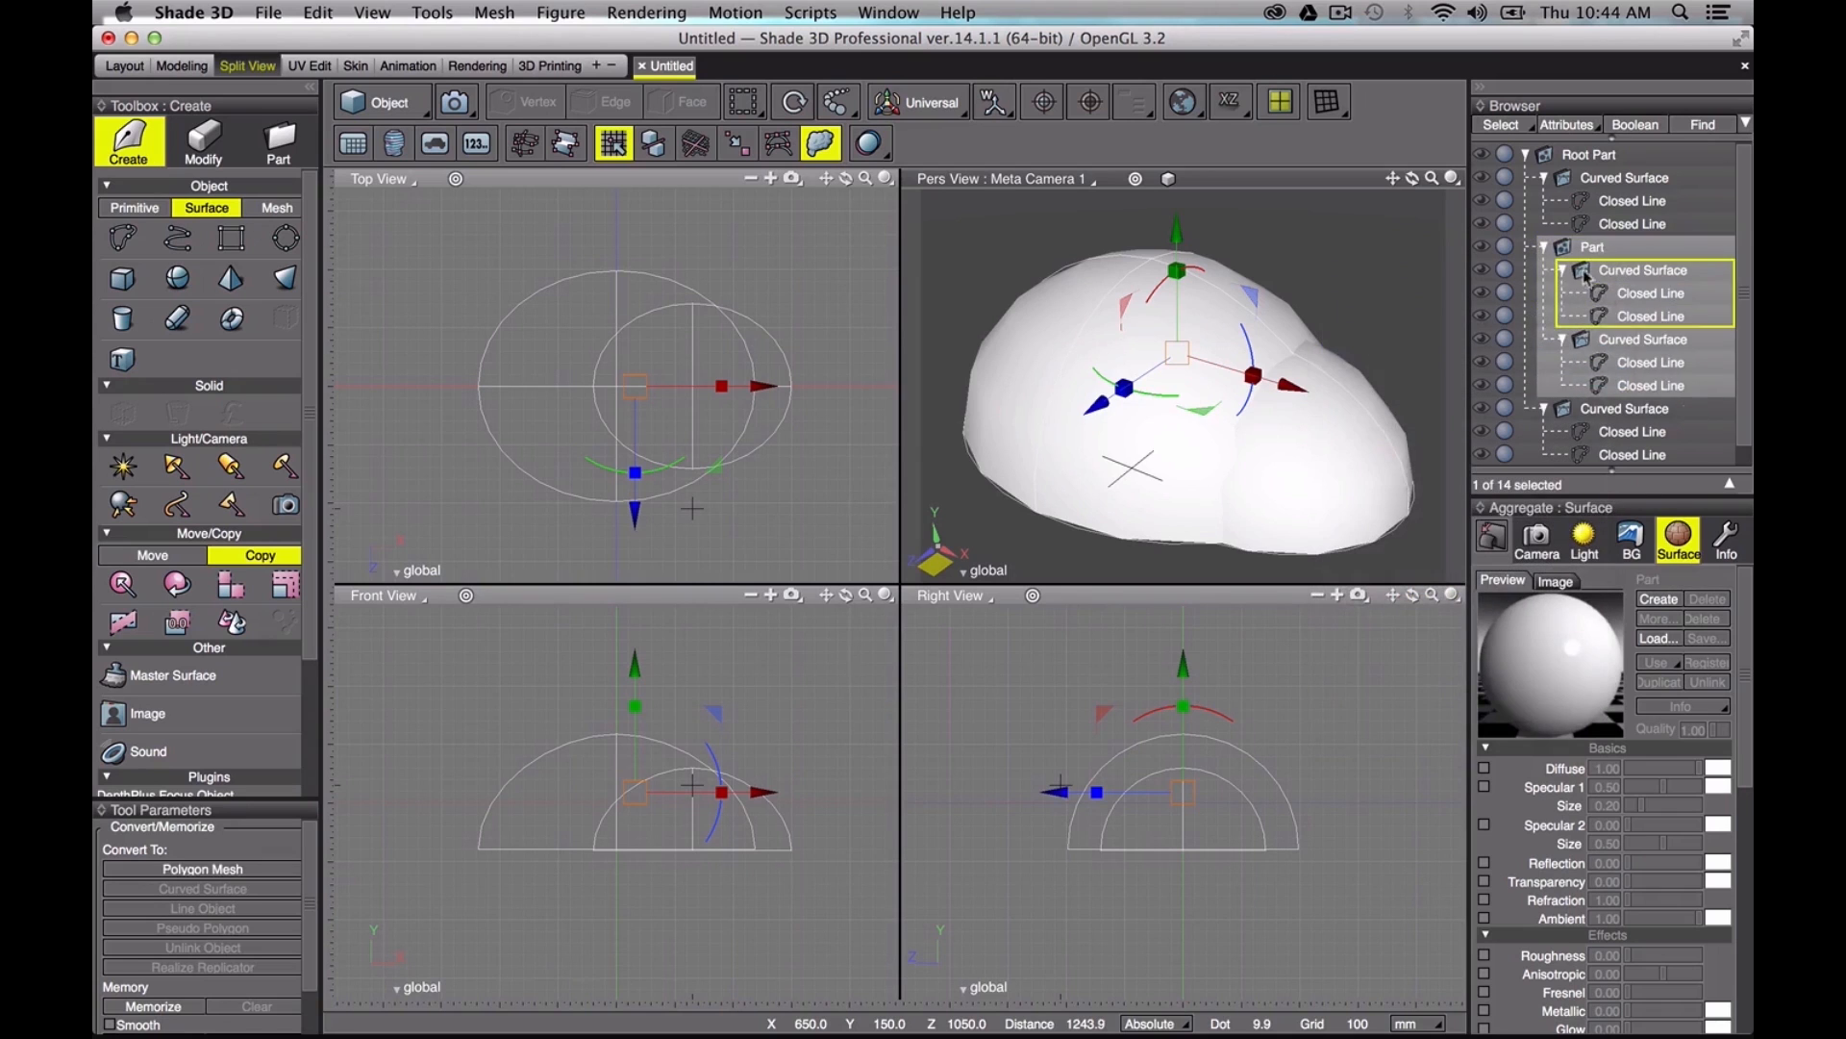
Step: Move the part to the start of the root part, hide it and collapse its contents
left_click_drag(1593, 250, 1512, 174)
left_click(1487, 182)
left_click(1543, 177)
Step: Select both visible curved surfaces and start Shade Scene Check & Correction in the 3D Printing Assistant
left_click_drag(1415, 181, 1415, 67)
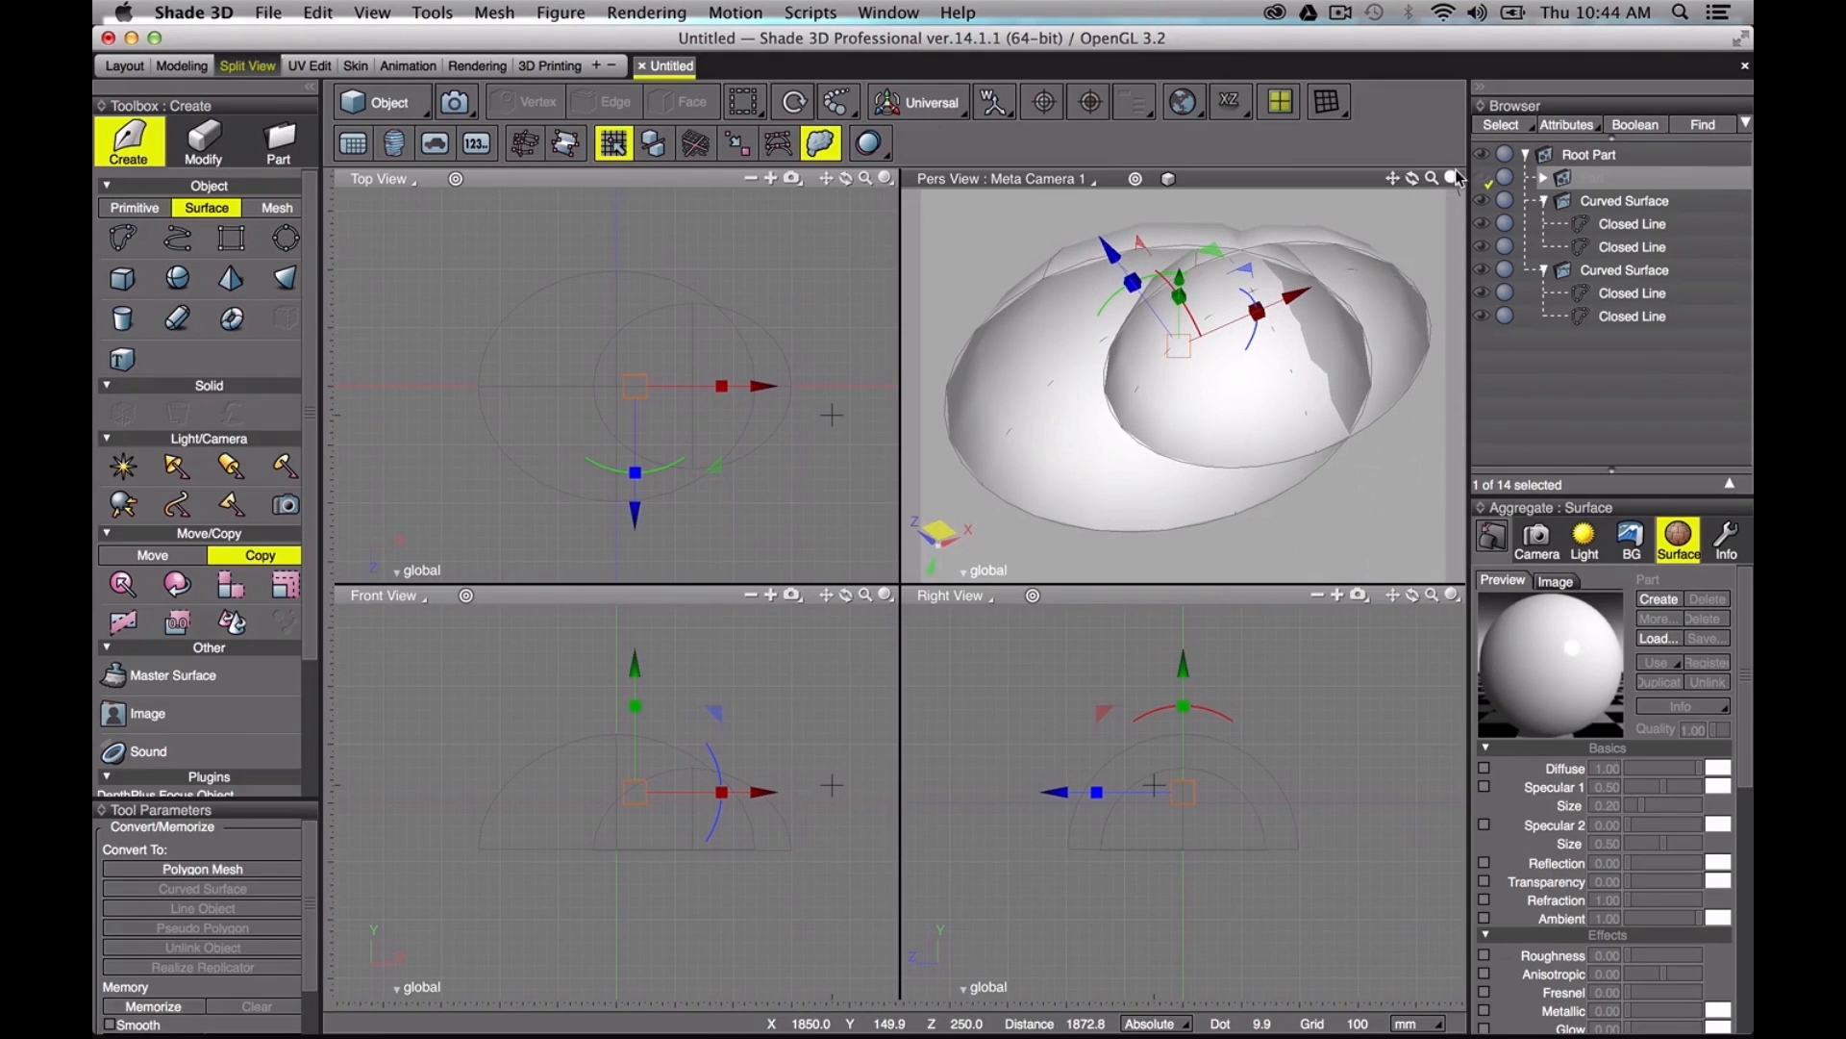
left_click_drag(1413, 180, 1412, 173)
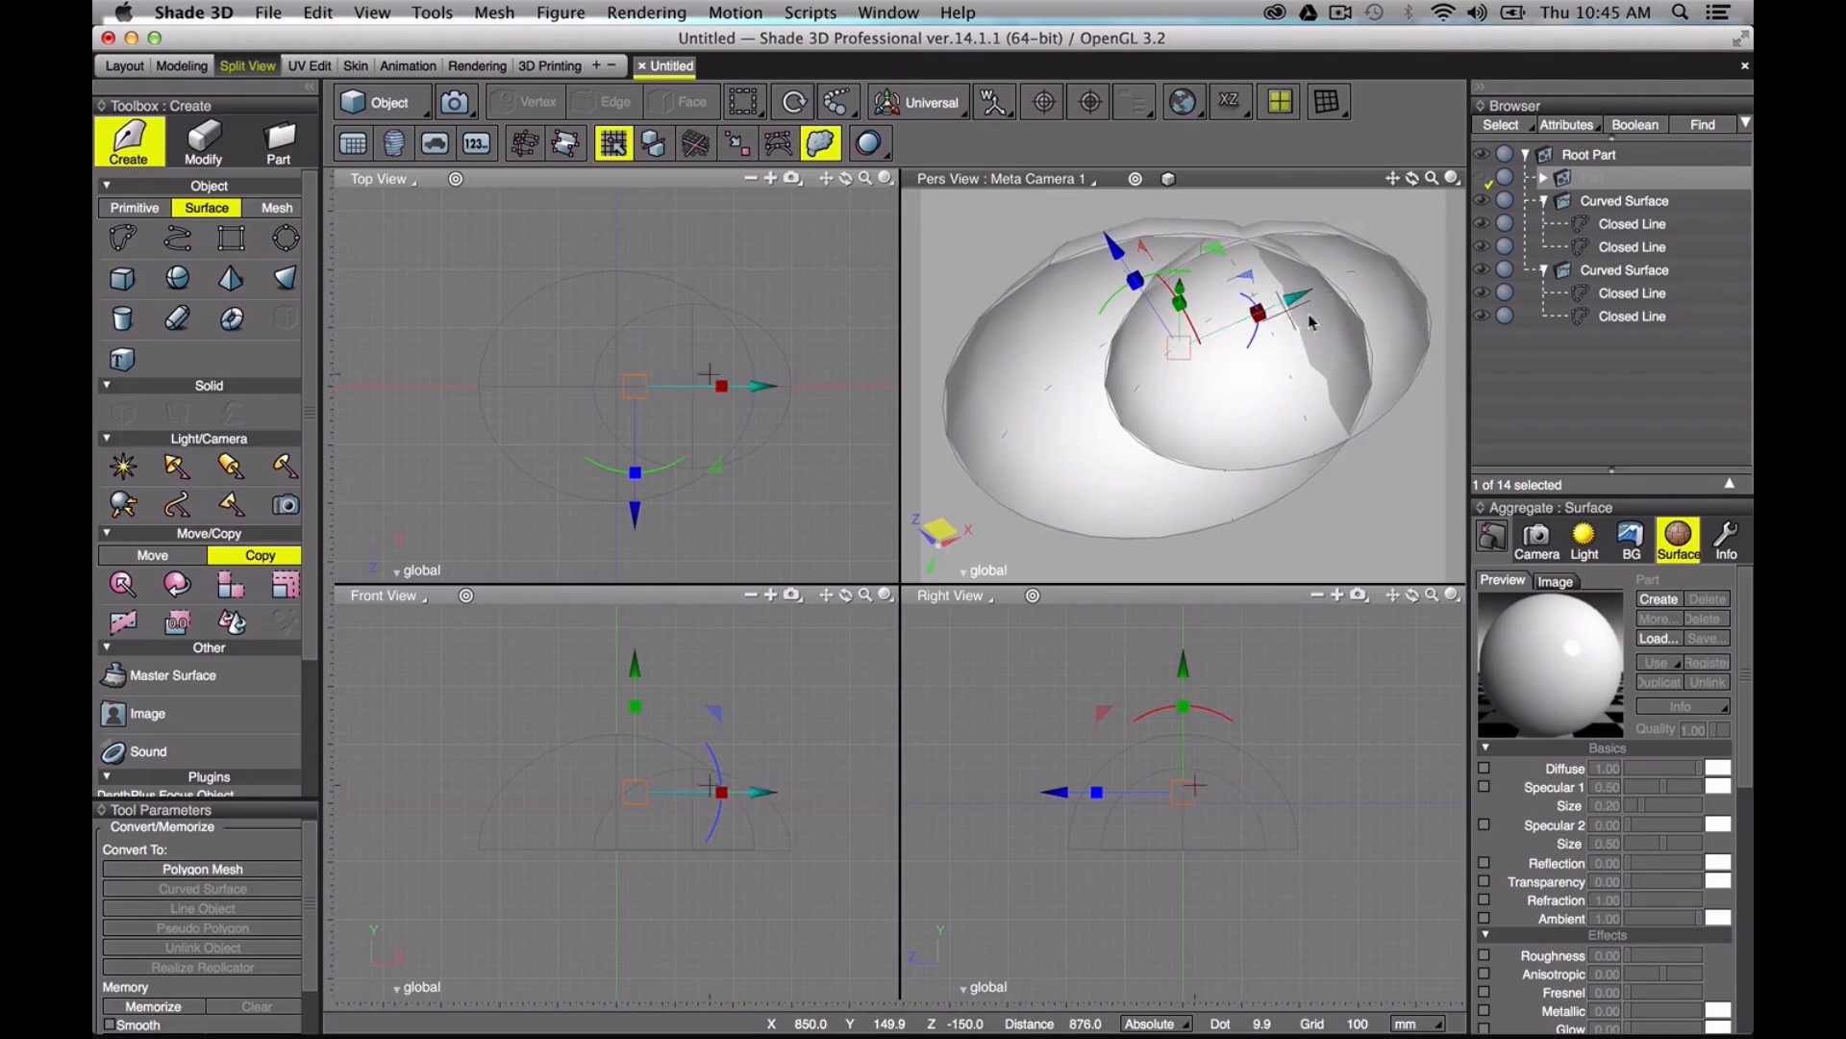
left_click_drag(1411, 179, 1412, 219)
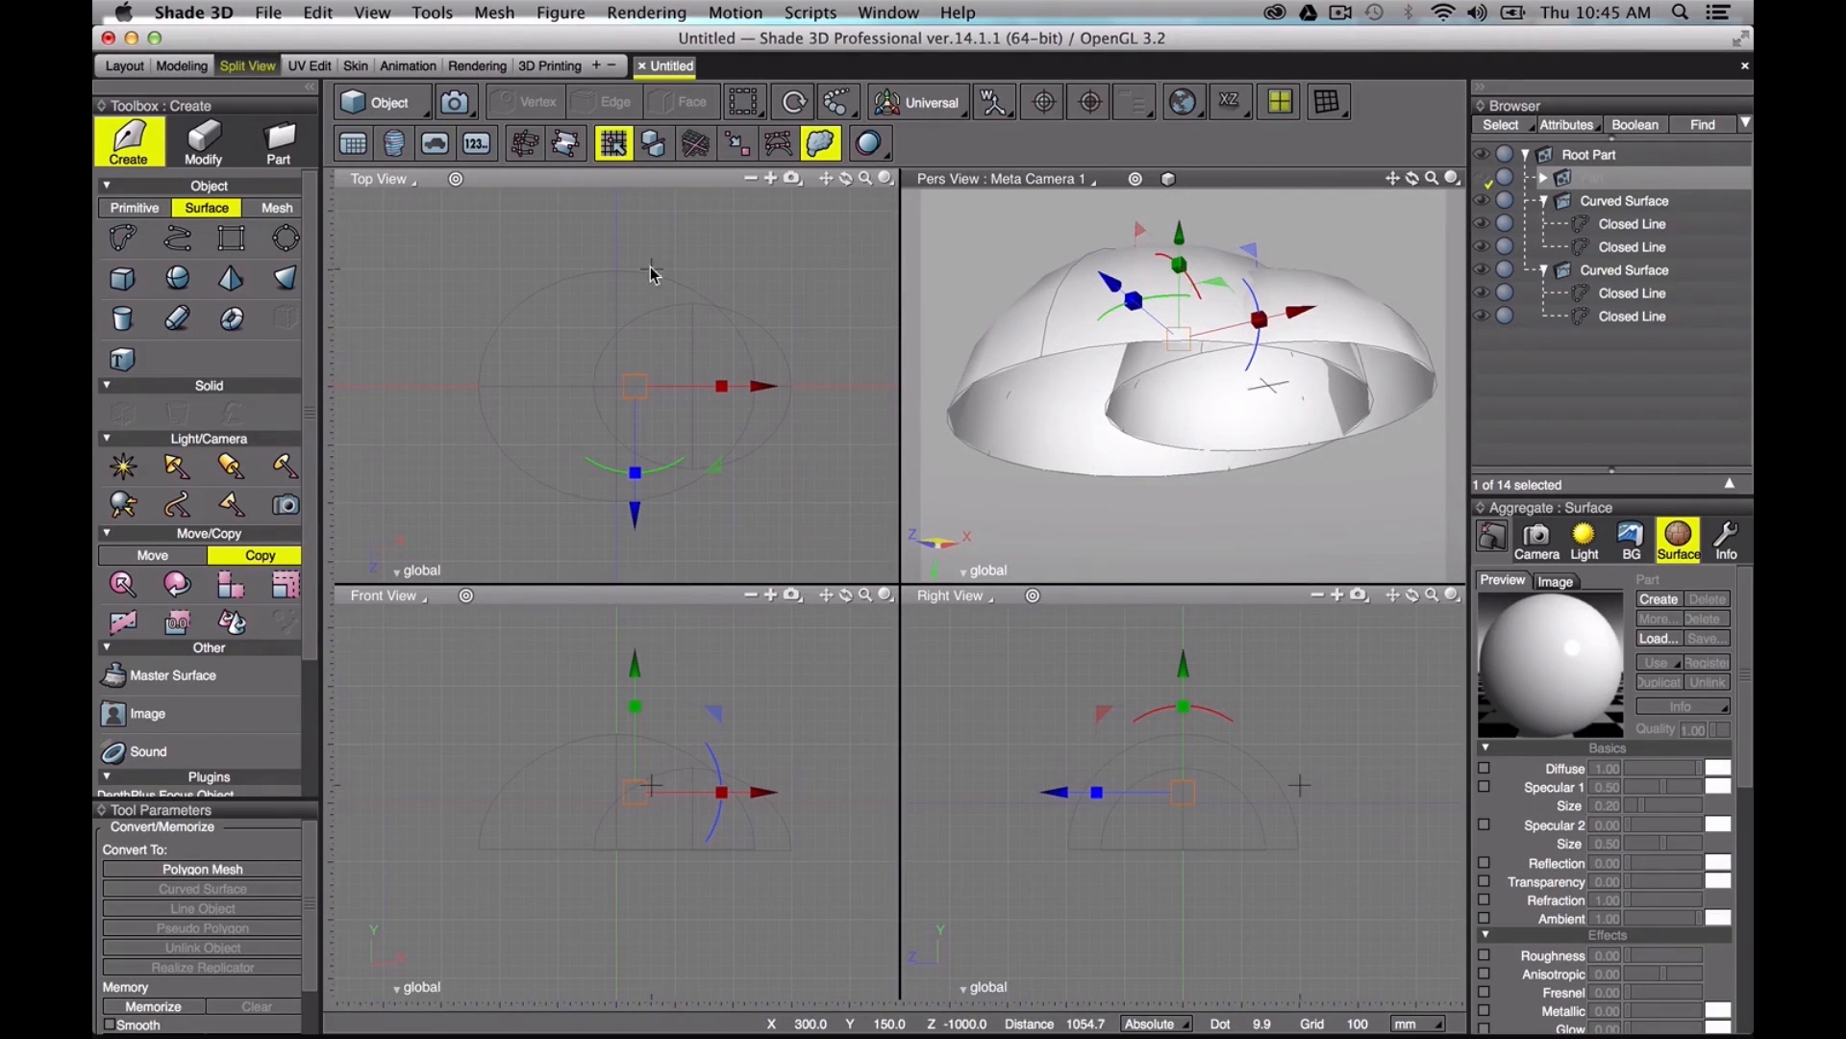
left_click_drag(1612, 201, 1609, 276)
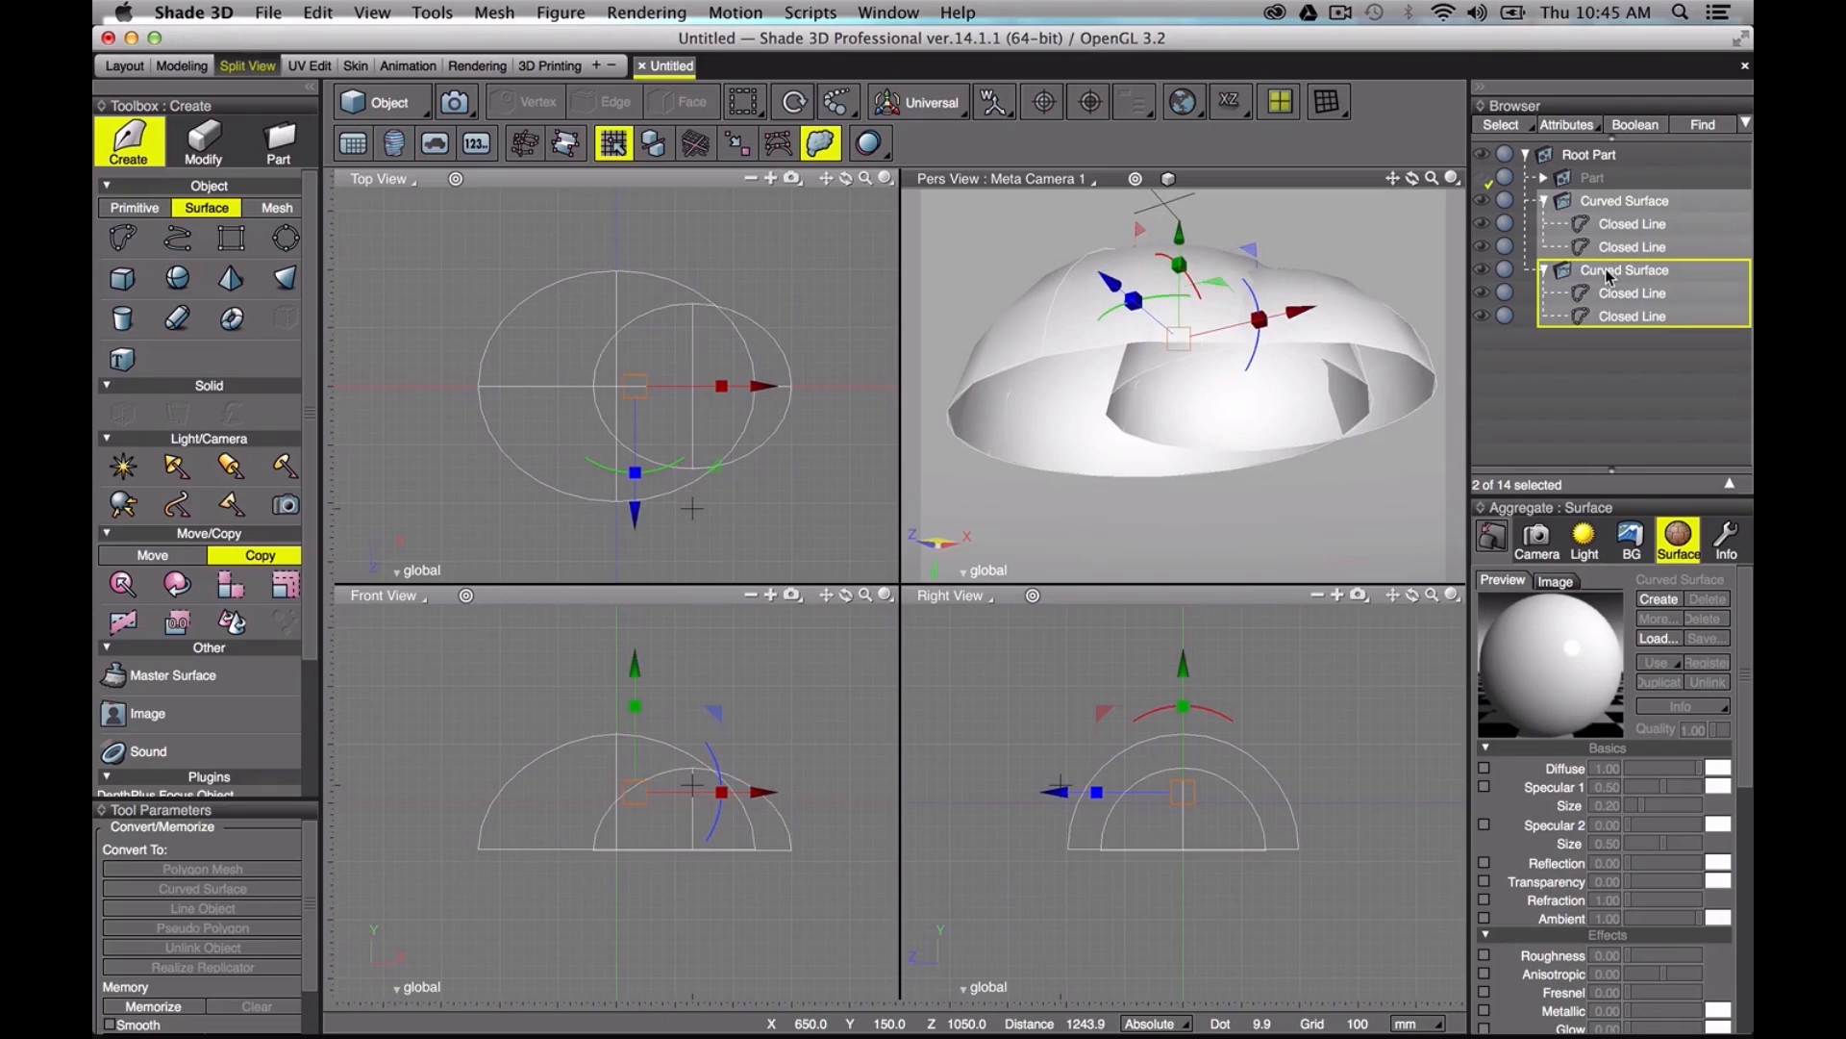
left_click(546, 66)
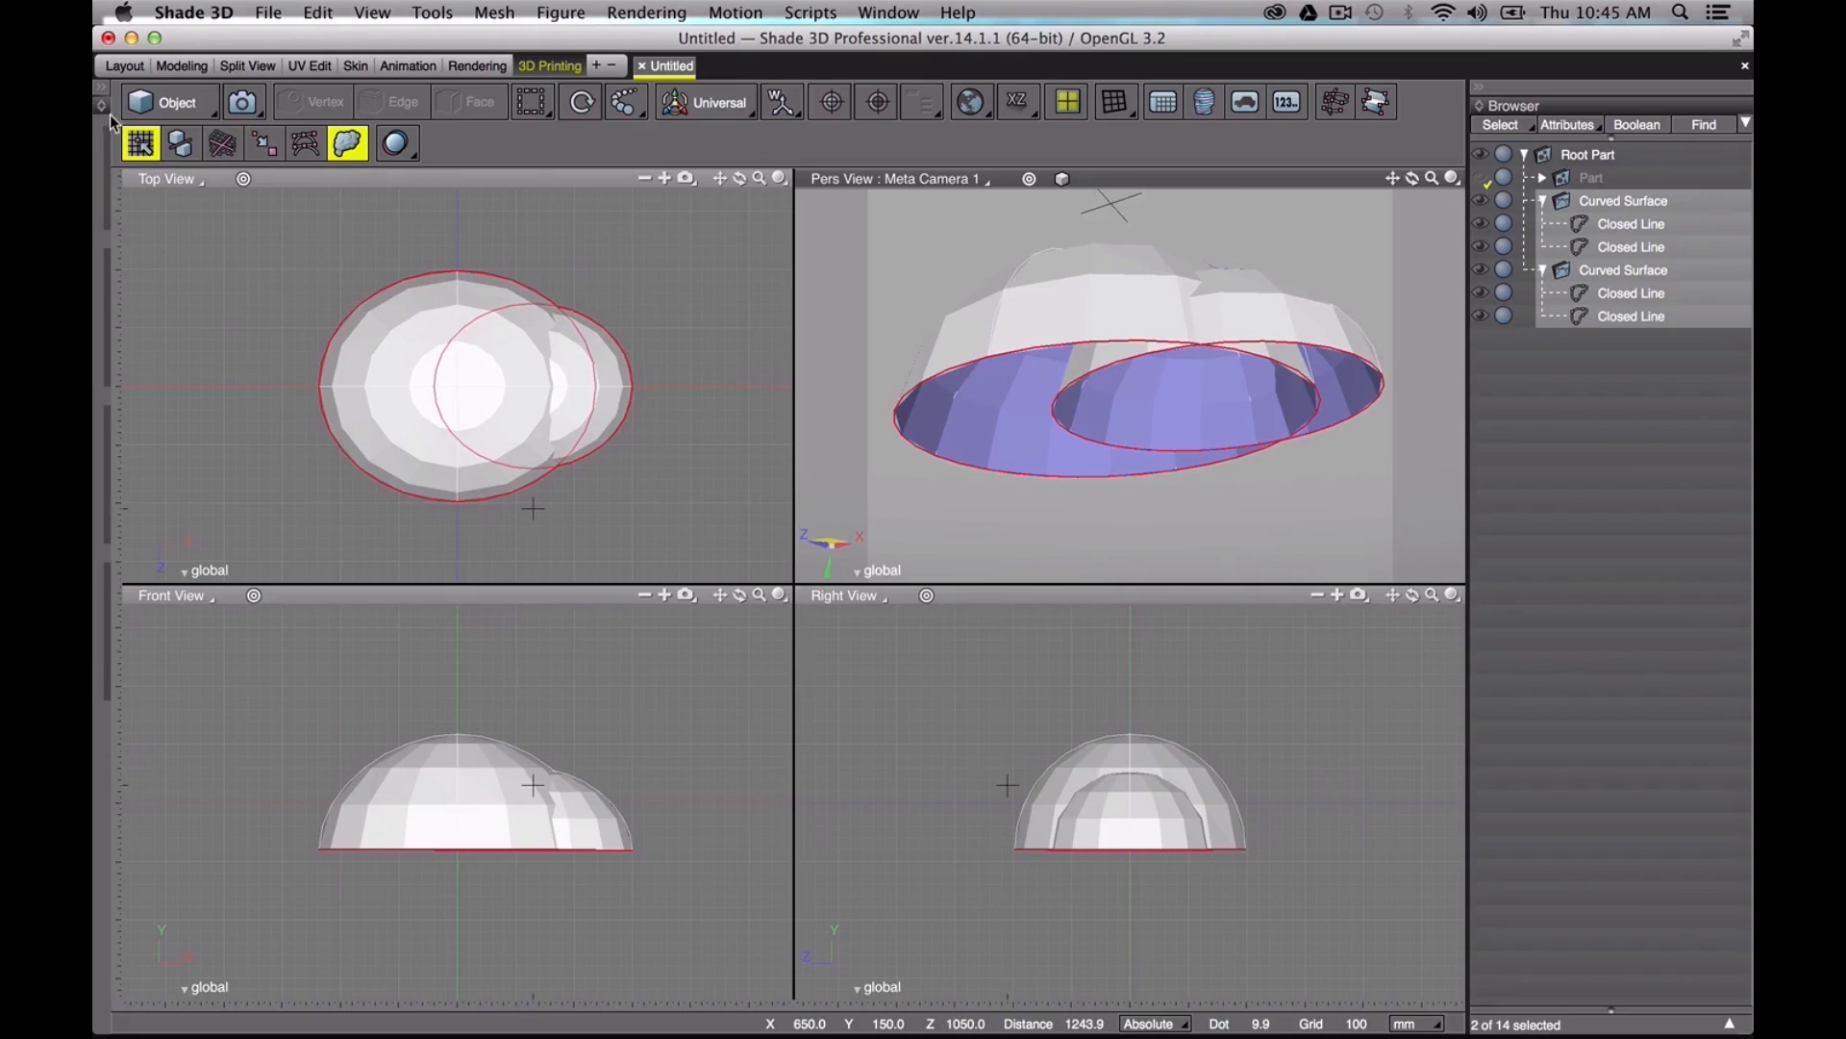
left_click(100, 103)
left_click(230, 293)
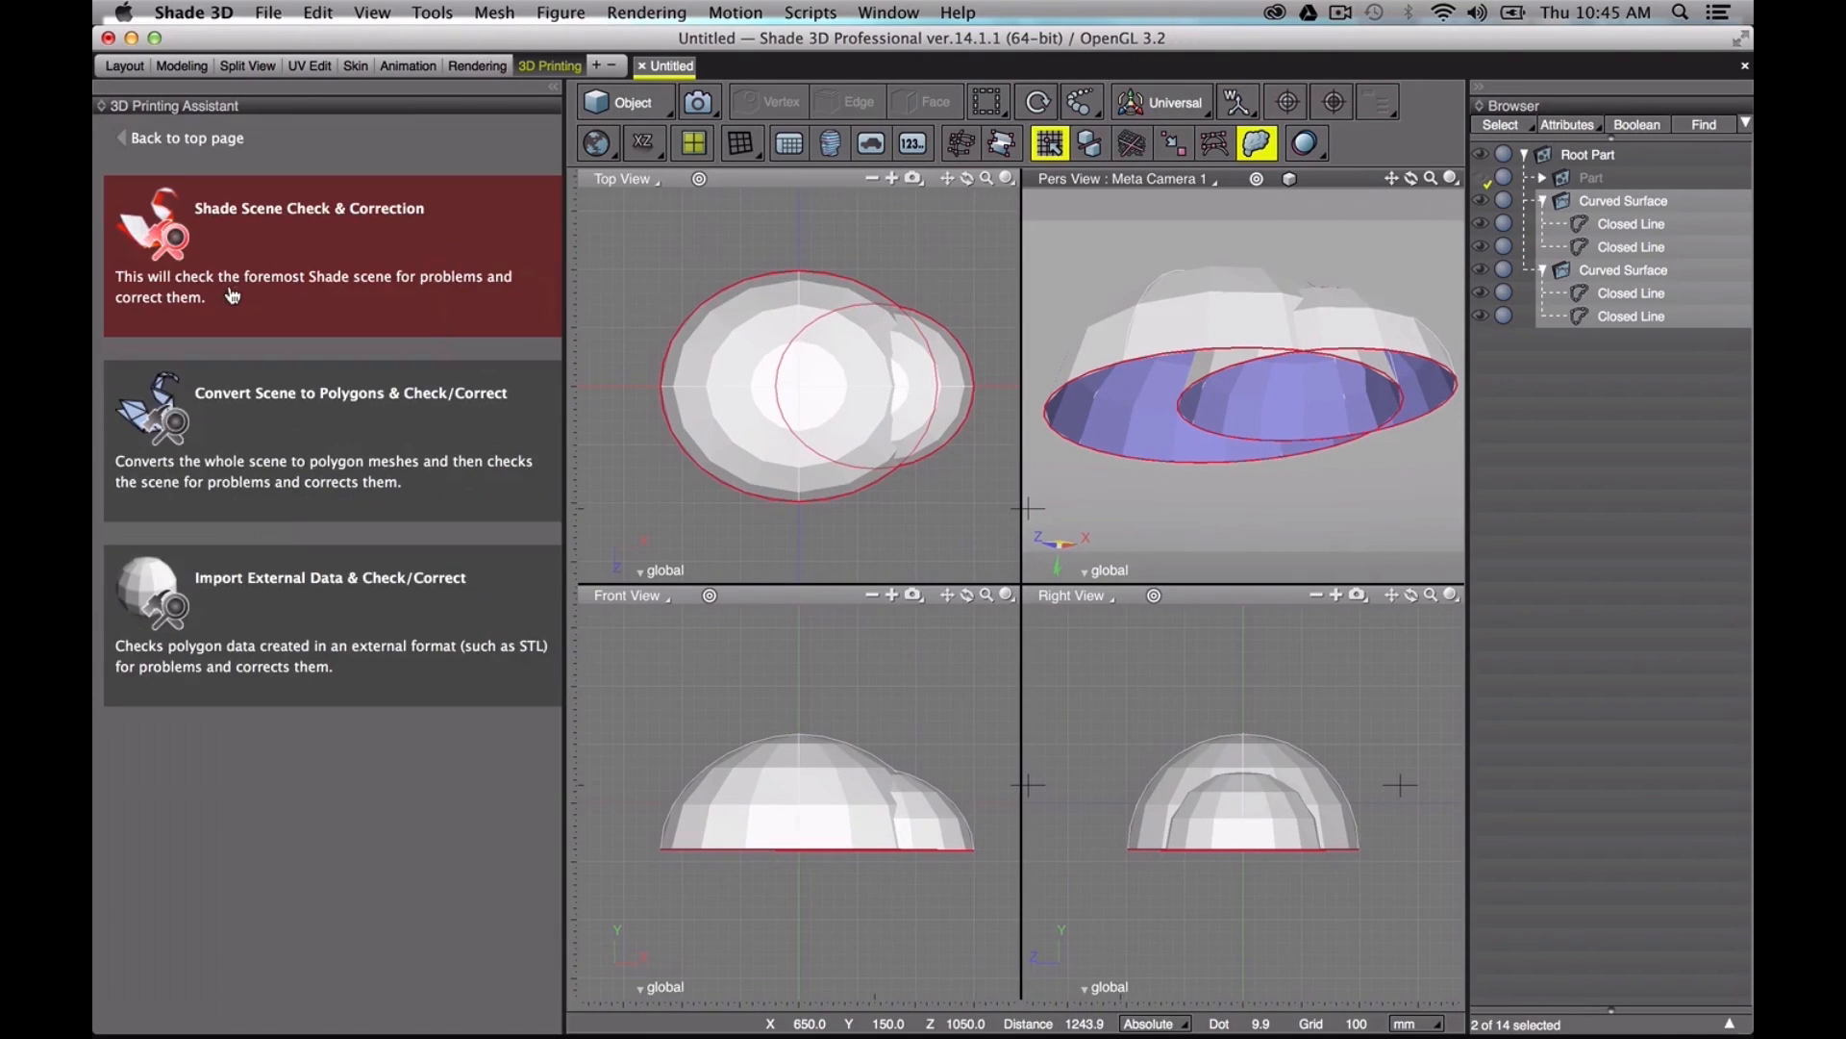
left_click(240, 261)
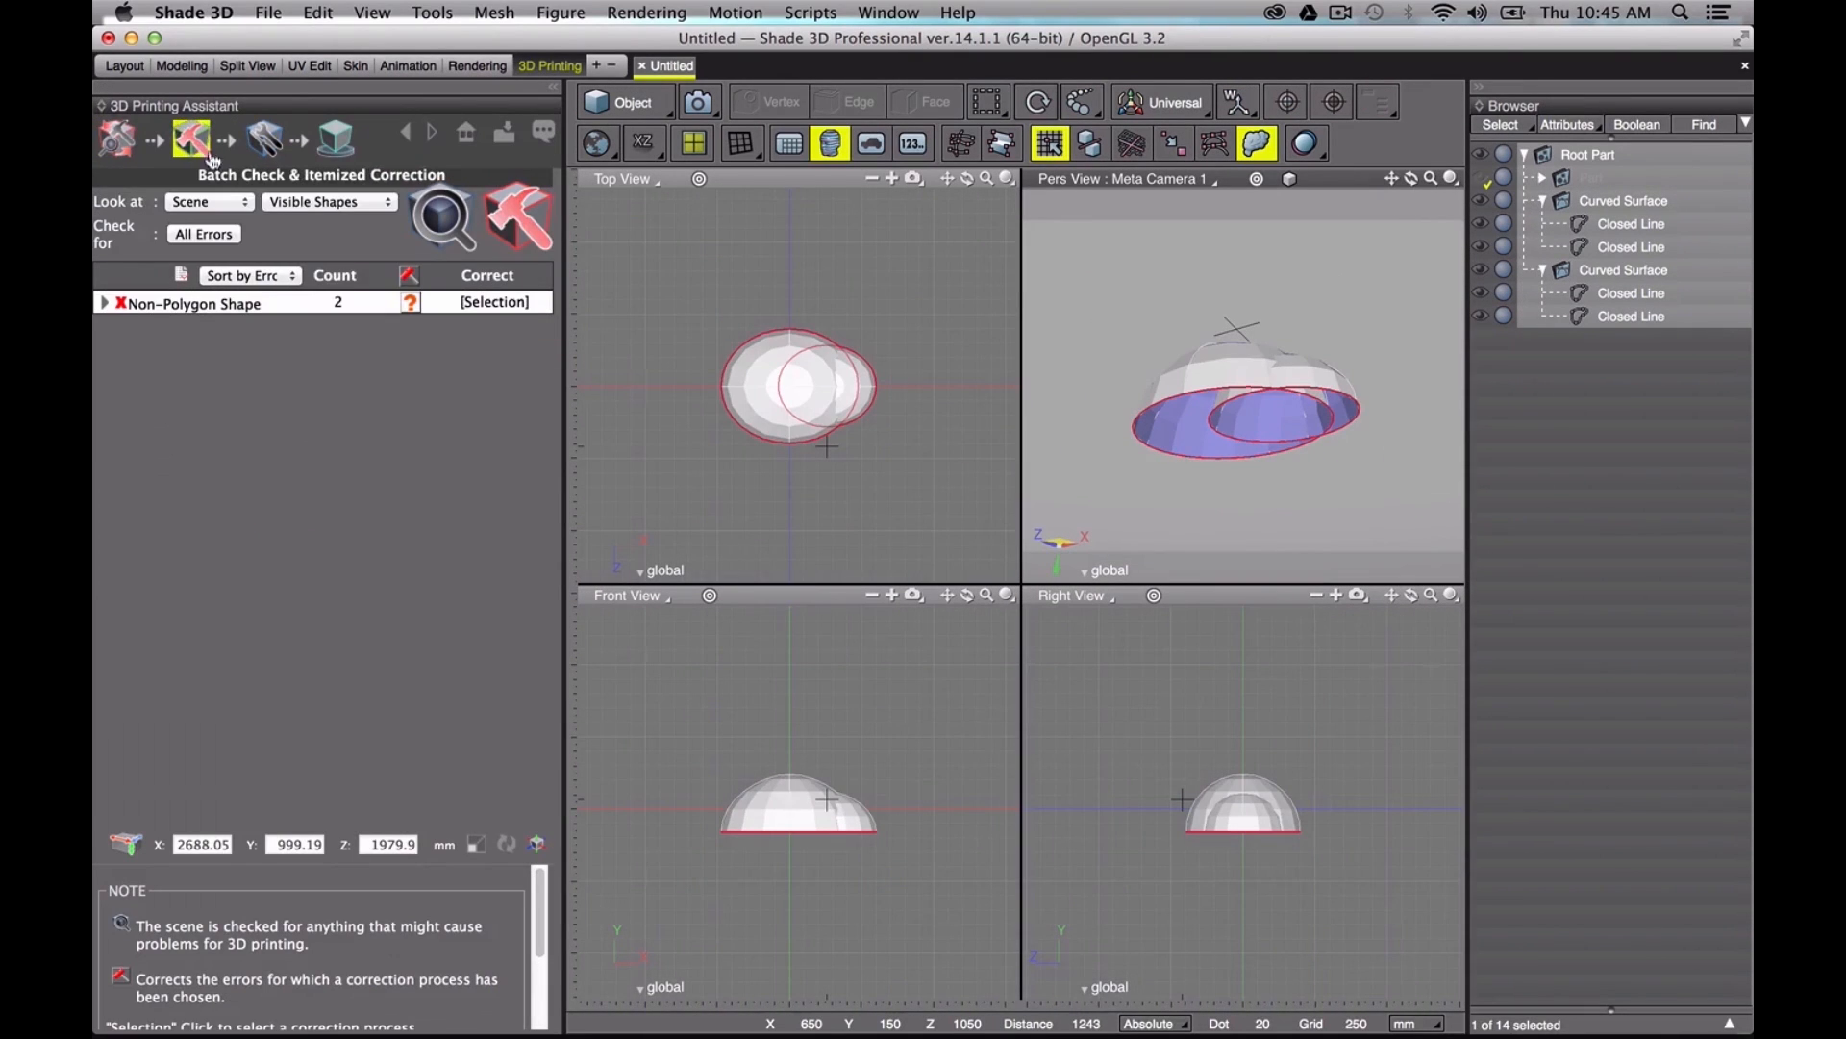
Step: Correct the first curved surface under the Non-Polygon Shape error with Convert to Polygons, choosing a surface subdivision level
left_click(105, 304)
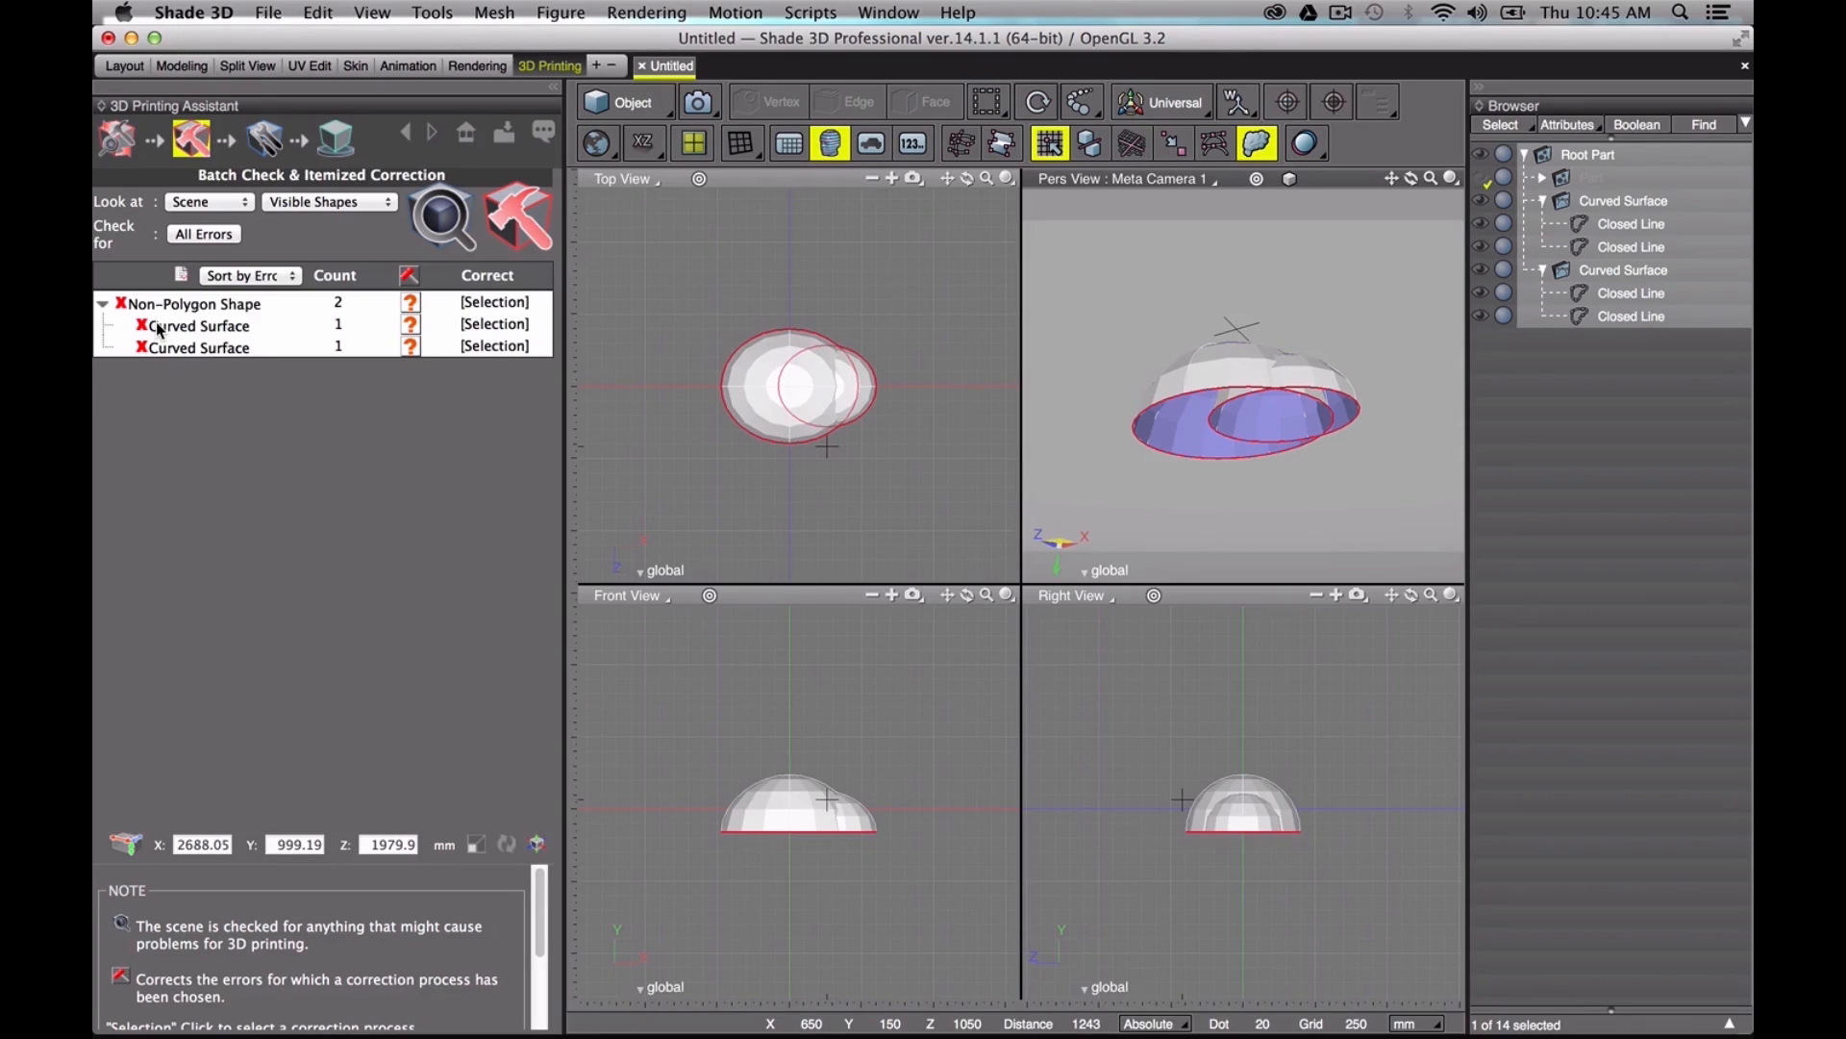
left_click(183, 305)
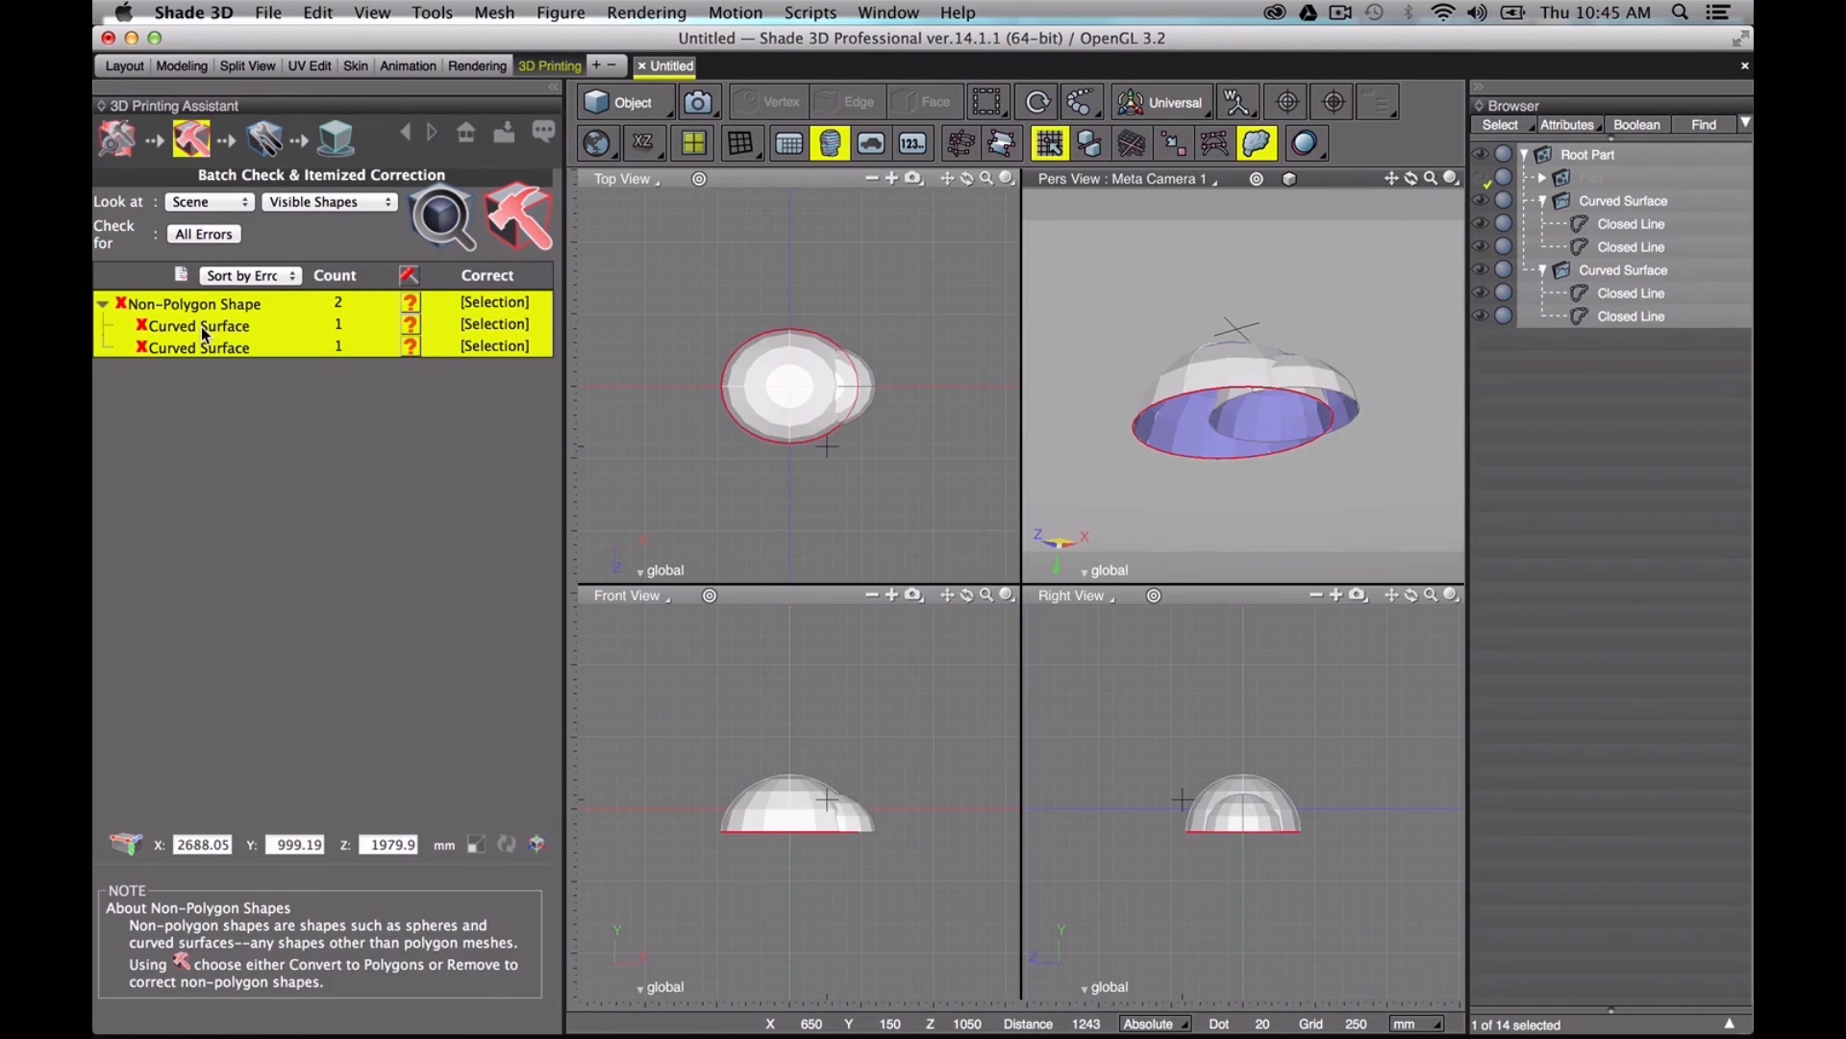
left_click(240, 326)
left_click(411, 328)
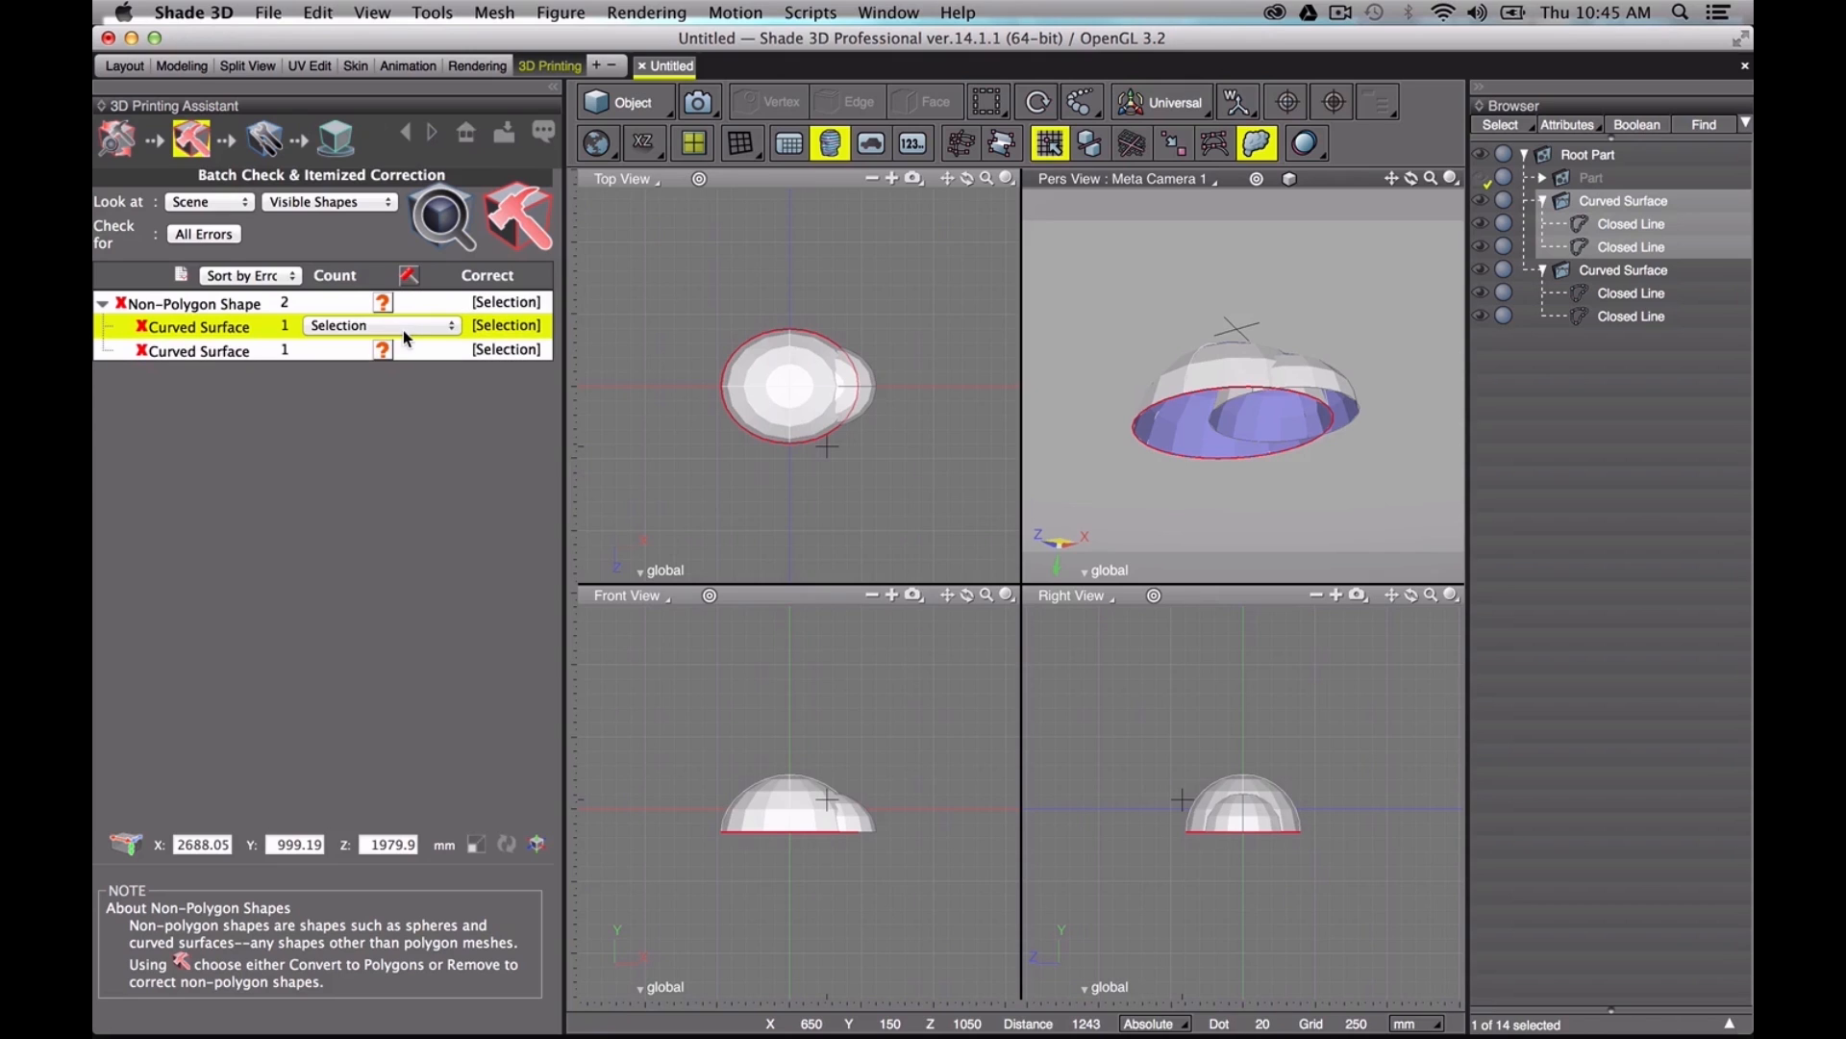
left_click(402, 327)
left_click(350, 361)
left_click(438, 366)
left_click(438, 402)
left_click(356, 392)
Step: Convert the second curved surface under the Non-Polygon Shape error to polygons, also choosing its surface subdivision level
left_click(385, 355)
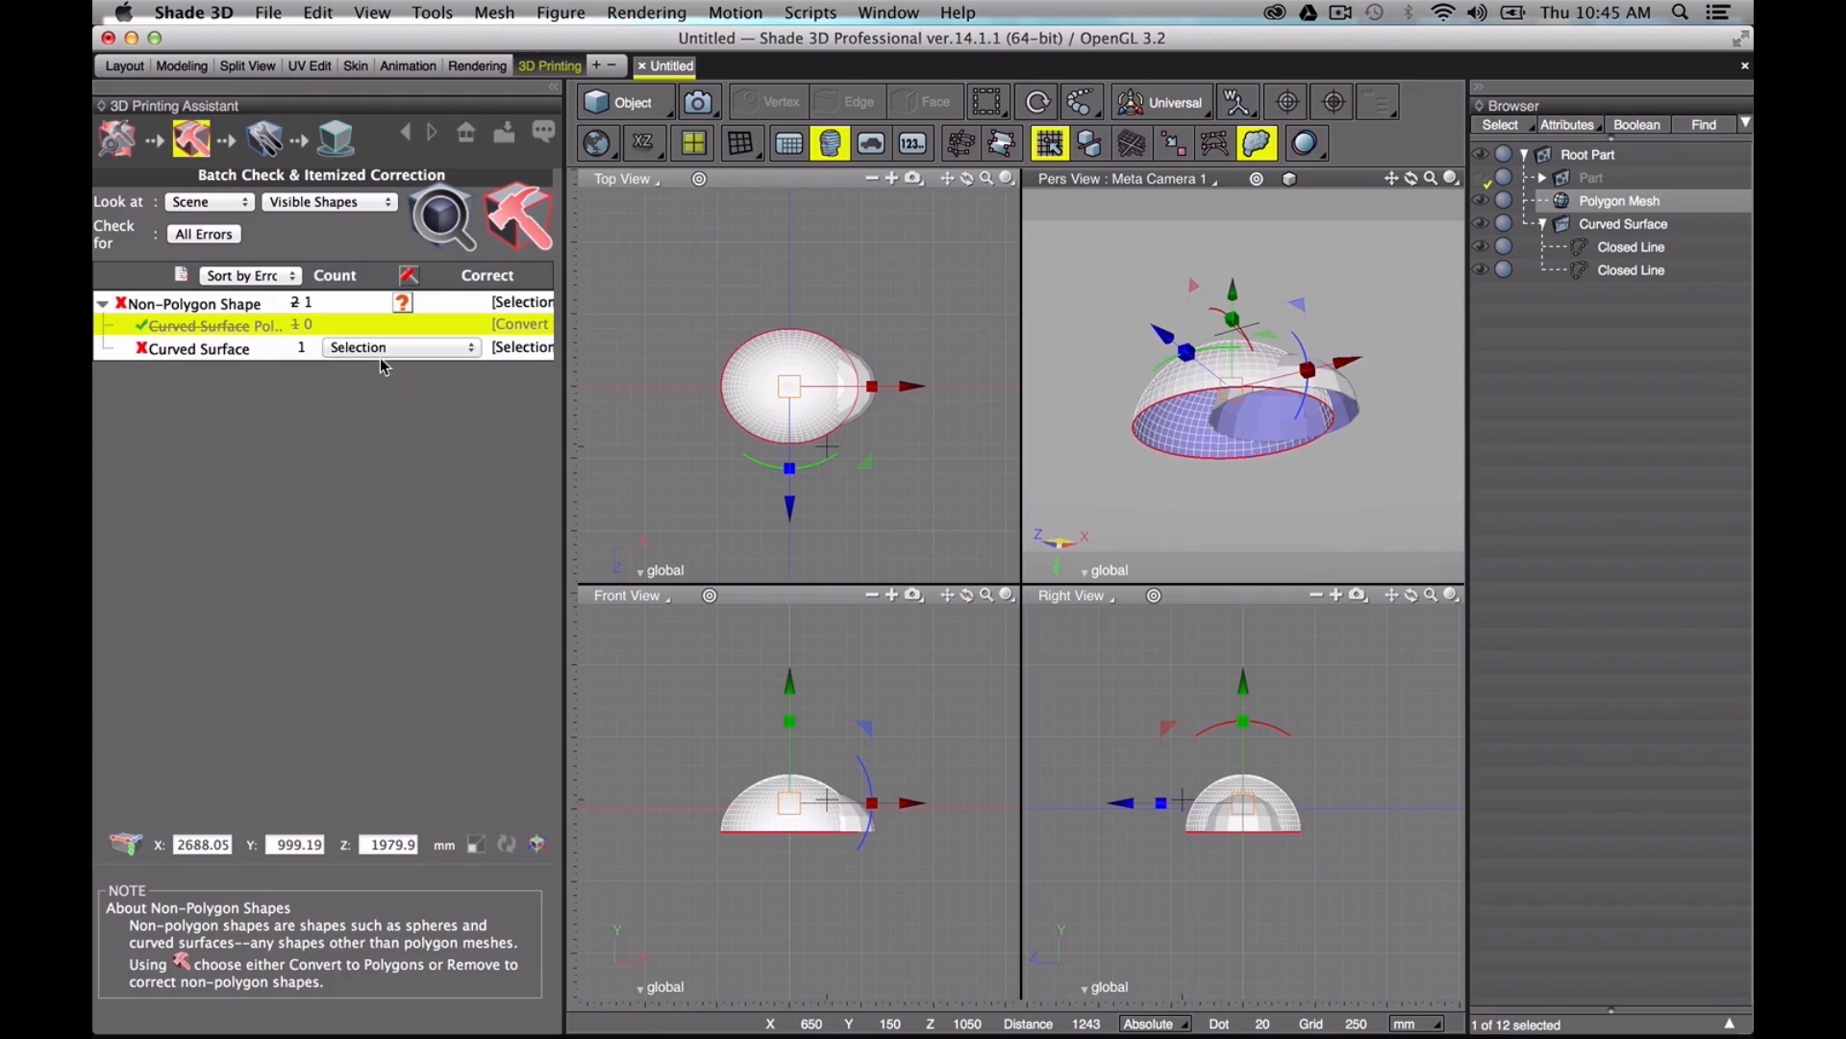
left_click(381, 349)
left_click(378, 385)
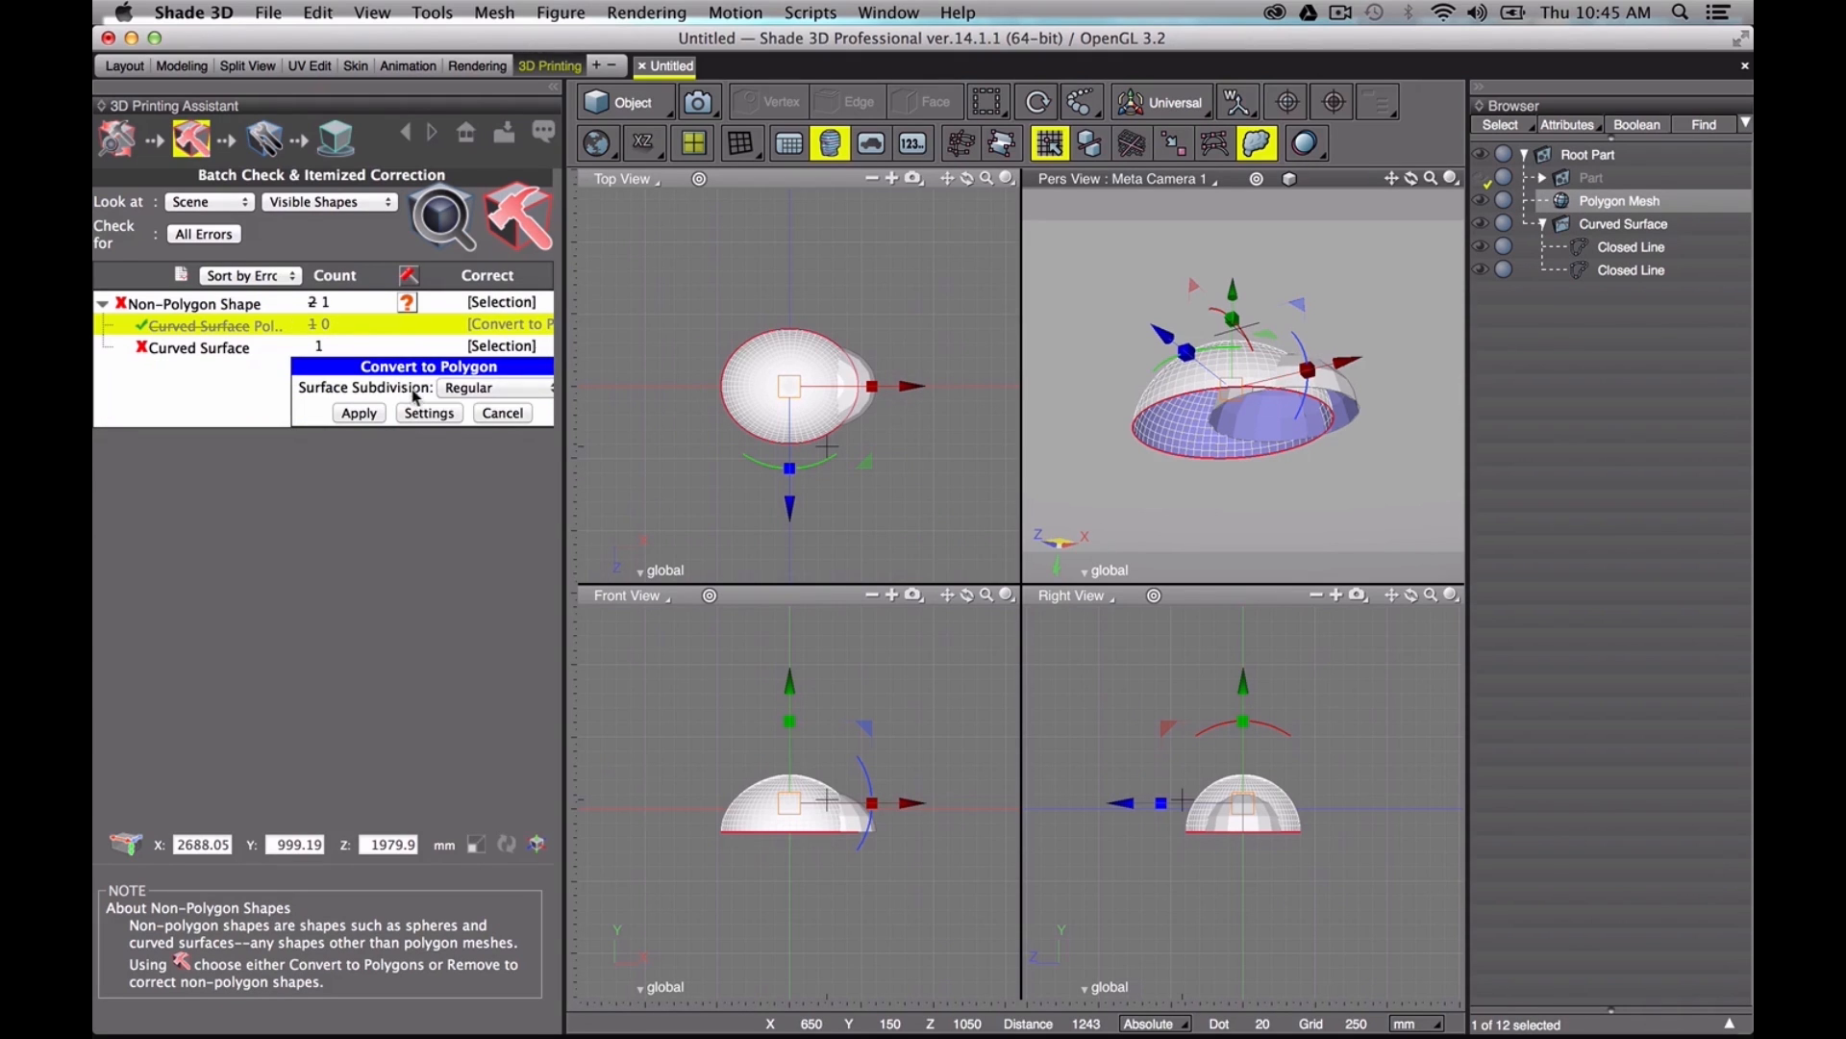
left_click(458, 387)
left_click(458, 404)
left_click(359, 411)
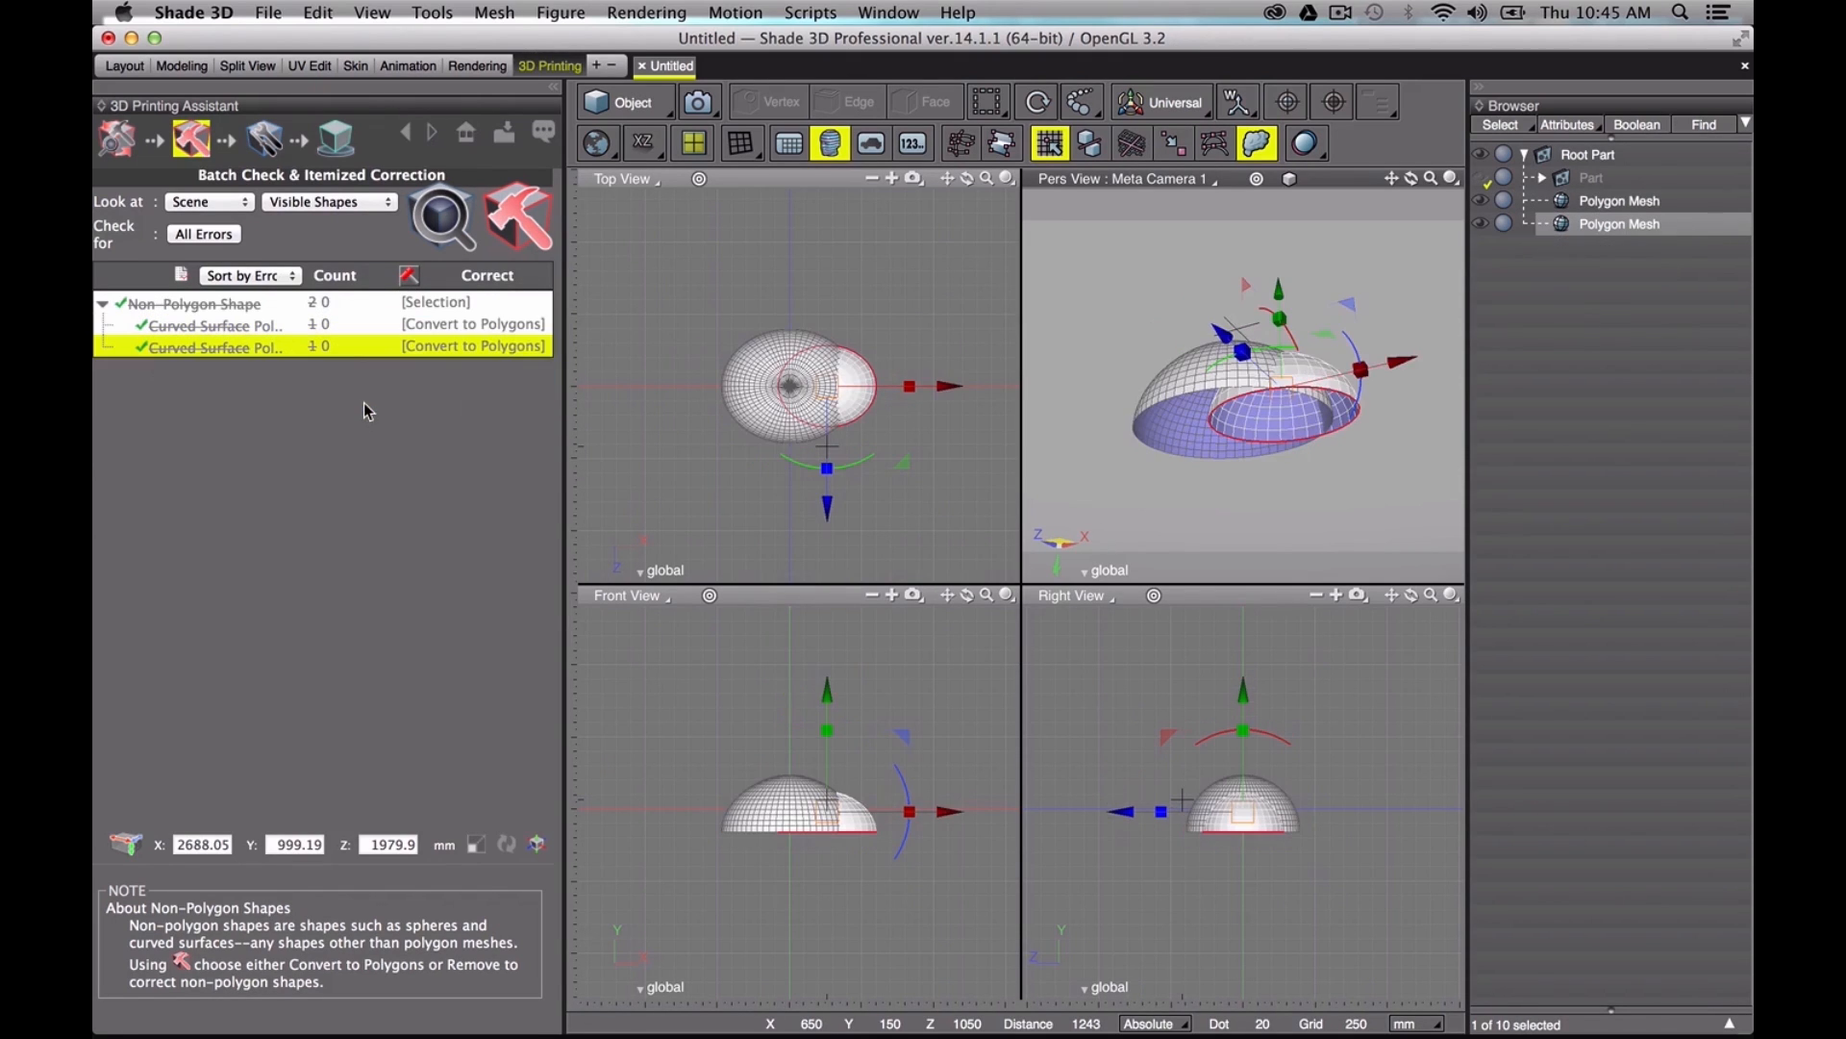
Step: Recheck the scene for errors and examine the Border Edges error on the individual polygon meshes
left_click(443, 232)
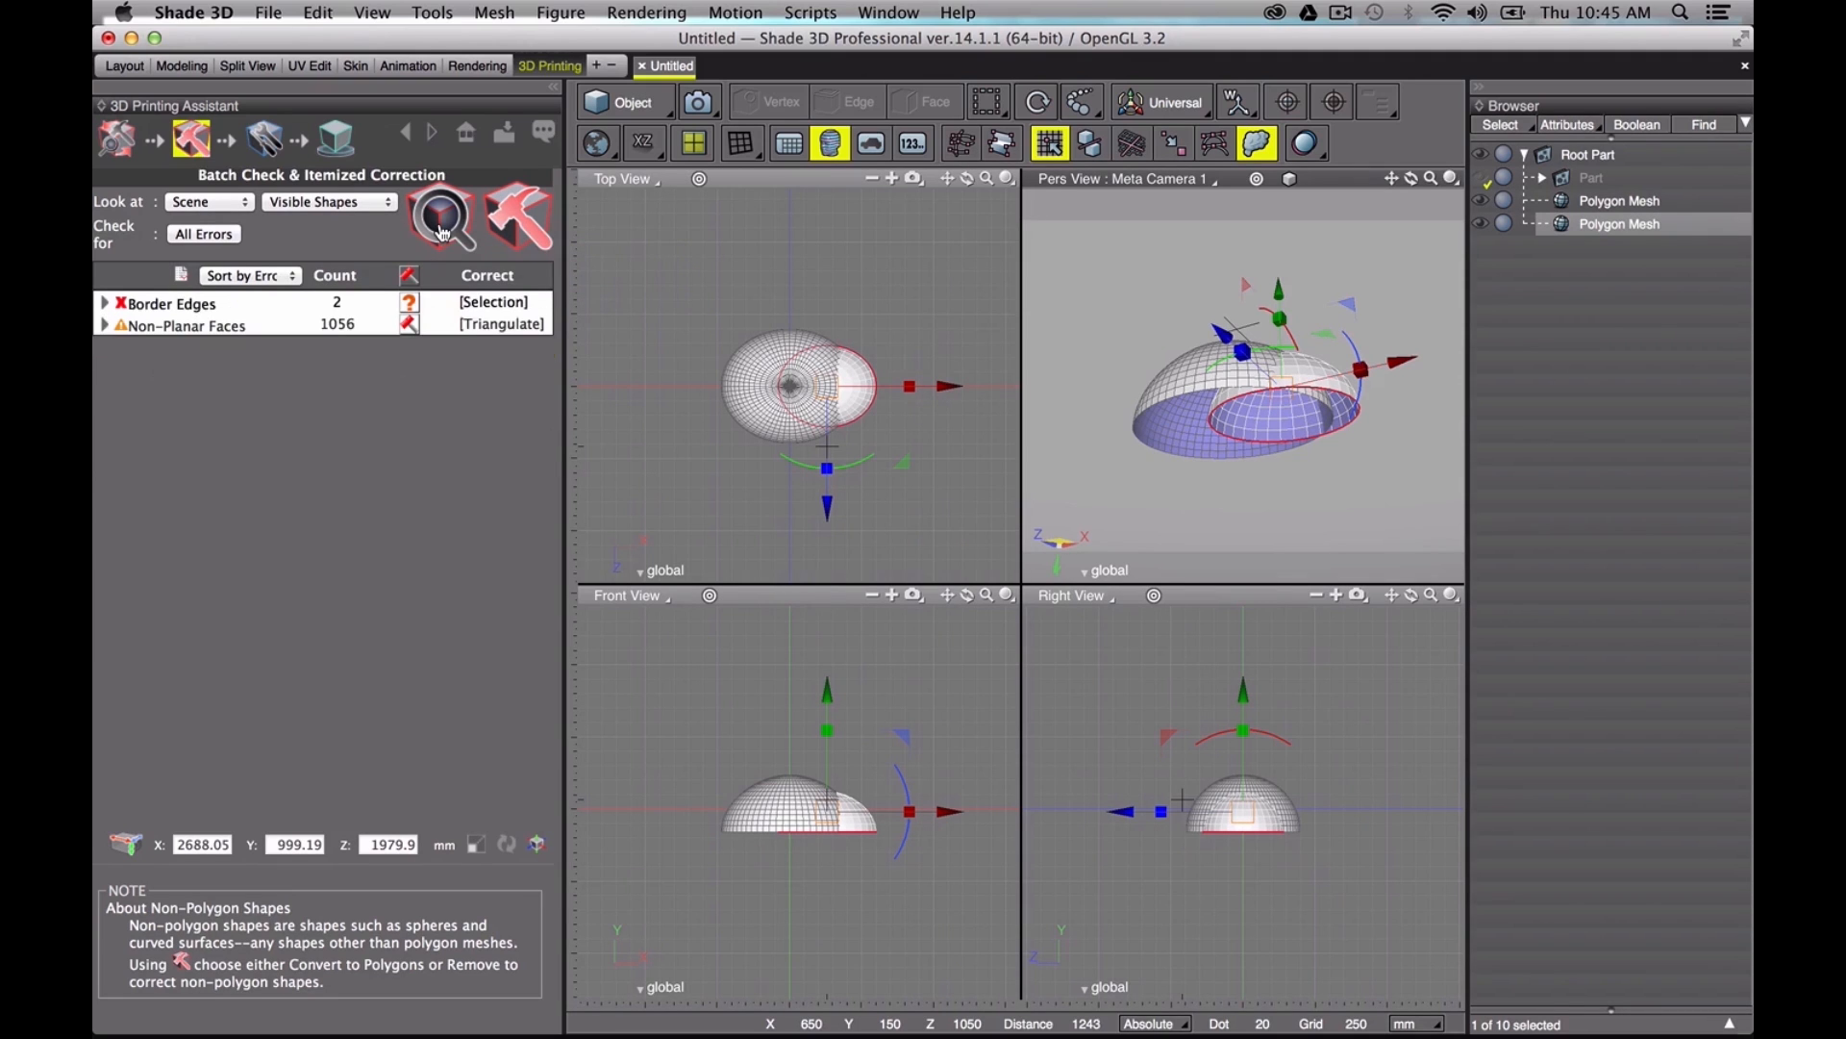
left_click(178, 306)
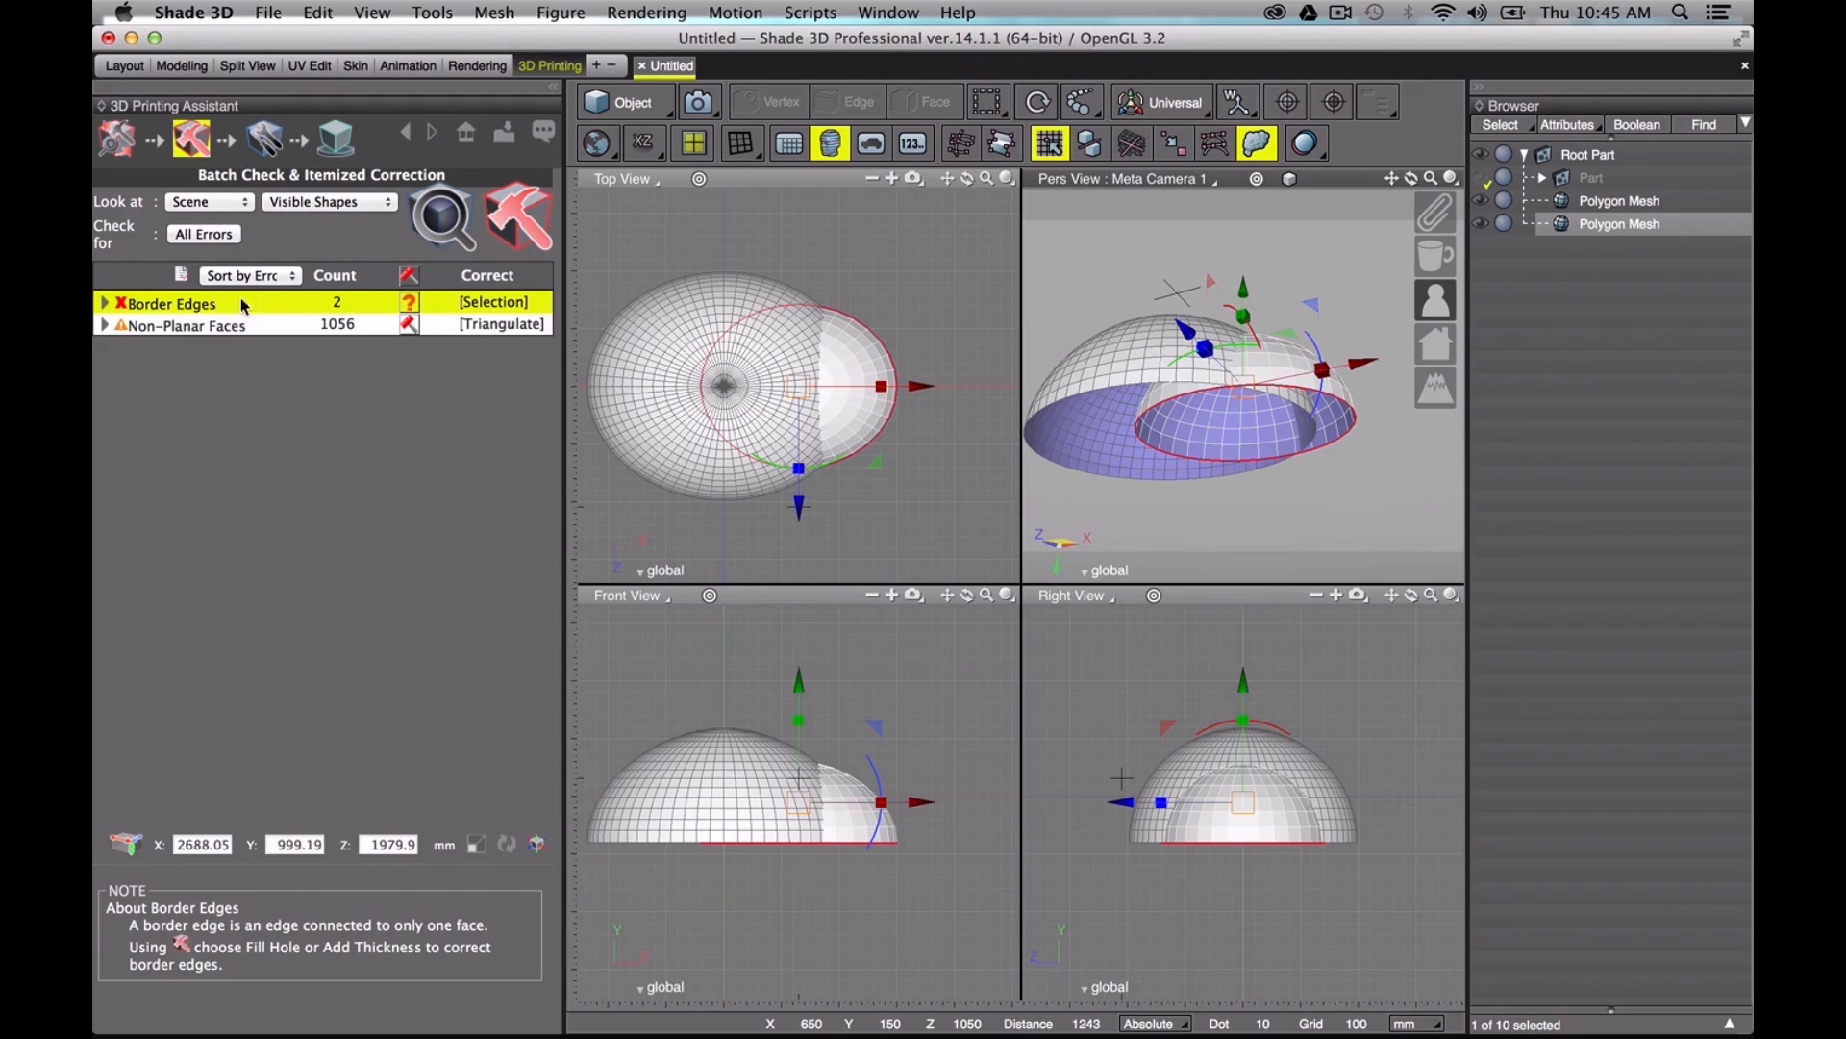
left_click(111, 304)
left_click(206, 338)
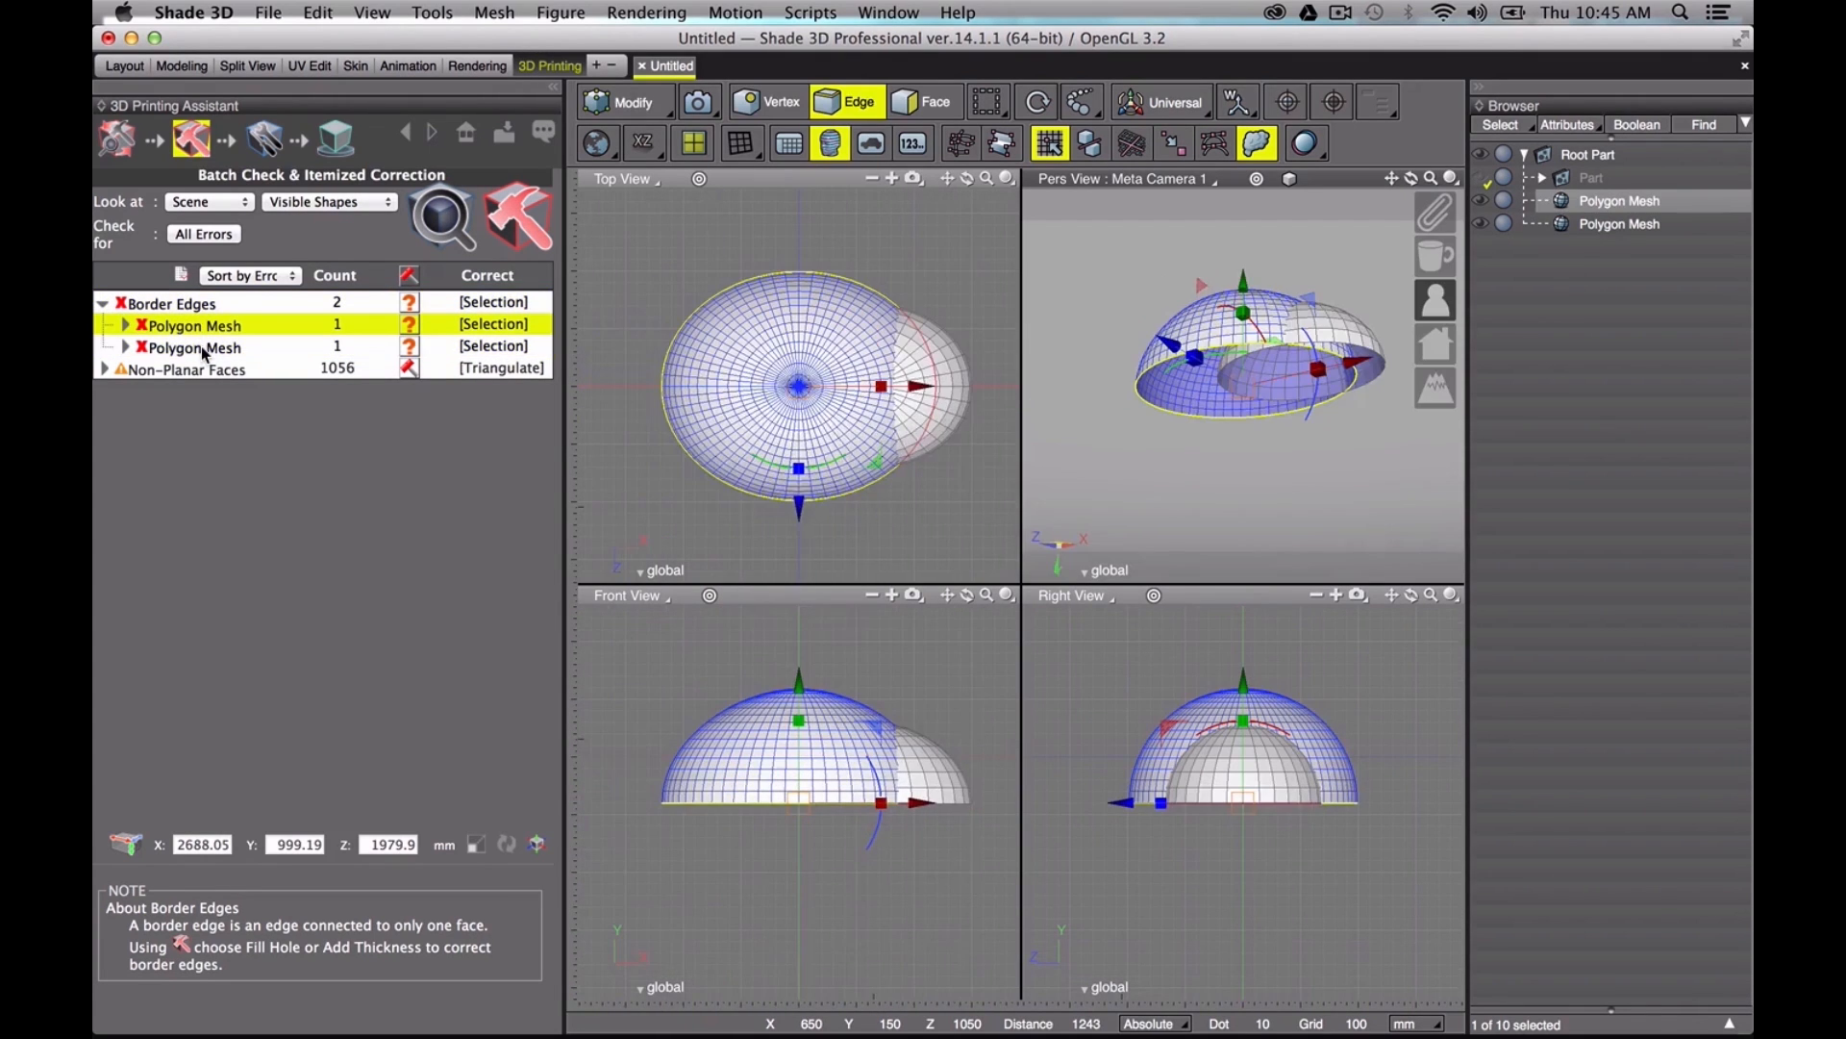
Step: Correct the border edges of both polygon meshes with Fill Hole and run the scene check again
left_click(187, 309)
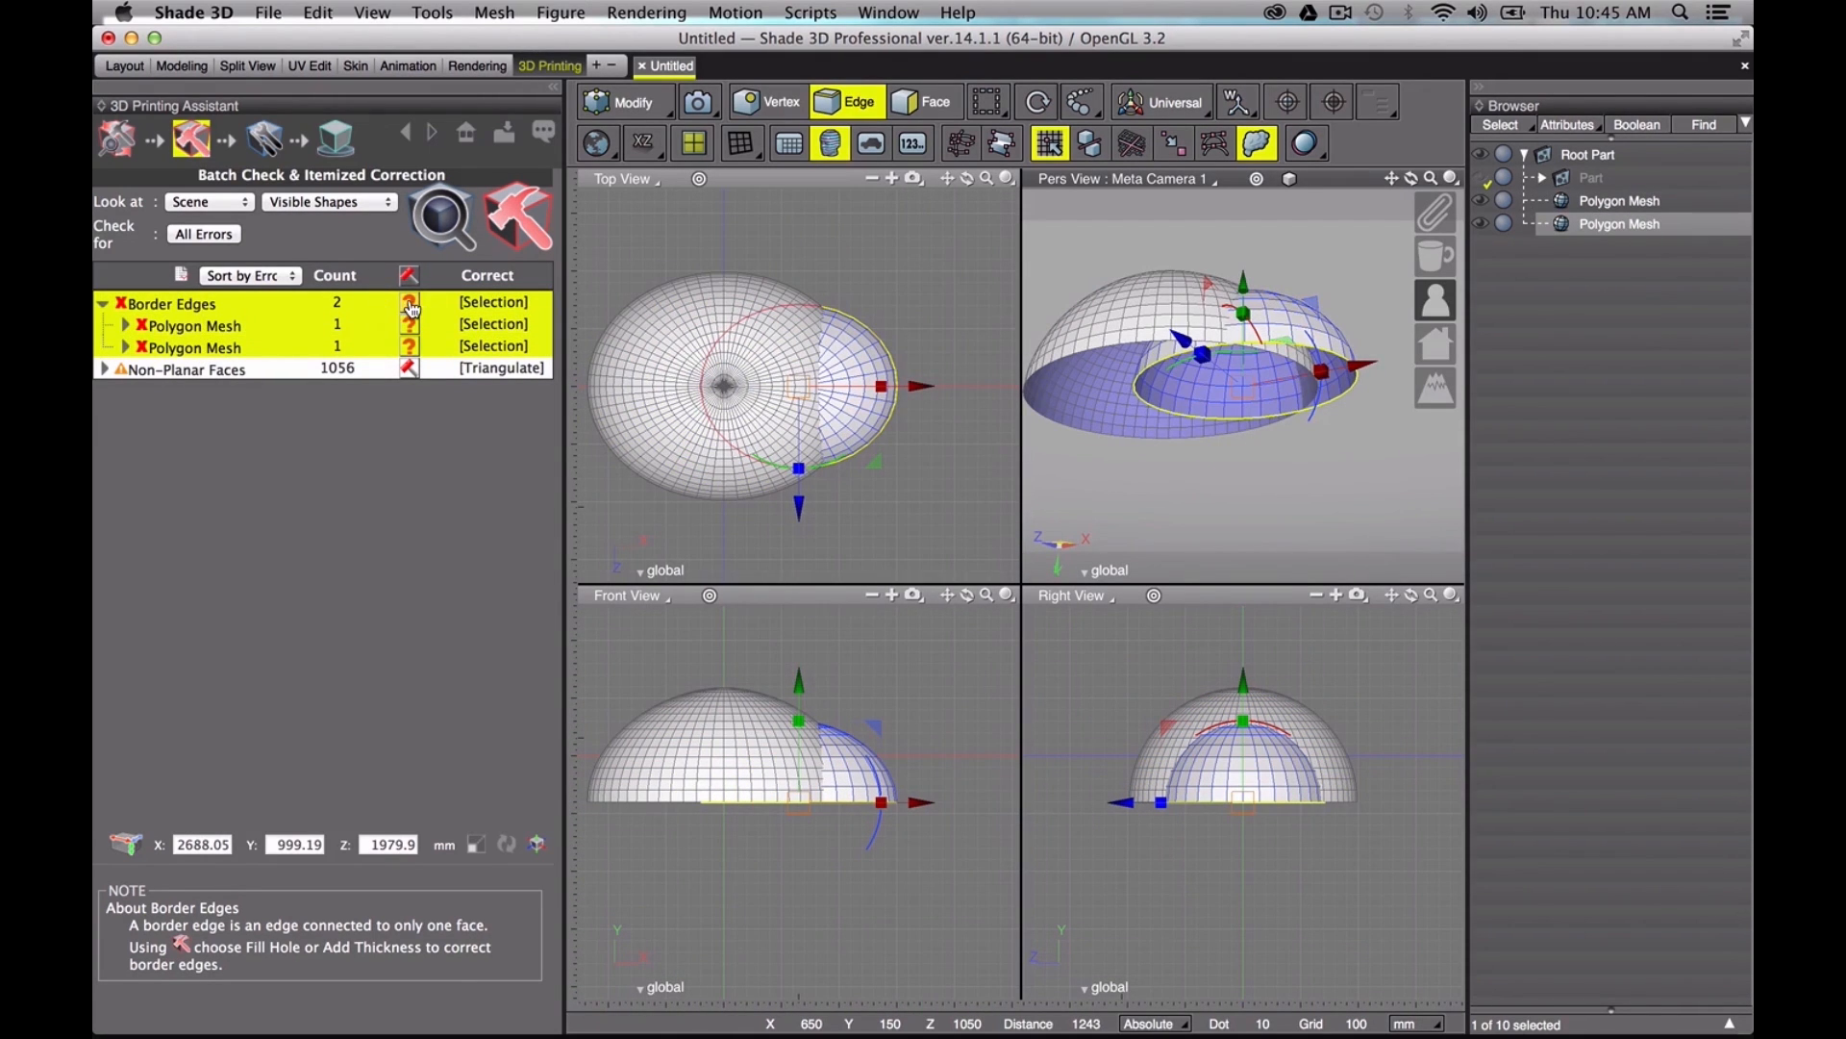
left_click(413, 306)
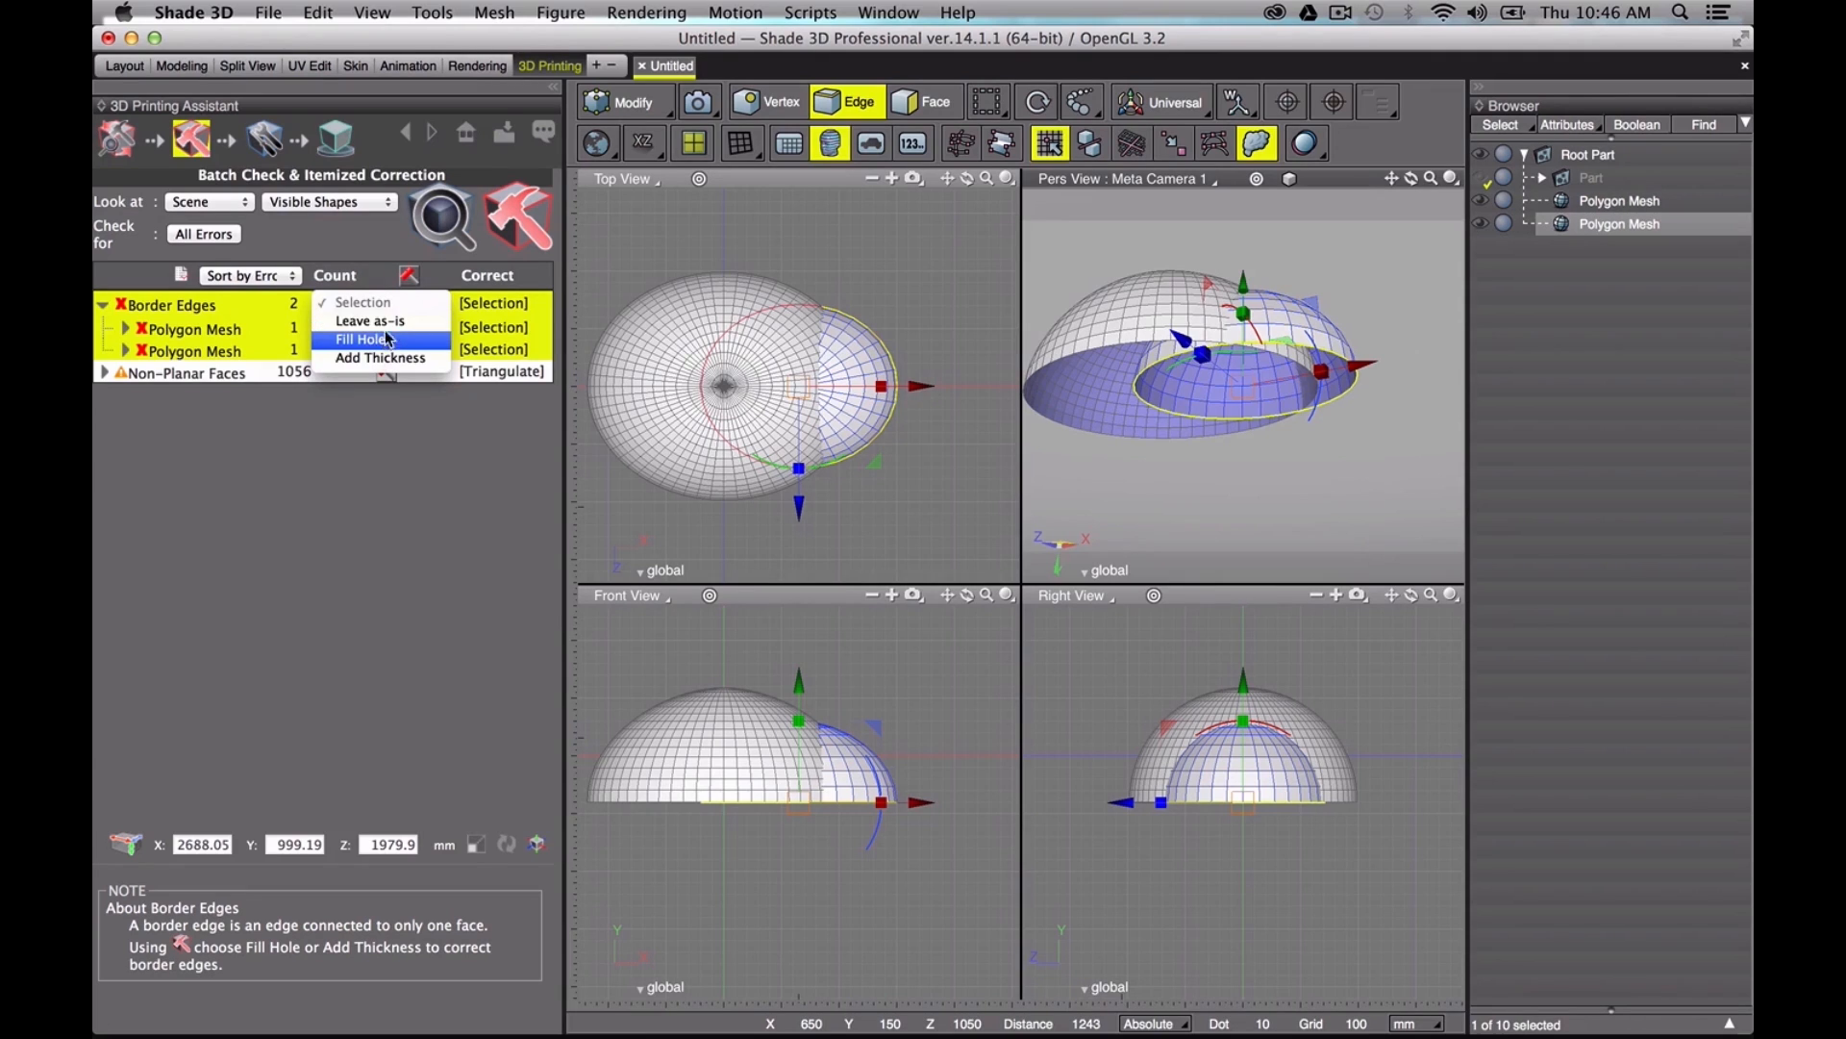
left_click(413, 344)
left_click(445, 224)
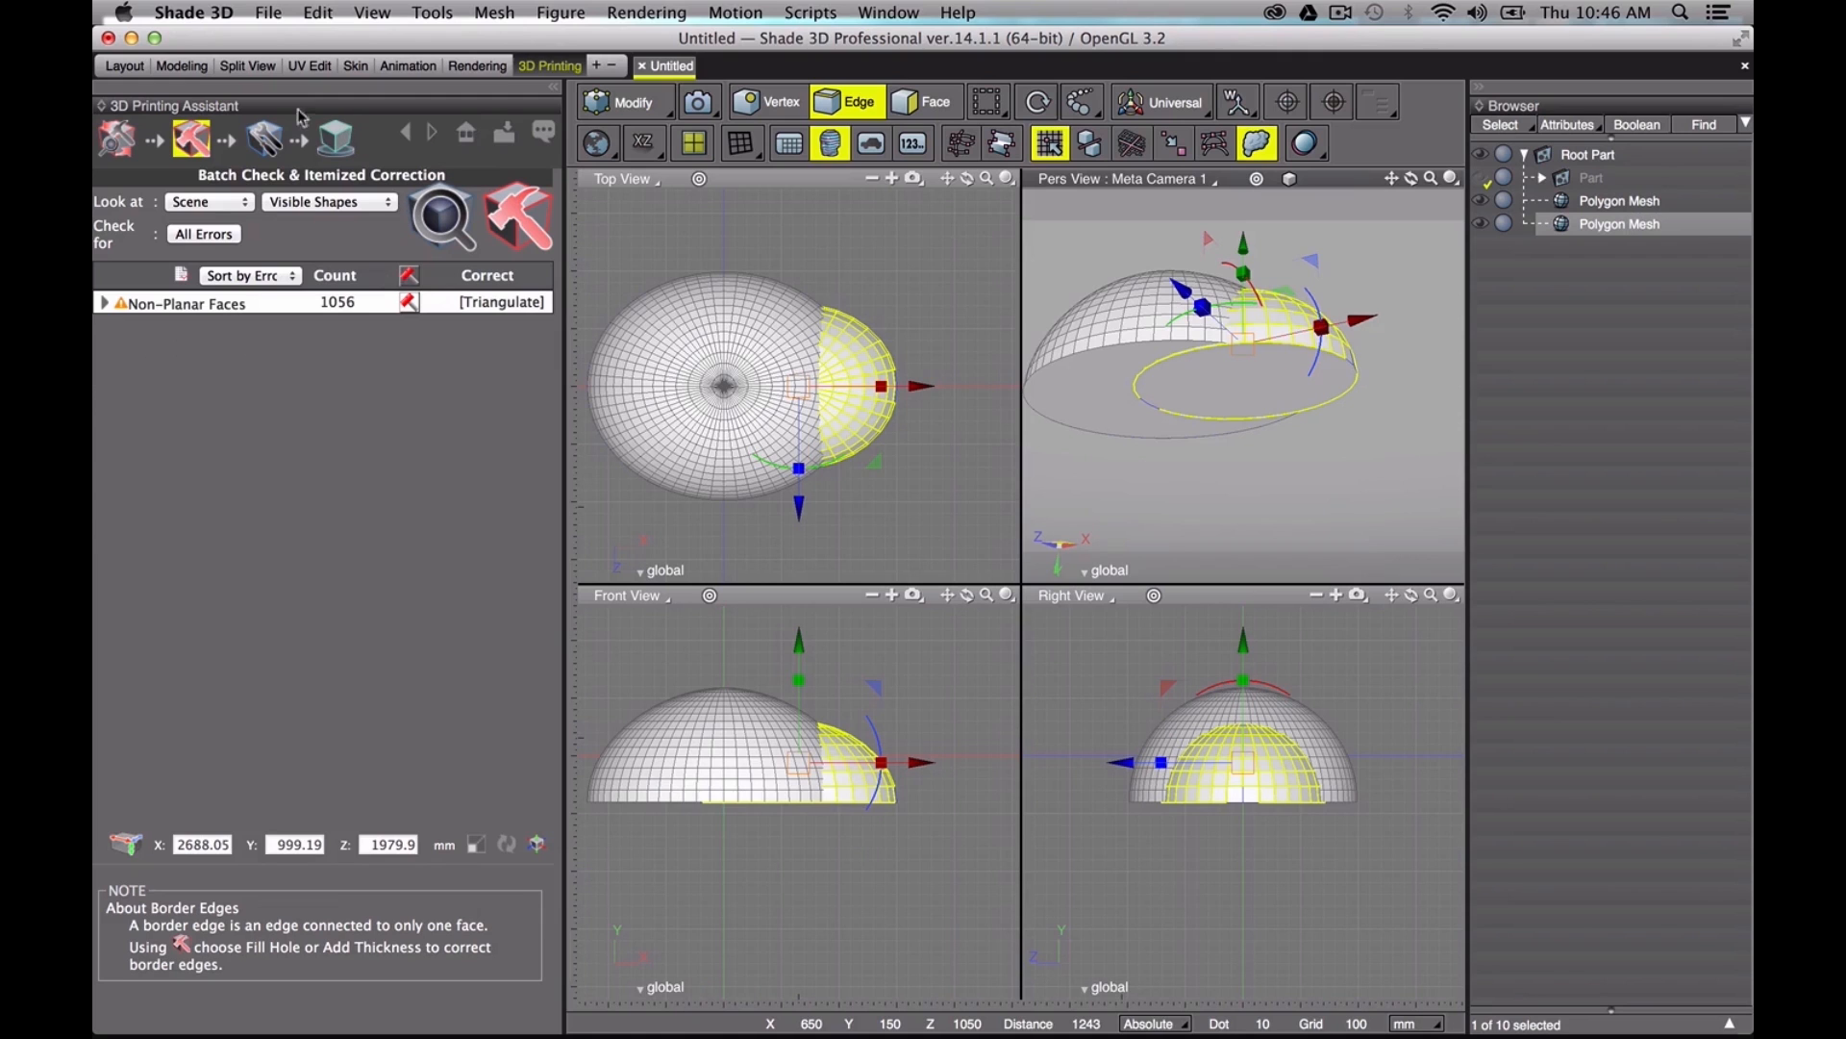
Step: Merge the two dome polygon meshes into one shape with a Boolean Operation of type Target union source
left_click(254, 70)
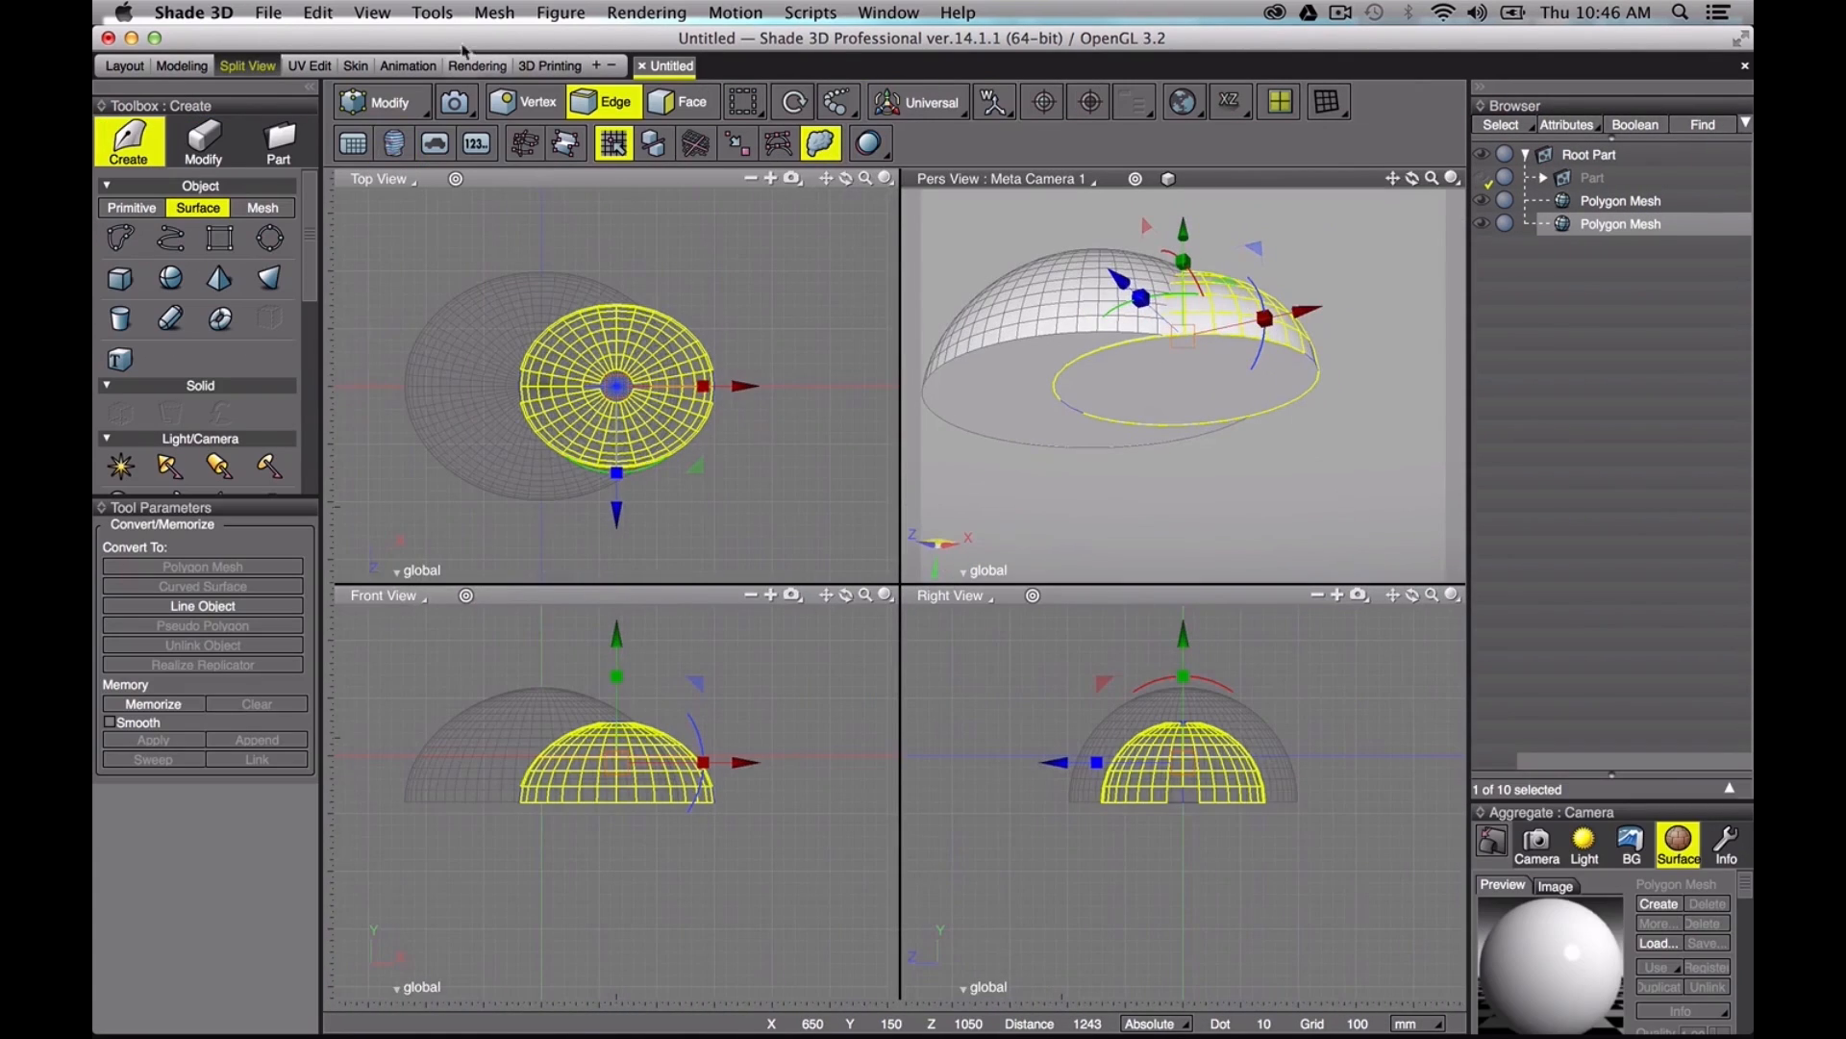
left_click(1620, 201)
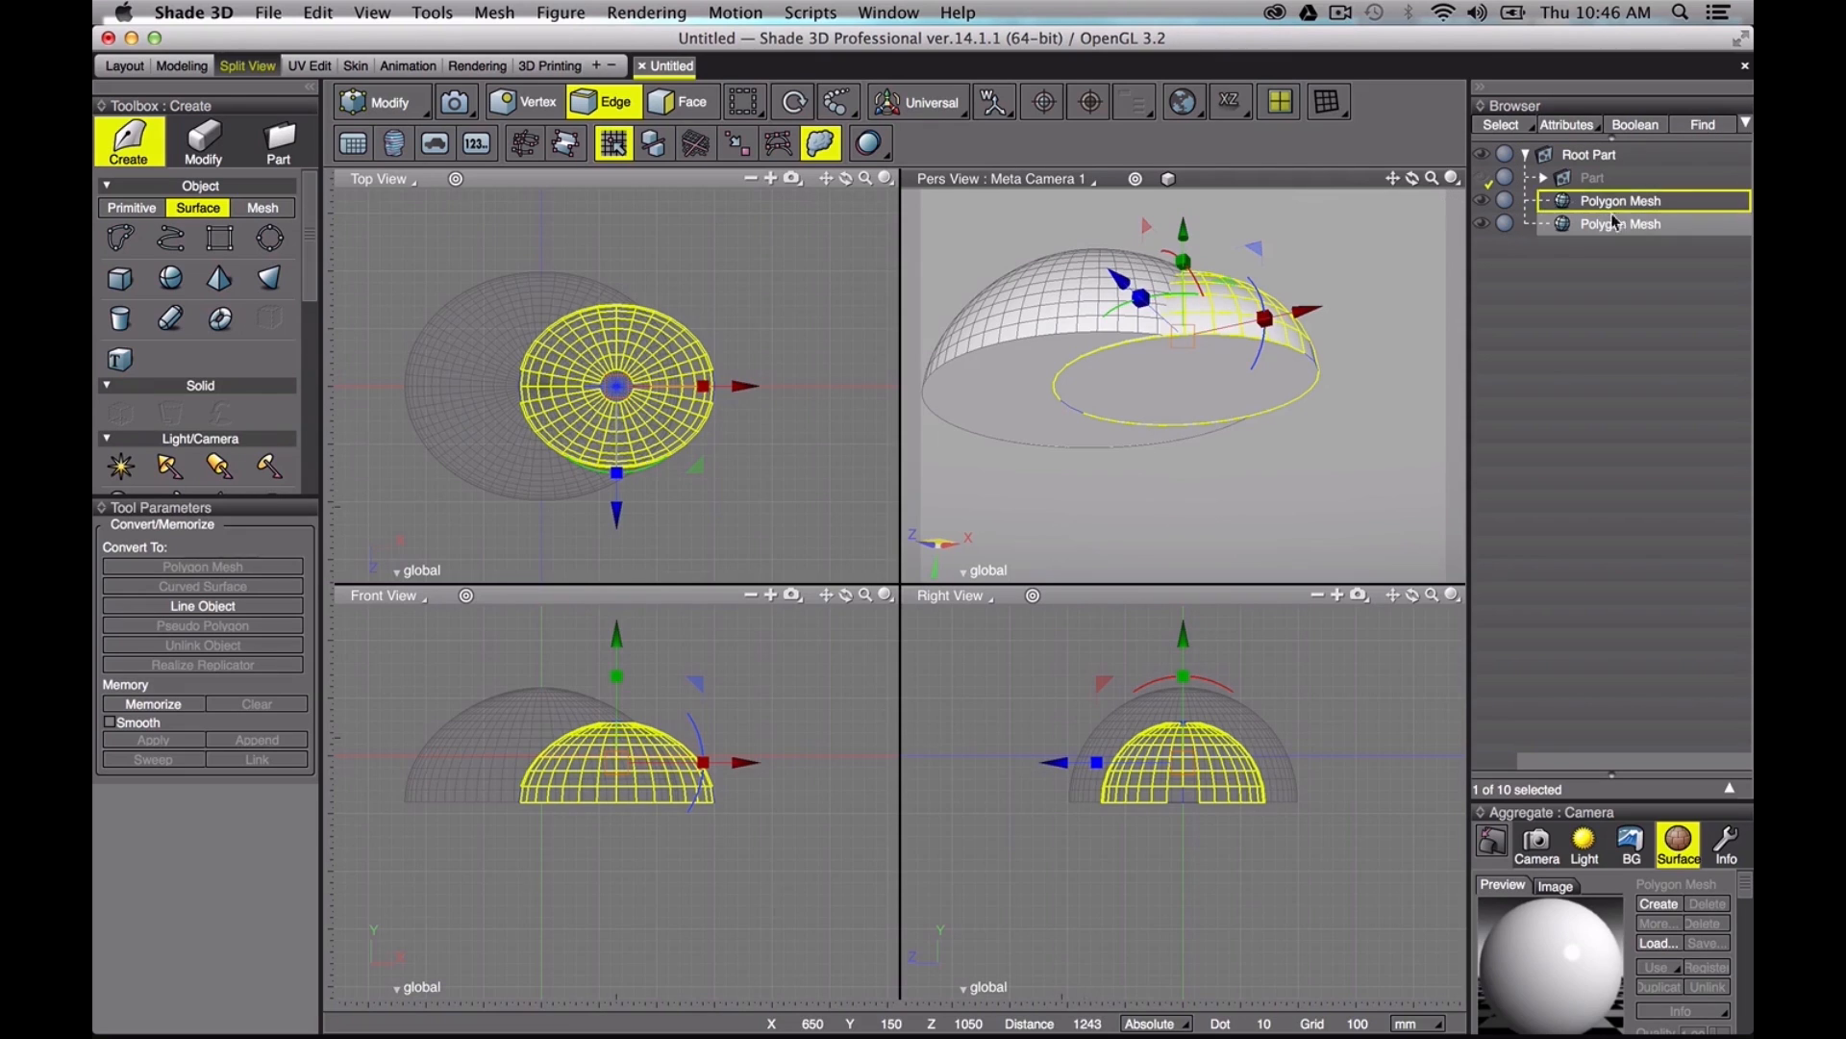
left_click(204, 139)
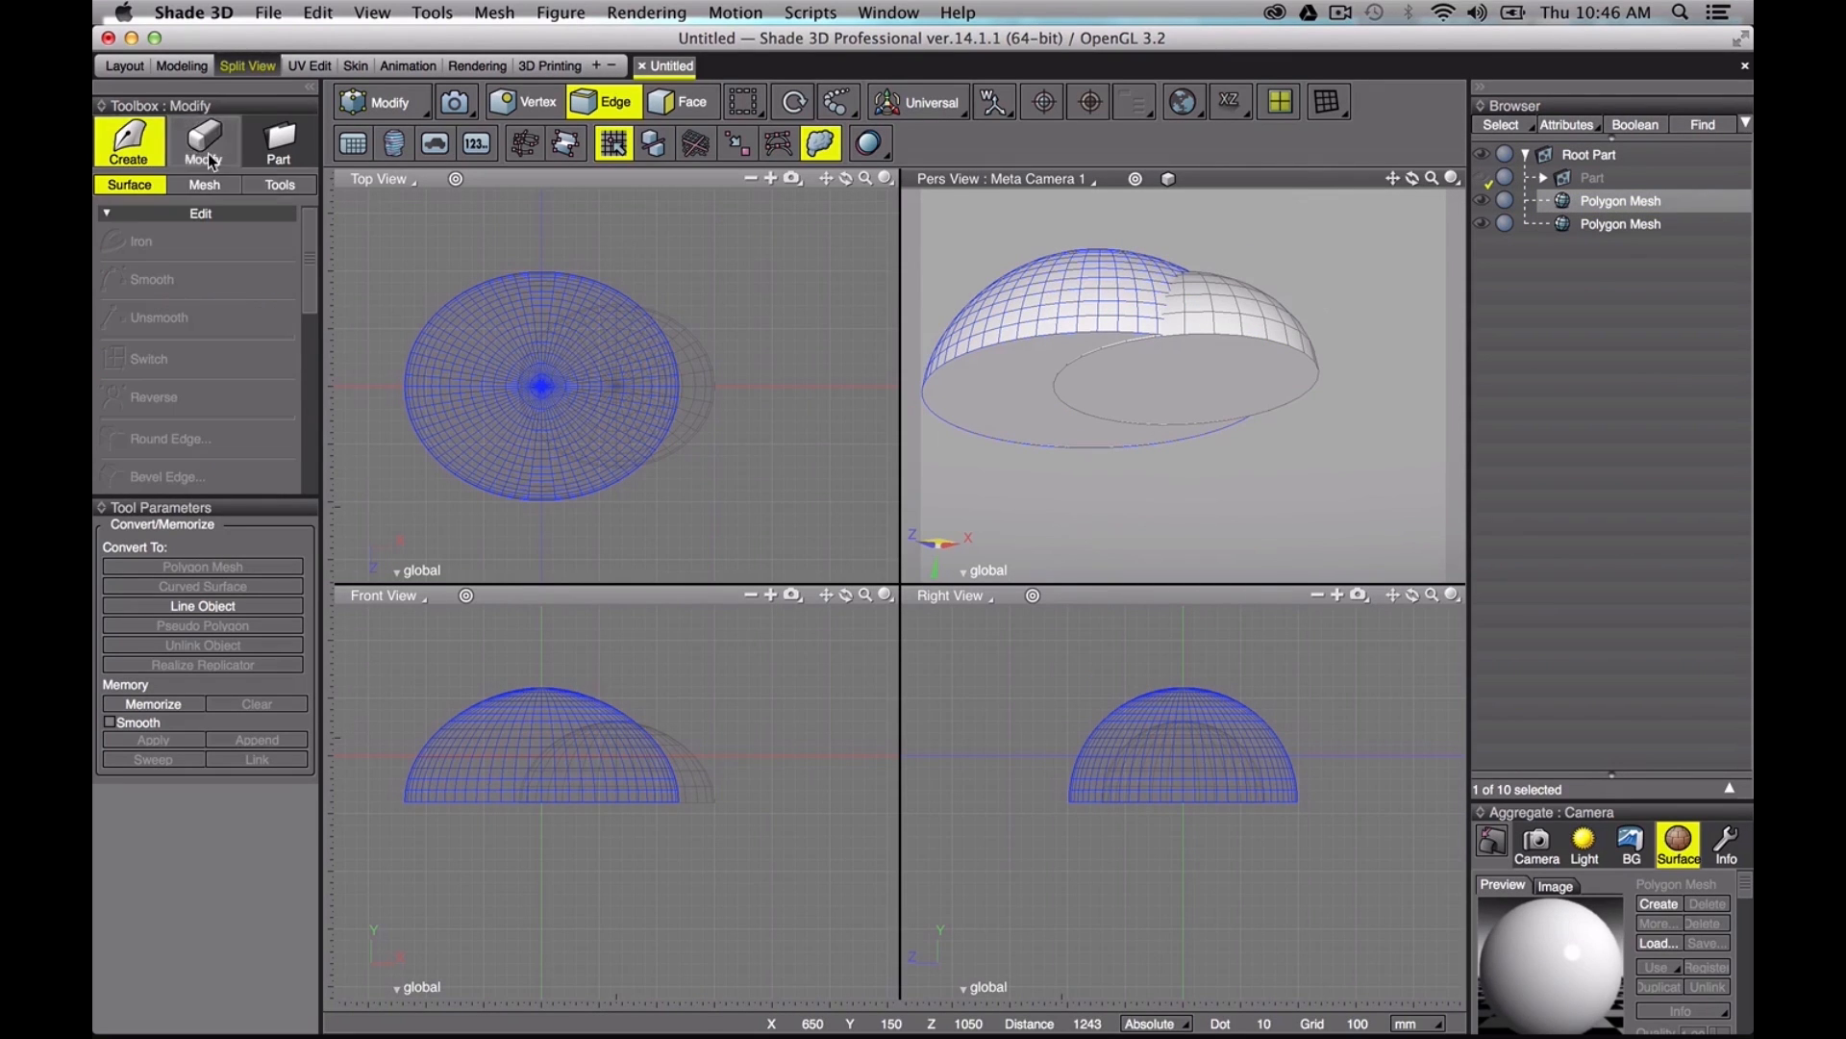
left_click(274, 187)
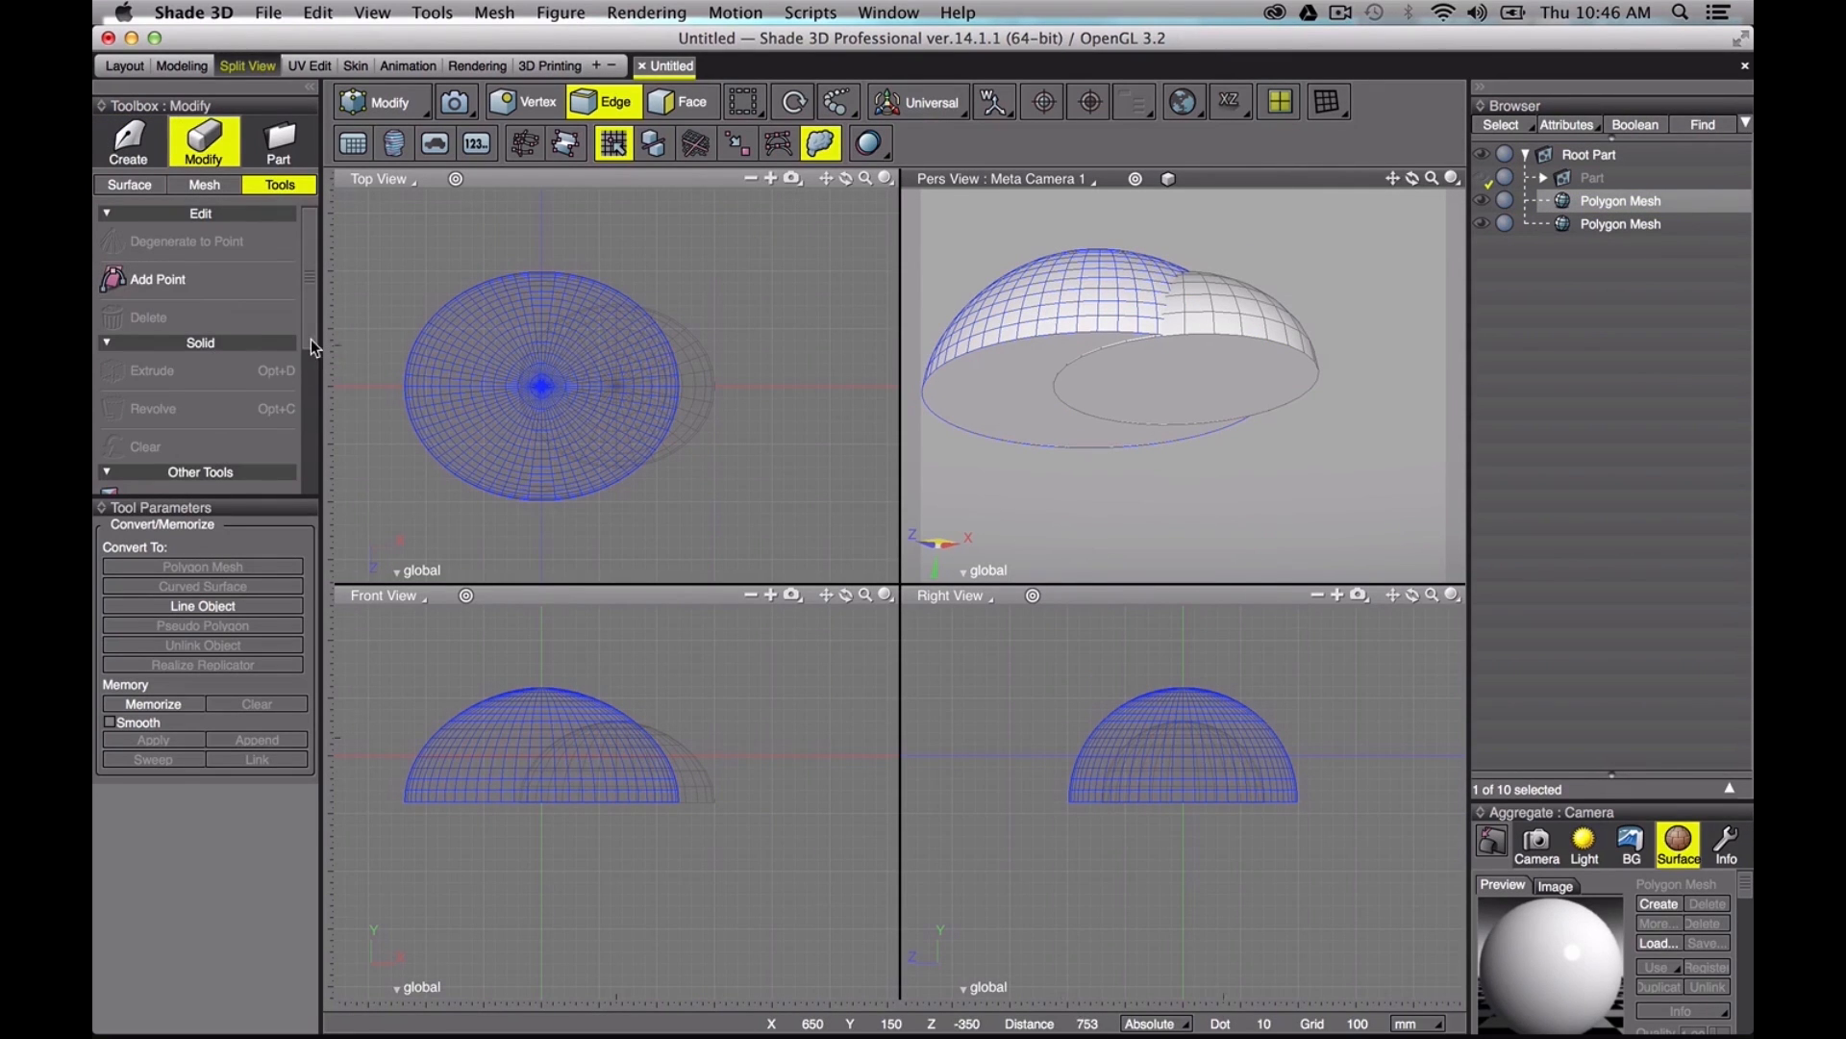
scroll(231, 375, "down", 3)
left_click(213, 375)
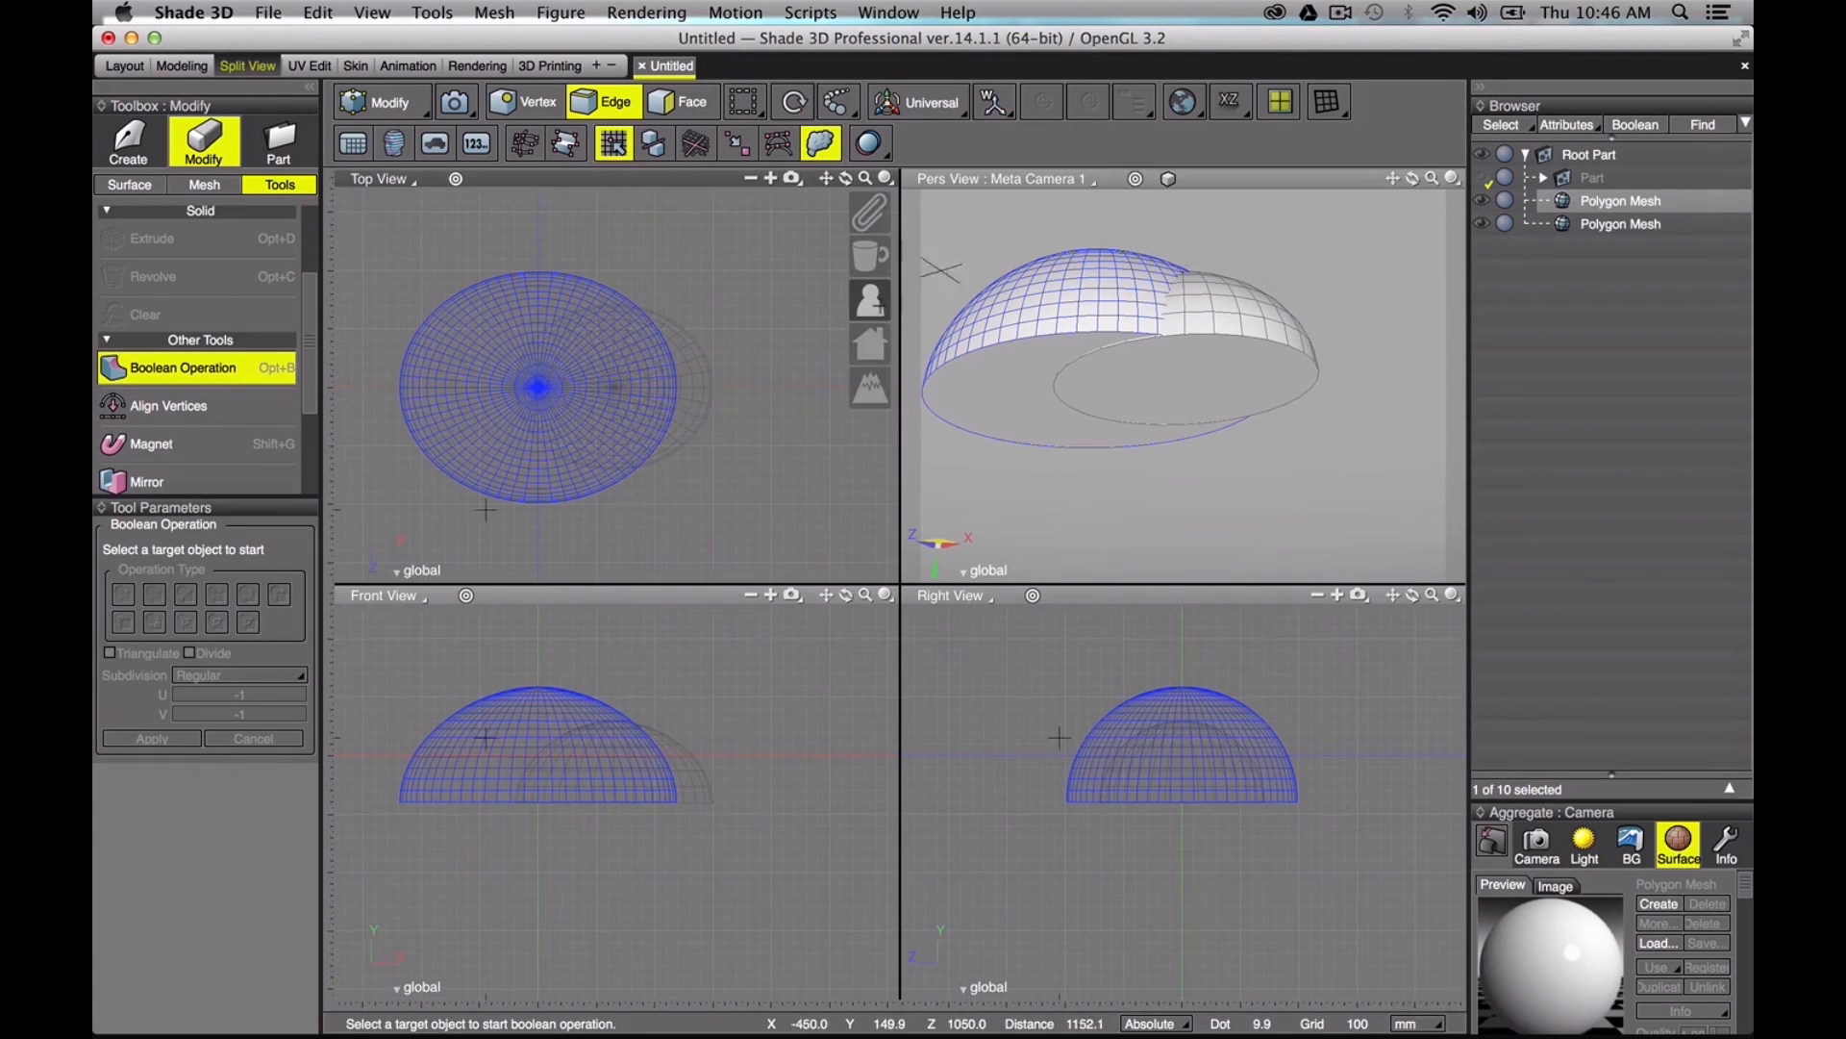
left_click(1656, 225)
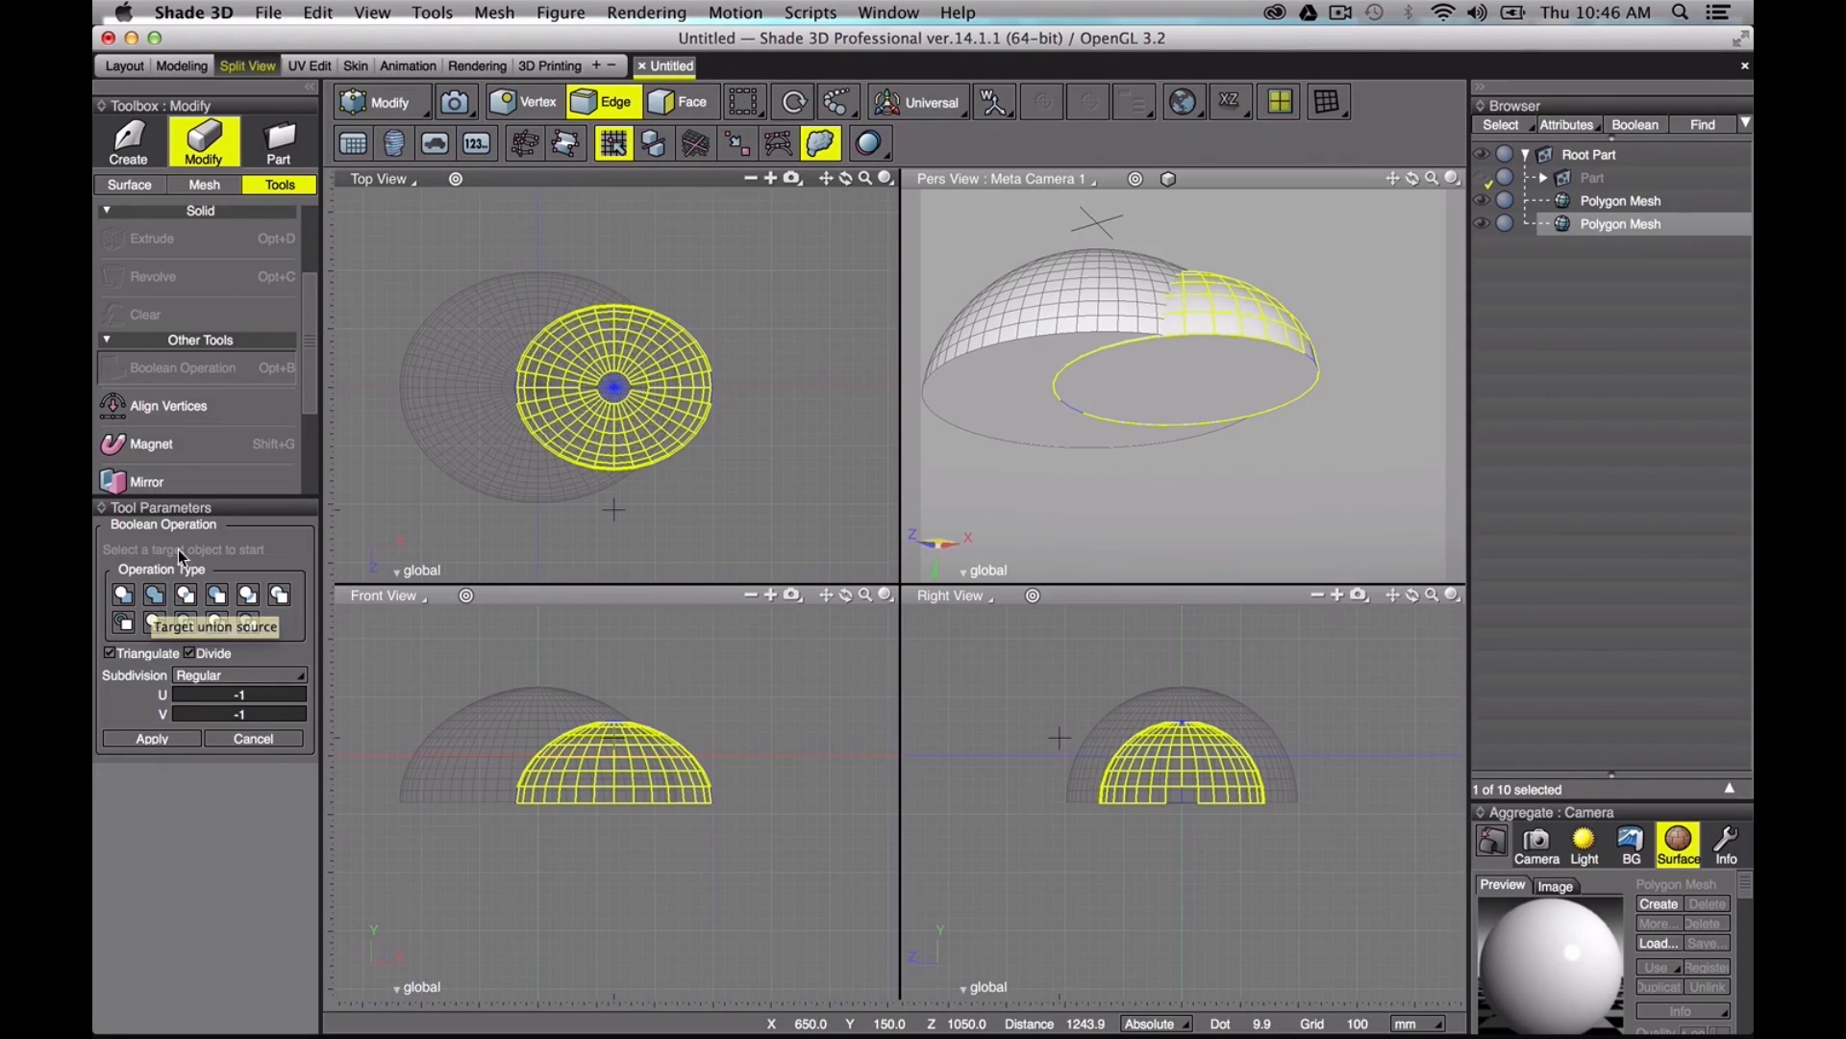
left_click(154, 595)
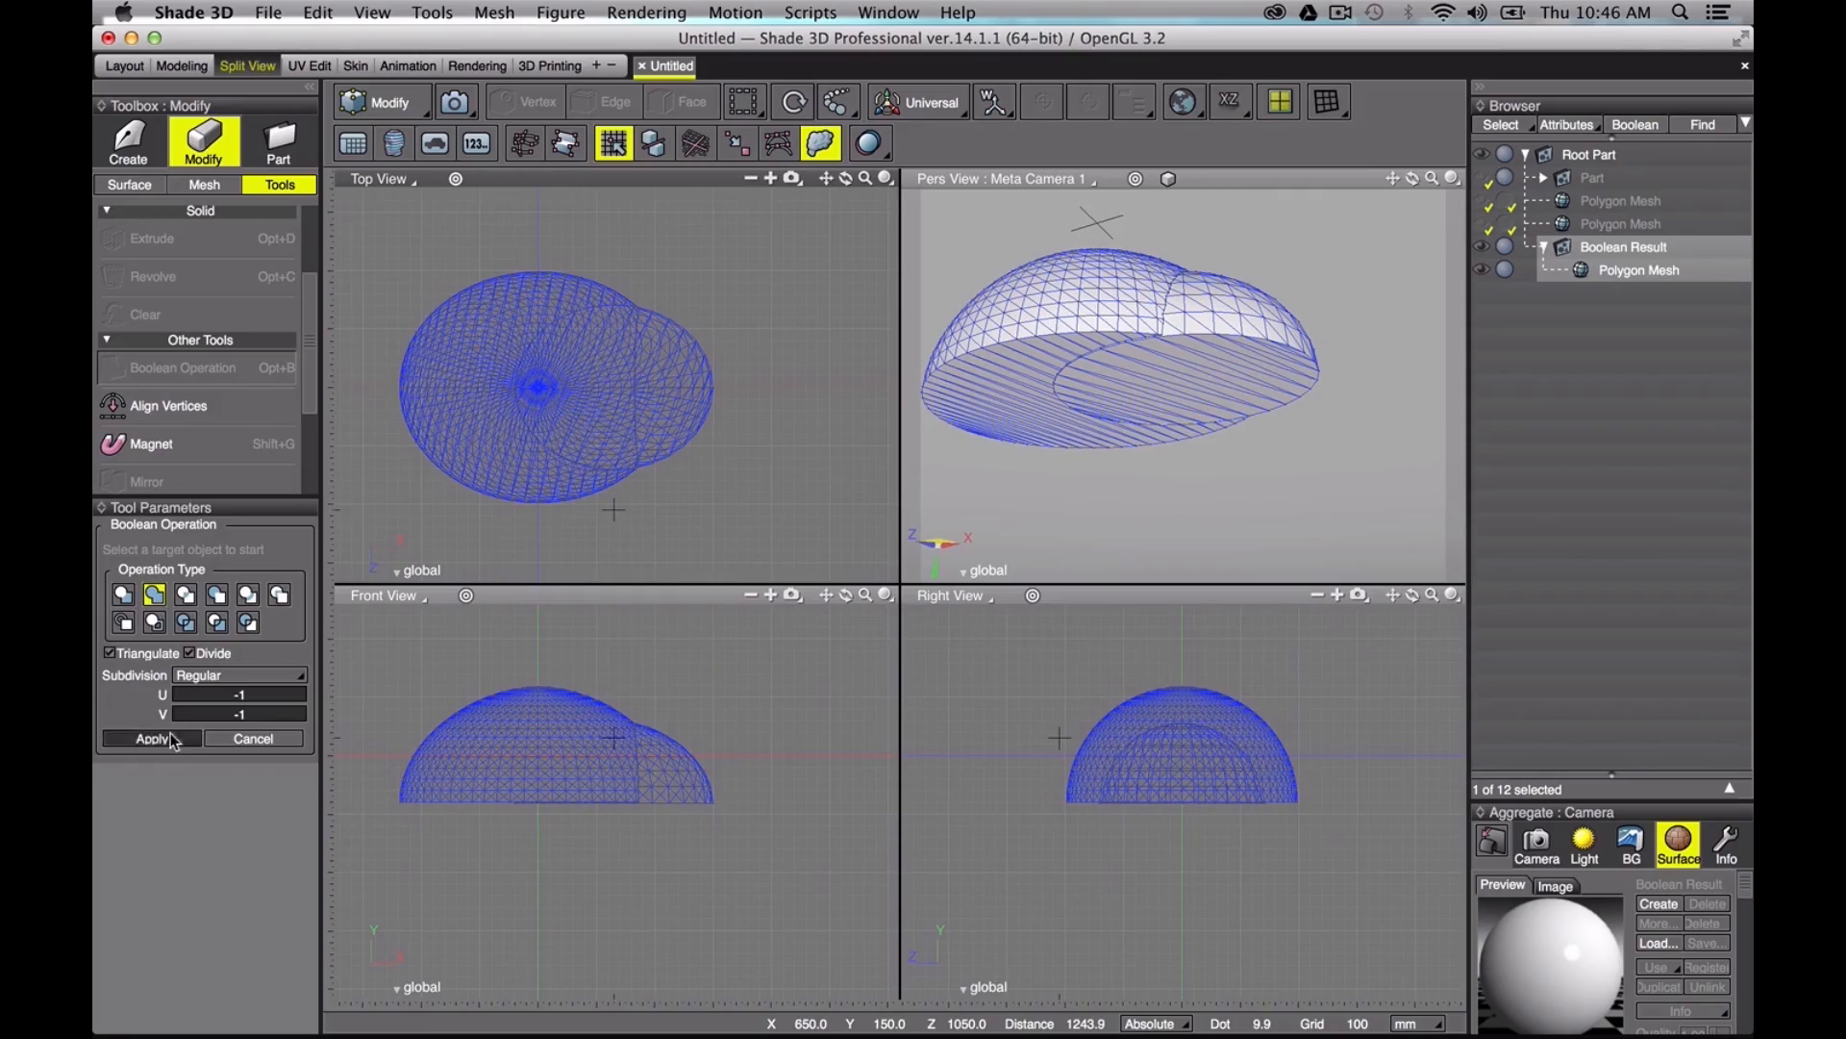
mouse_move(1412, 178)
left_mouse_down()
mouse_move(1409, 255)
mouse_move(1410, 187)
left_mouse_up()
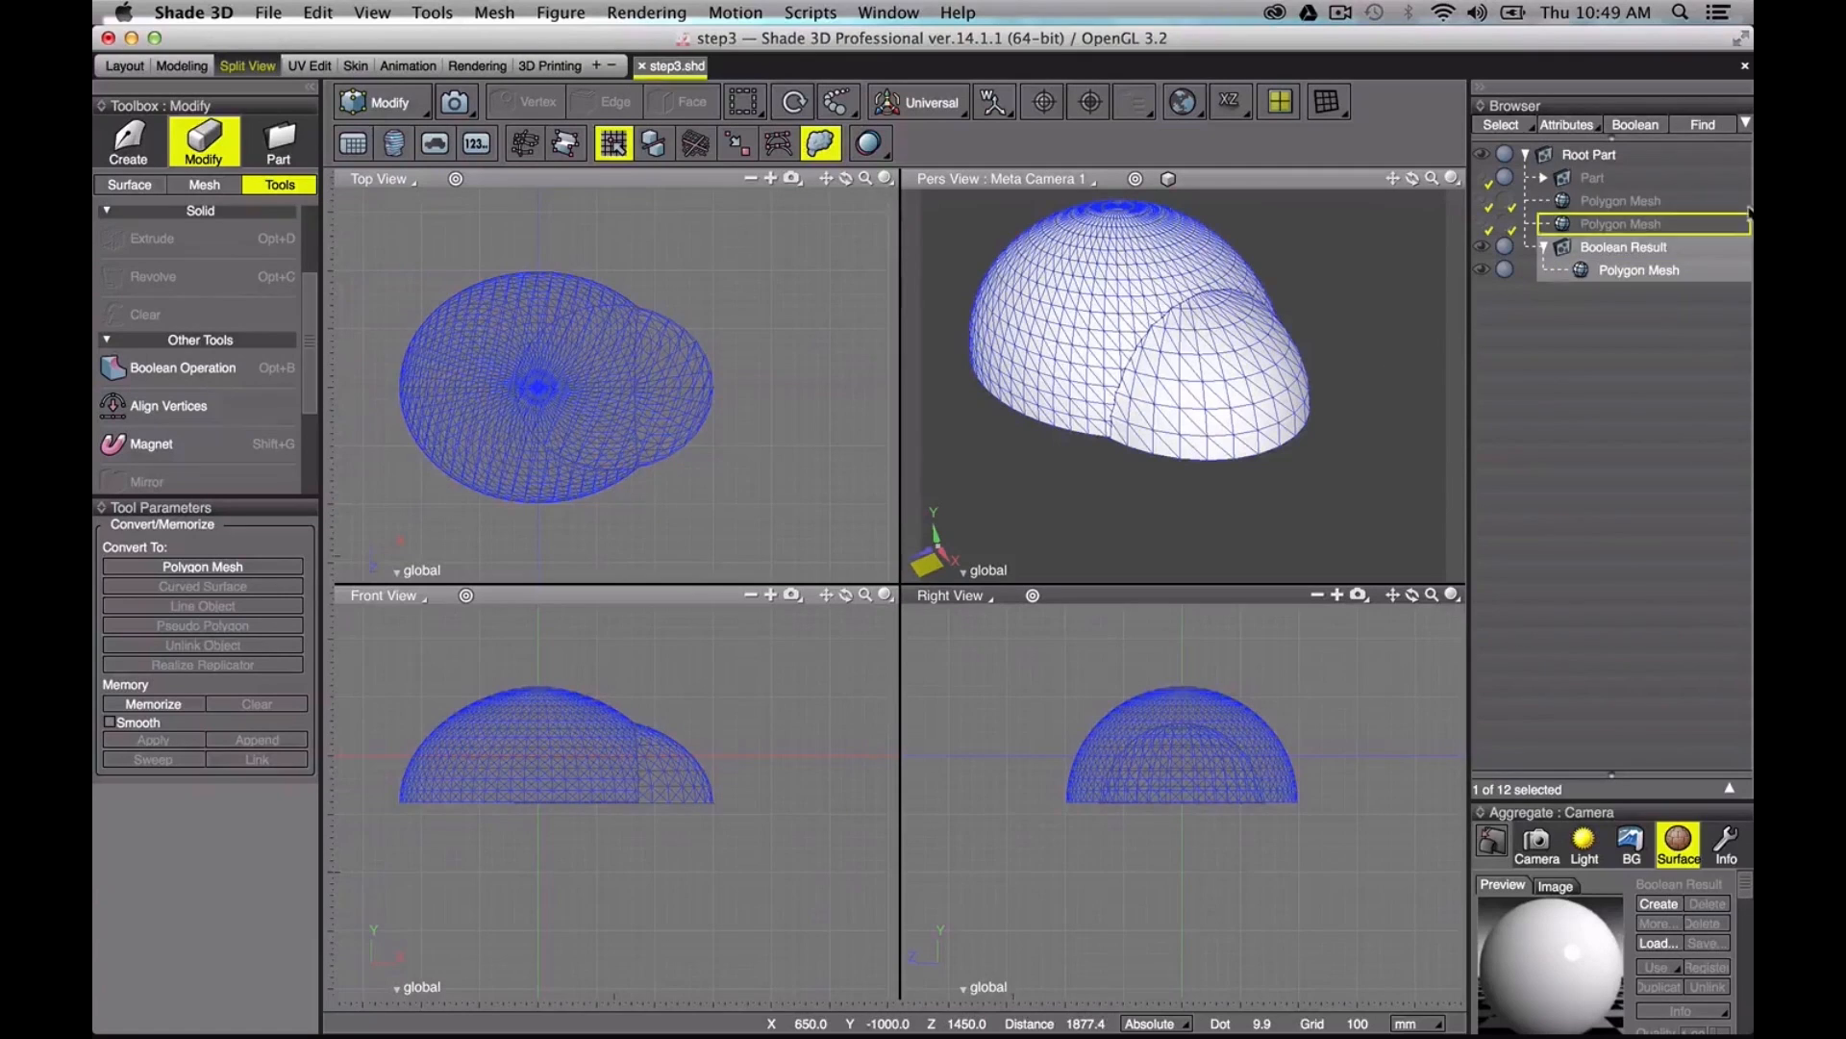
Step: Make the hidden polygon mesh of the larger dome visible again and scale it uniformly to 0.85
left_click(1613, 207)
left_click(1614, 223, "shift")
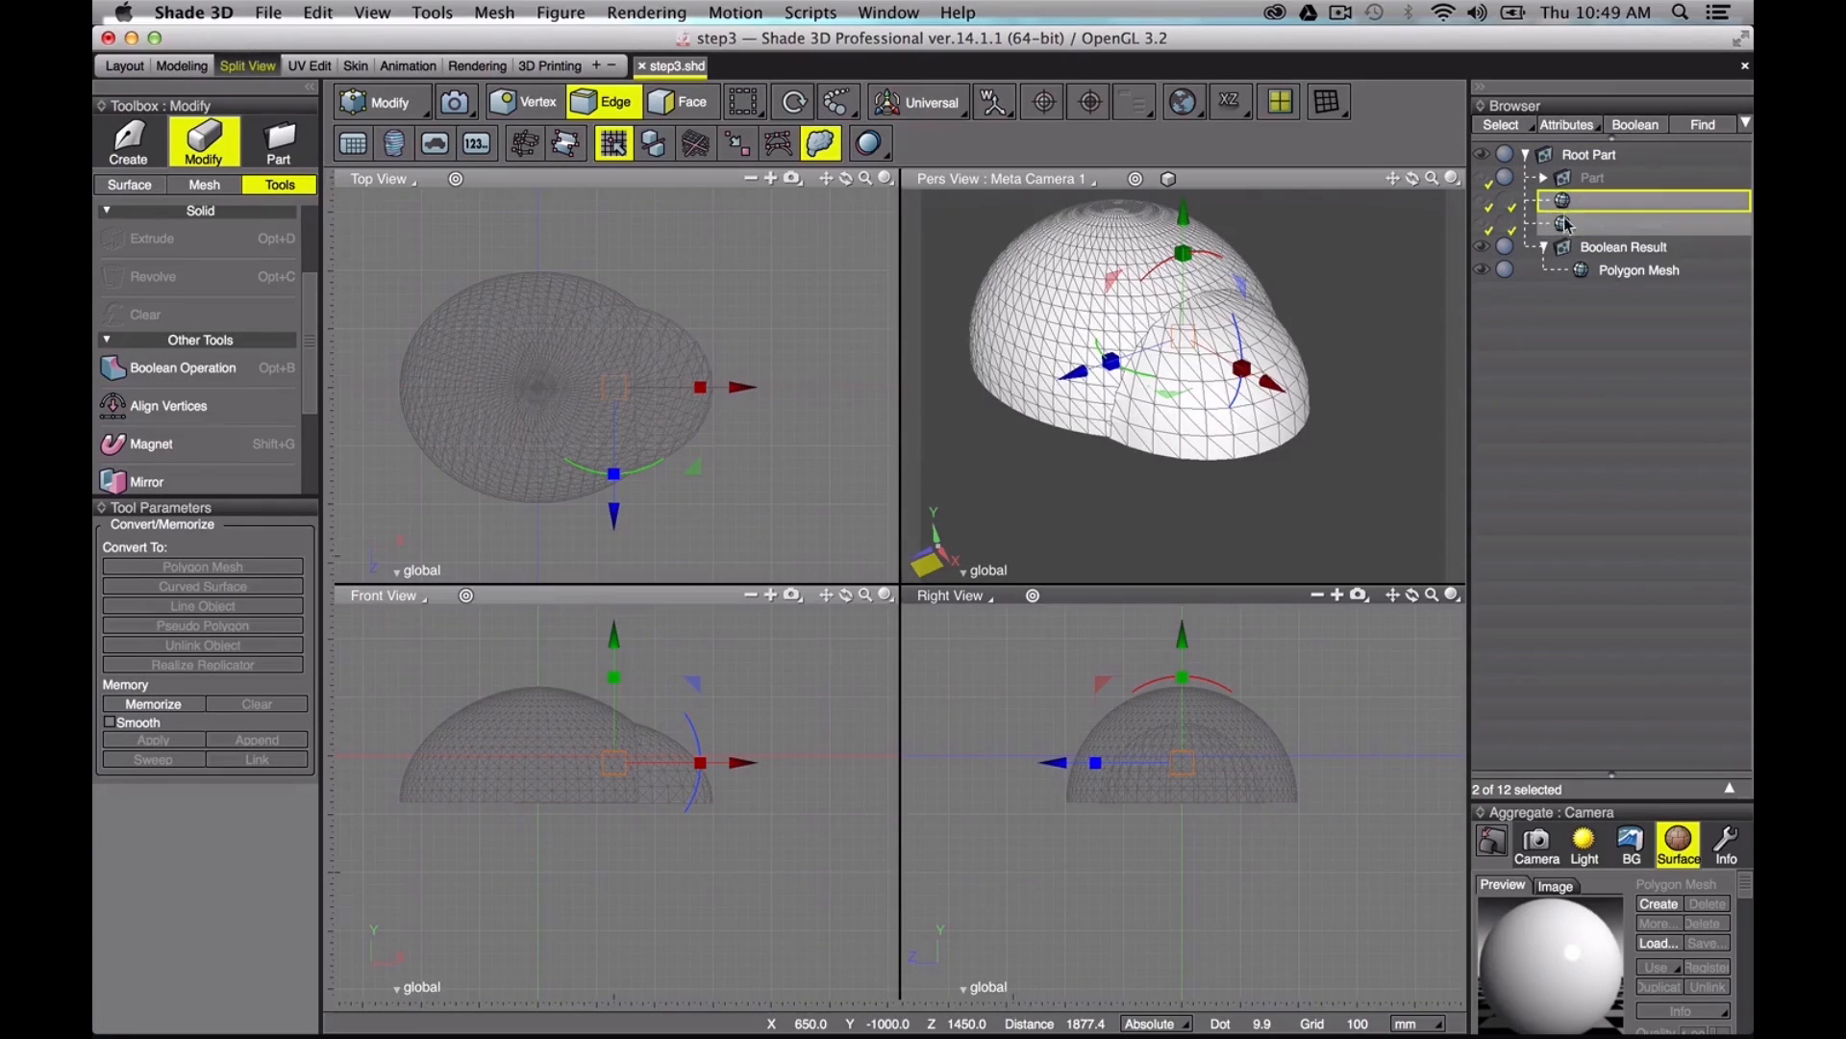
left_click(1513, 208)
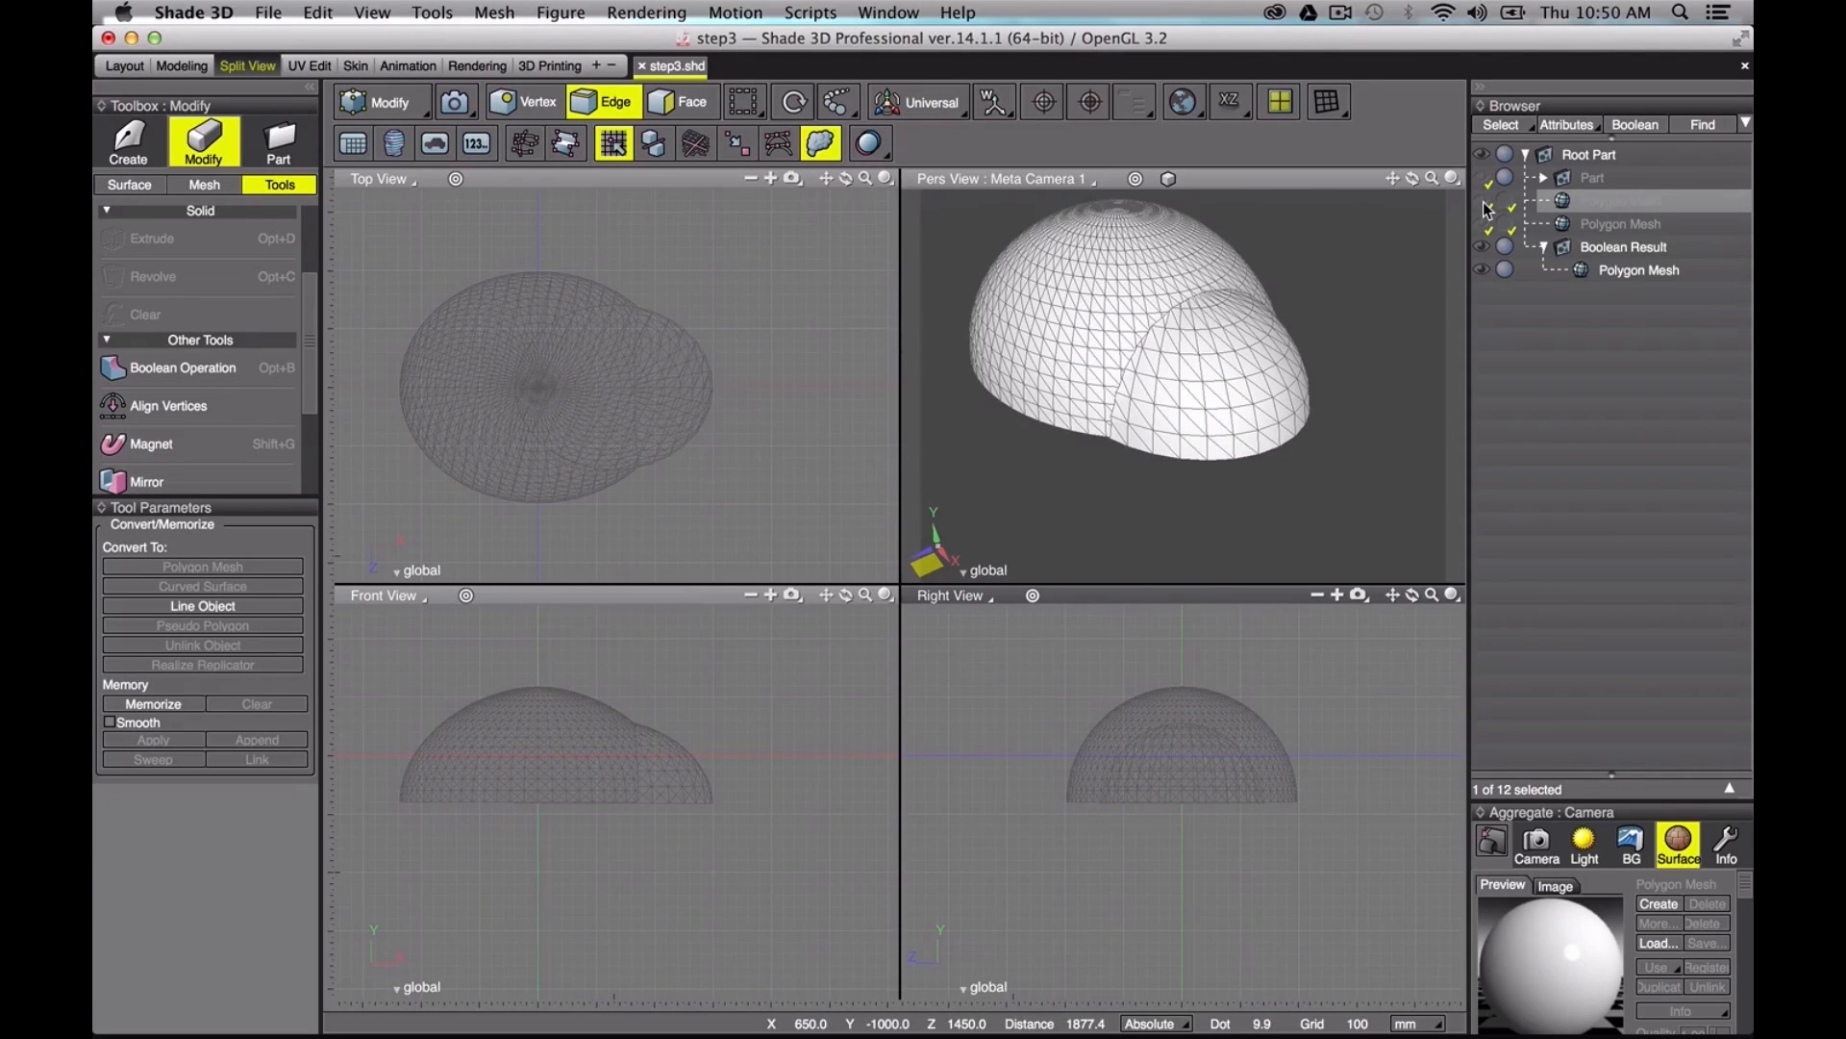
left_click(1484, 202)
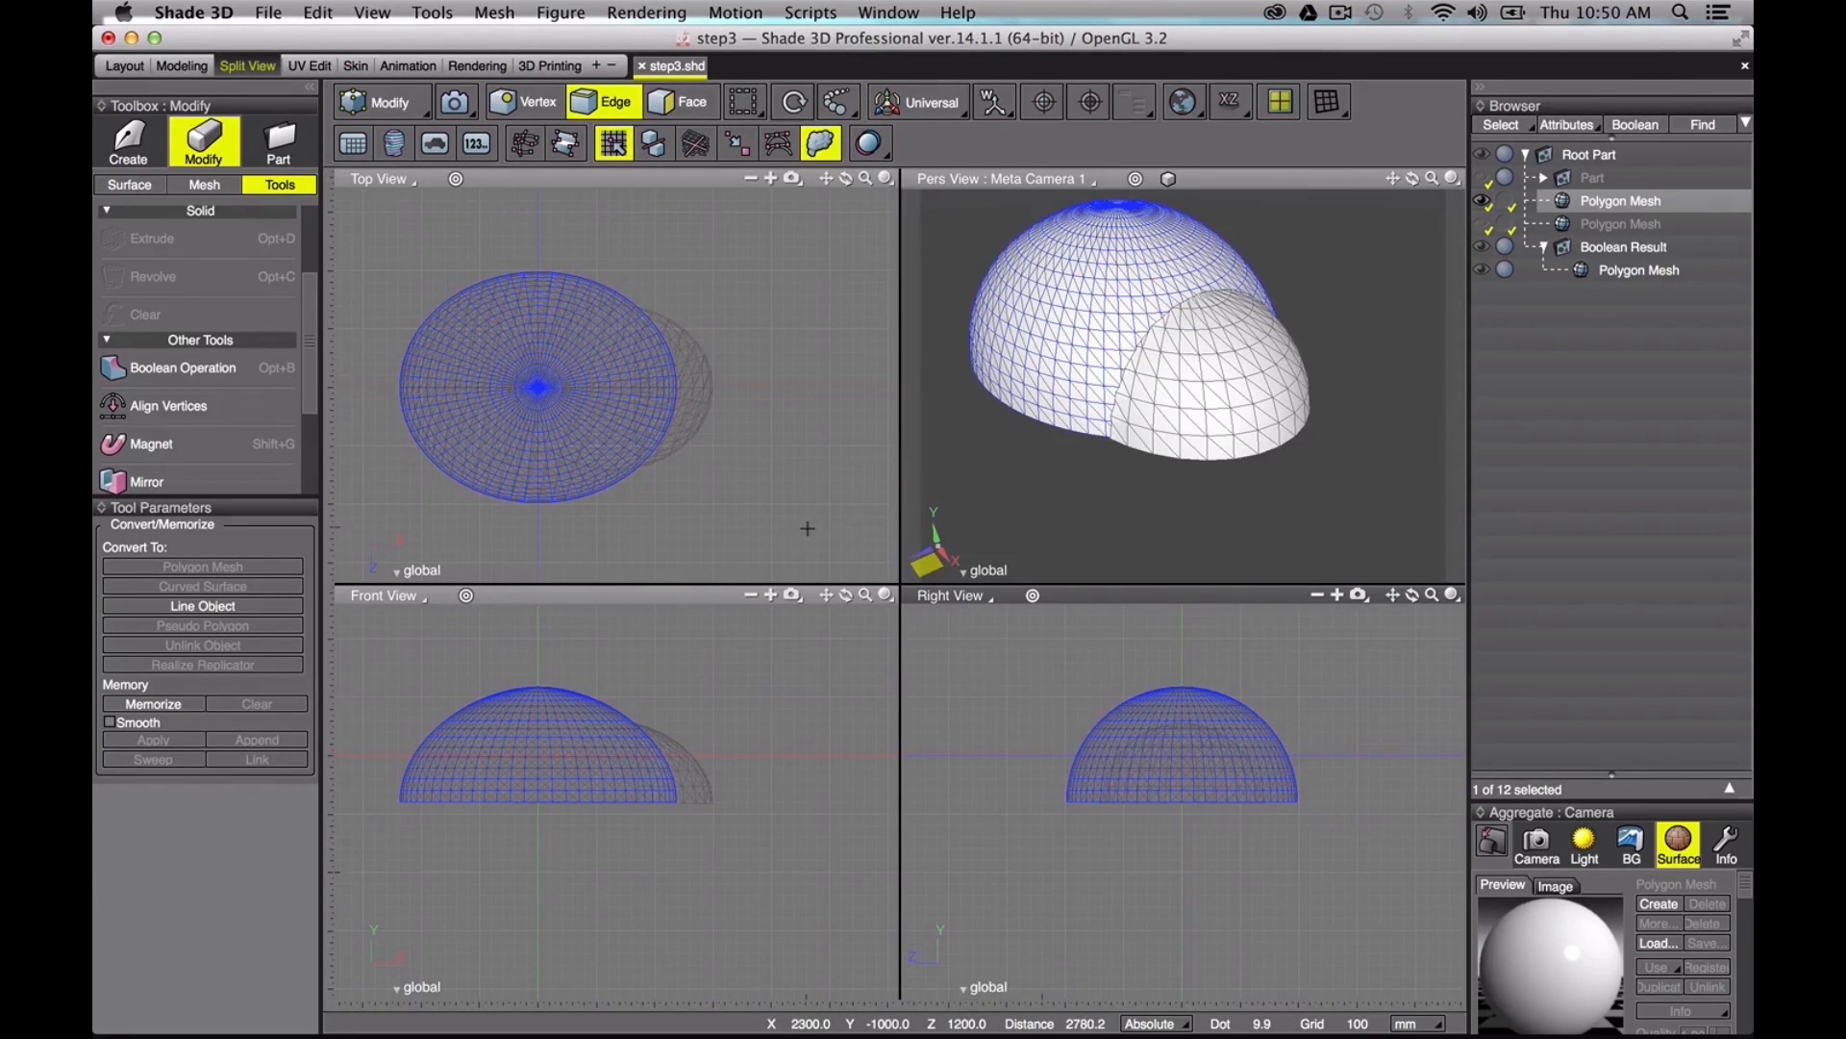
key("Tab")
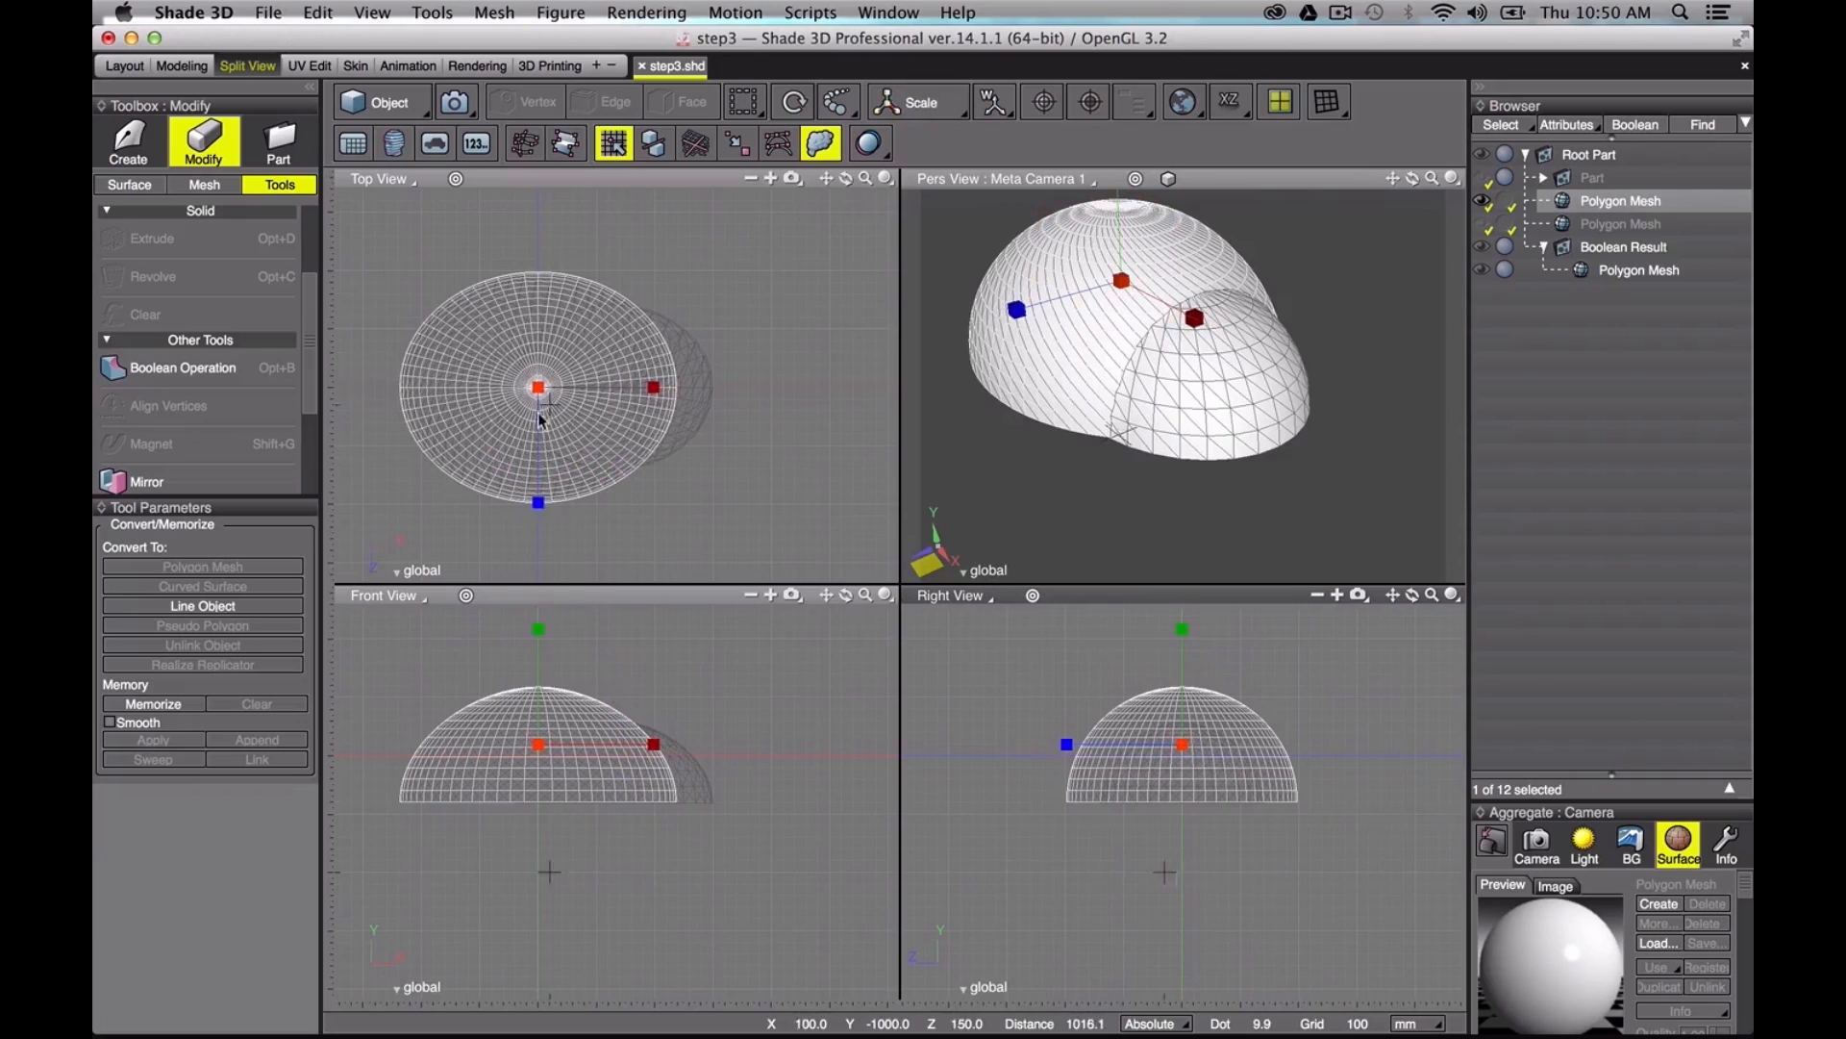
left_click_drag(545, 751, 534, 760)
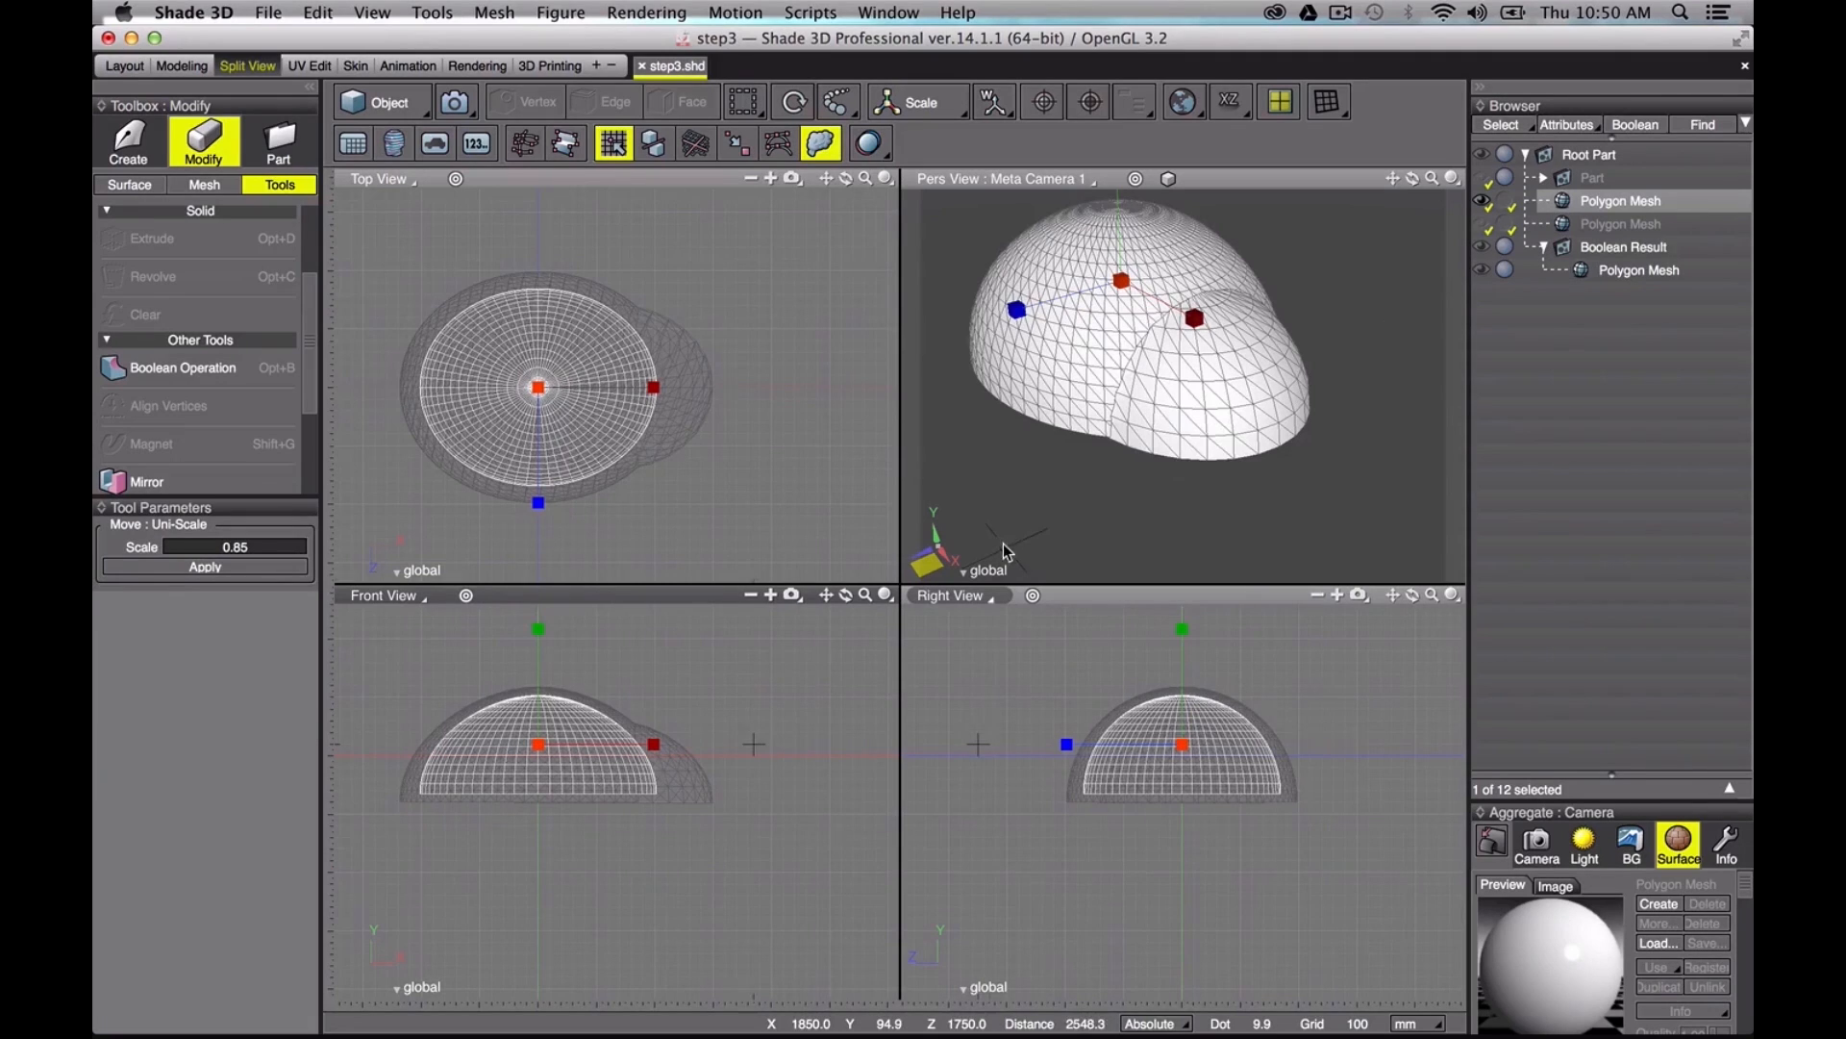
Step: Subtract the scaled-down large dome from the merged dome mesh with a Boolean Operation to hollow it out
left_click(1634, 270)
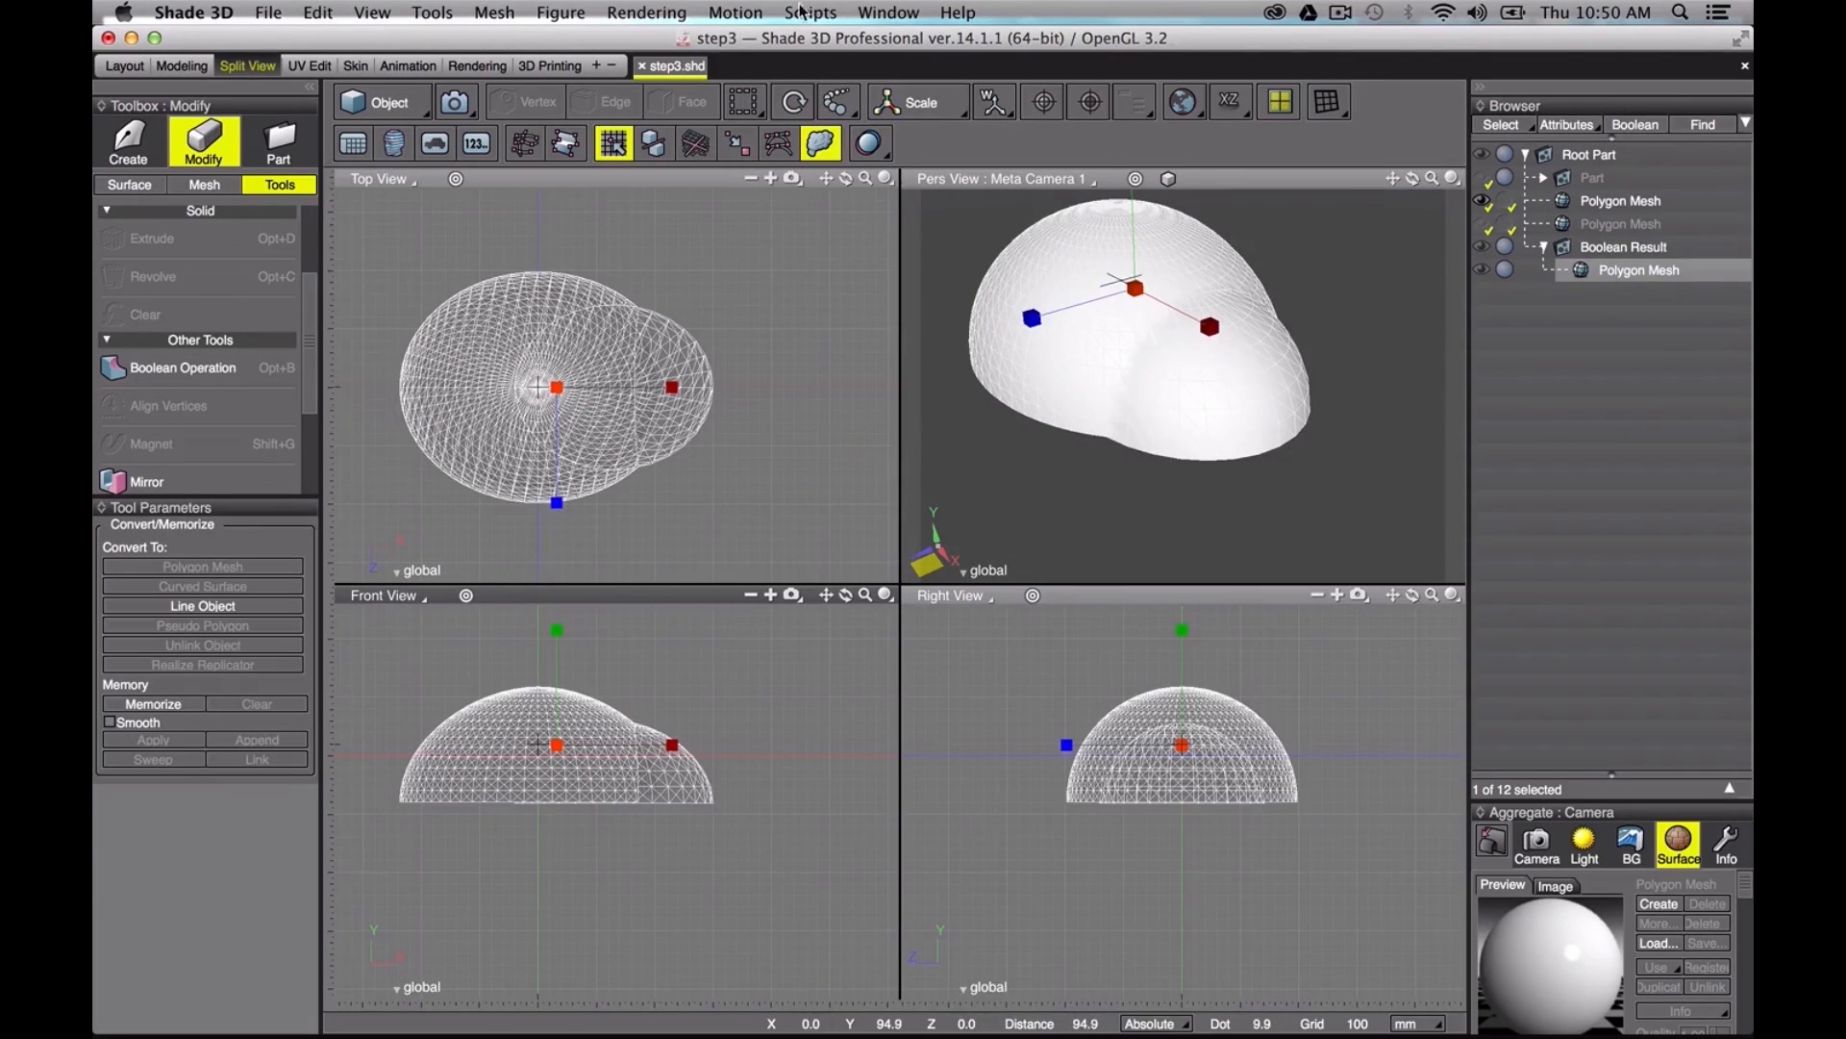
left_click(182, 368)
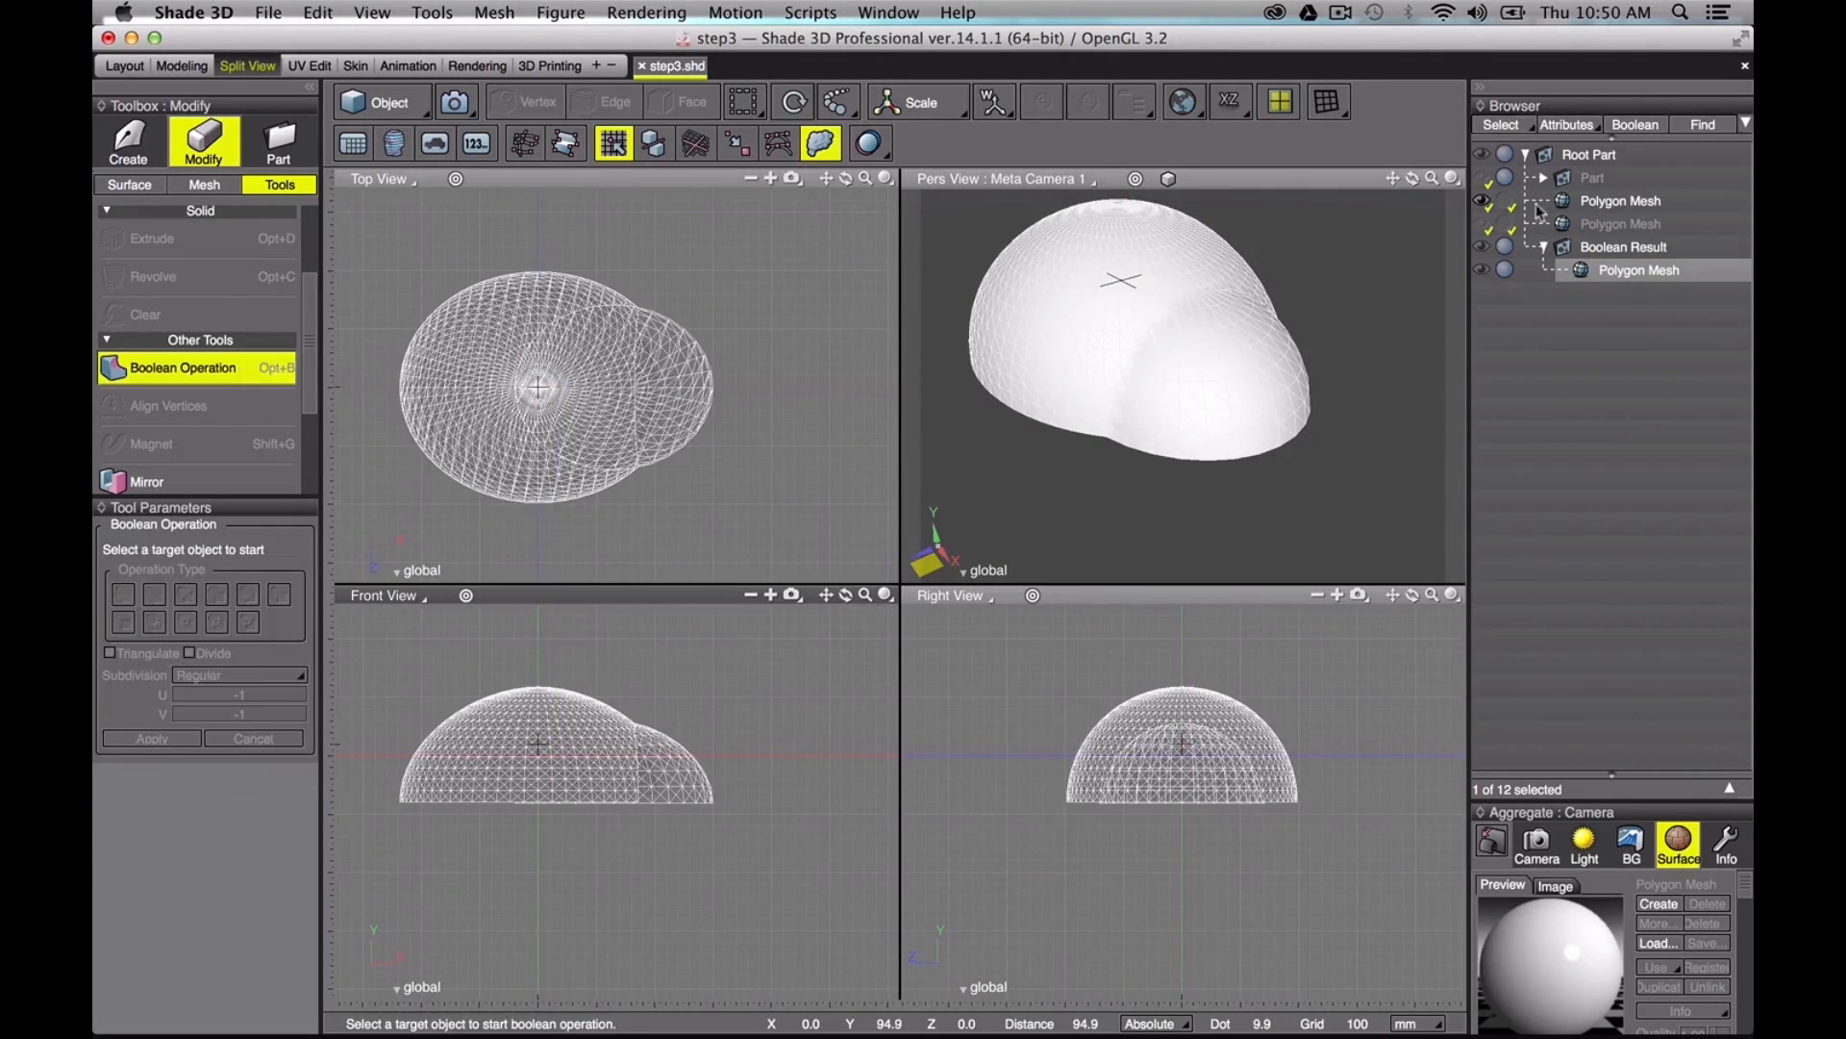
left_click(1590, 214)
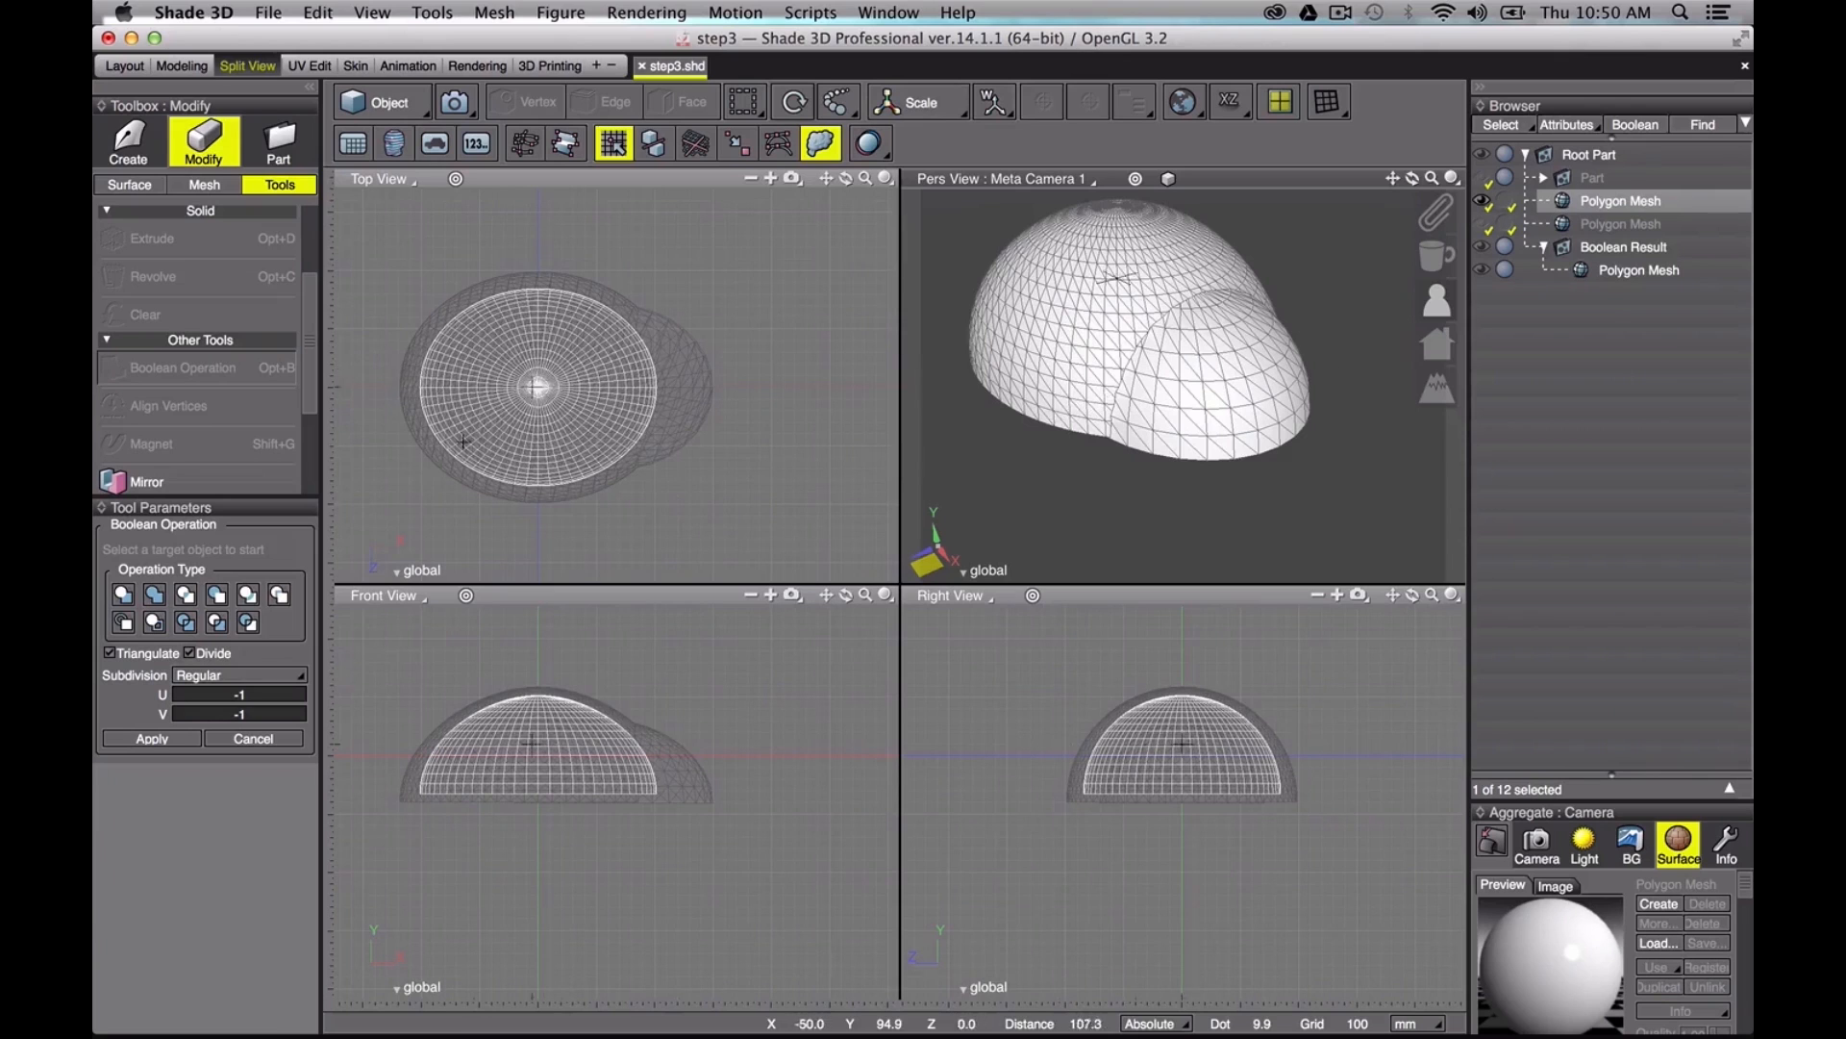
left_click(220, 596)
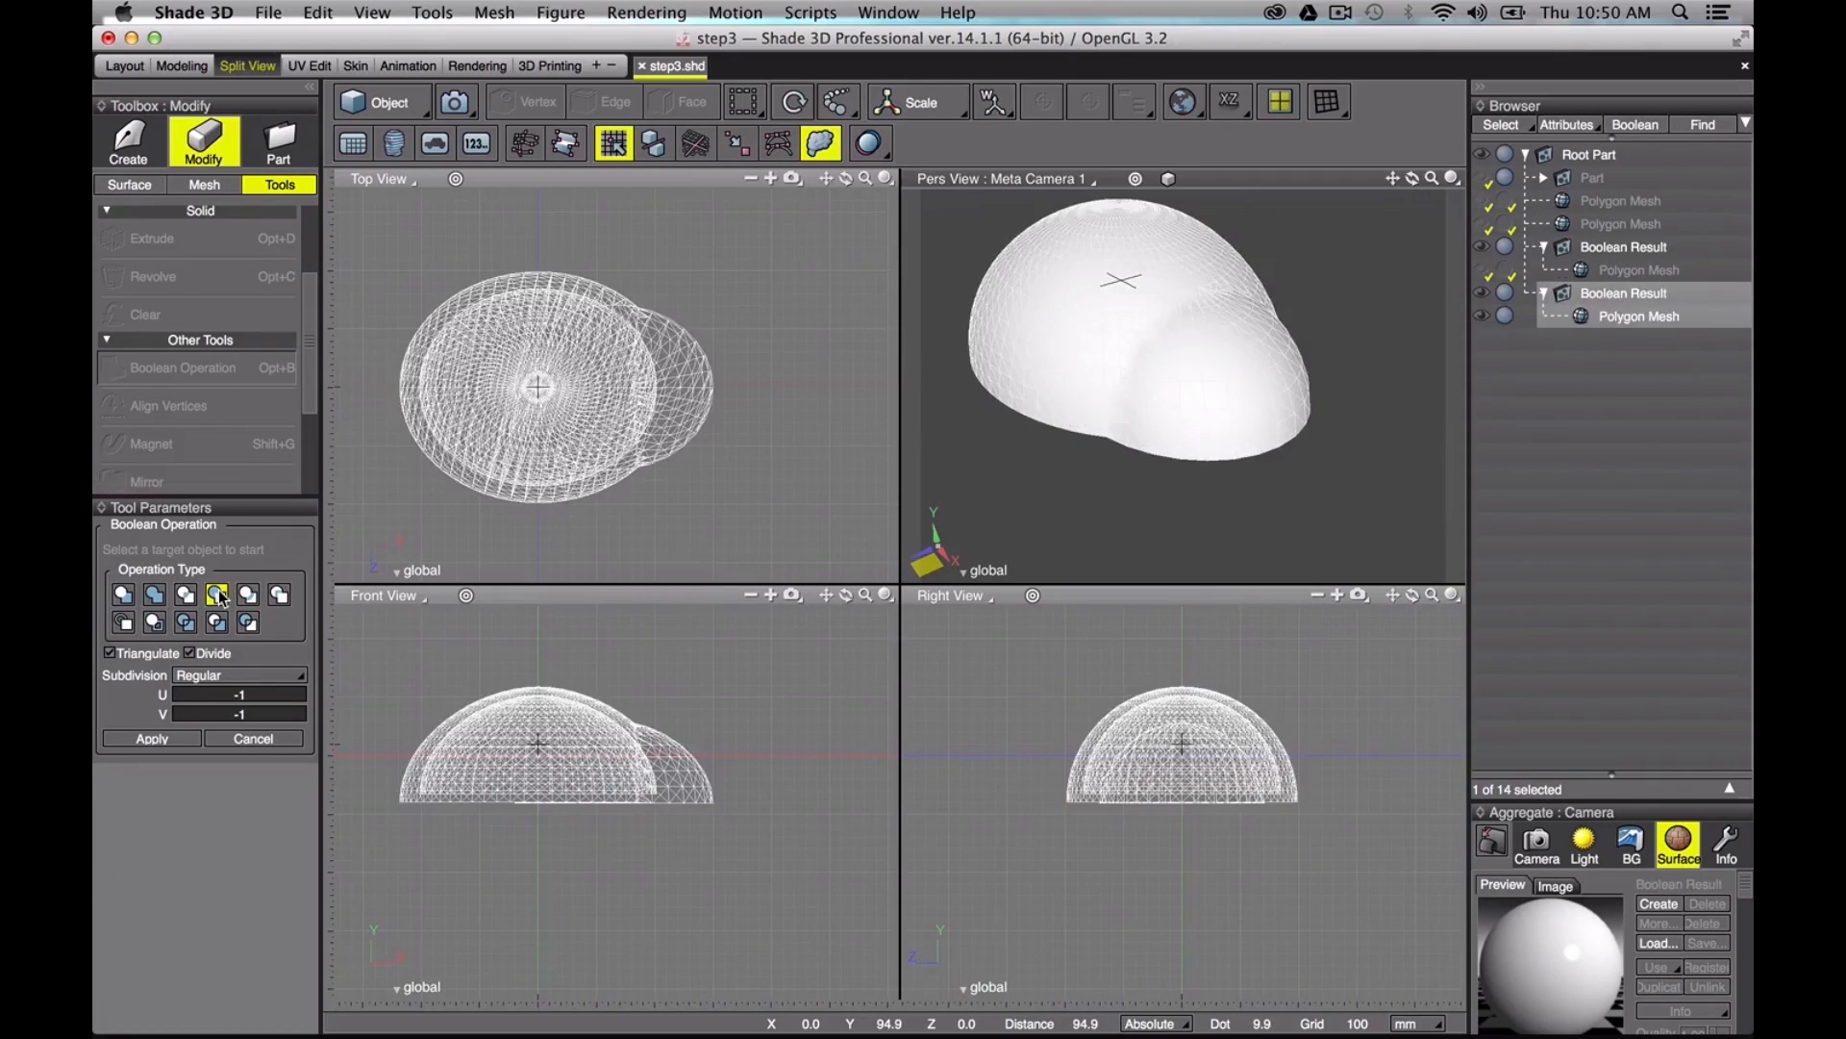
left_click(188, 734)
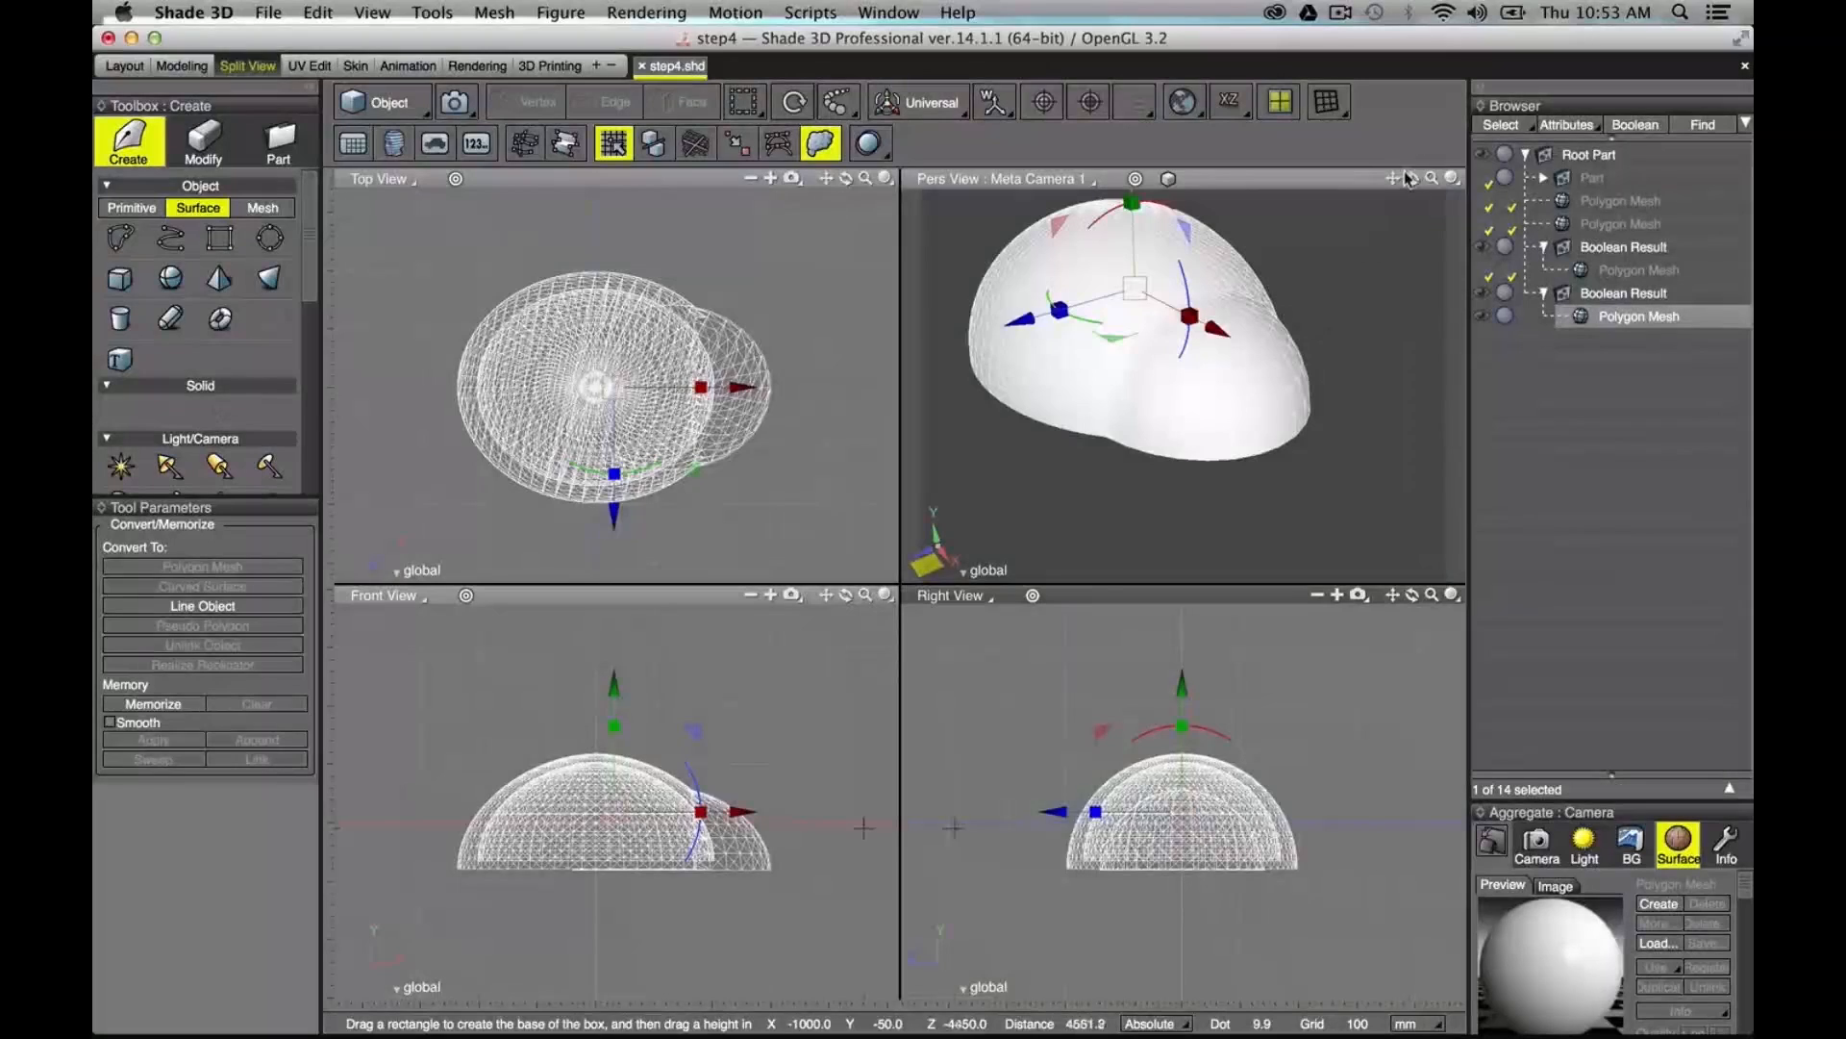
Step: Create a 2250 × 950 mm box, 2800 mm deep, over the large dome's top and move it -600 mm along Z
left_click_drag(1392, 178, 1440, 231)
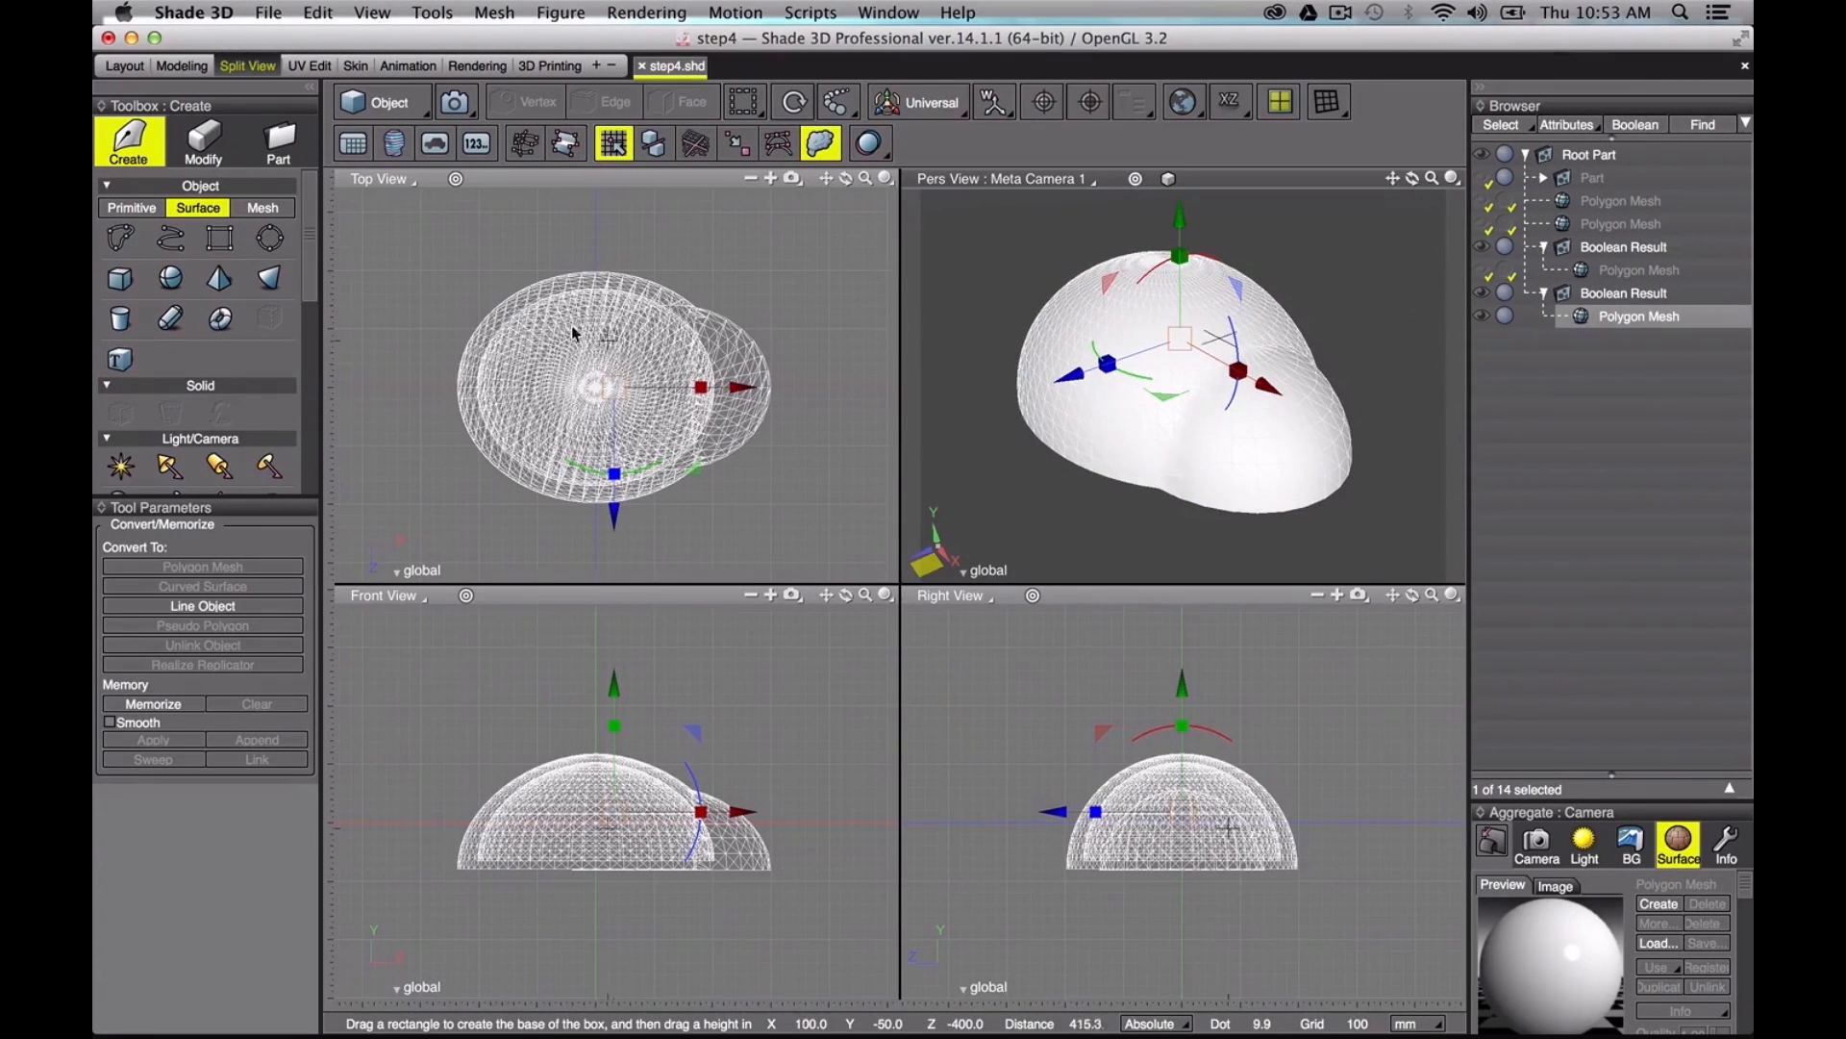
left_click(131, 207)
left_click(119, 277)
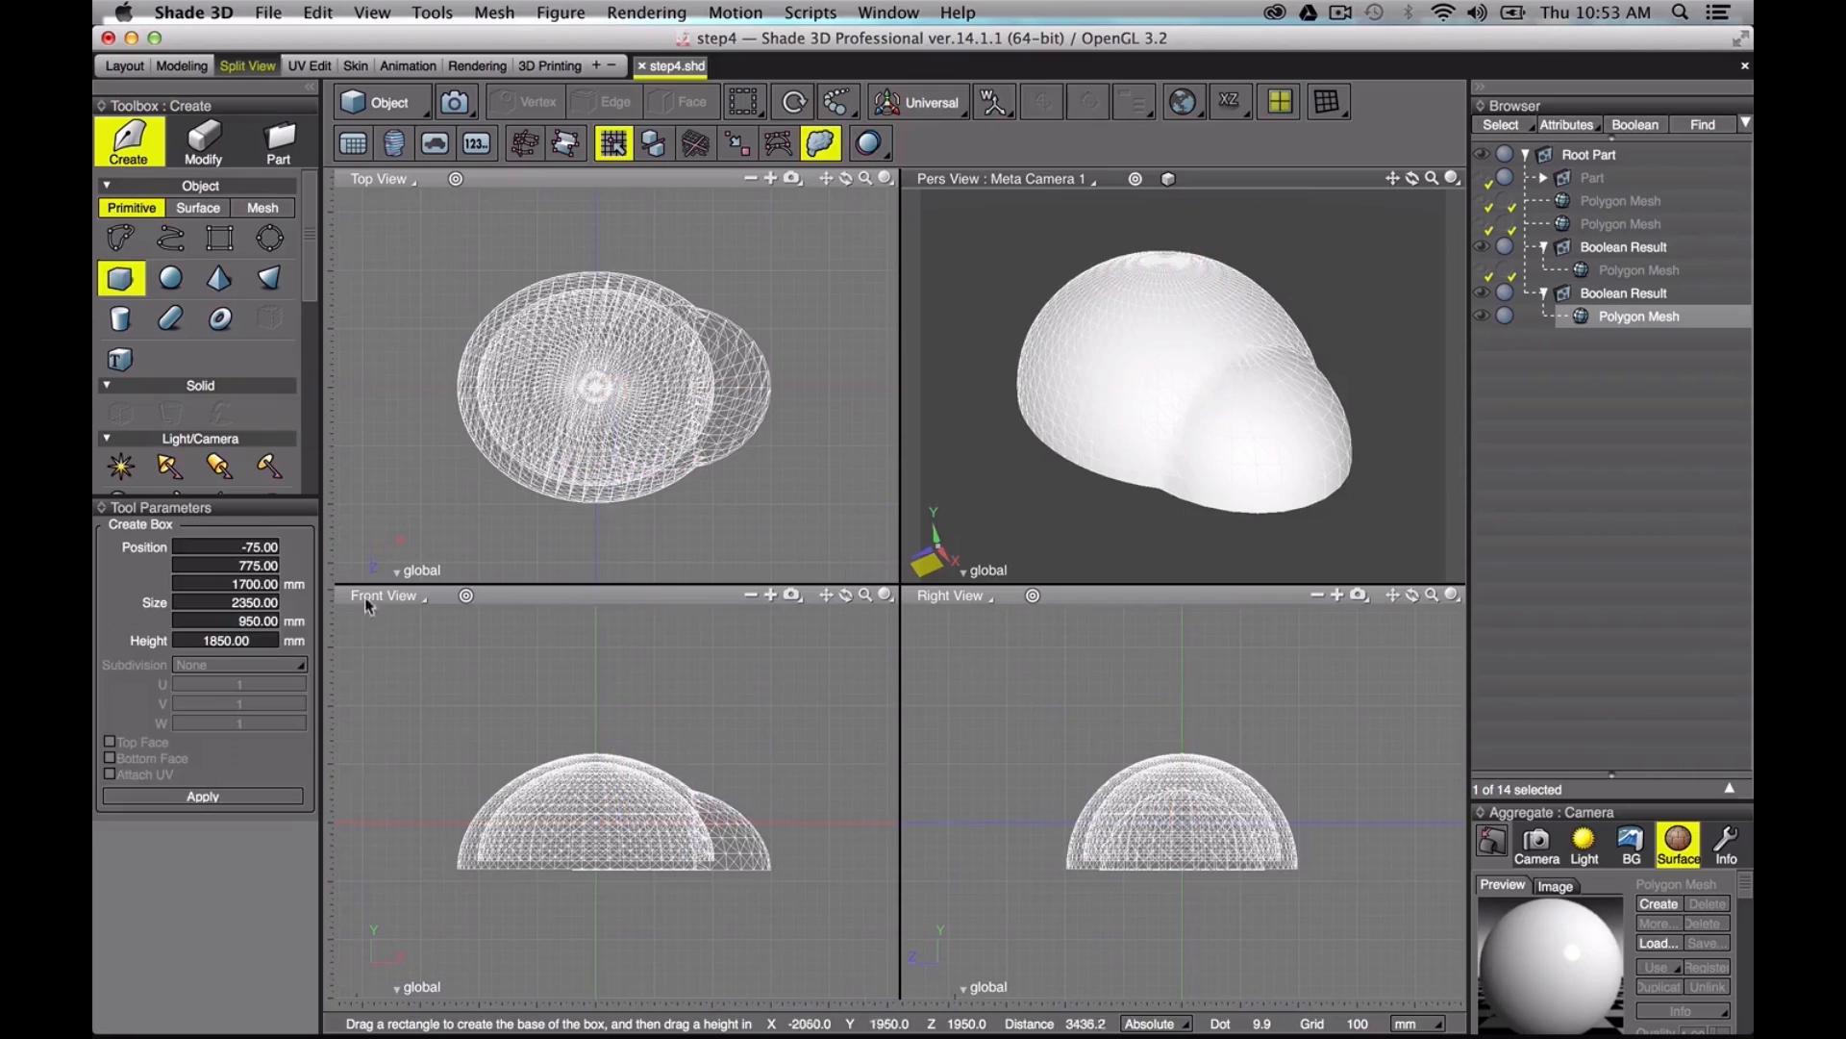
left_click_drag(462, 670, 724, 786)
right_click(602, 478)
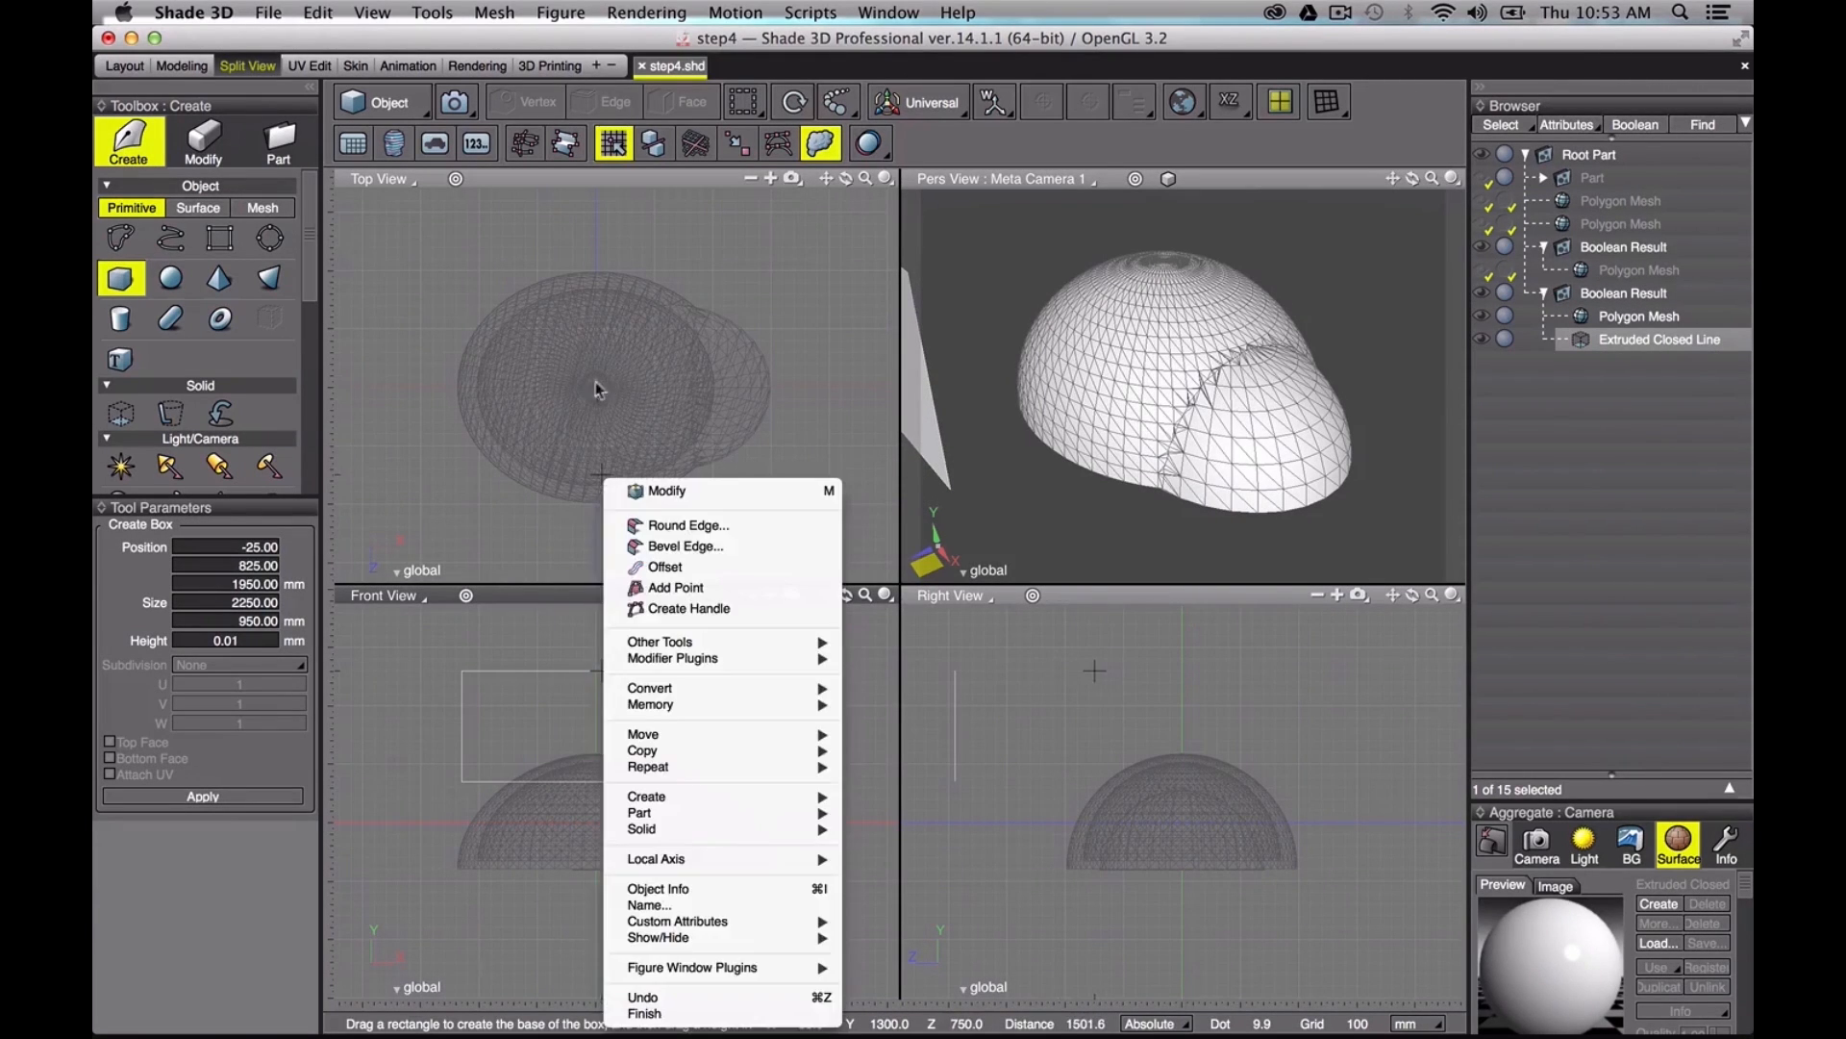
left_click(583, 491)
left_click_drag(584, 490, 592, 168)
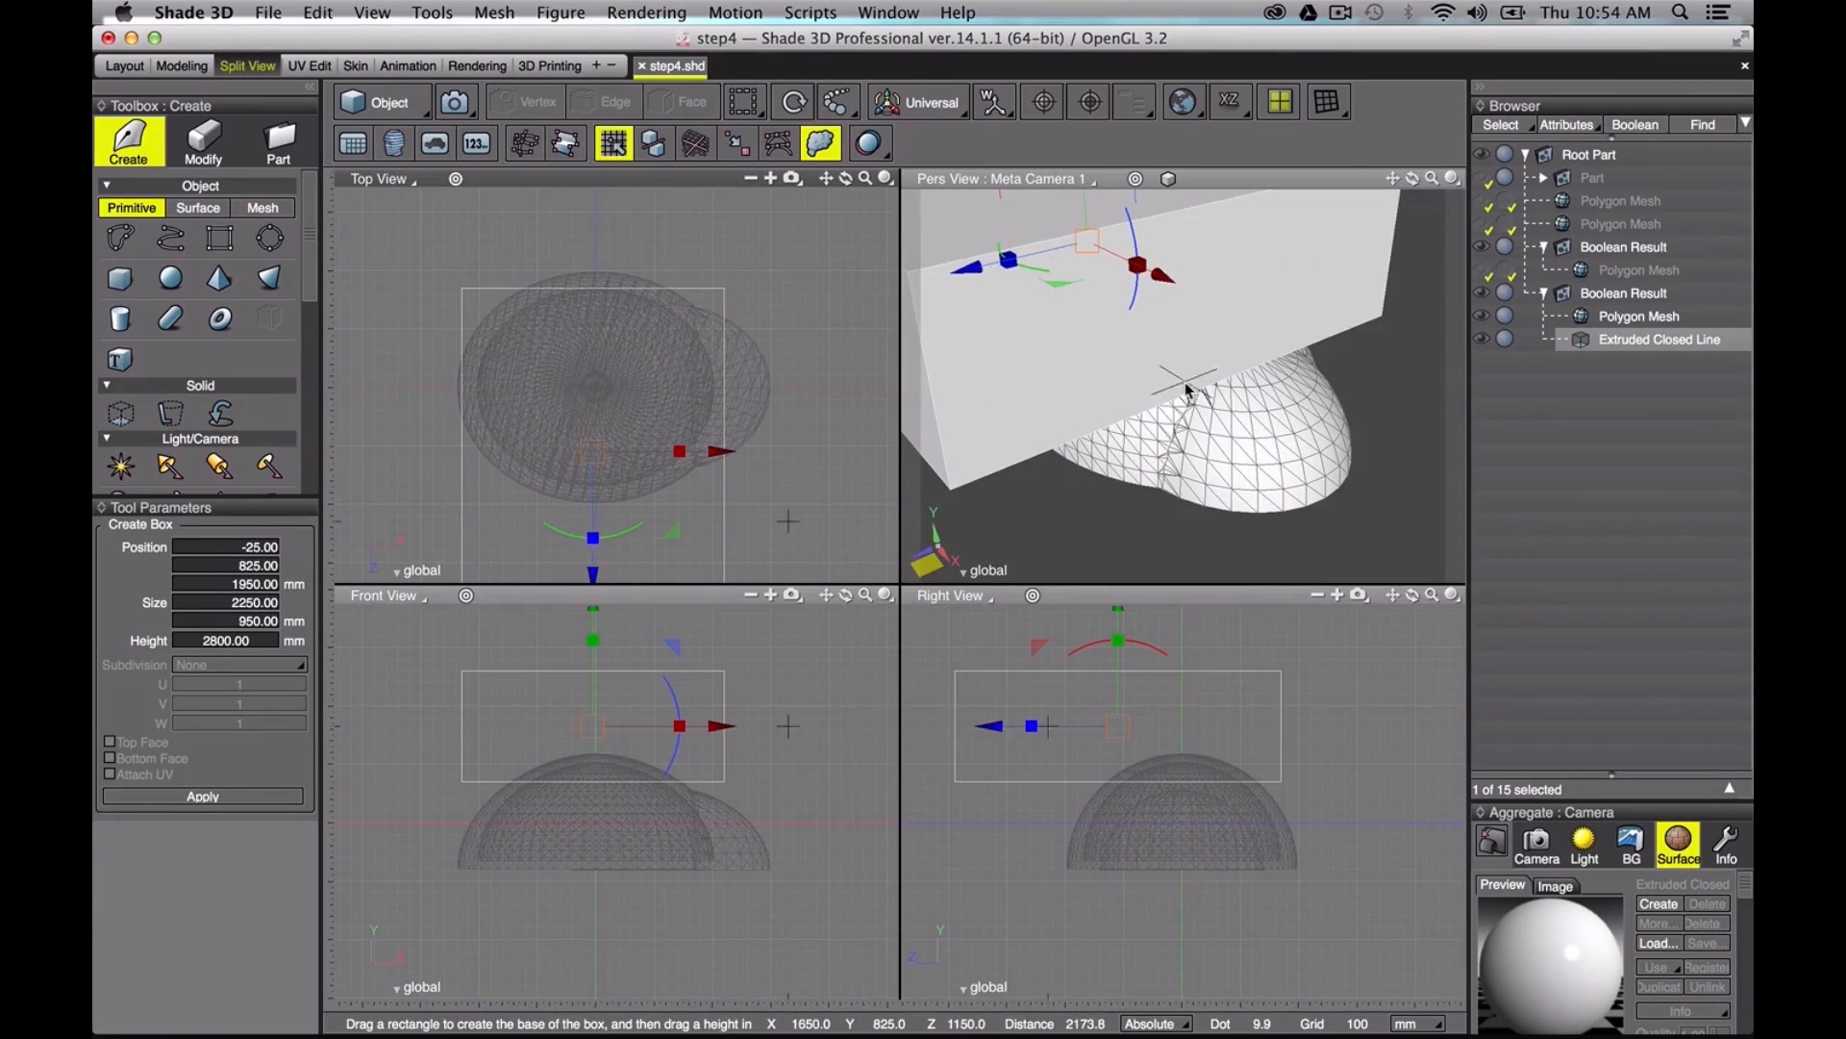
left_click(1663, 347)
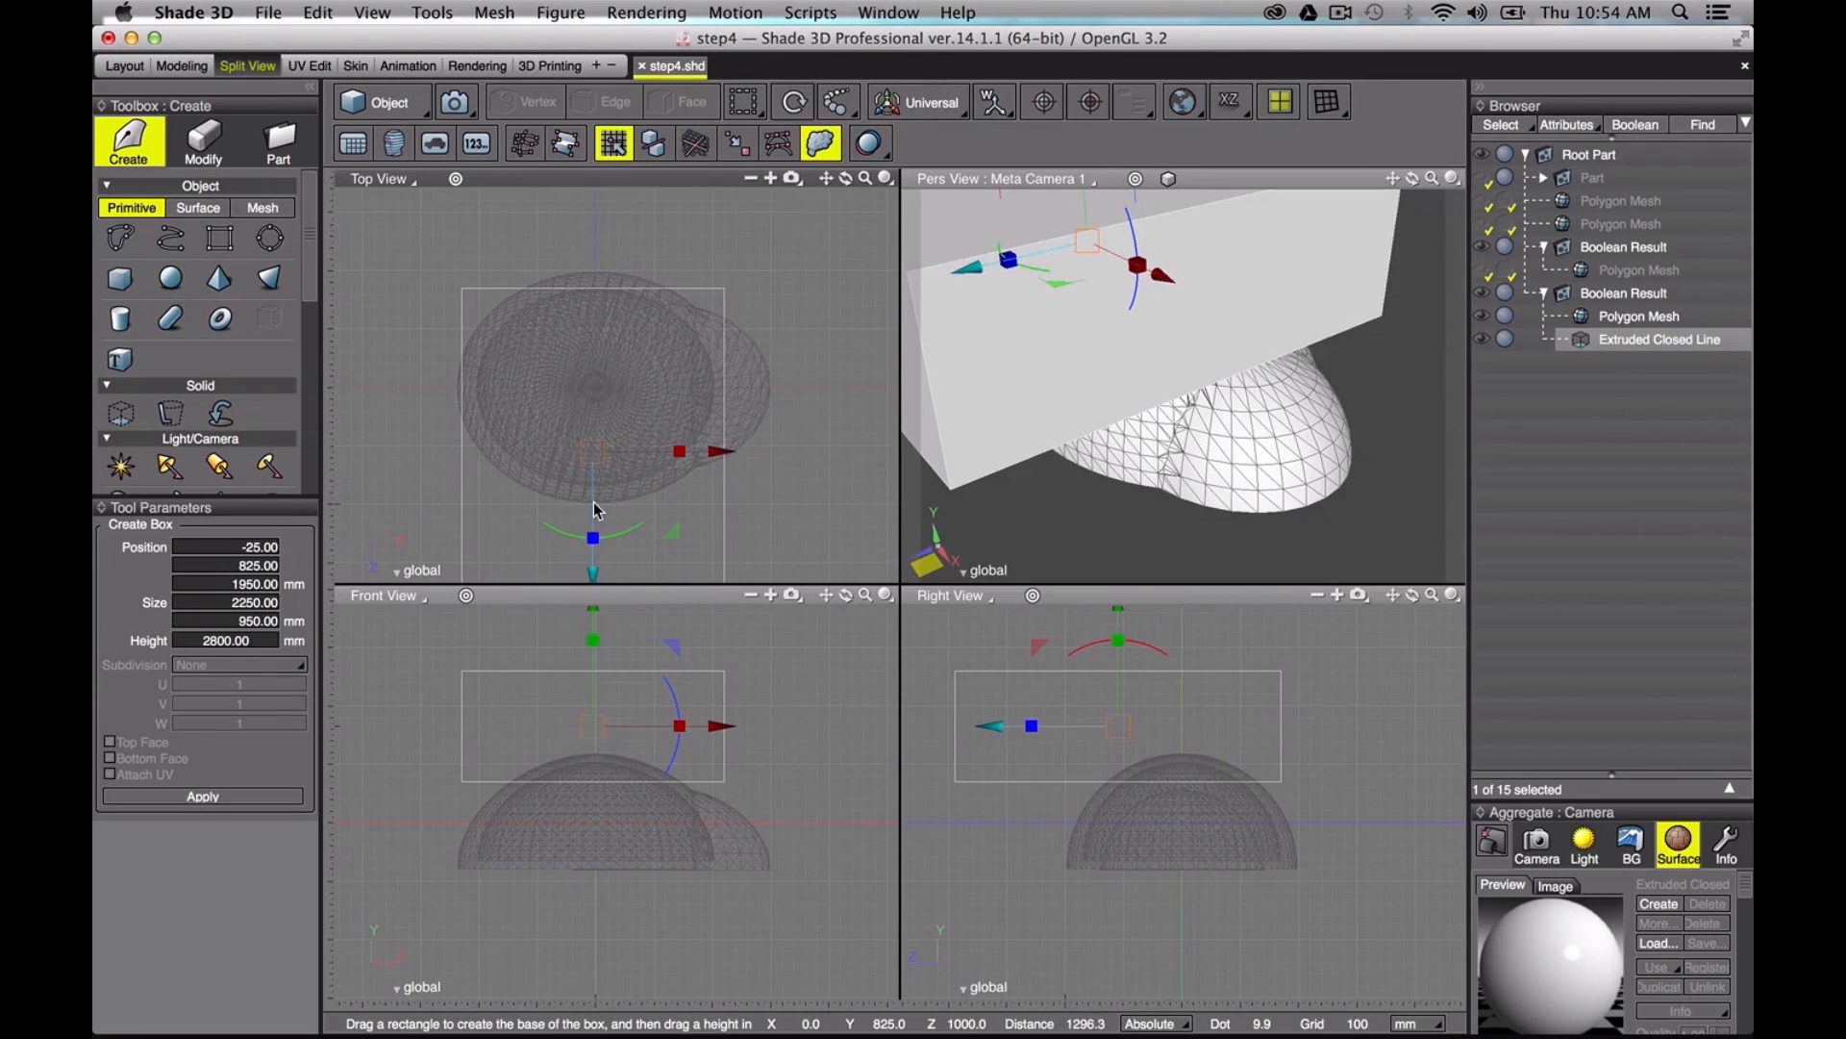
left_click_drag(595, 510, 596, 441)
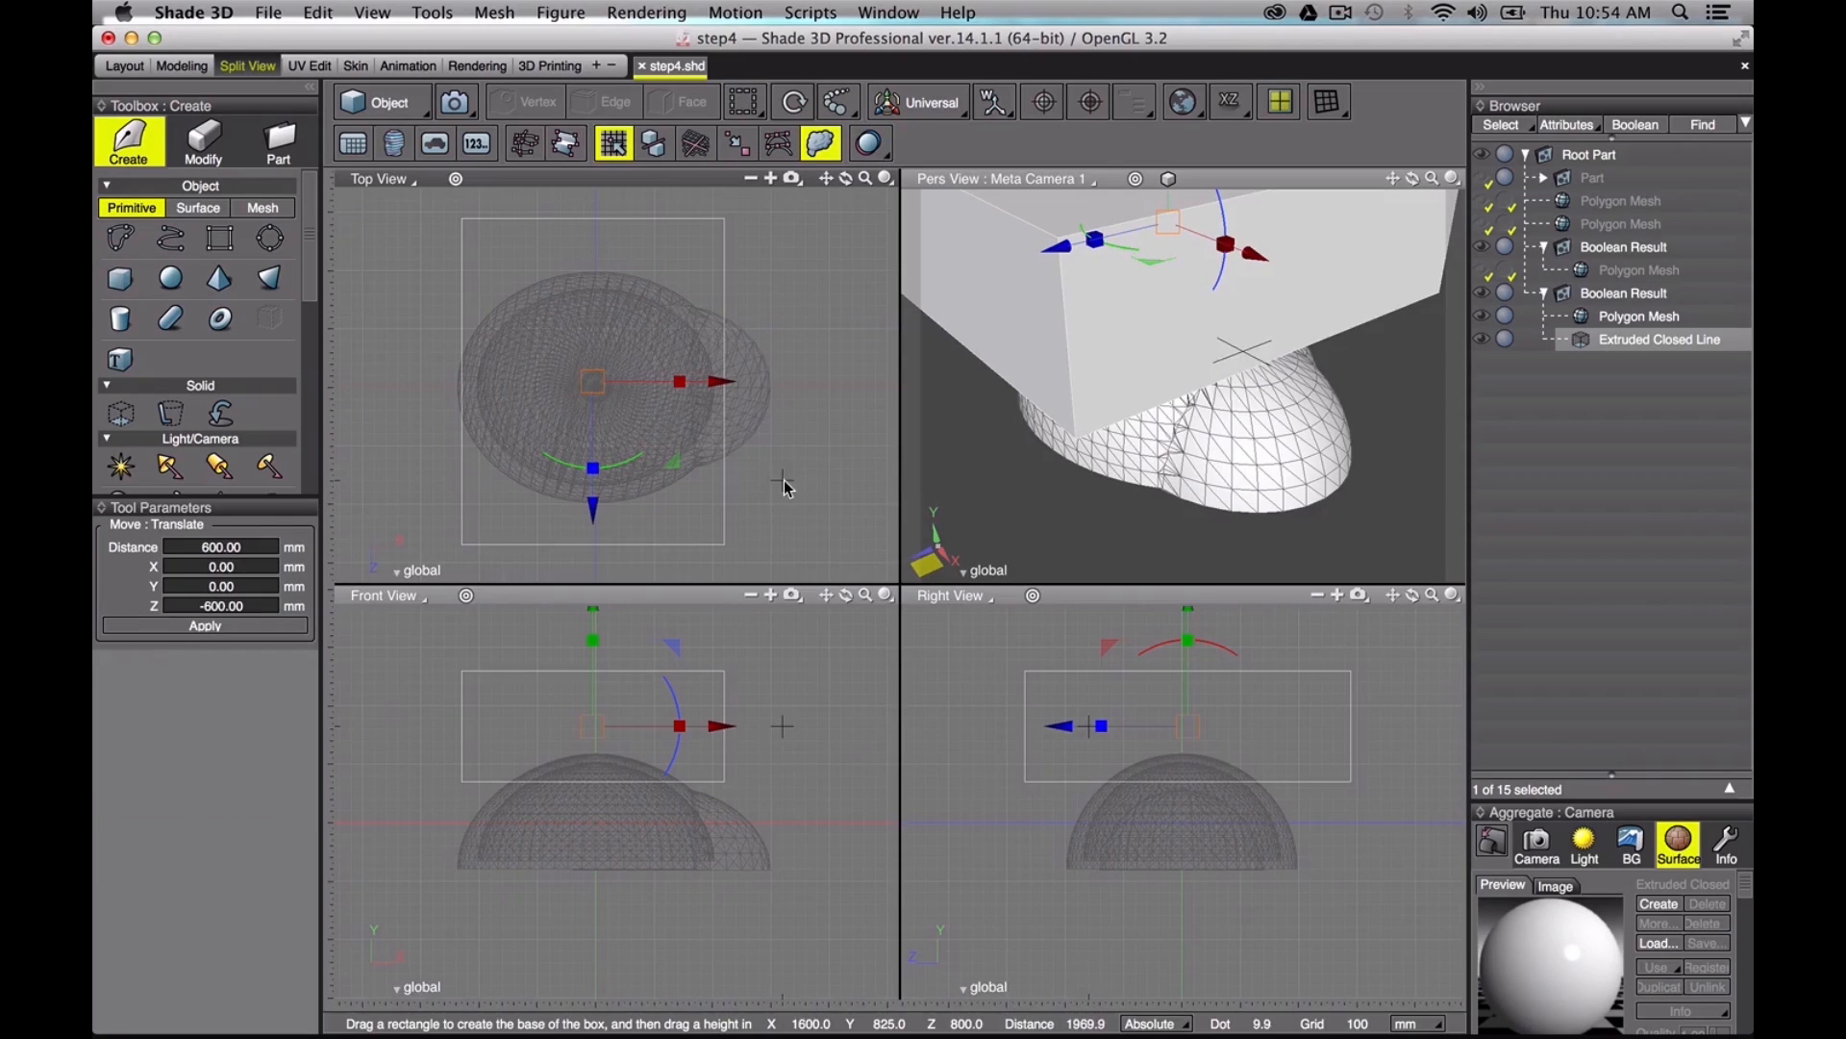
Step: Subtract the box from the hollow dome mesh with a Boolean Operation to cut its top off flat
left_click(1613, 321)
left_click(204, 139)
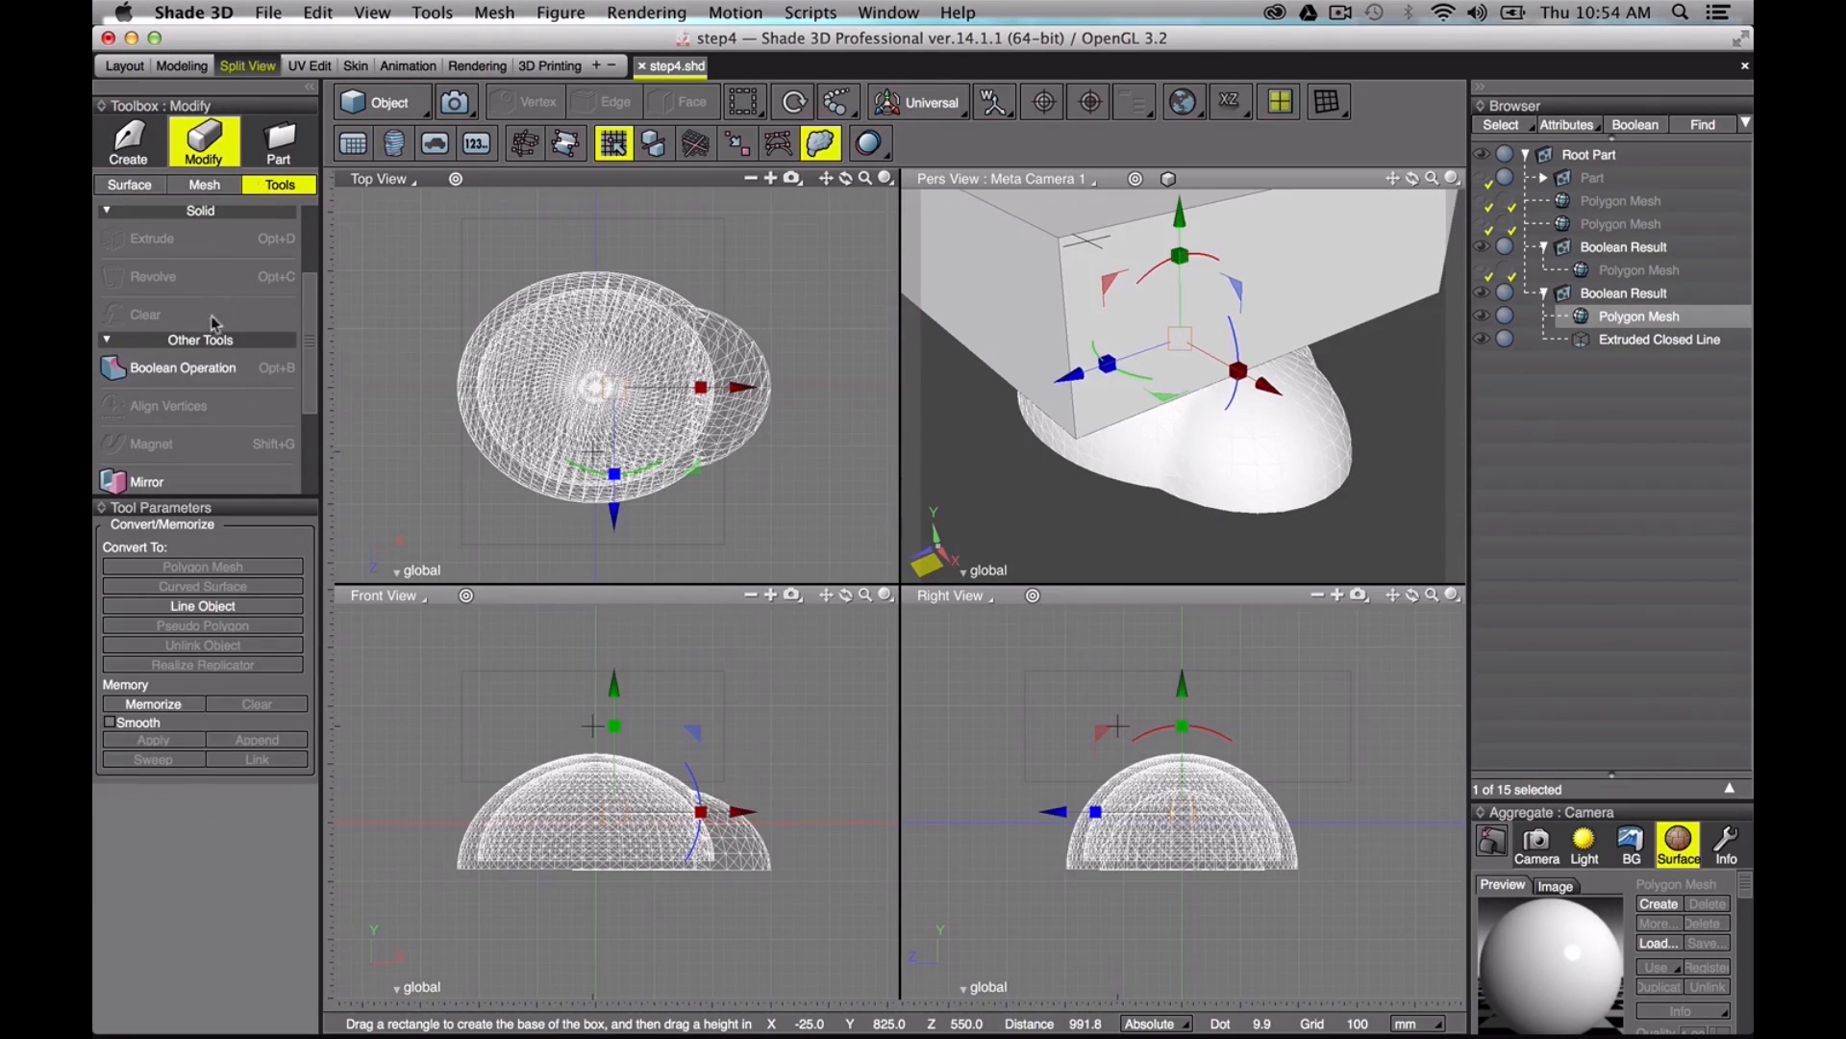
left_click(182, 367)
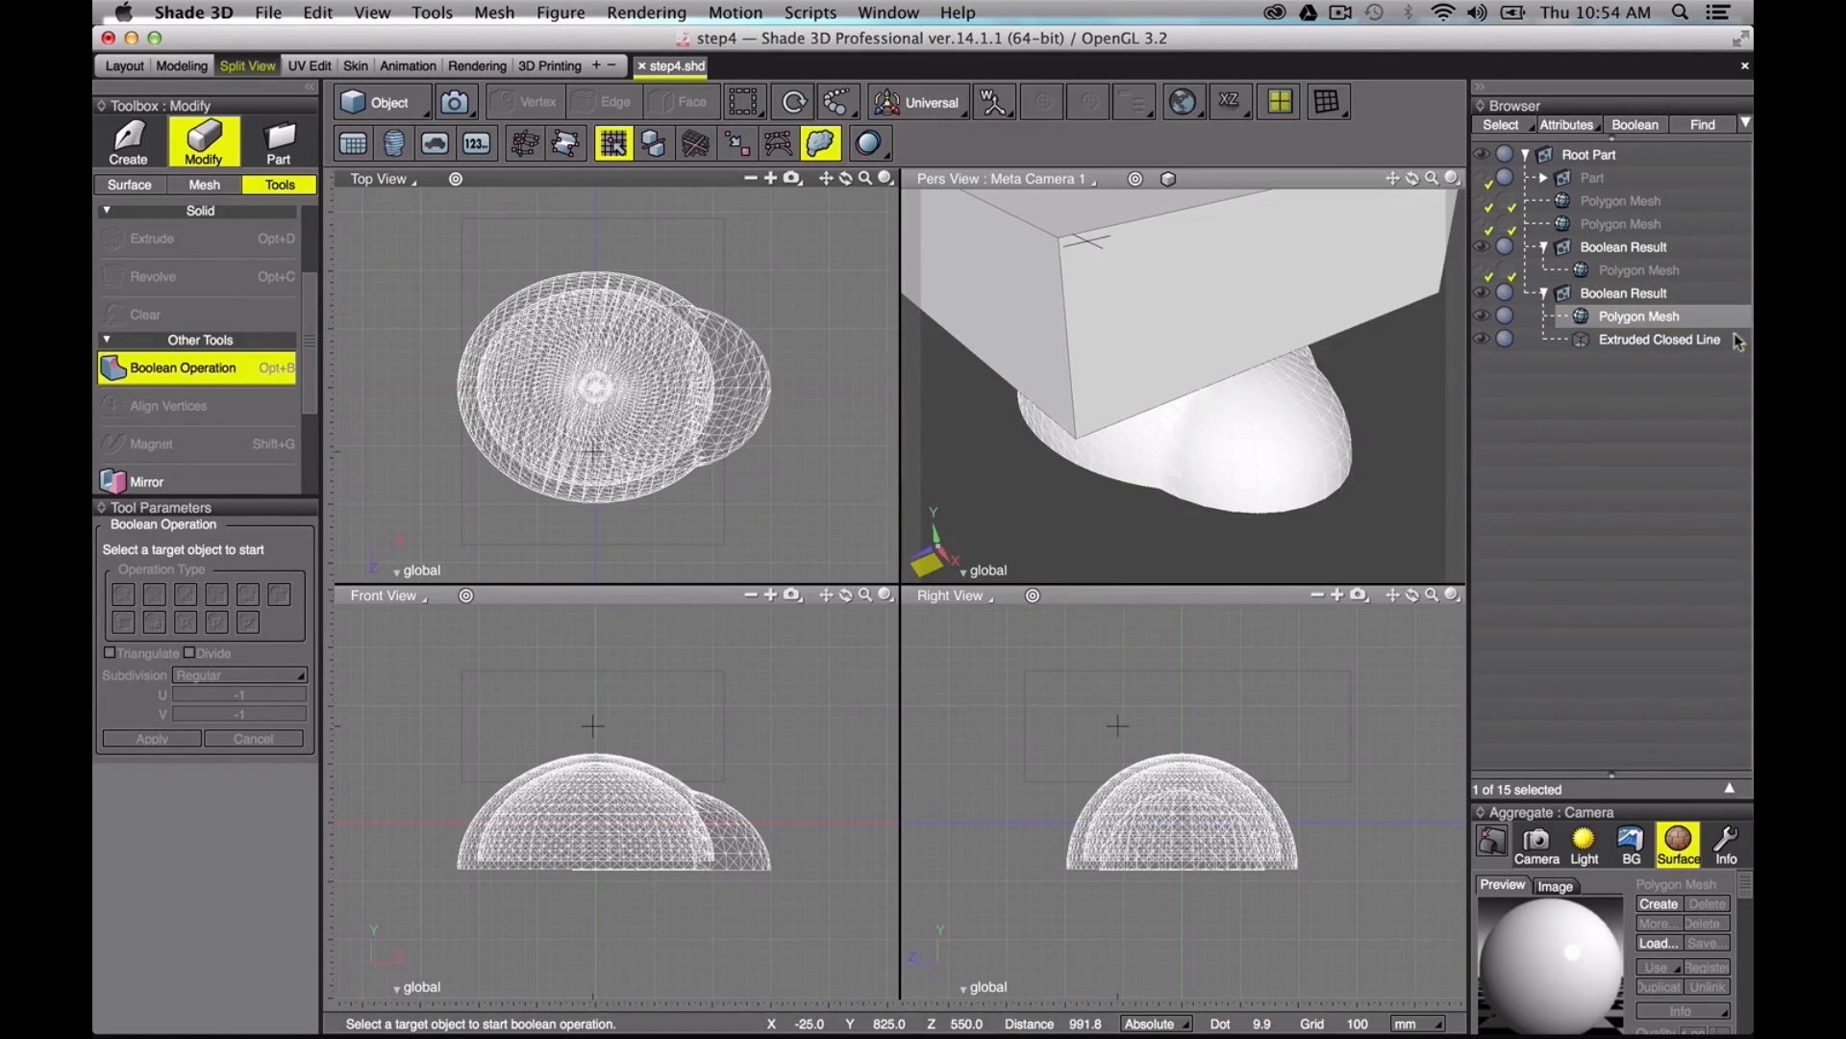
left_click(1697, 339)
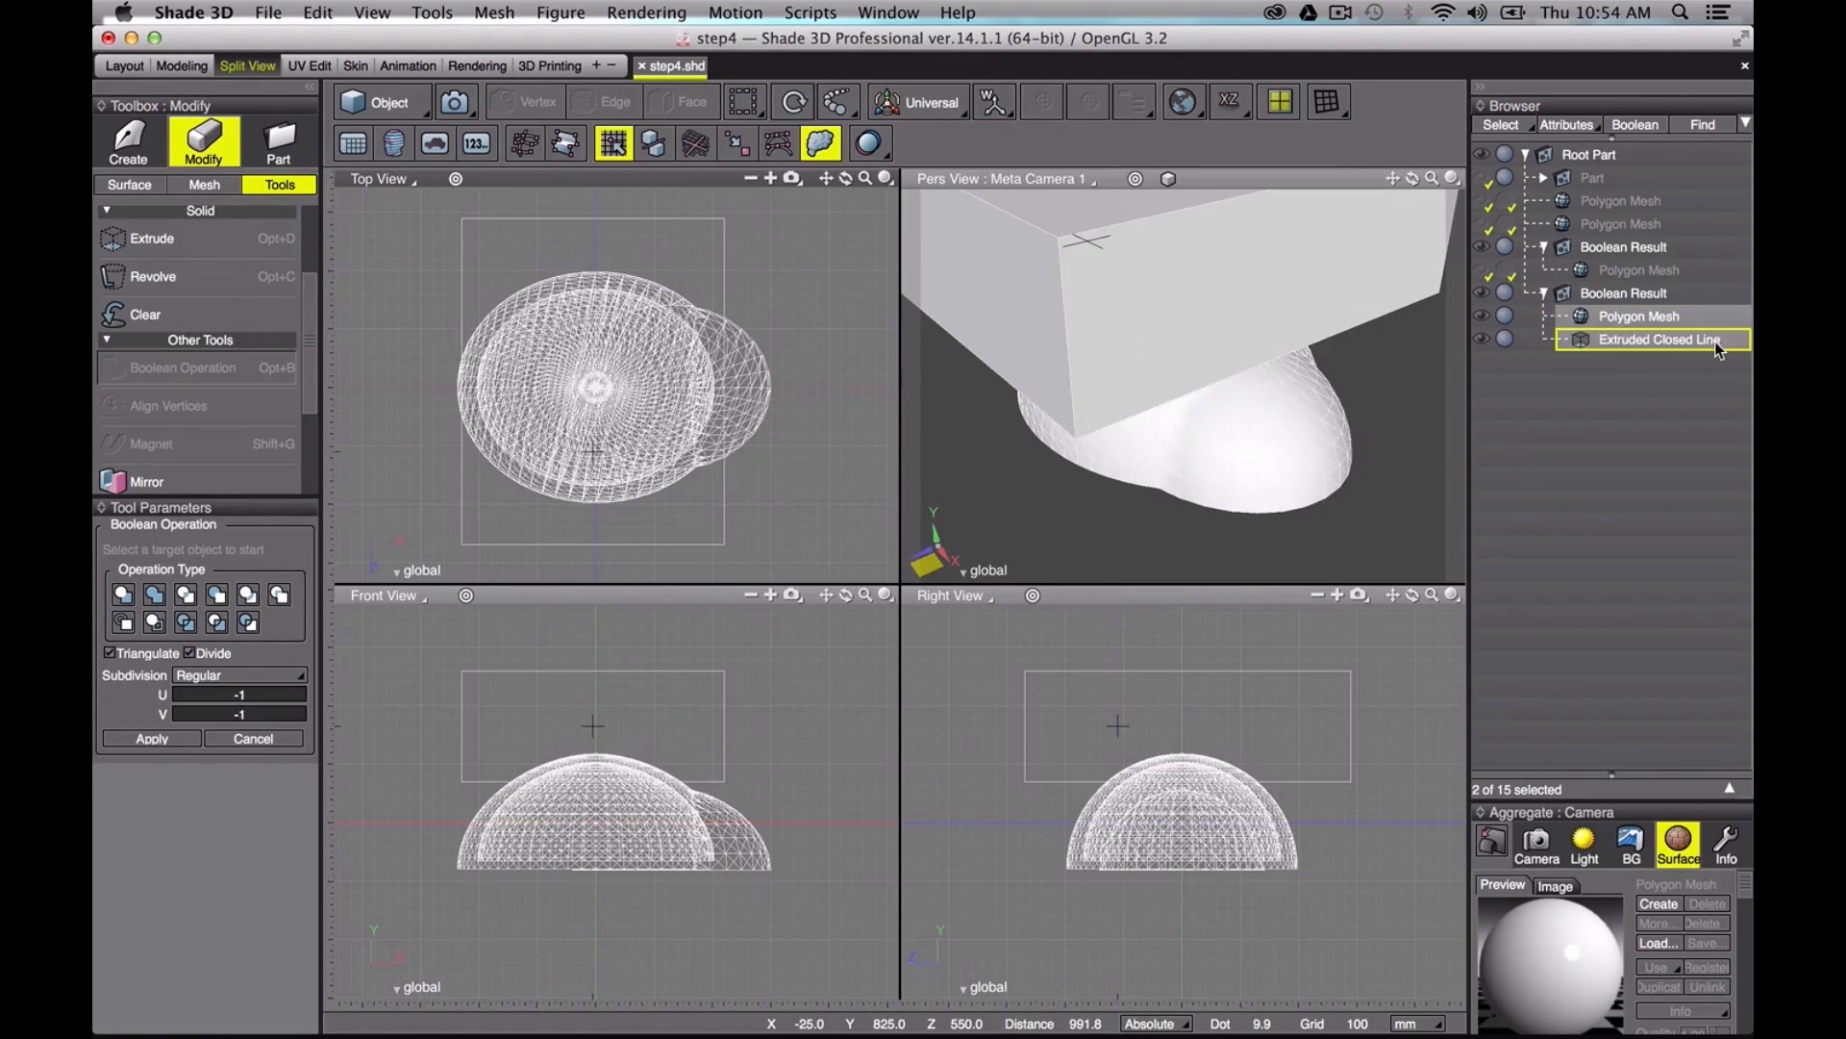
left_click(216, 594)
left_click(150, 738)
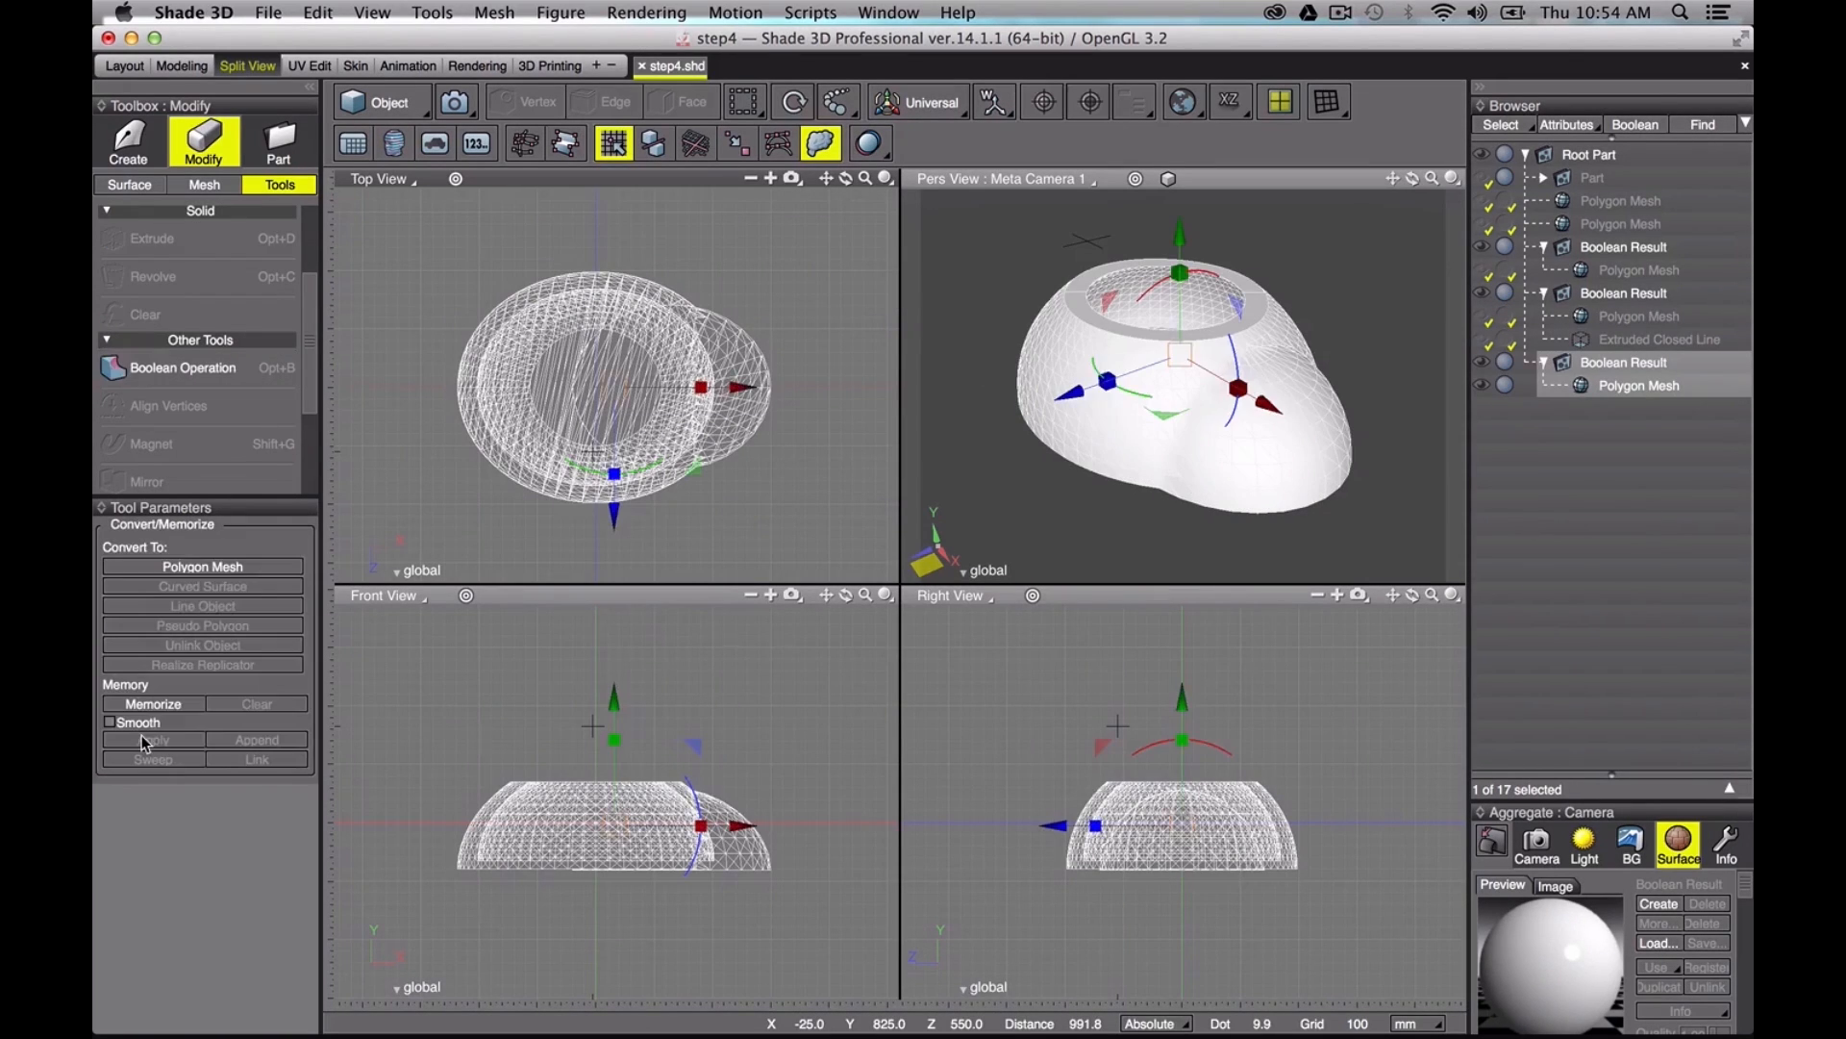
mouse_move(1412, 180)
left_mouse_down()
mouse_move(1423, 245)
mouse_move(1432, 197)
mouse_move(1352, 182)
mouse_move(1413, 182)
left_mouse_up()
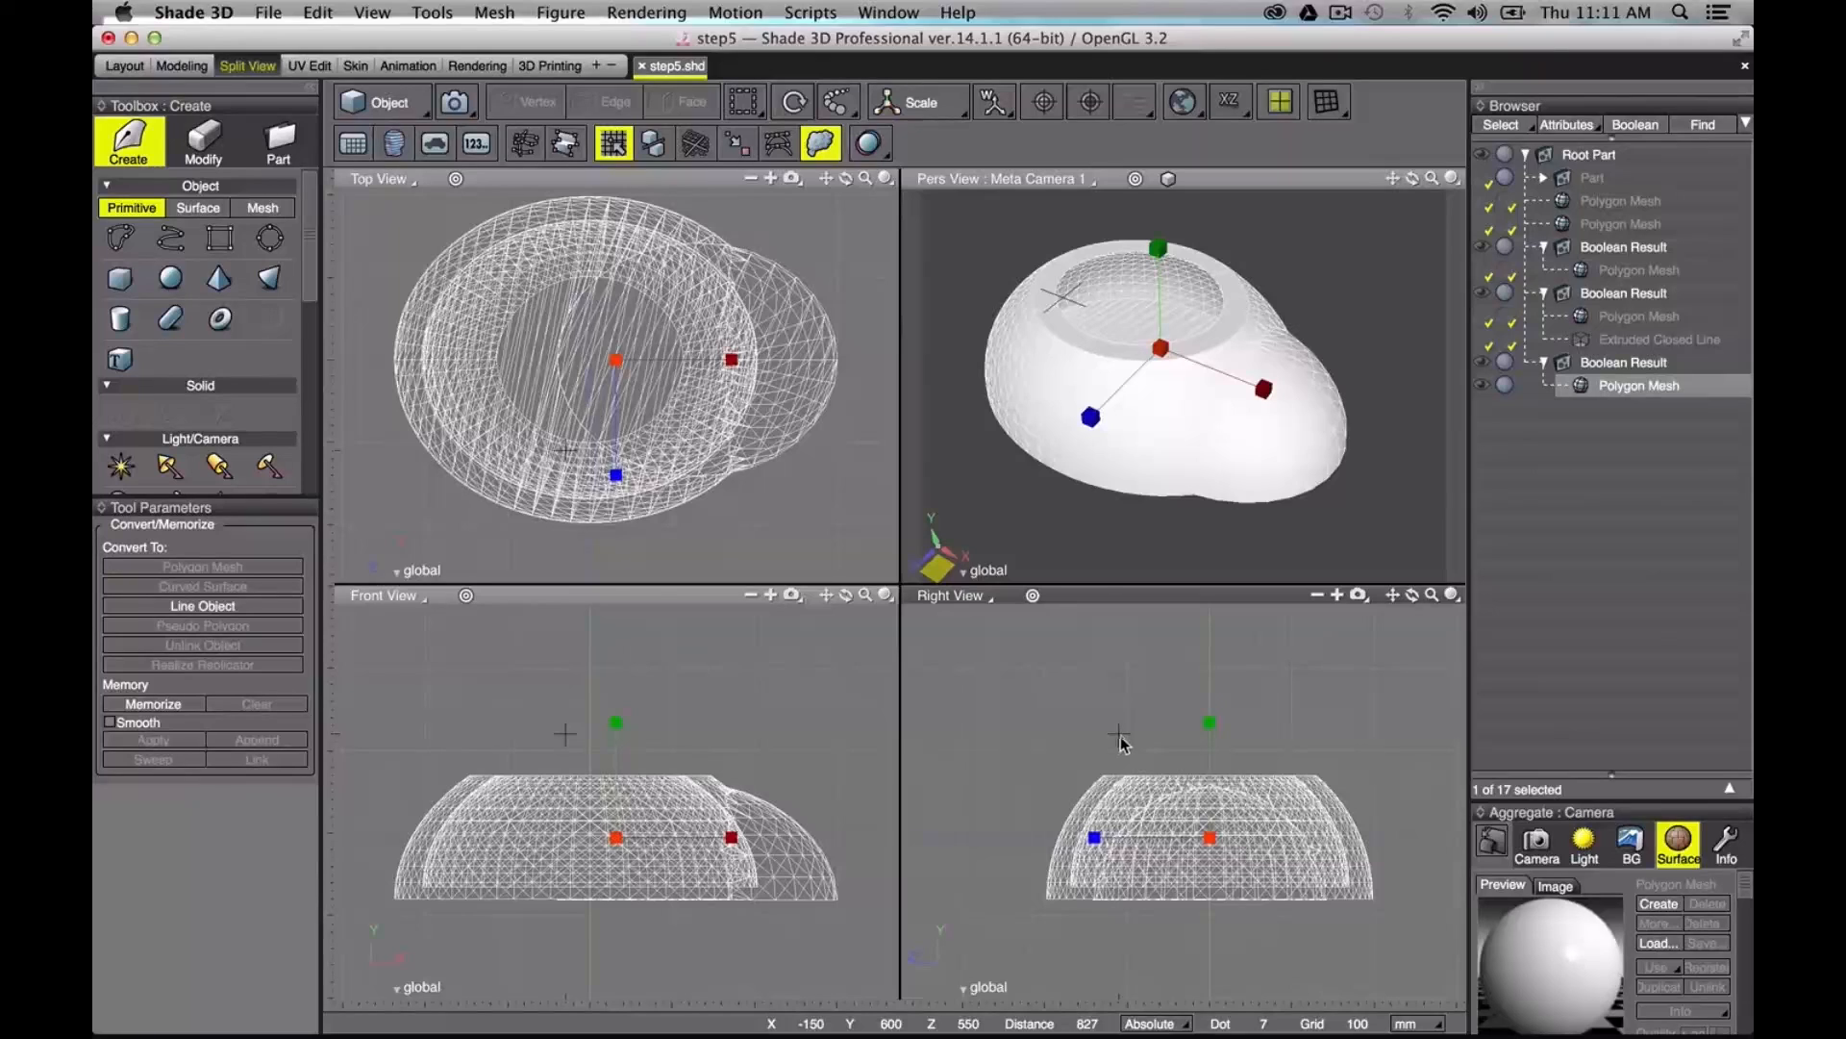
Step: Draw a closed line in the Front View over the large dome's middle, rectangular with one lower corner cut diagonally
key("Tab")
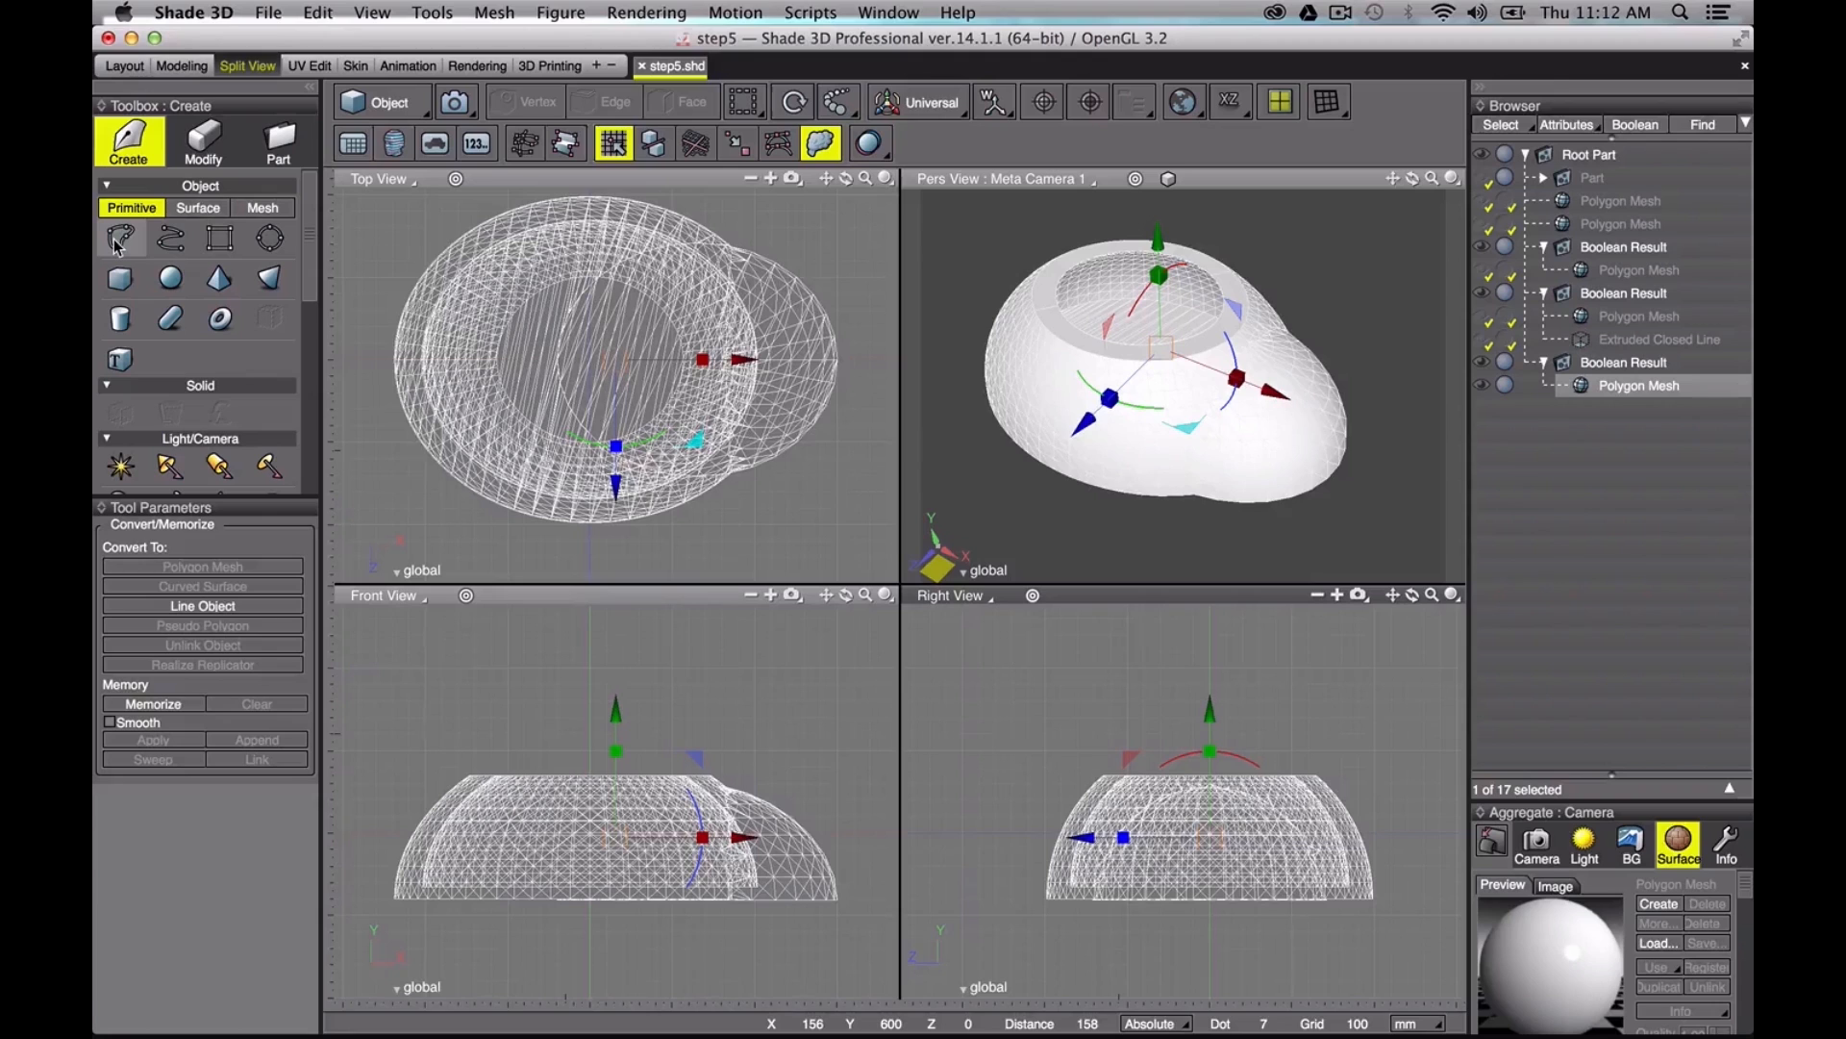
left_click(118, 241)
left_click(655, 757)
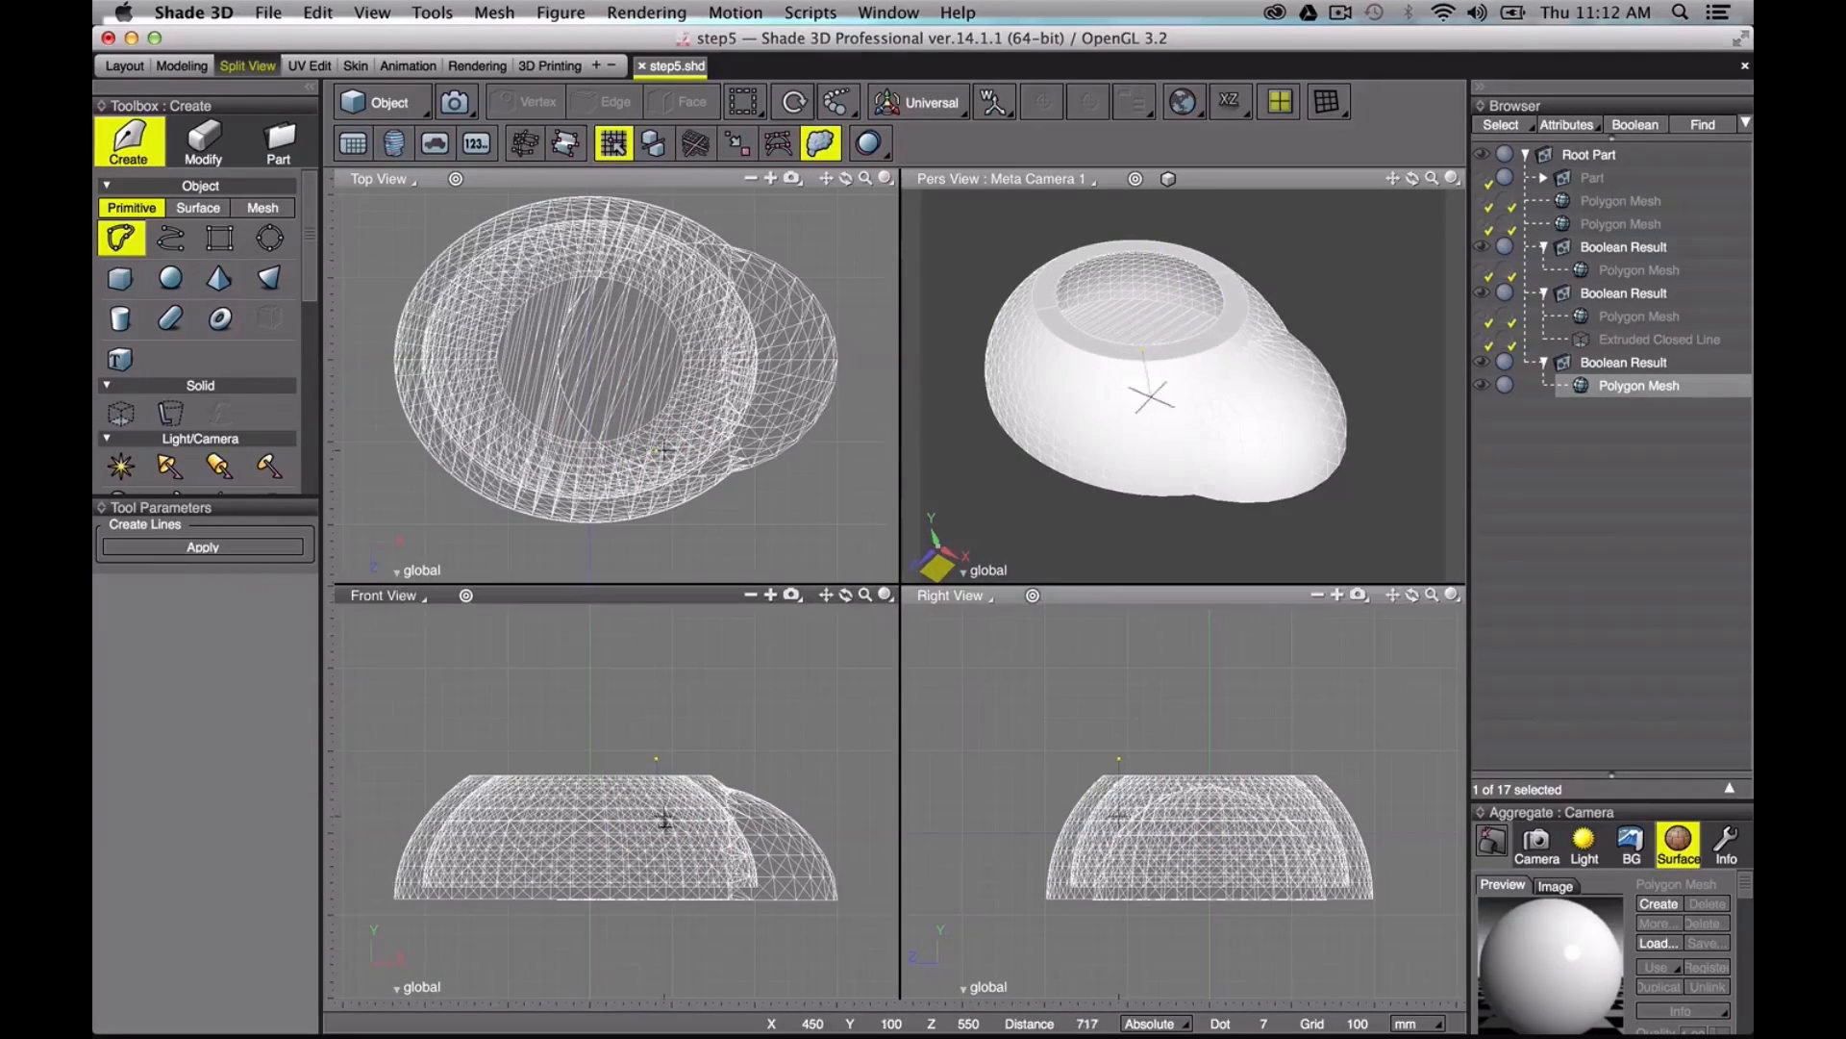
left_click(657, 841)
left_click(599, 873)
left_click(536, 873)
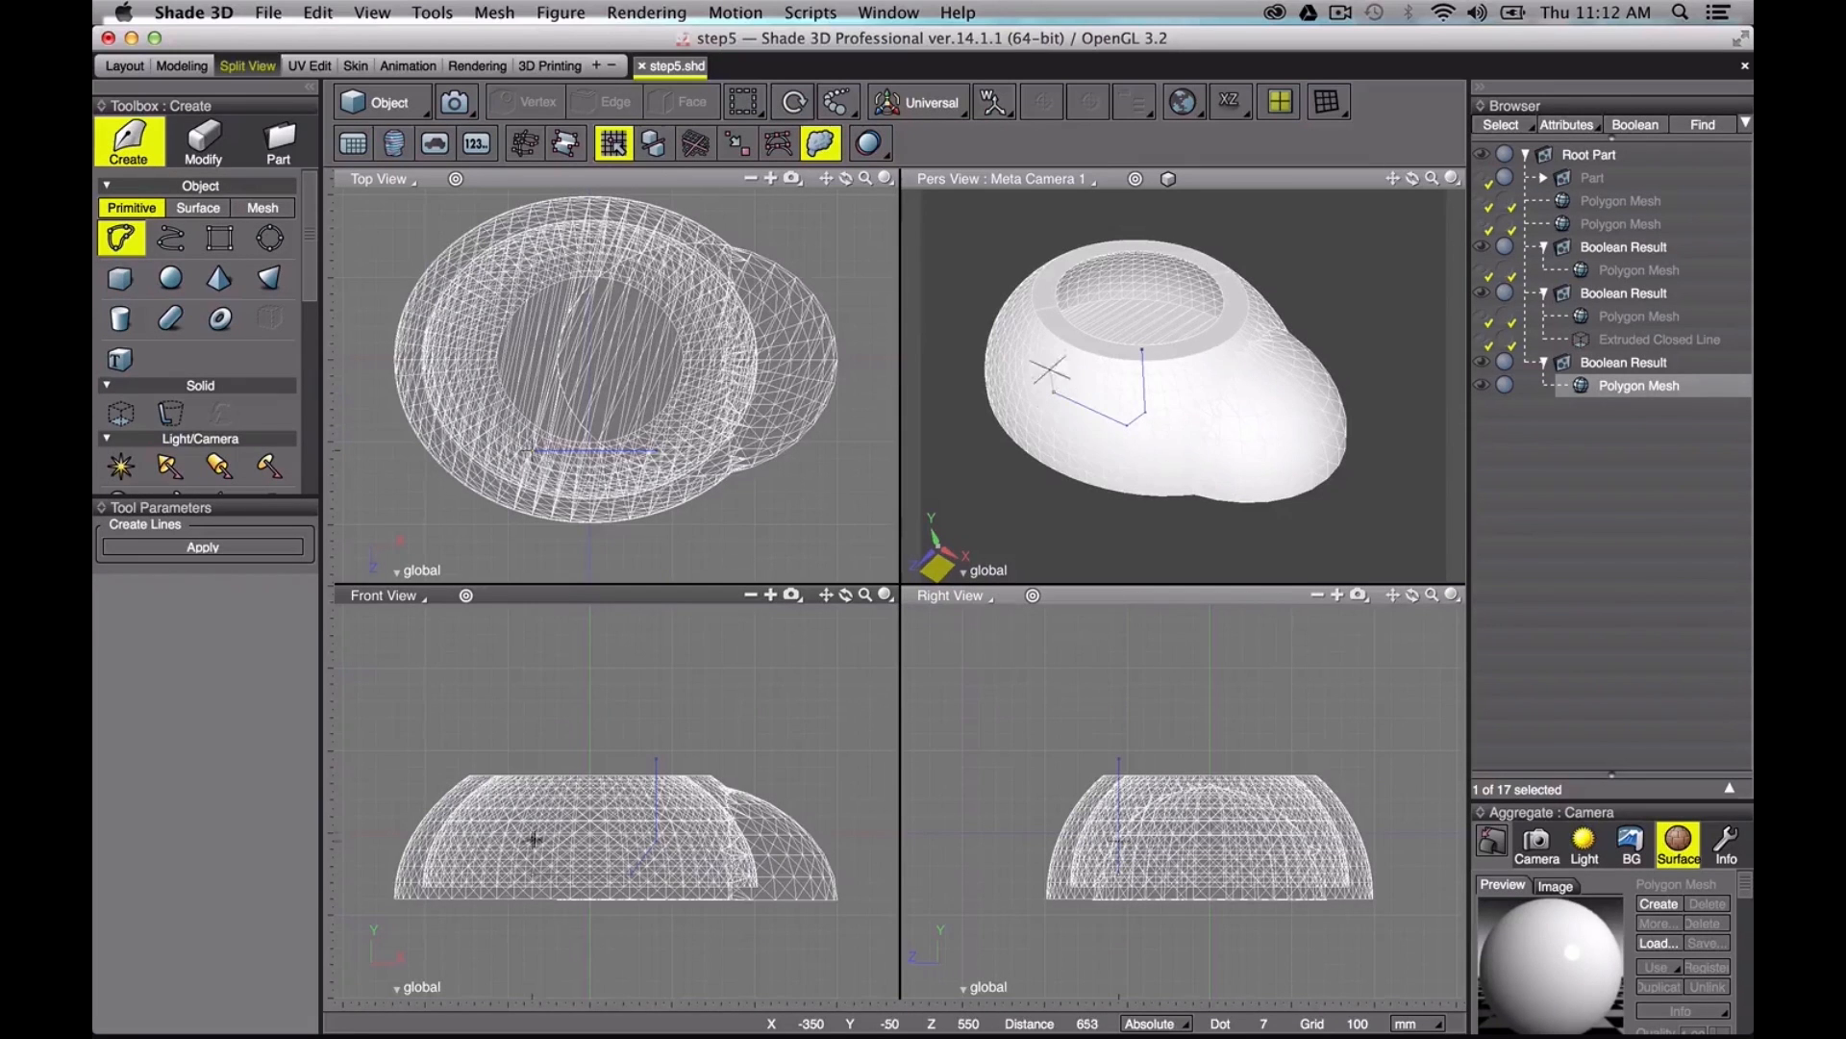
double_click(532, 759)
Step: Extrude the closed profile along the depth of the dome and shift the solid along Z until it spans both sides
left_click(123, 415)
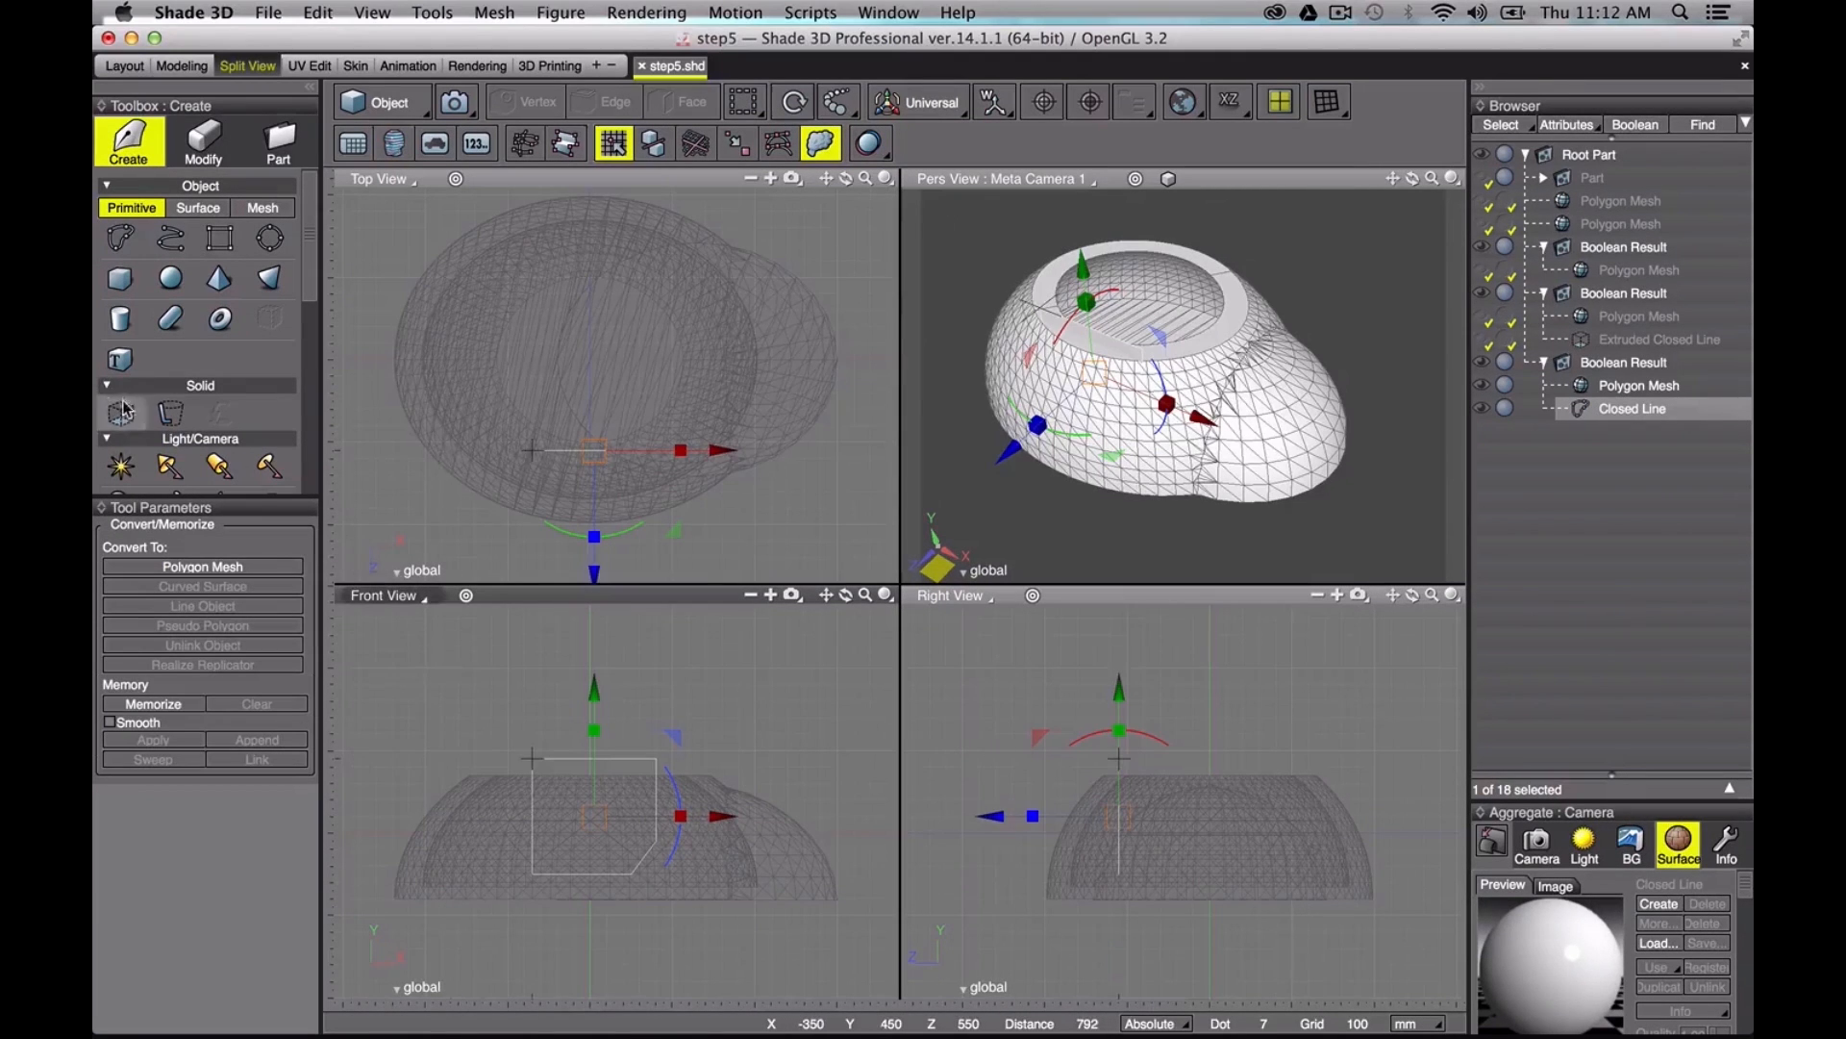
left_click_drag(582, 461, 582, 103)
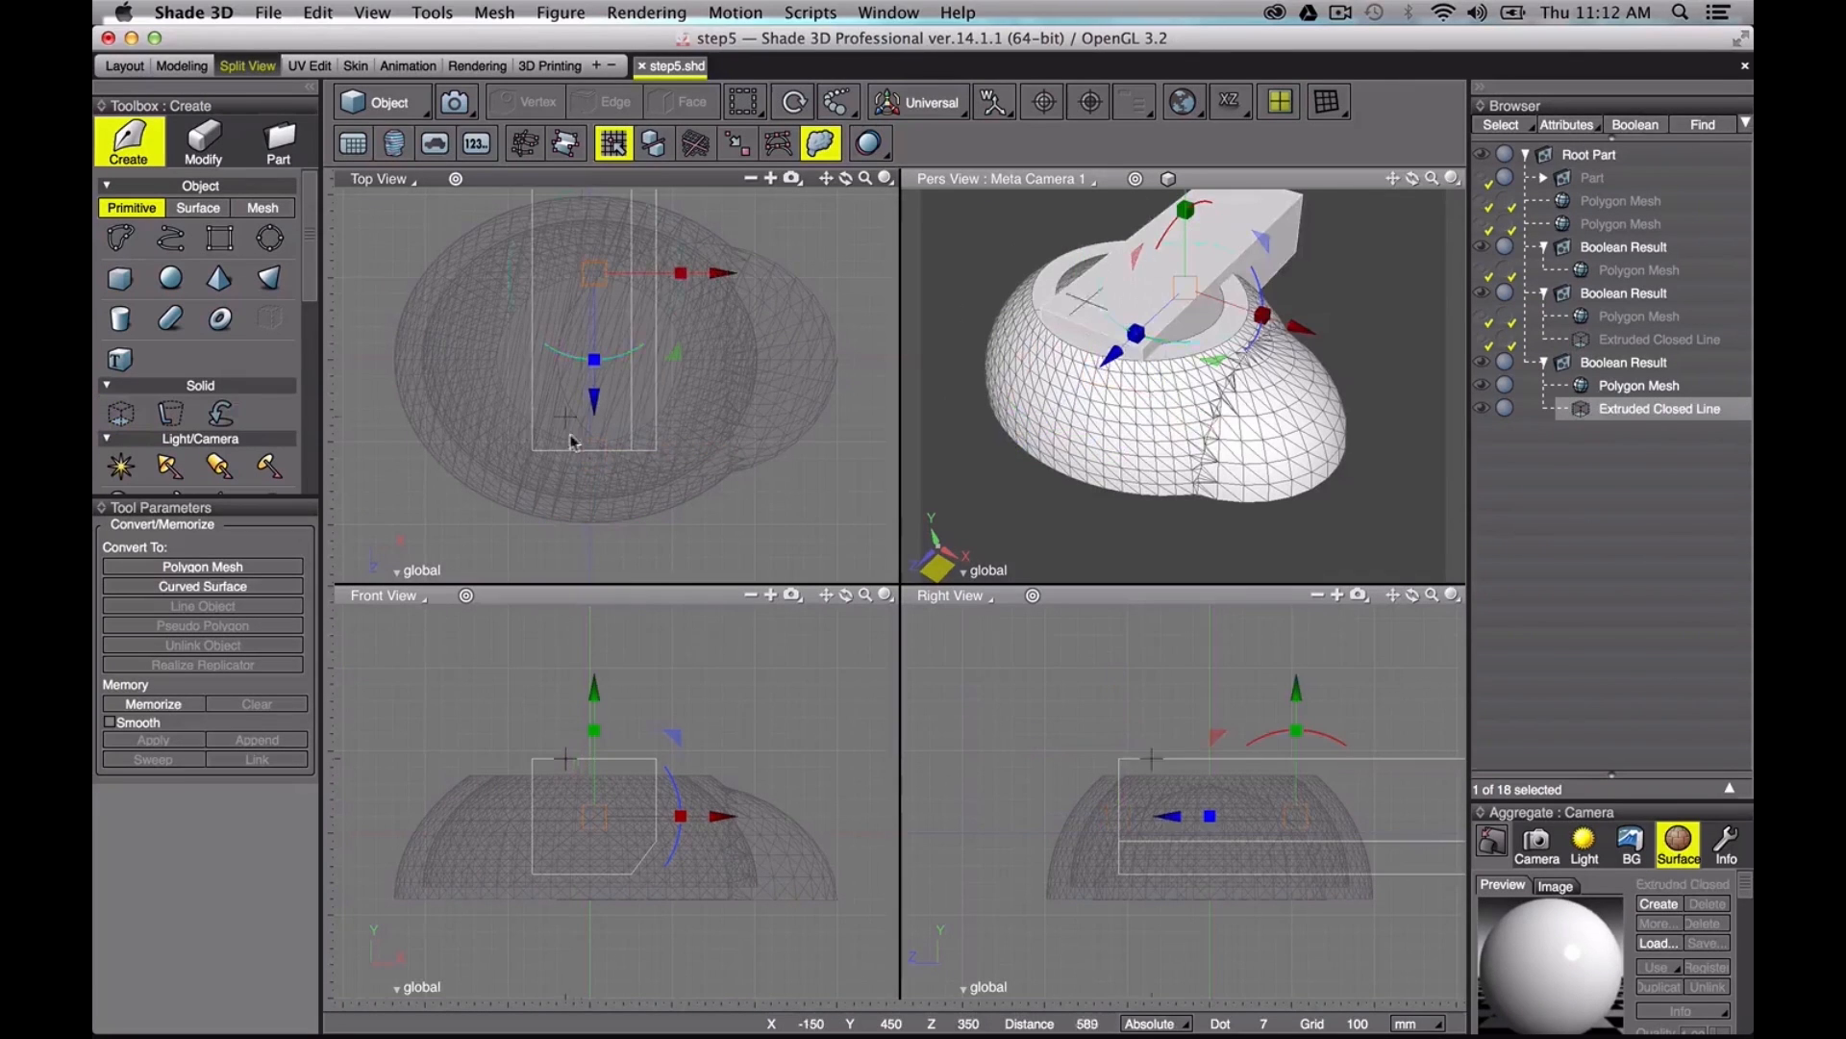
left_click_drag(597, 322, 588, 399)
Step: Duplicate the extruded block in place
key("super+c")
key("super+v")
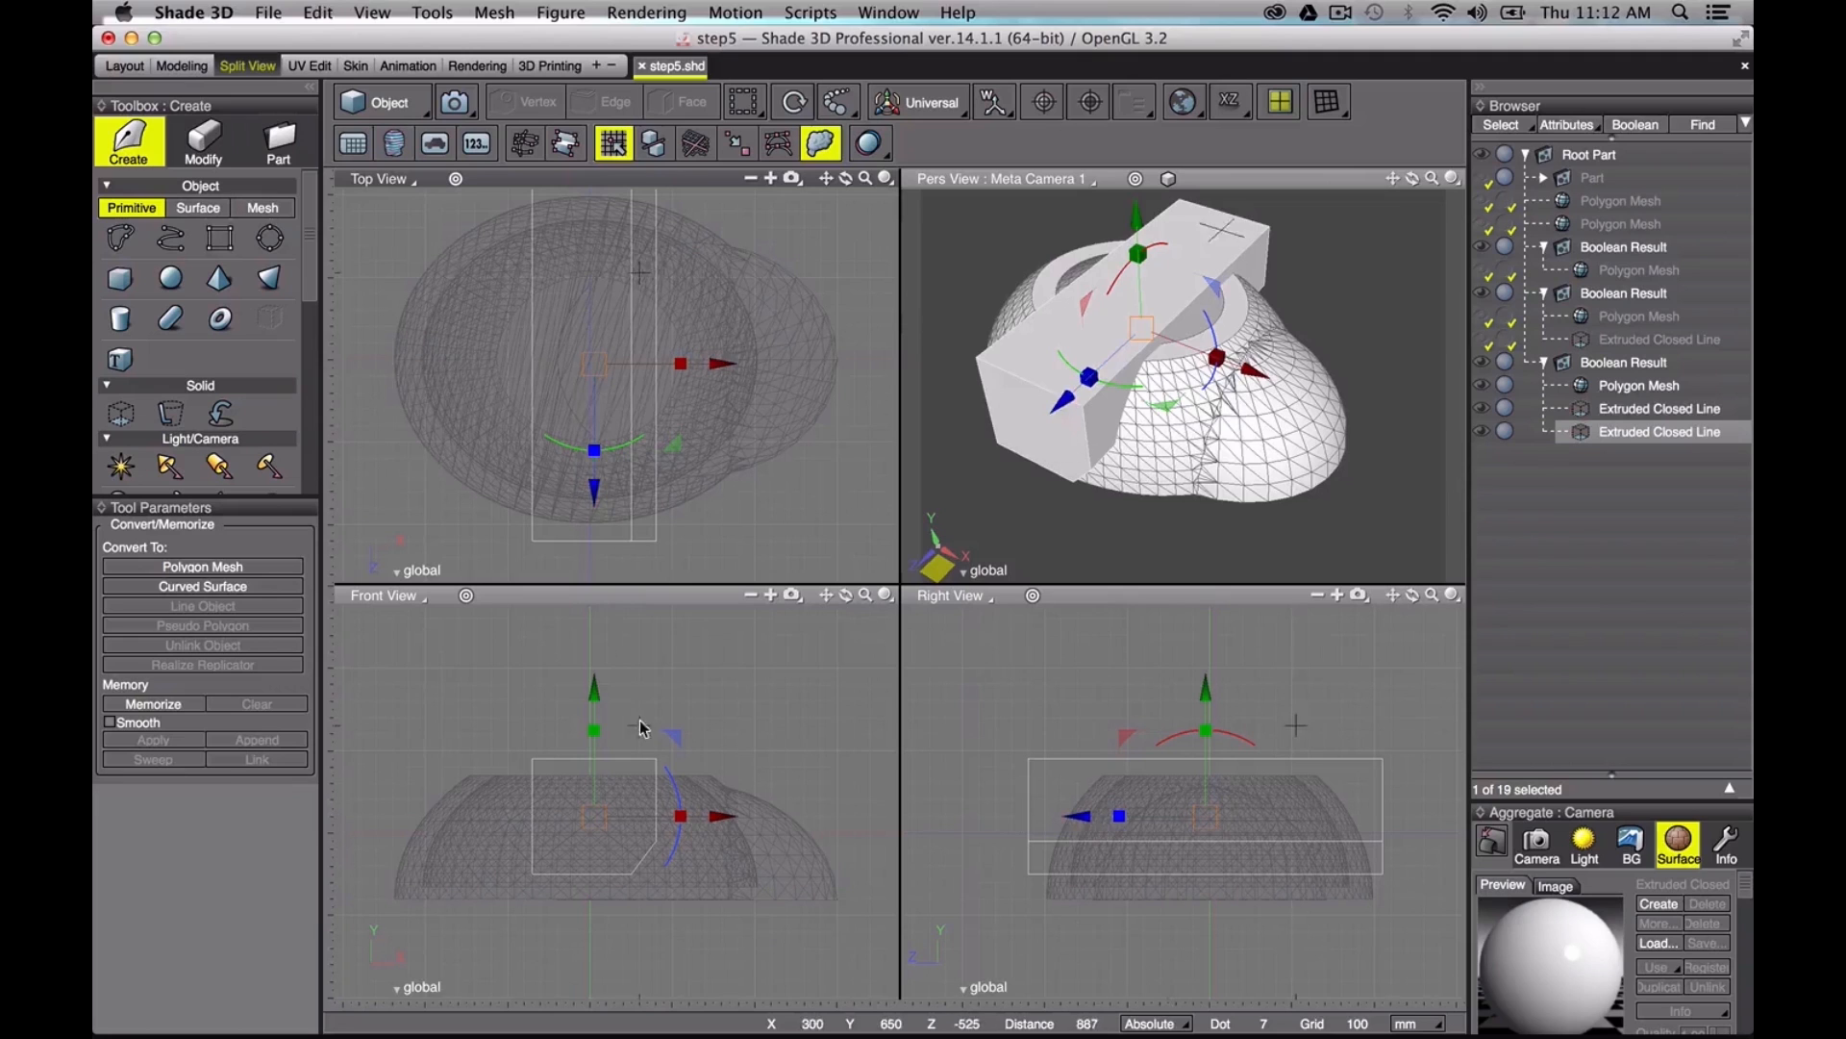
Step: Scale the duplicated block uniformly to 0.95 and compare it with the original block
key("r")
left_click_drag(594, 816, 591, 824)
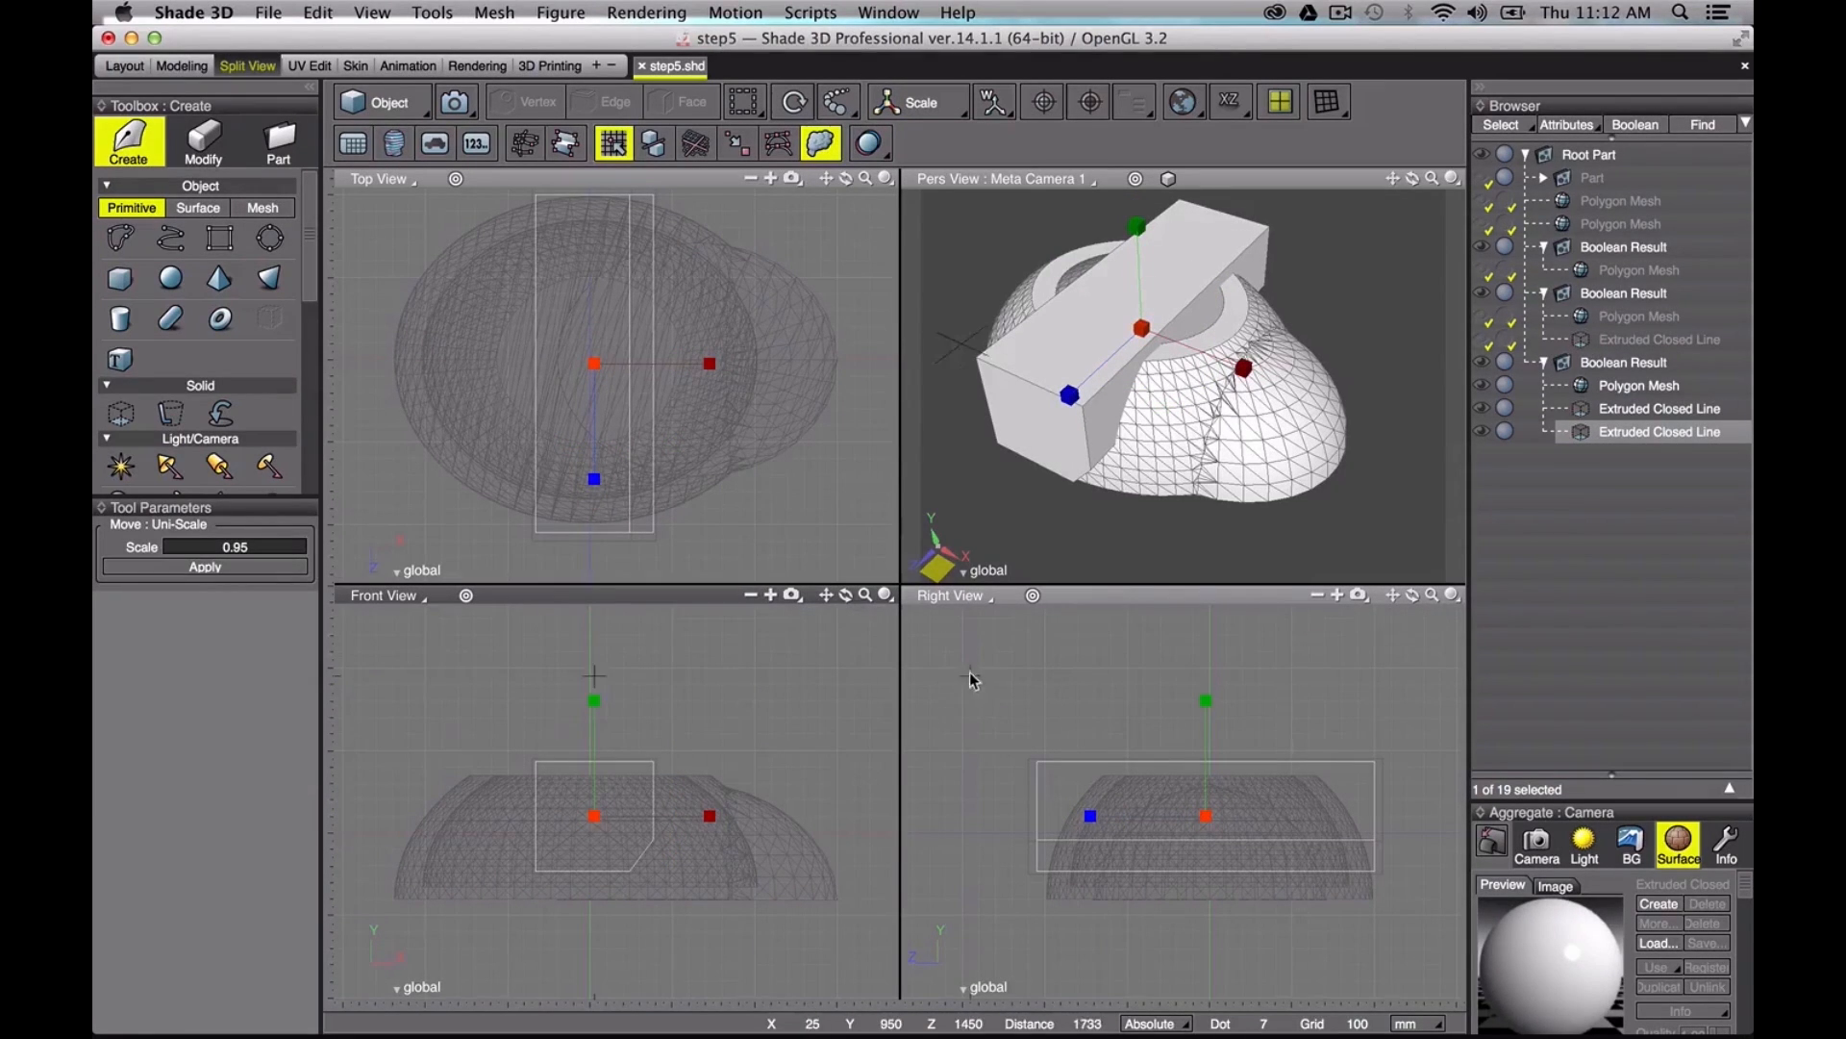
left_click(1623, 411, "shift")
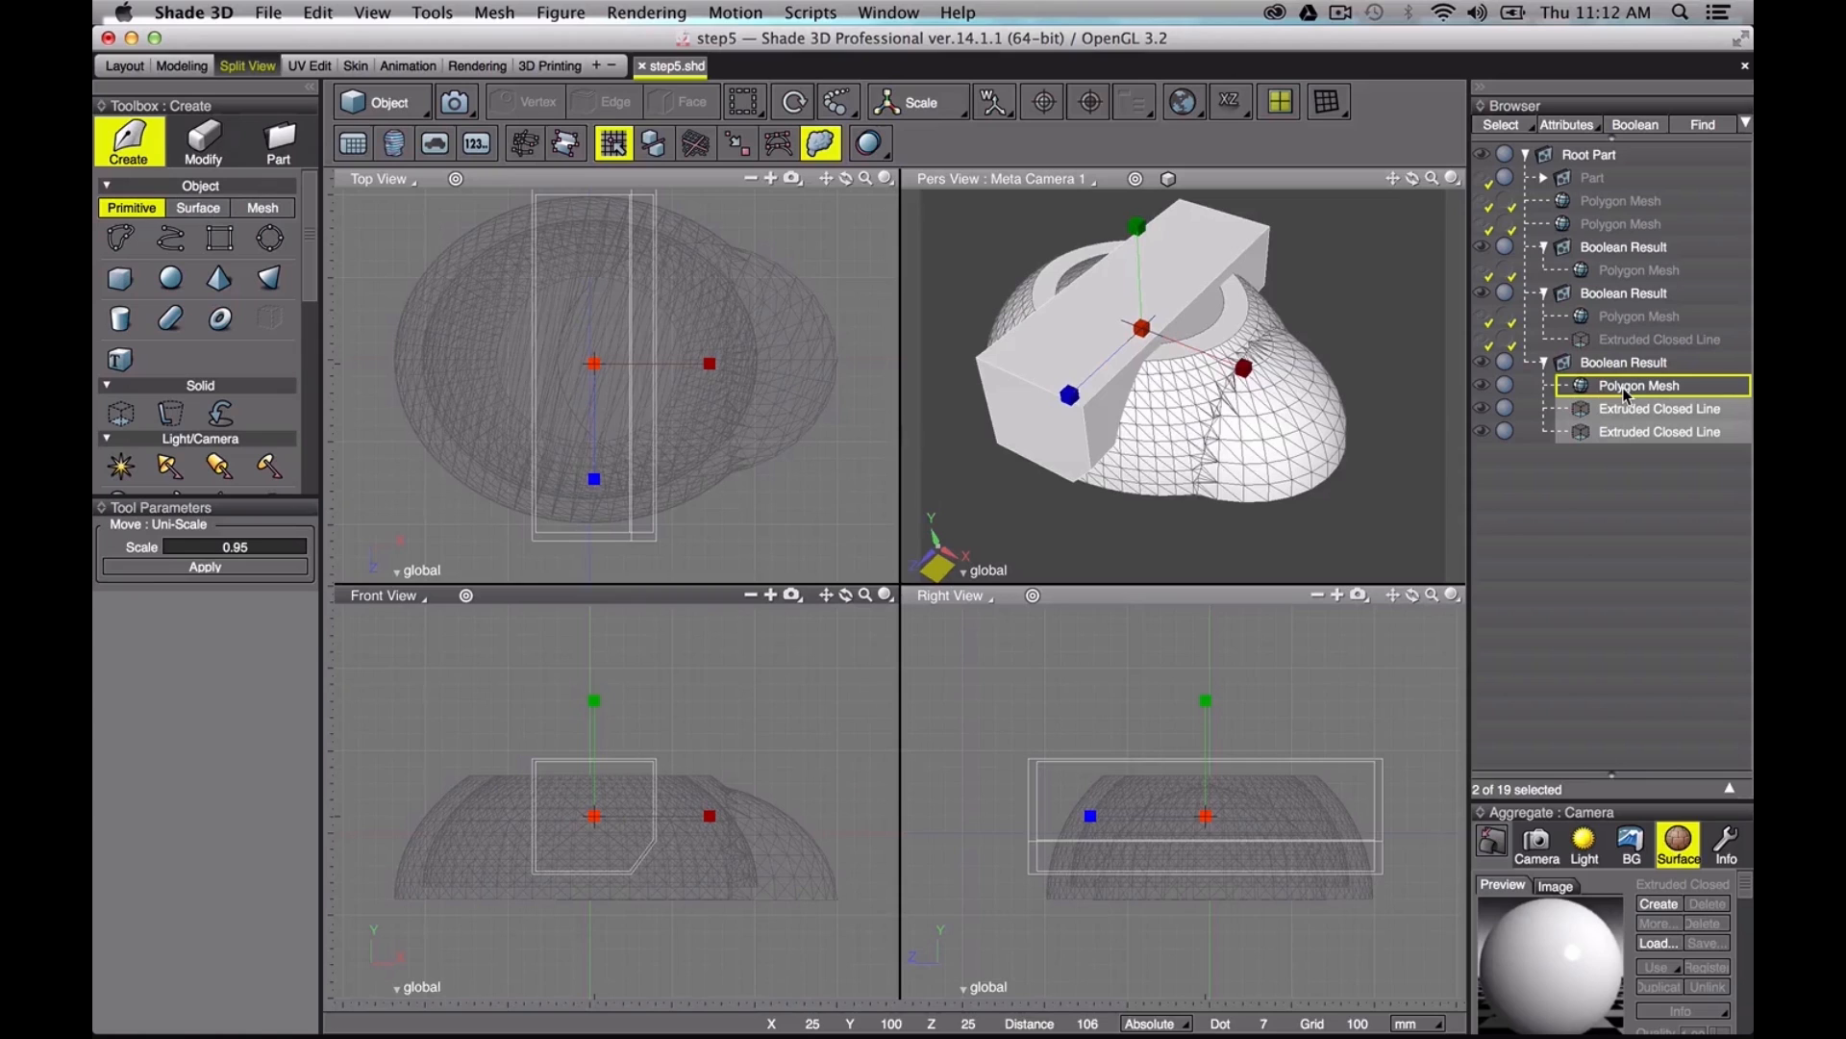
Step: Intersect the hollow dome mesh with the smaller block using a Boolean Operation
left_click(1625, 389)
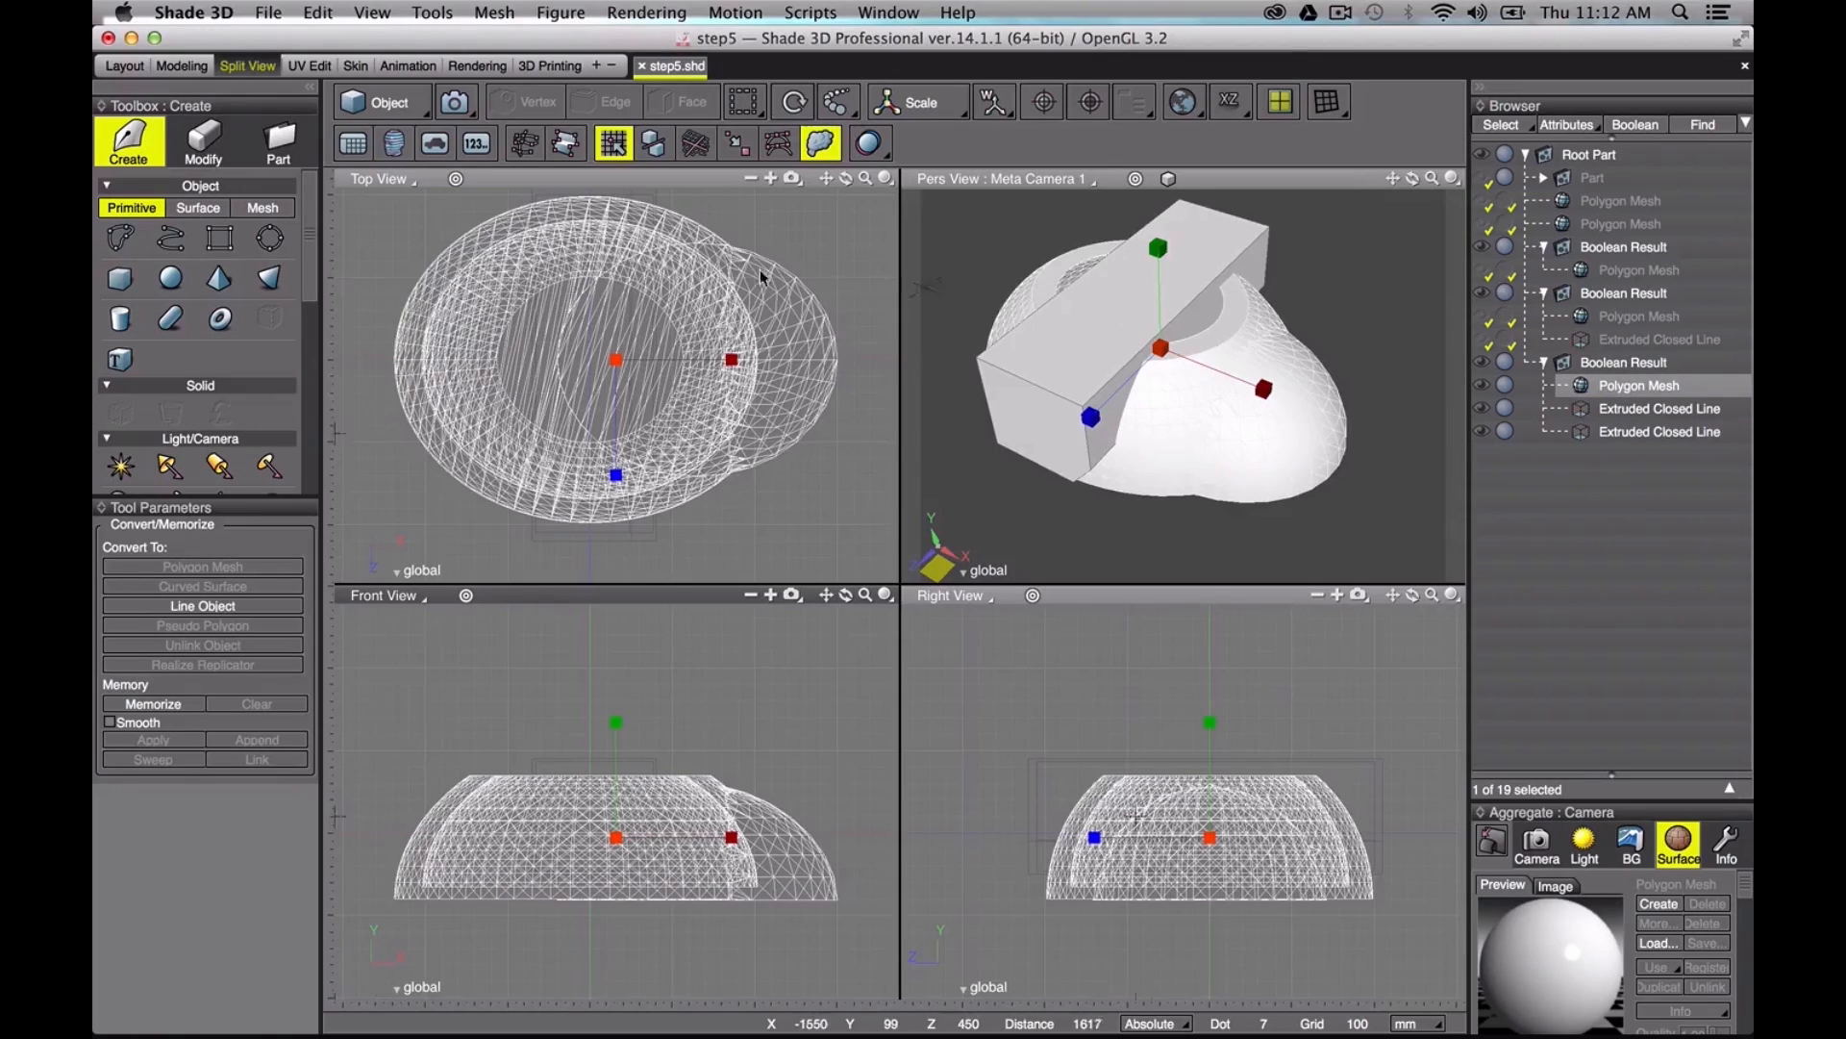
left_click(199, 152)
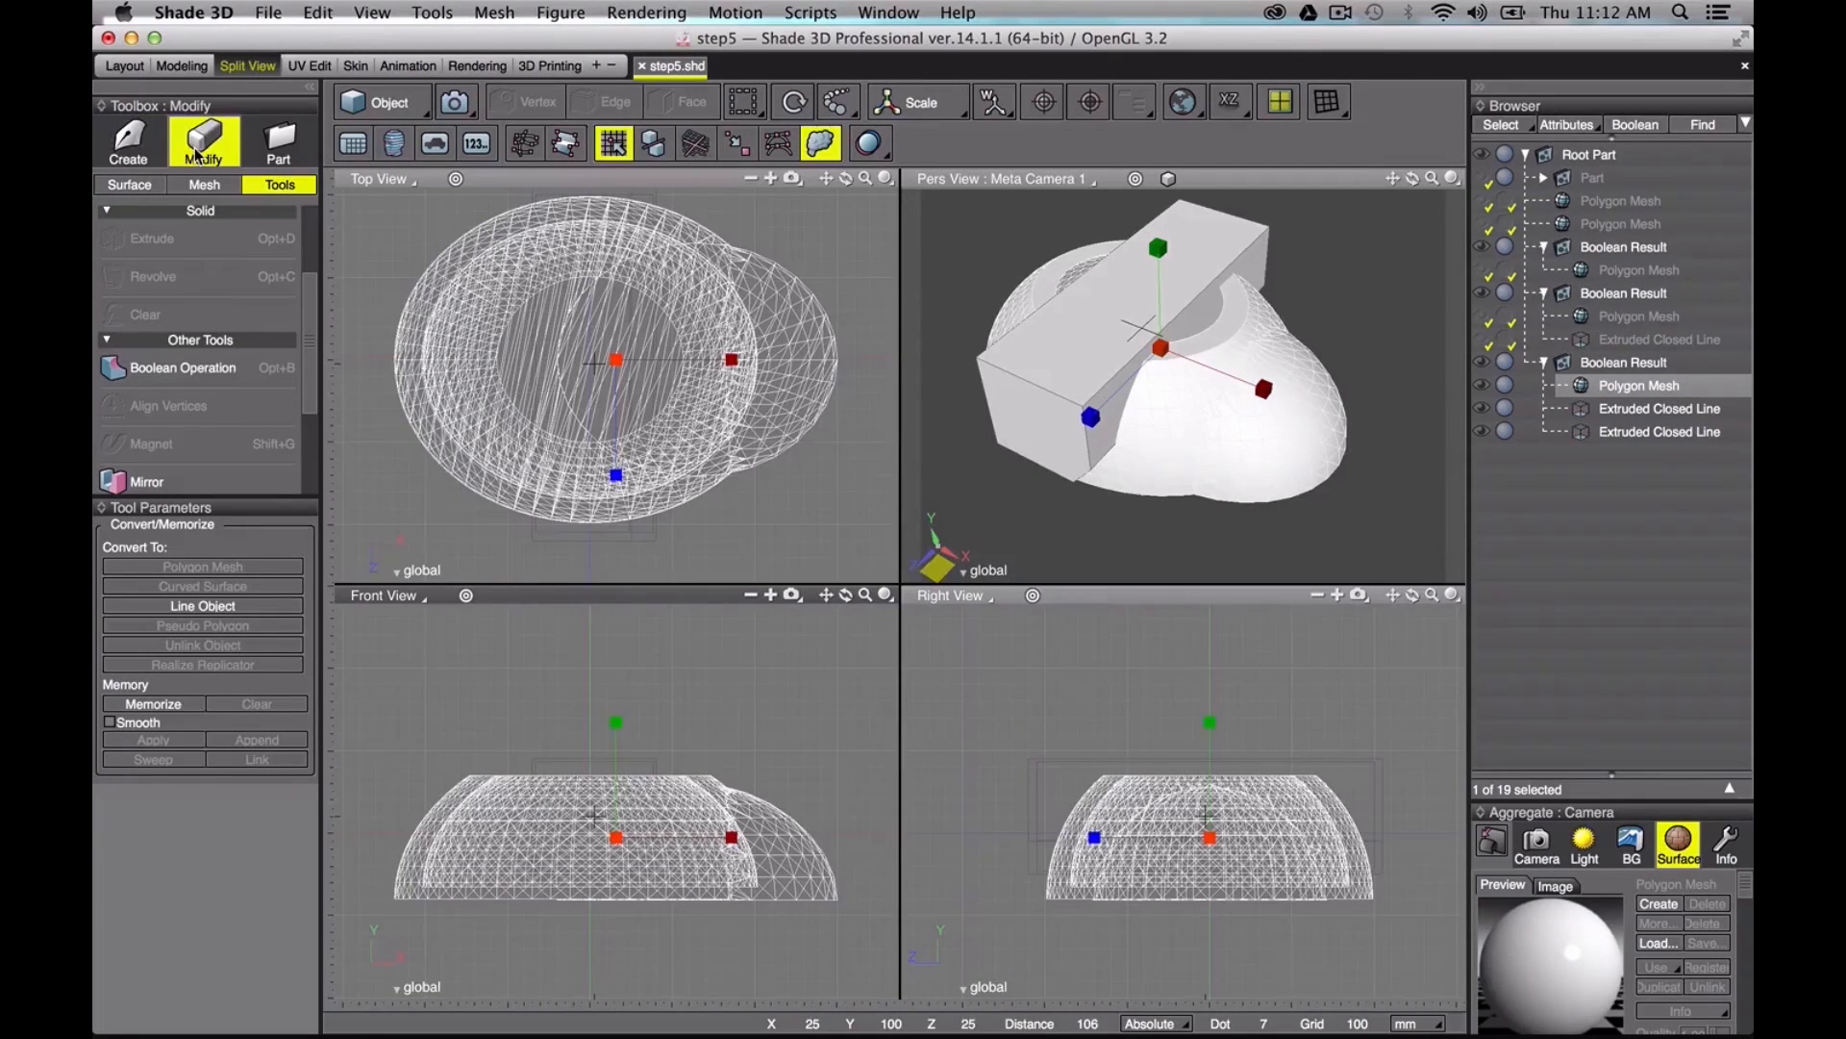
left_click(149, 370)
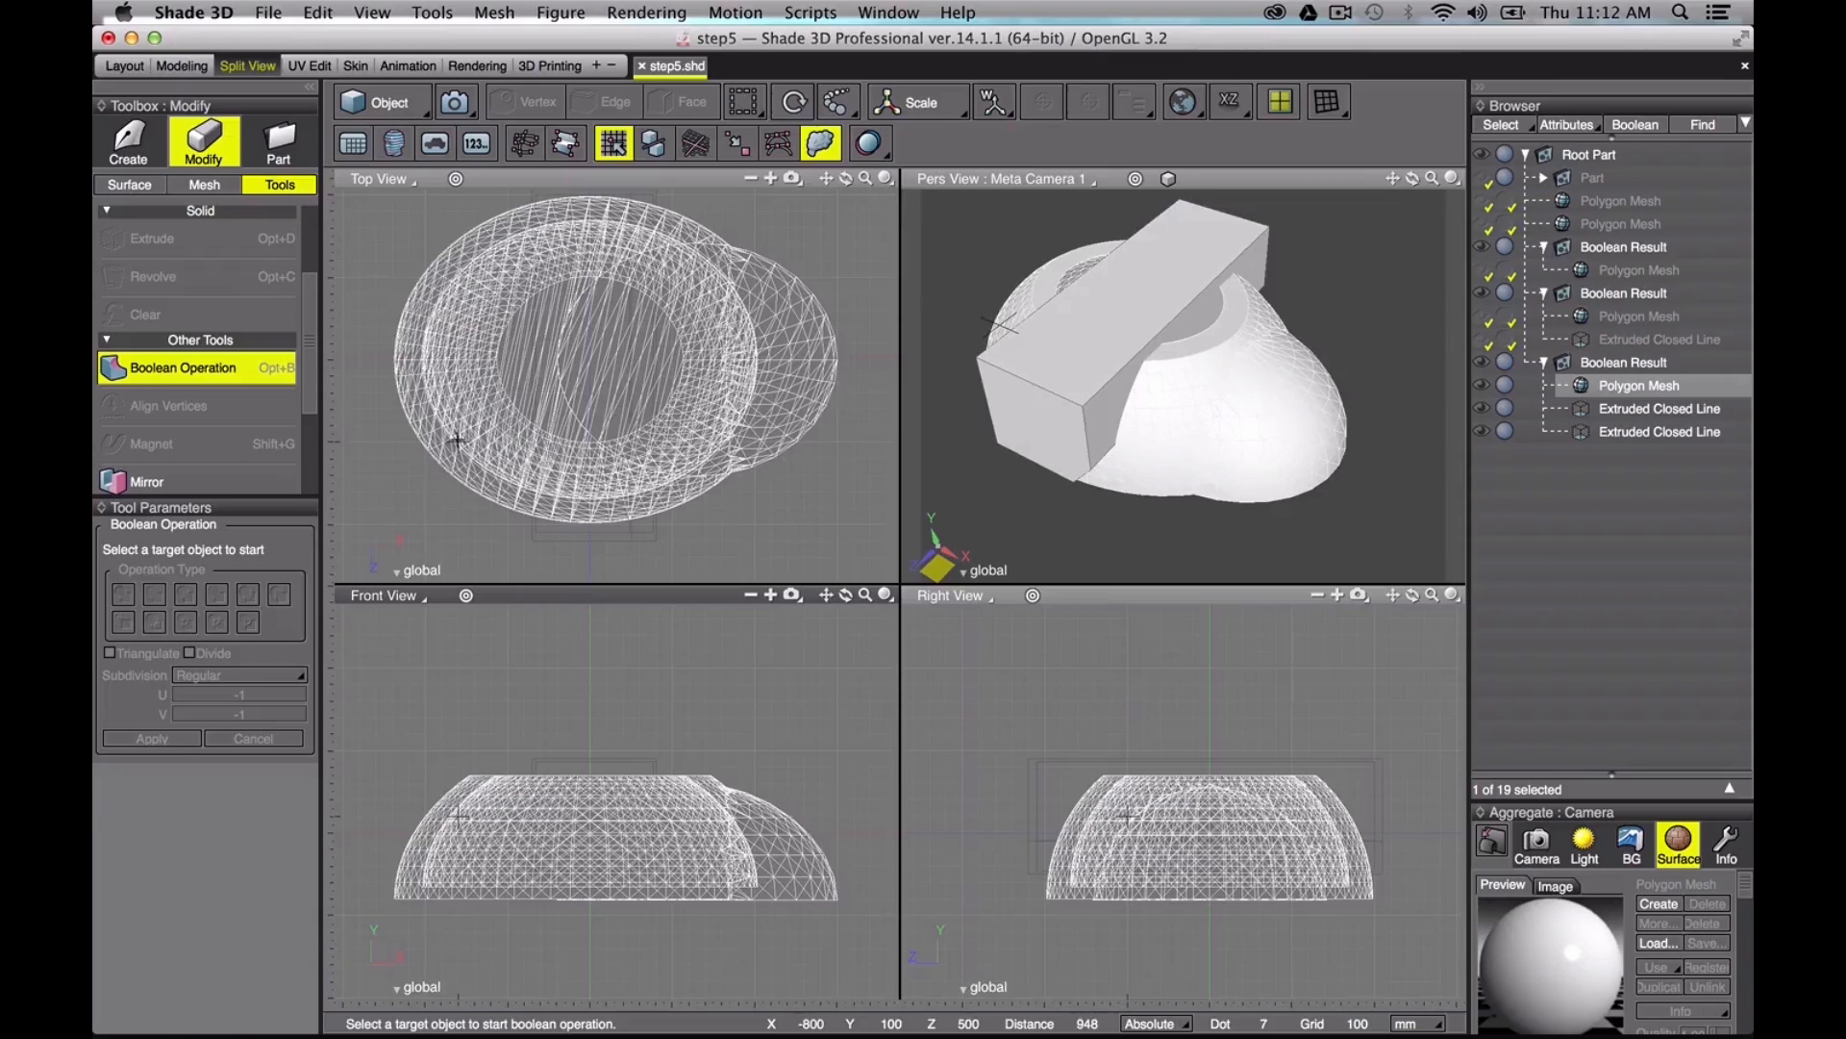
left_click(1637, 431)
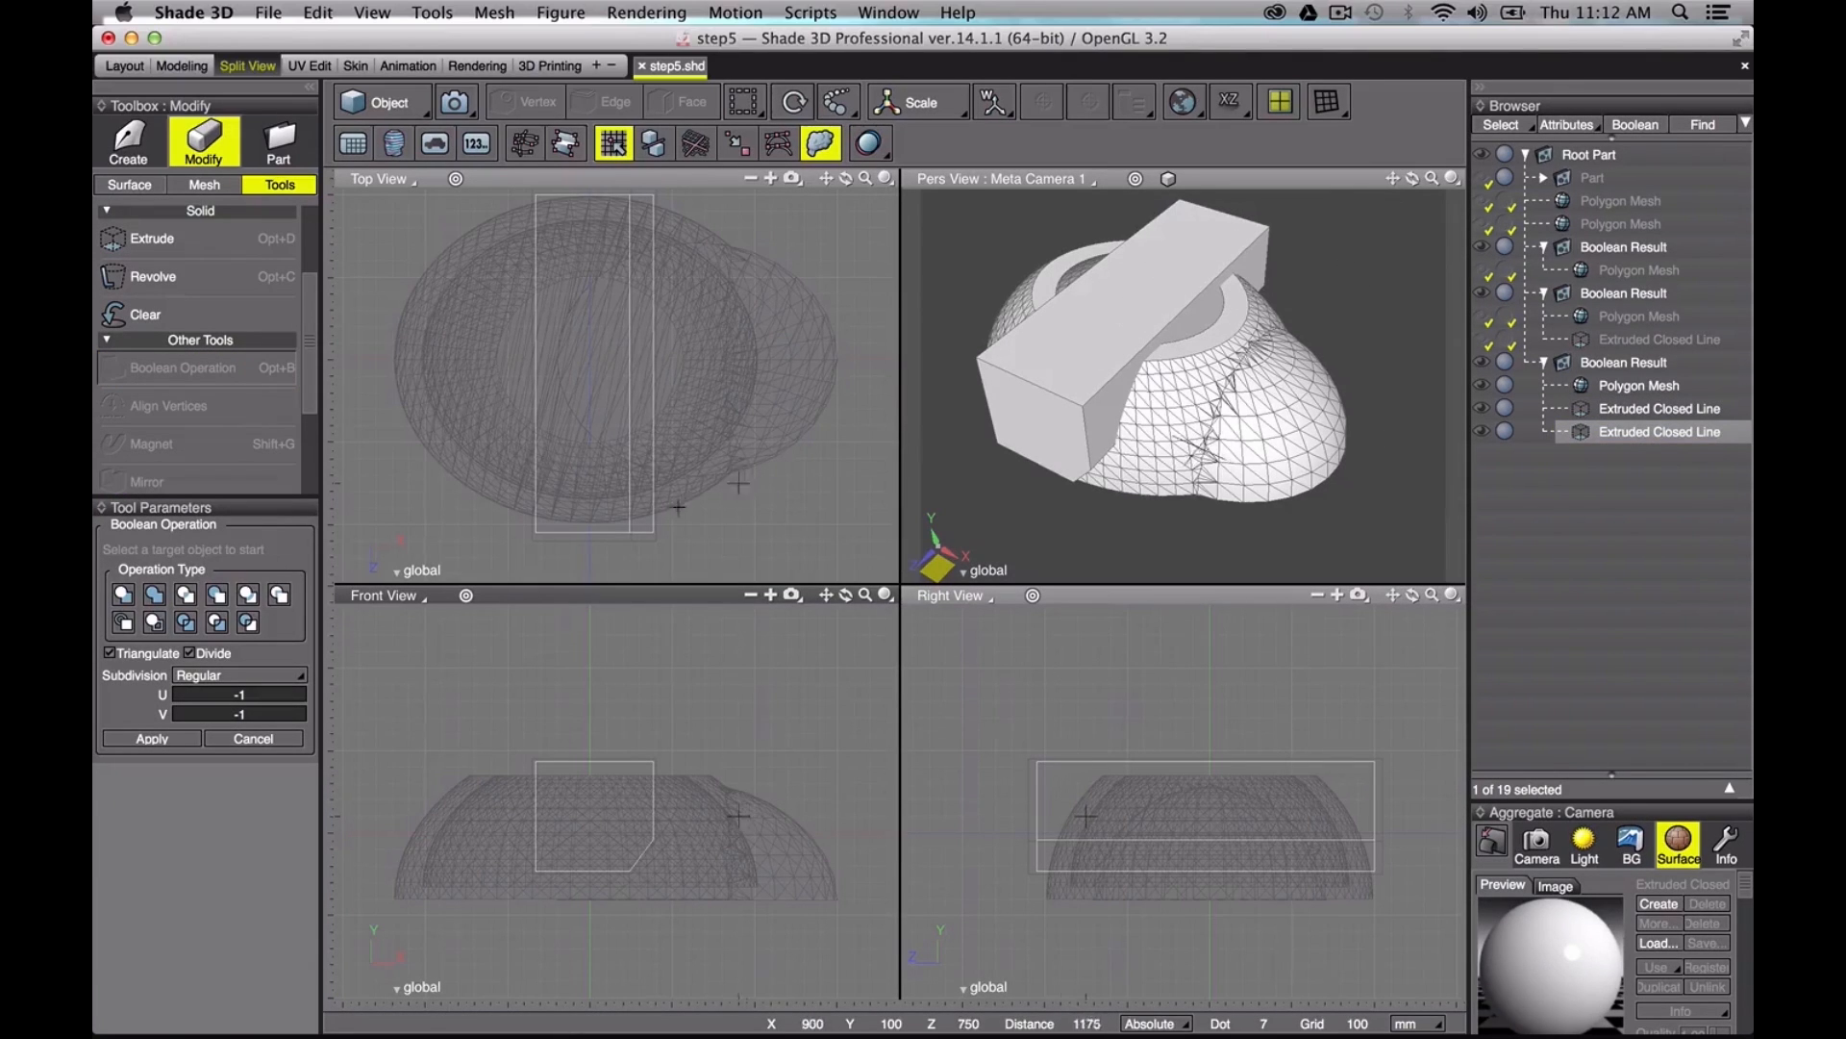
left_click(186, 597)
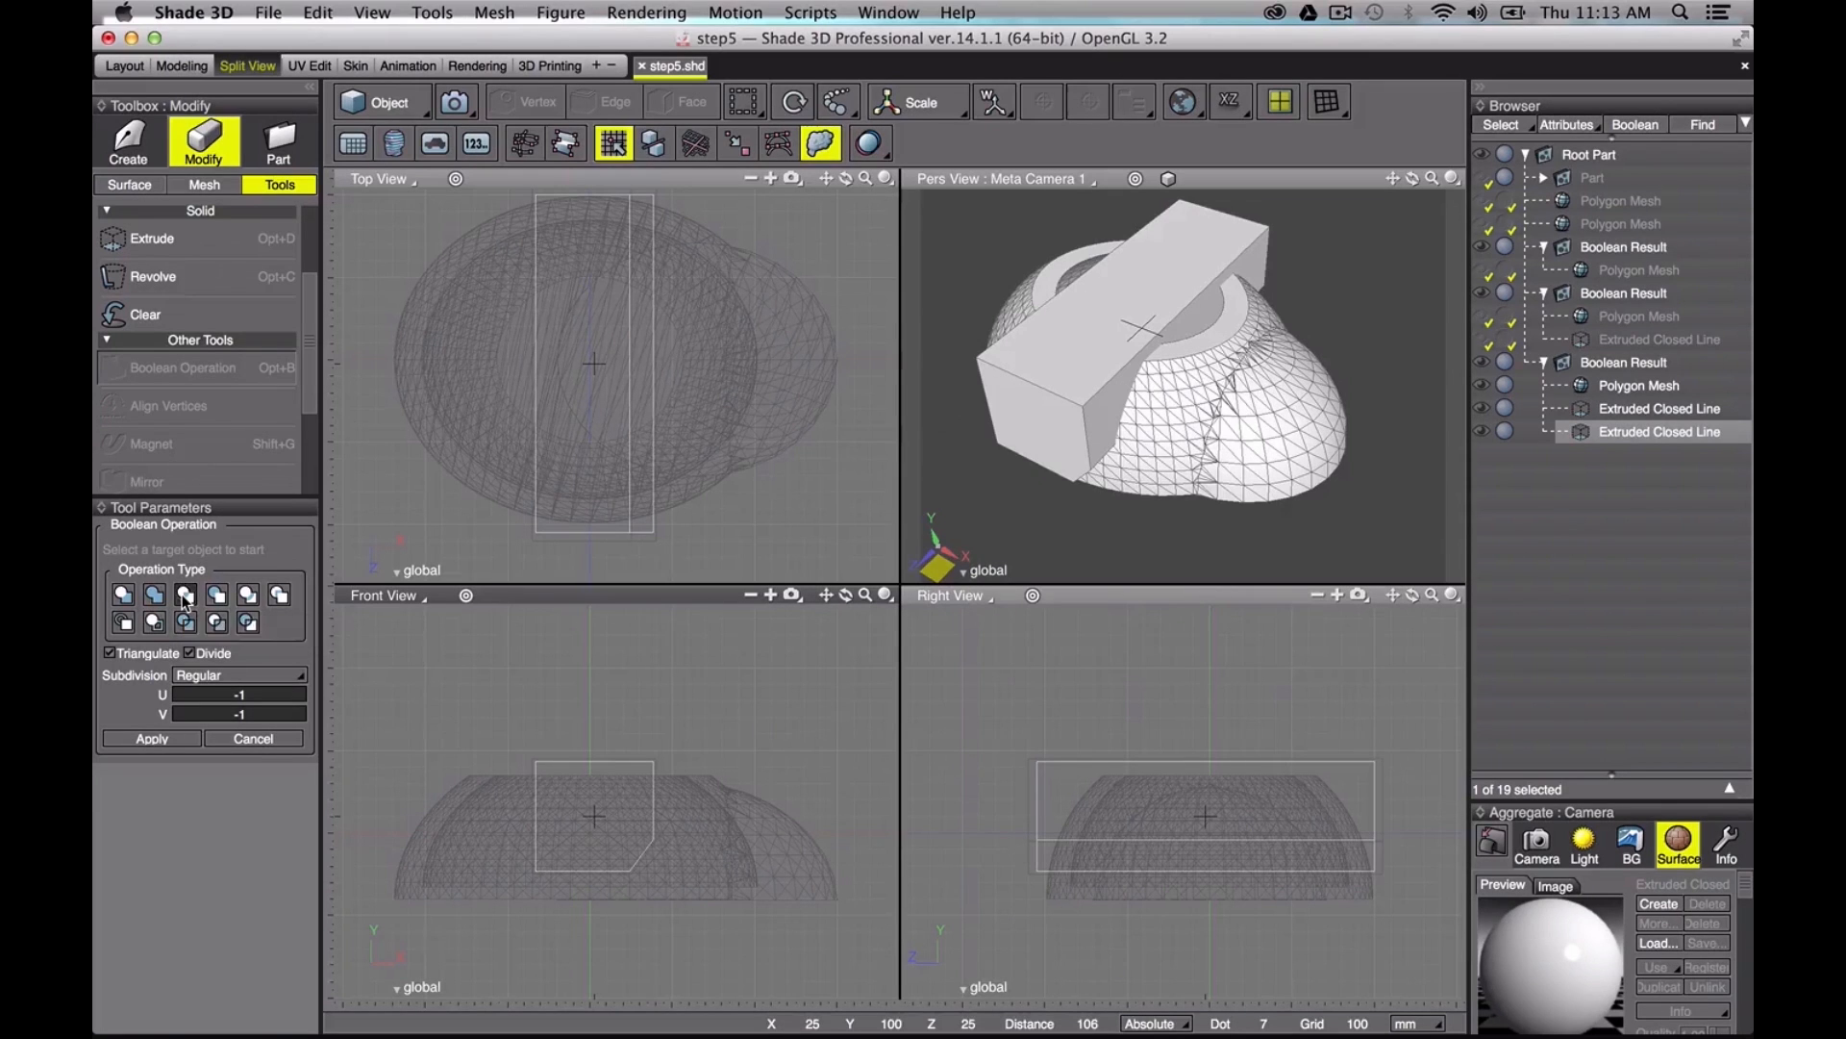
left_click(150, 739)
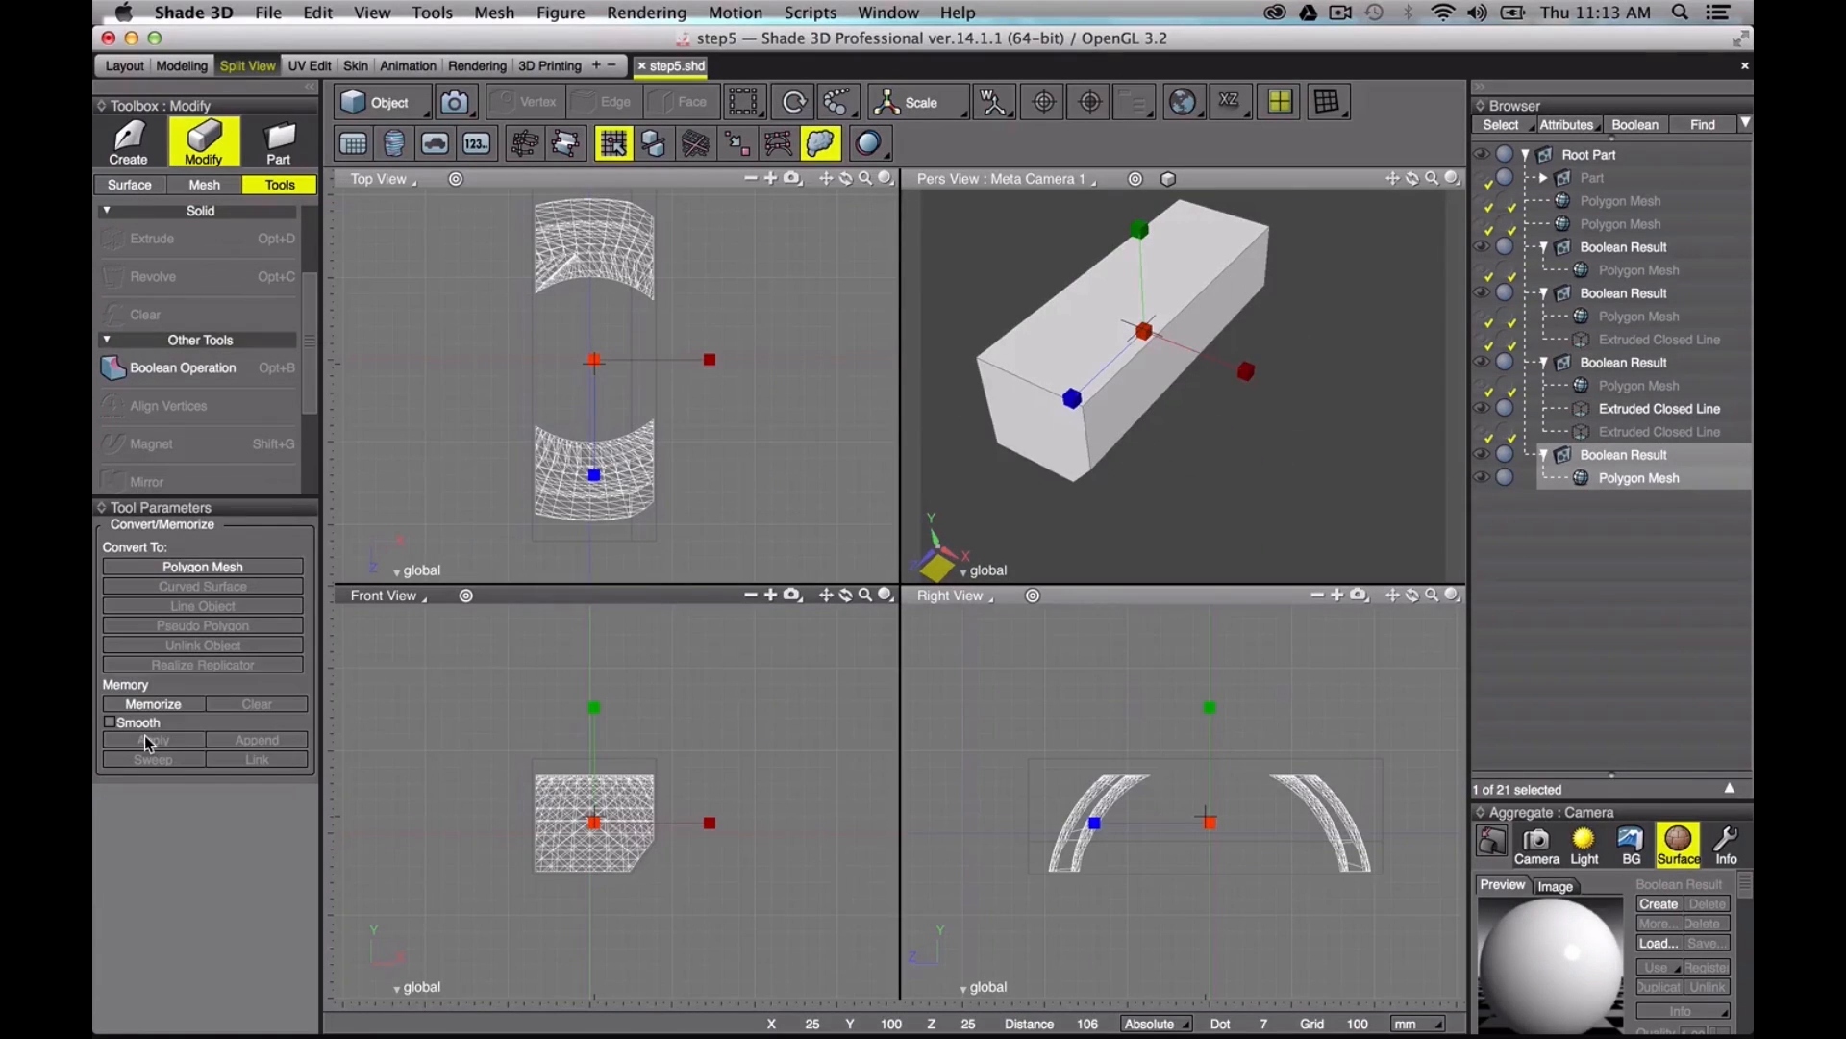
Step: Split the intersected mesh into individual pieces with Shell Separation and select each piece to check it
left_click(1612, 481)
left_click(1610, 478)
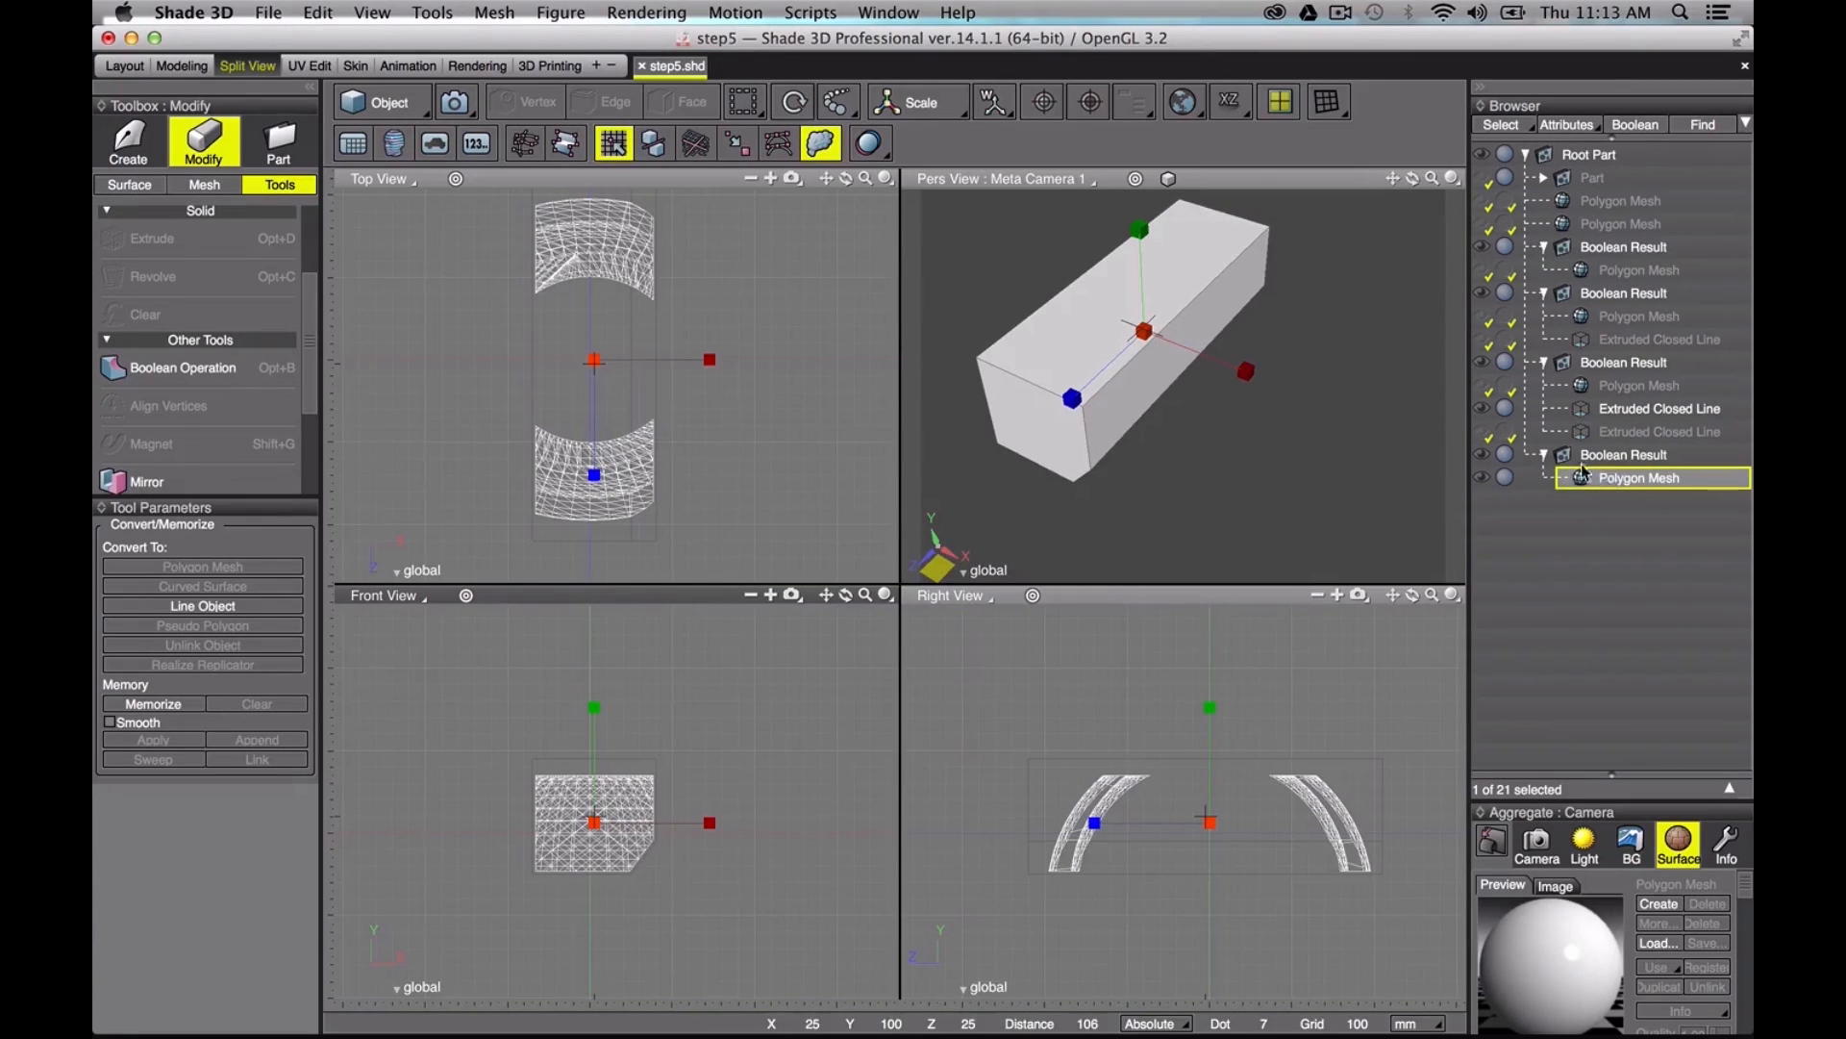
left_click(495, 12)
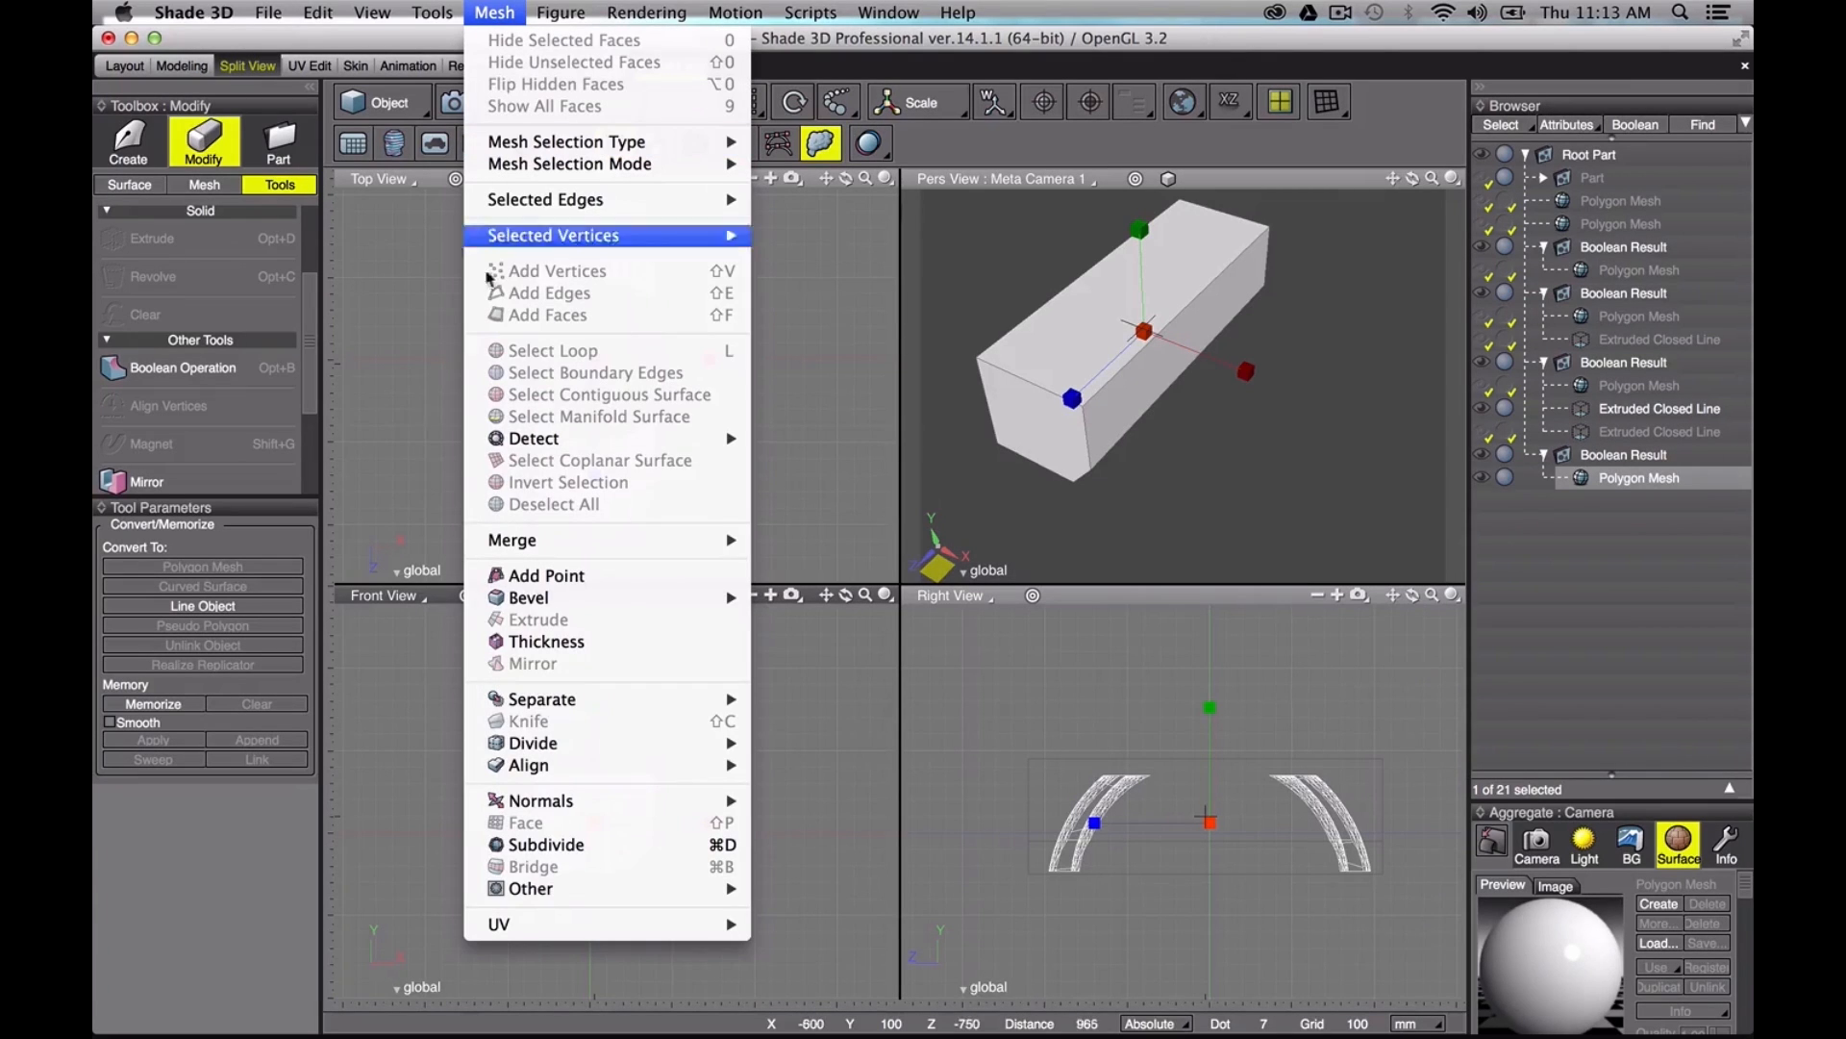
mouse_move(539, 699)
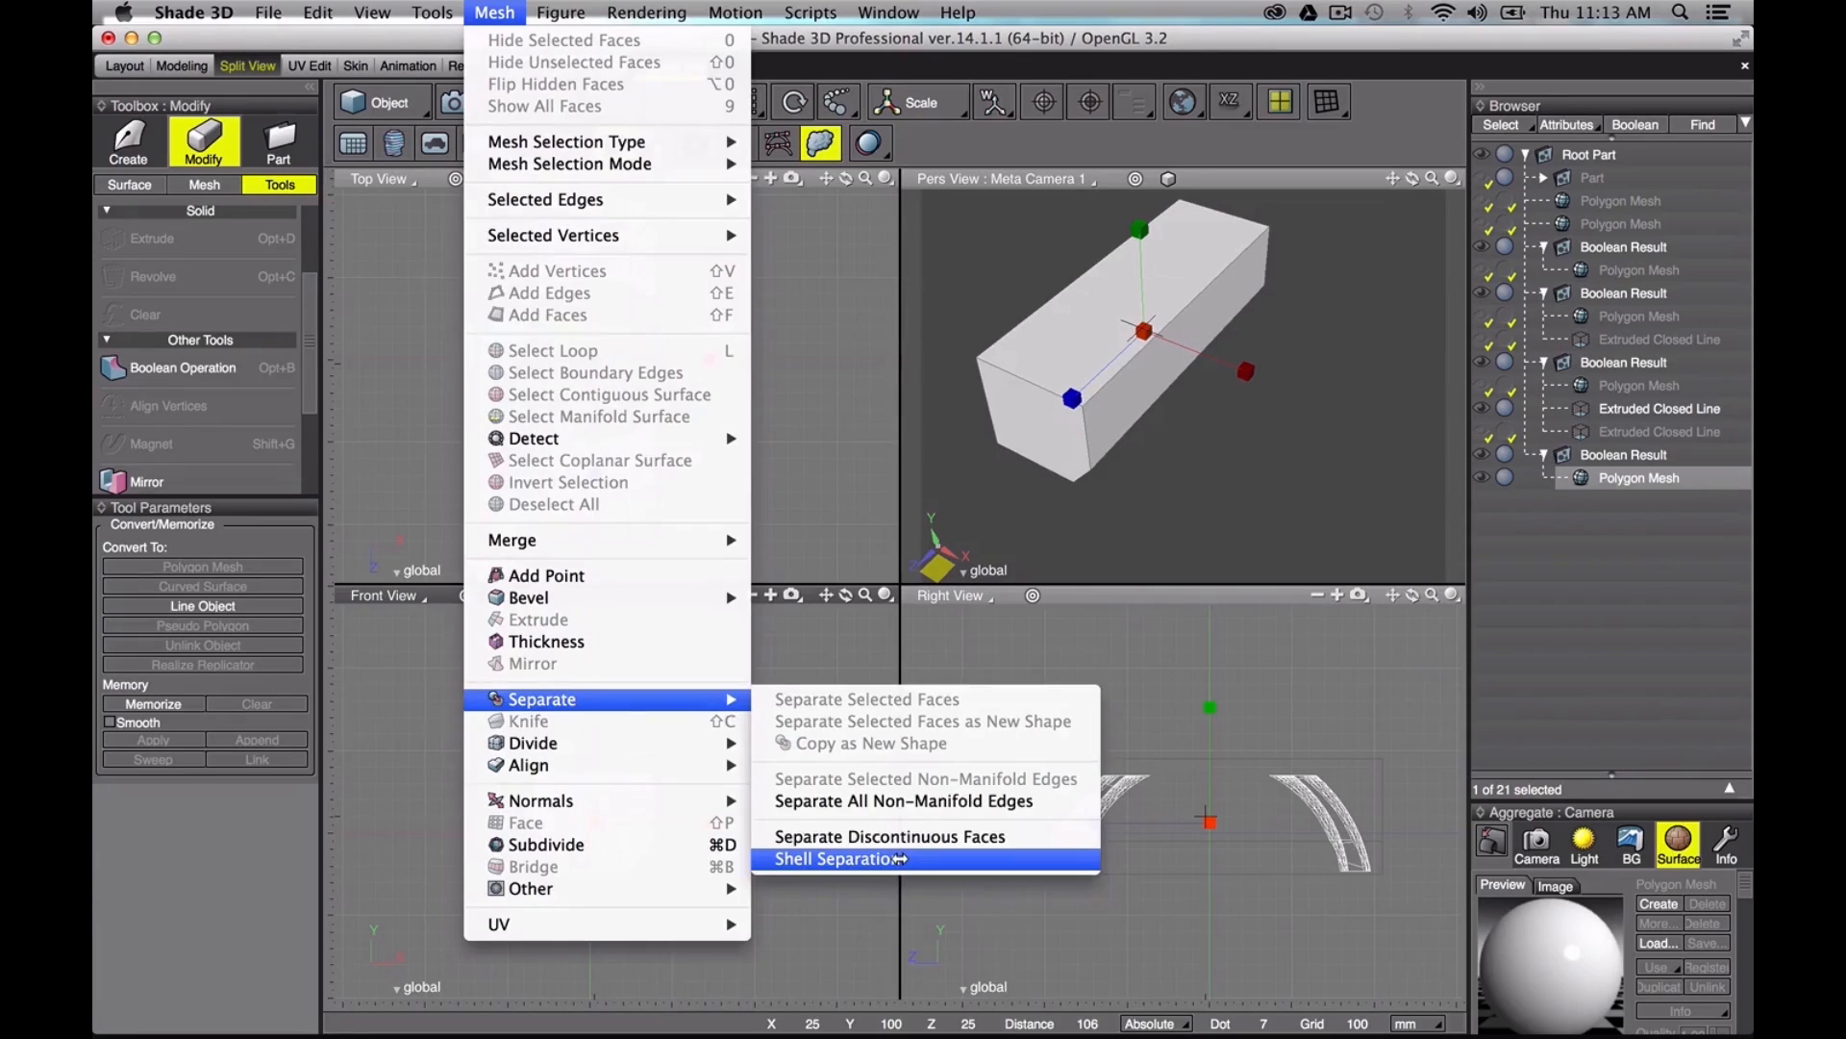
left_click(899, 859)
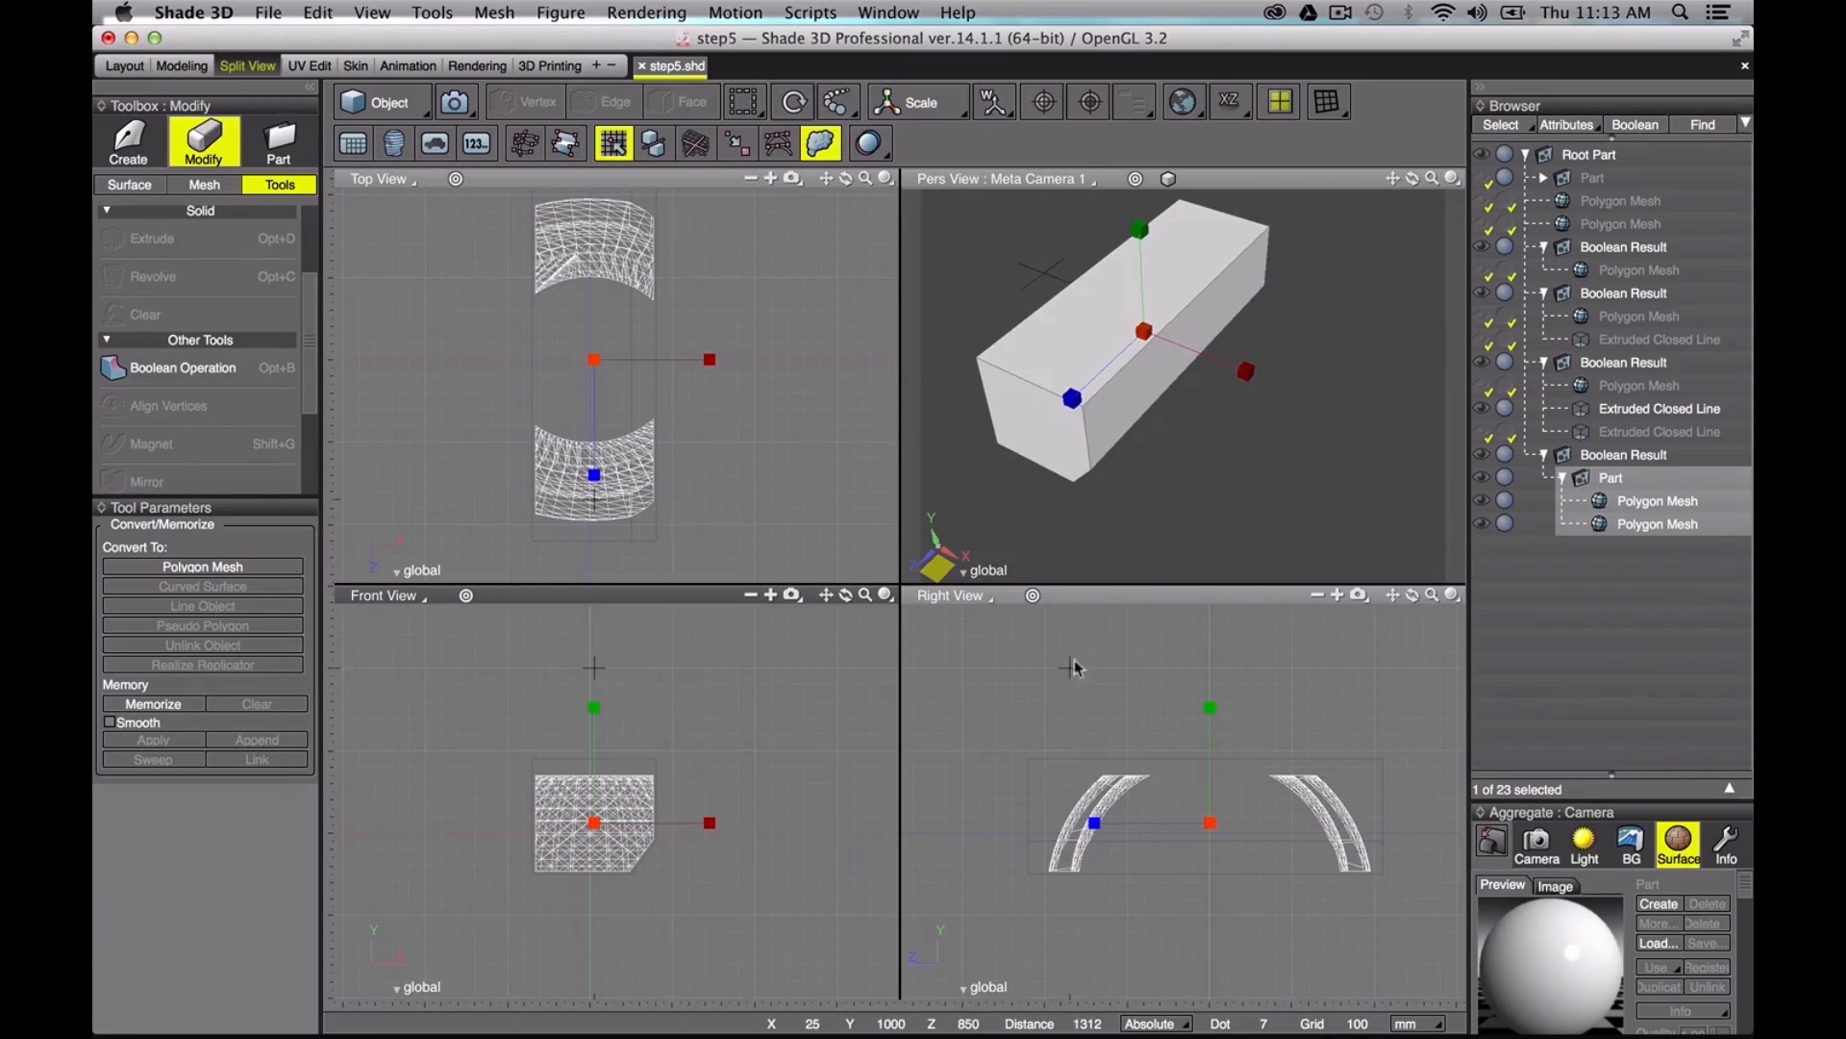
left_click(1660, 525)
left_click(1659, 502)
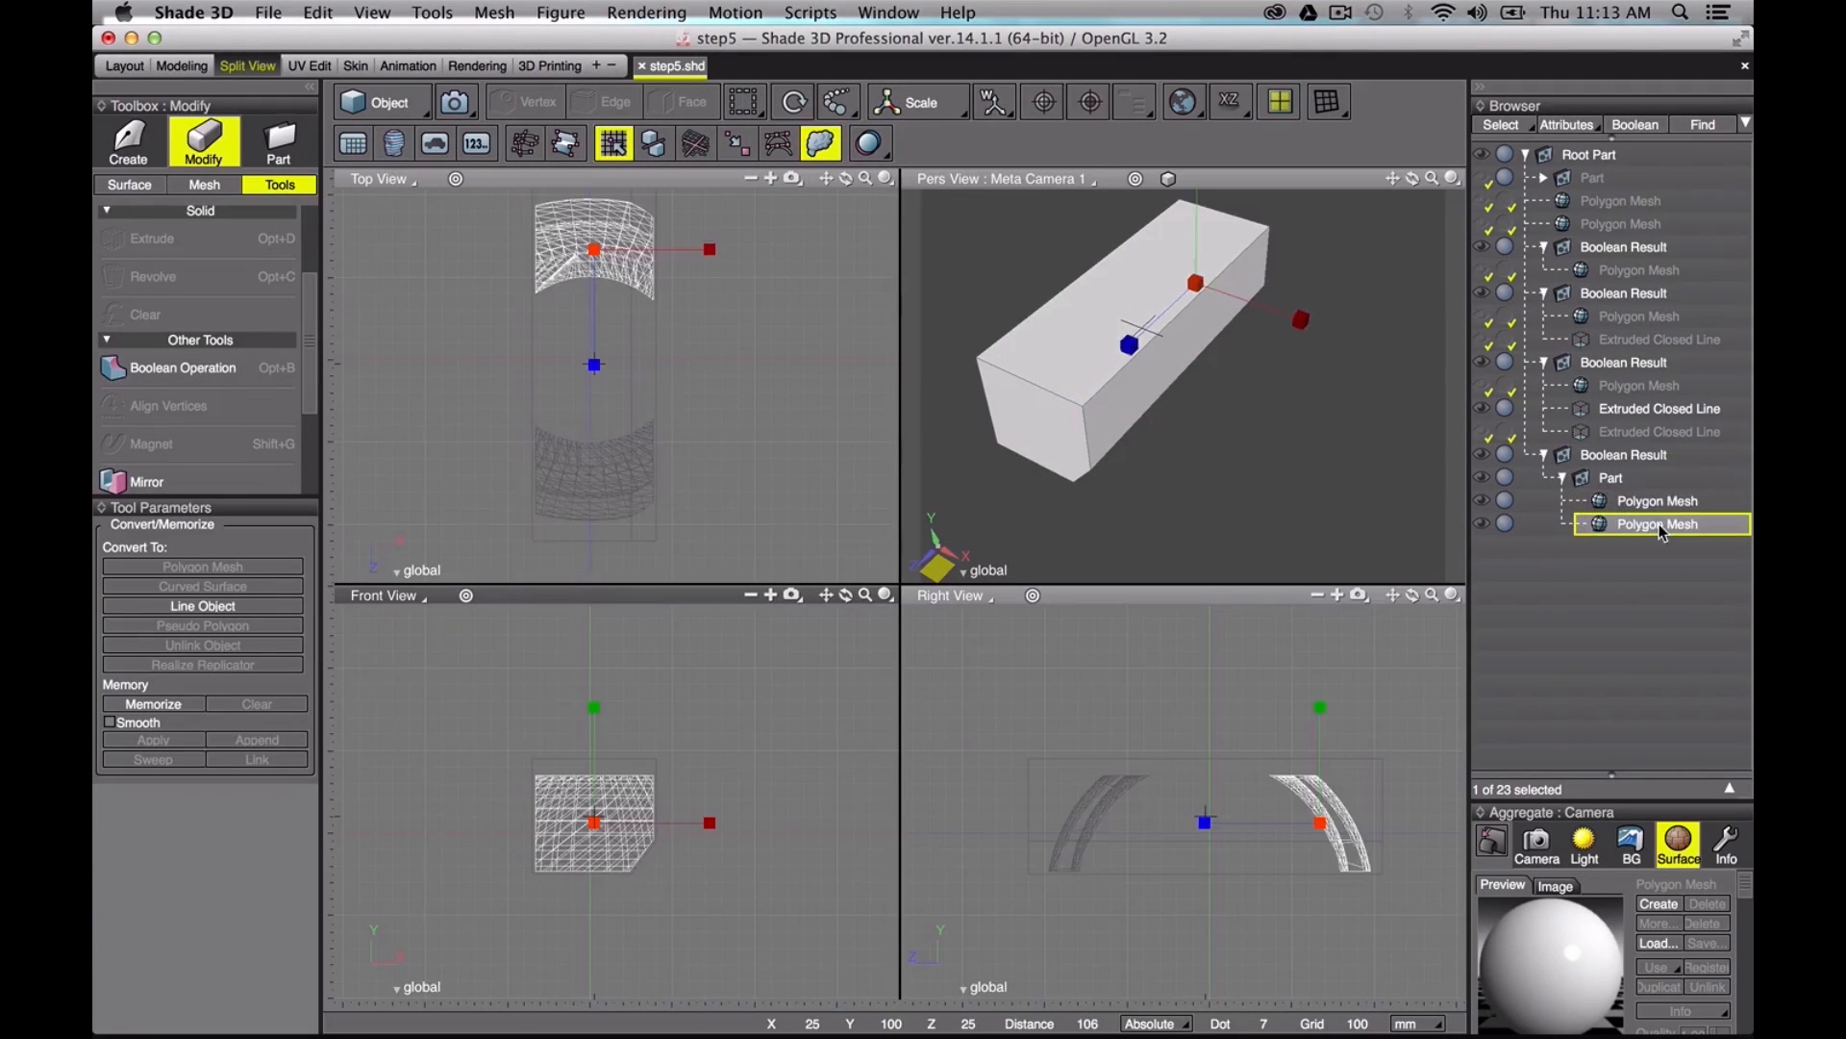
left_click(1650, 525)
left_click(1650, 529)
left_click(1651, 507)
left_click(1646, 531)
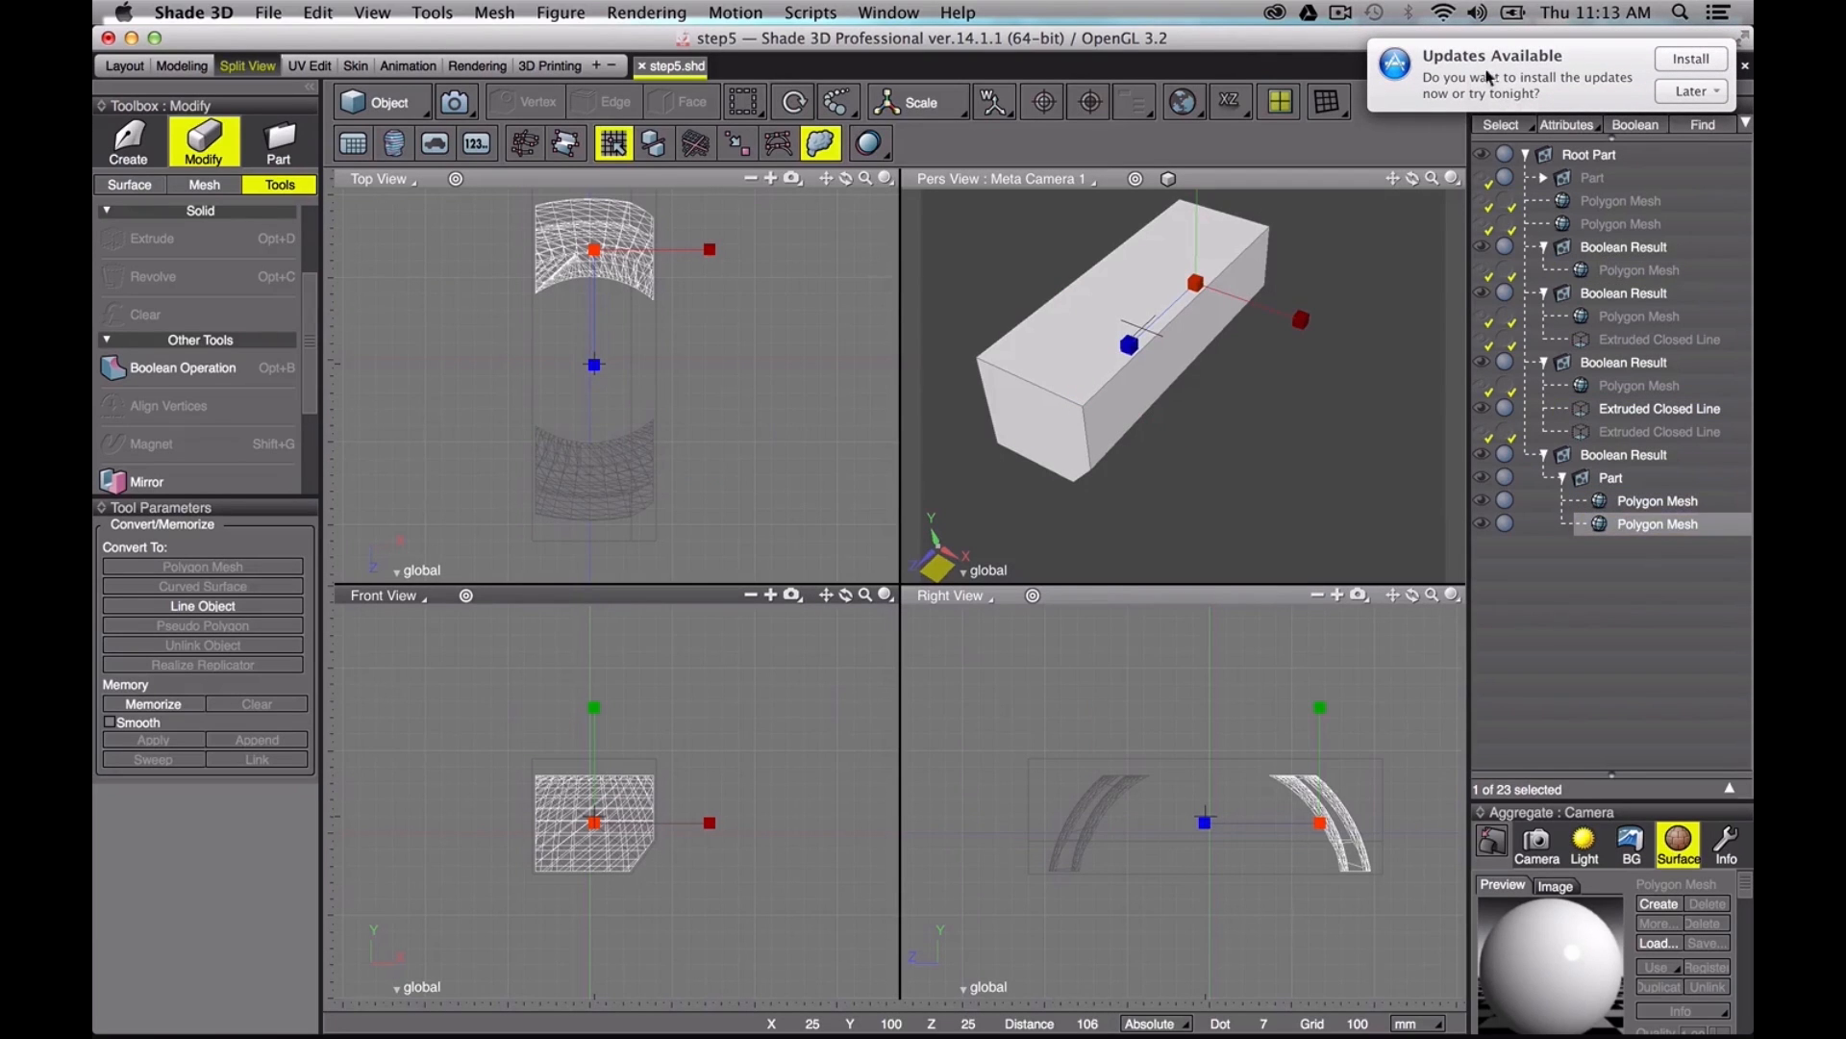
Step: Make the hidden dome mesh visible again and subtract the larger block from it with a Boolean Operation
left_click(1639, 385)
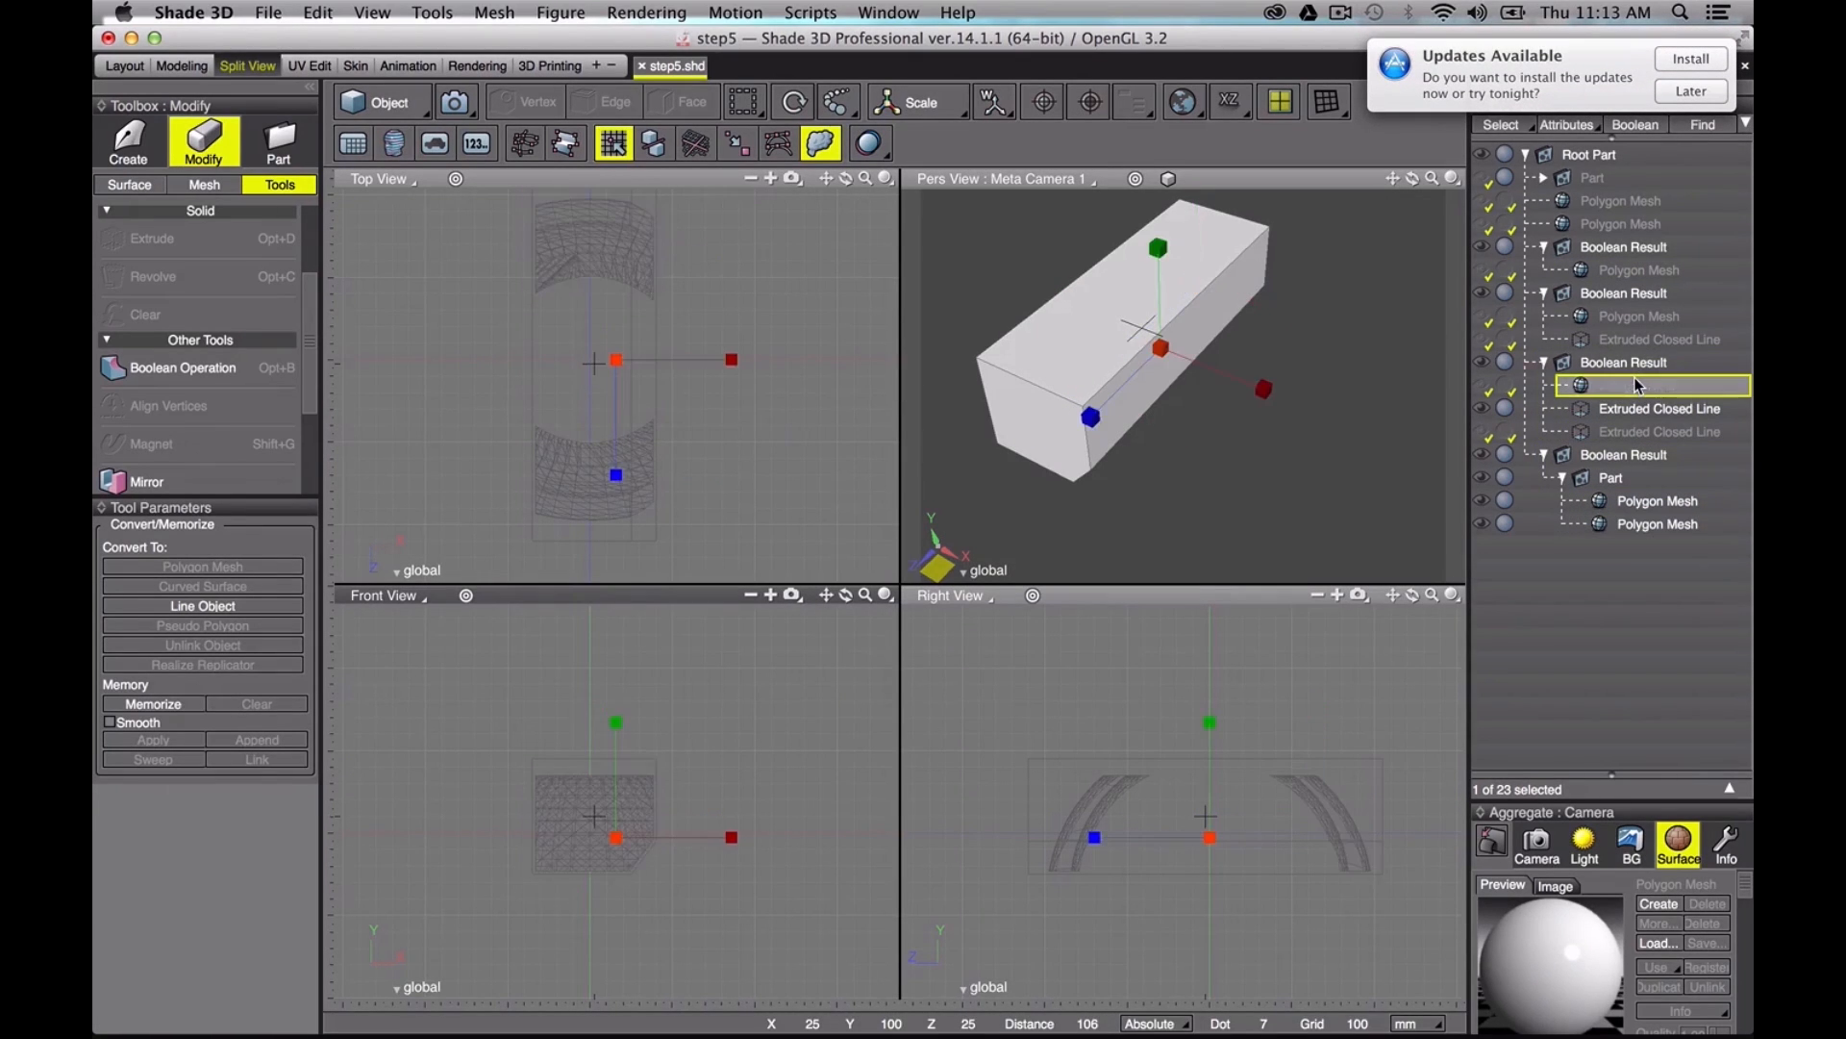
left_click(1698, 92)
left_click(1625, 123)
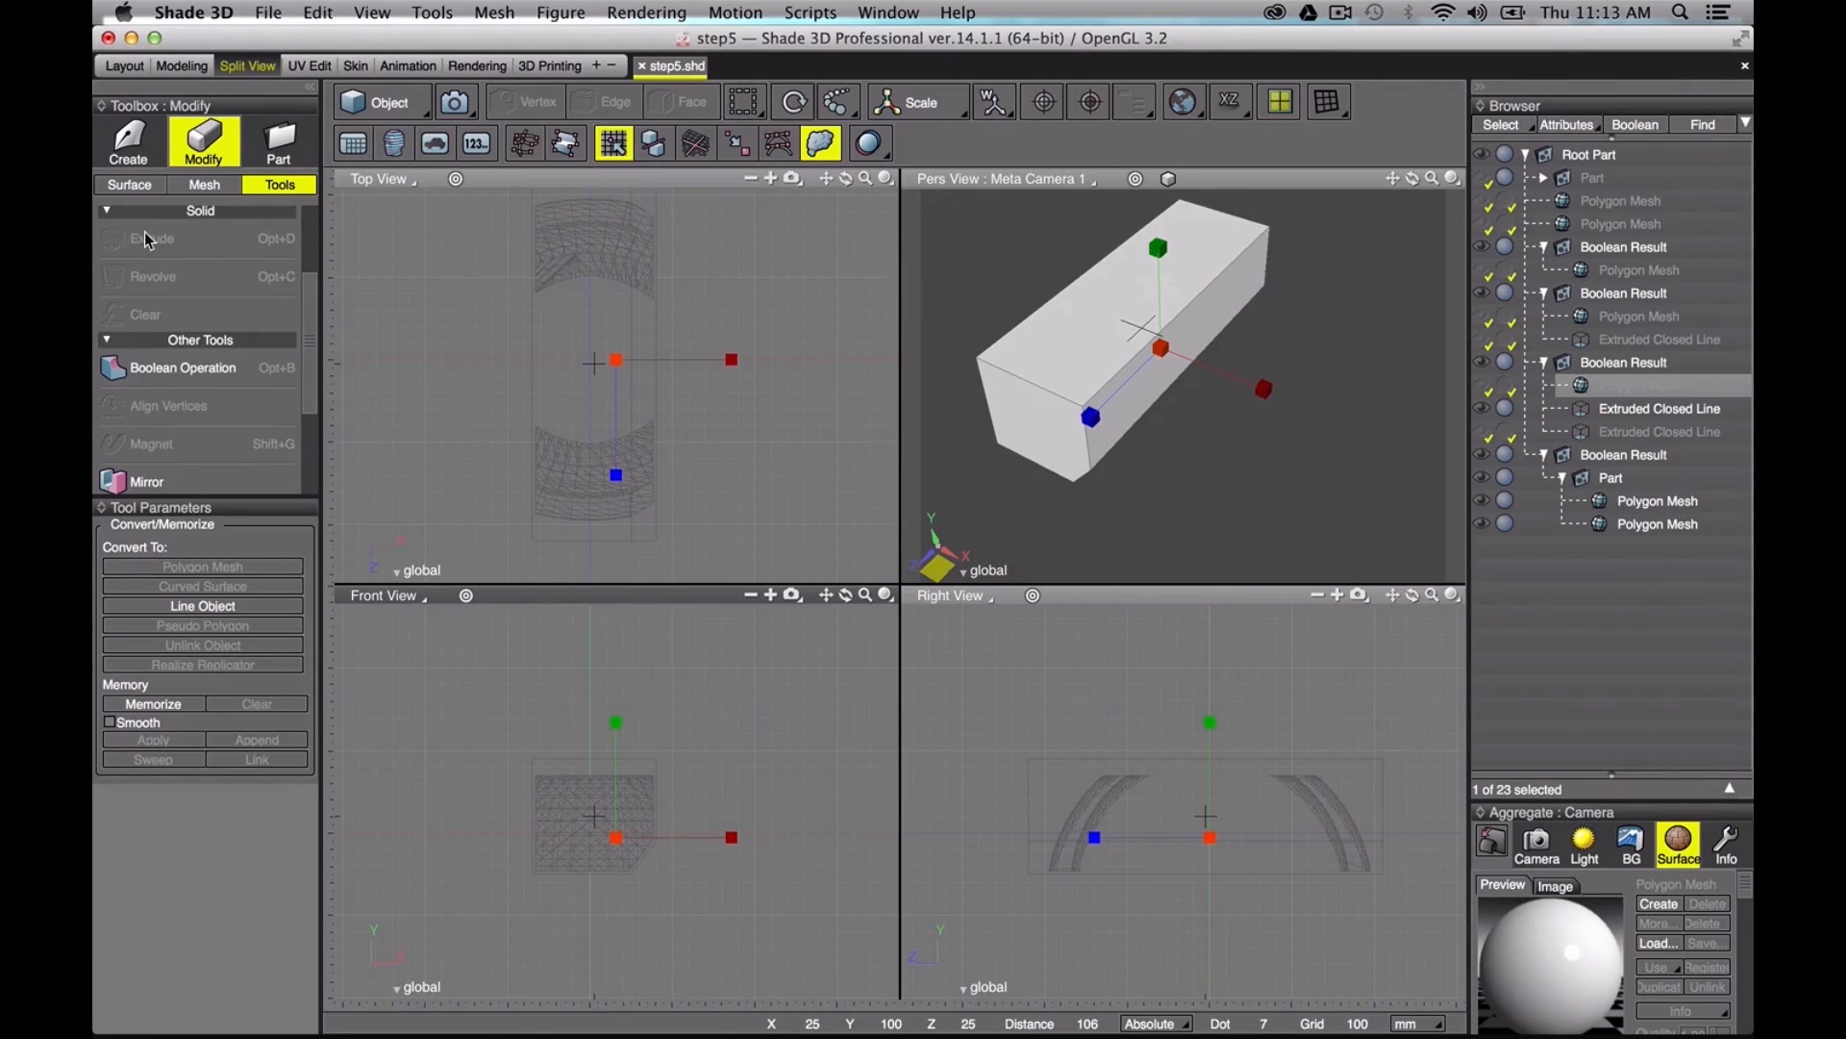
left_click(1481, 385)
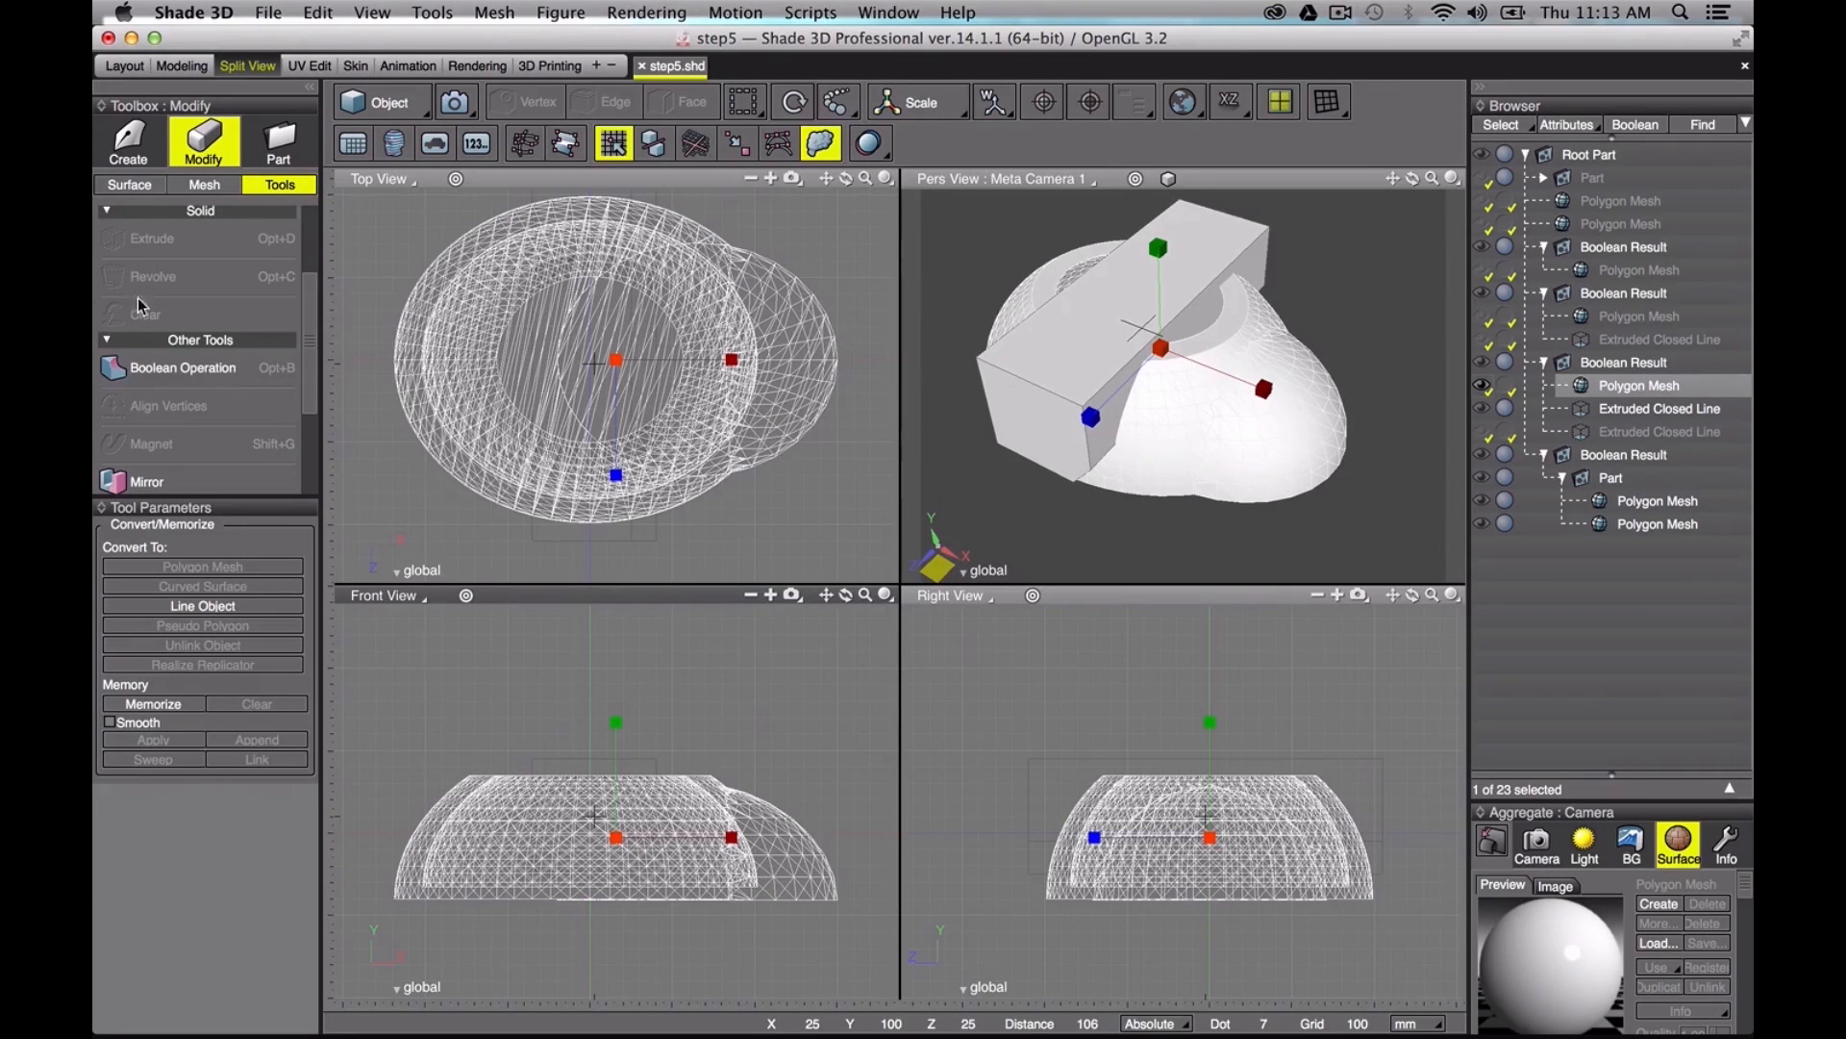
left_click(183, 367)
left_click(1673, 407)
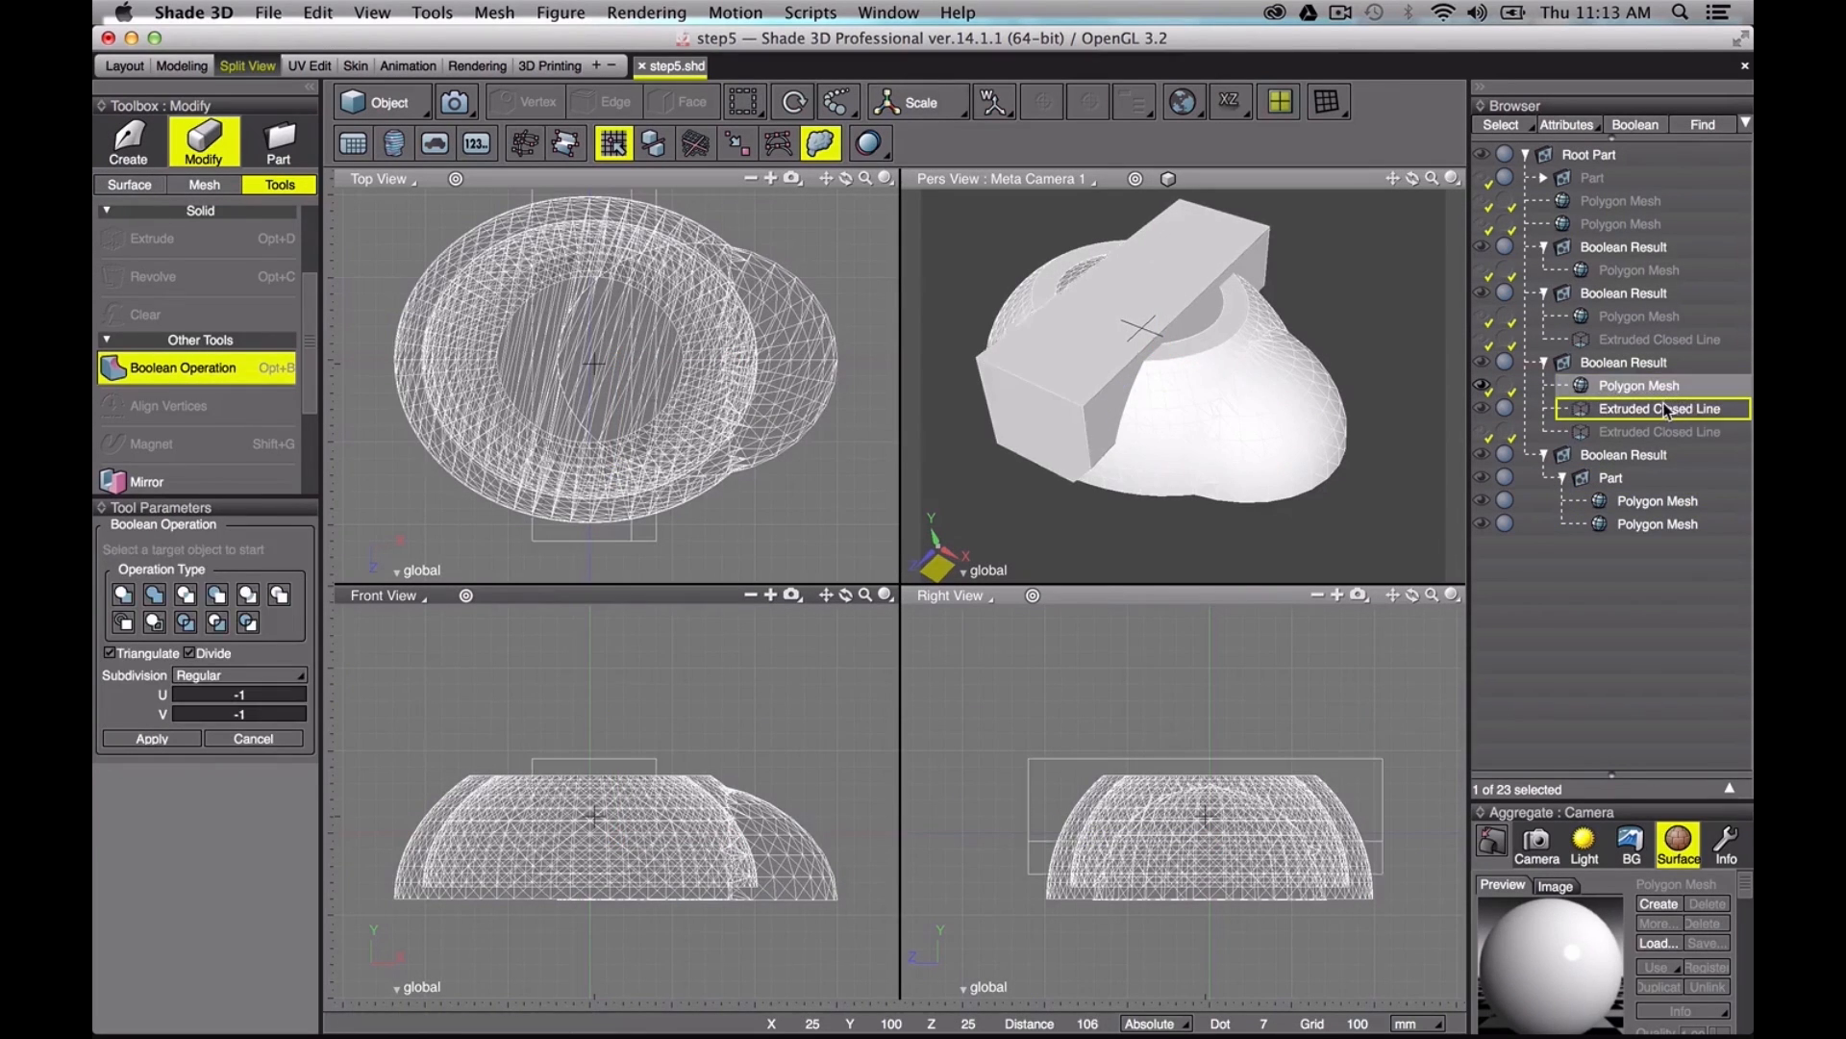
left_click(218, 596)
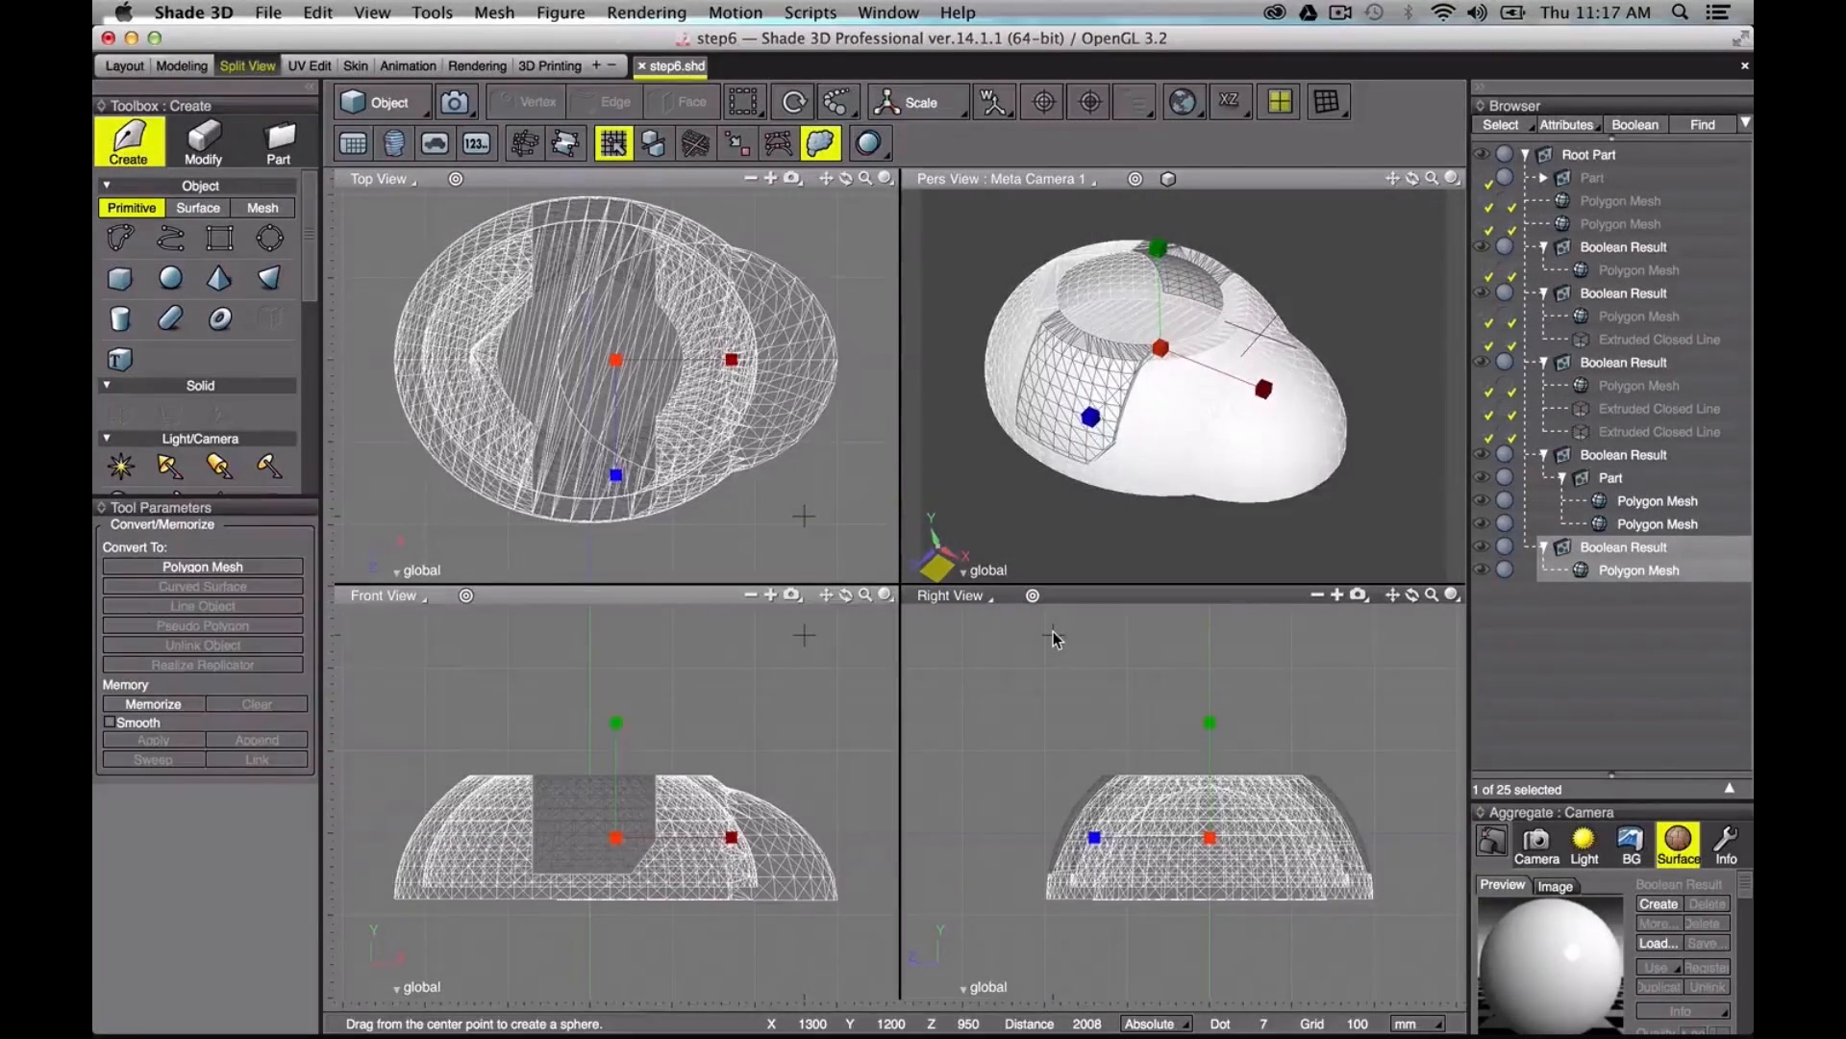
Step: Create two small spheres as eyes on the front of the smaller dome
left_click(1054, 633)
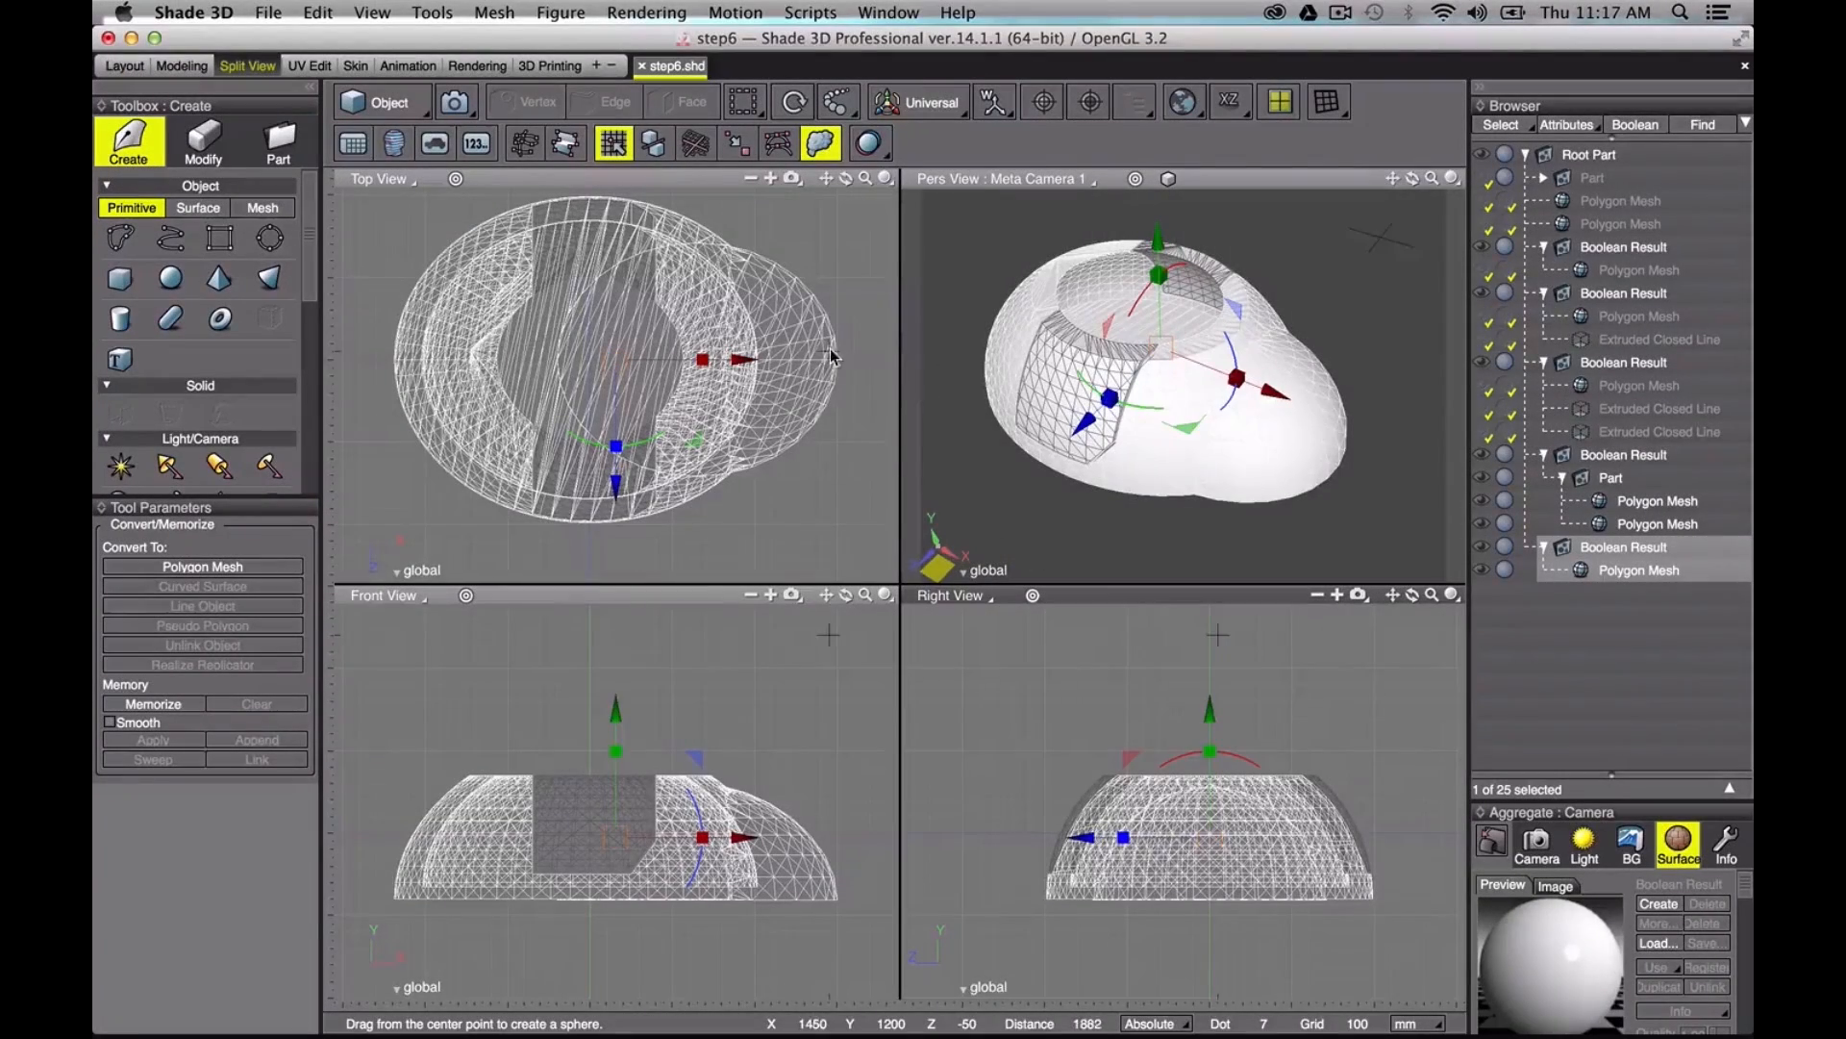
left_click(171, 278)
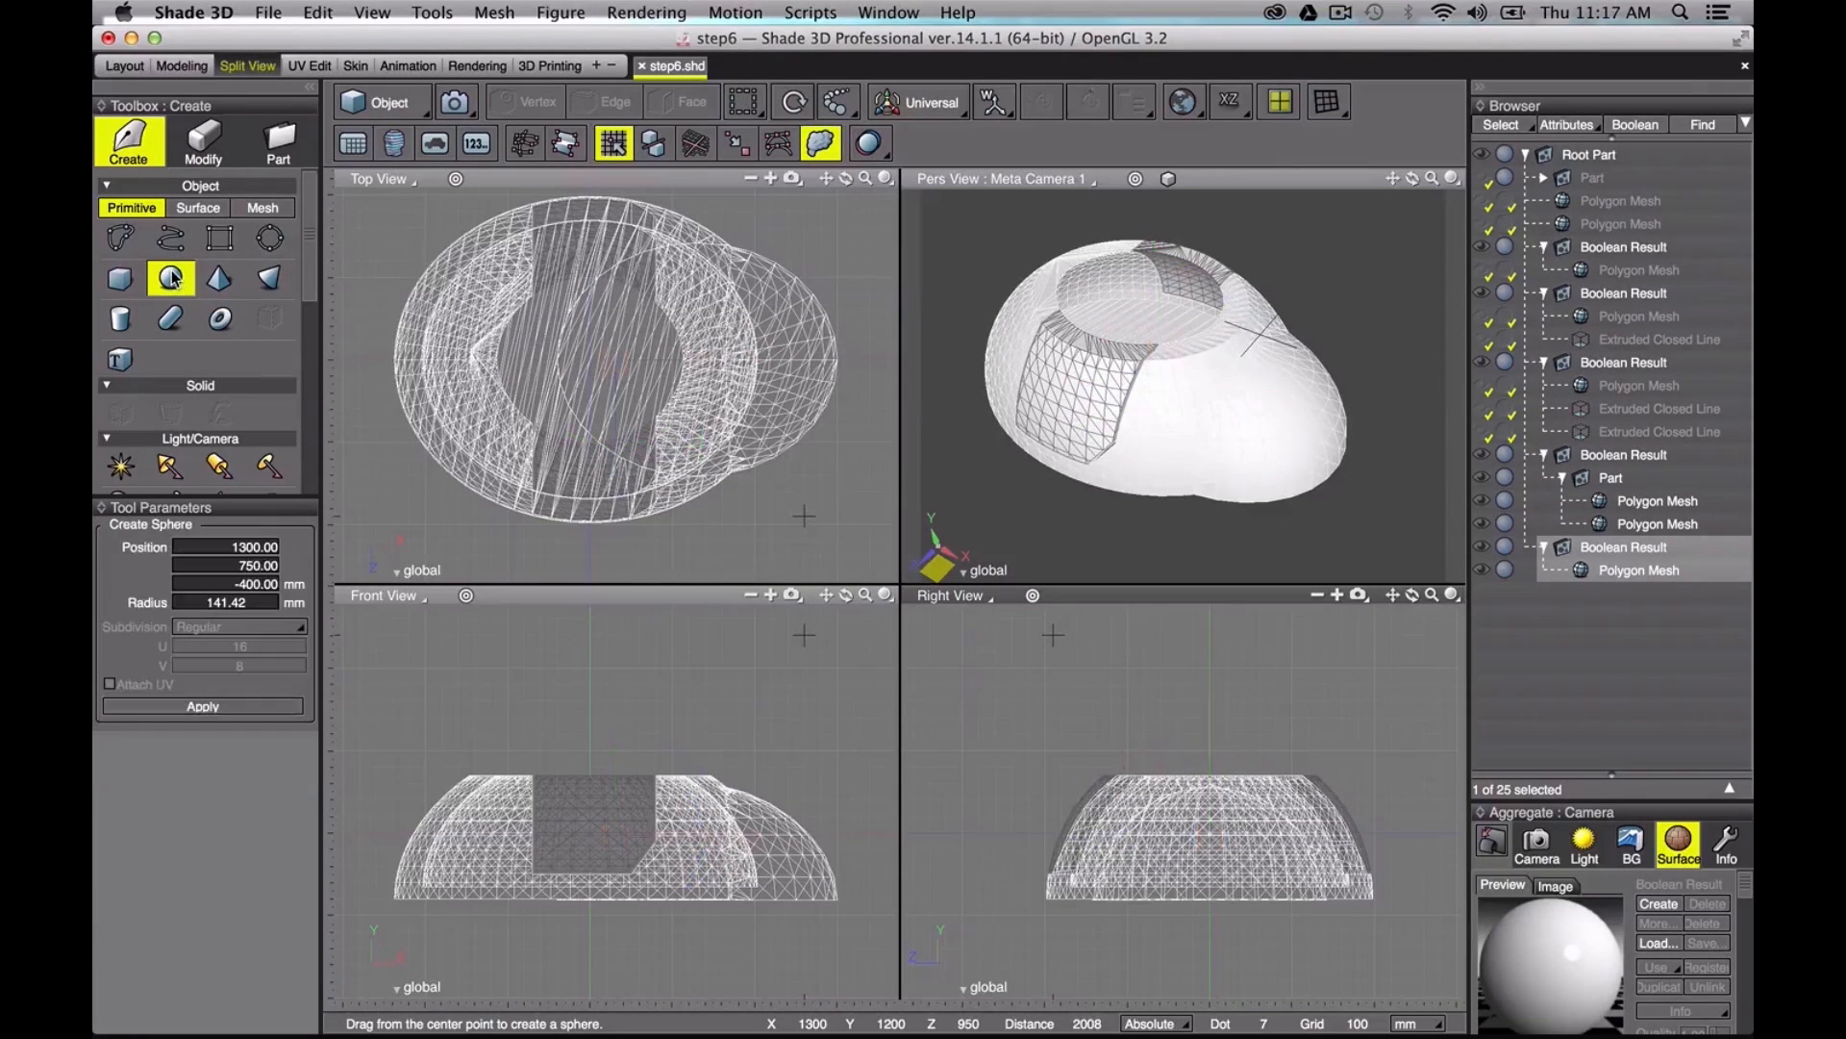
left_click_drag(802, 303, 813, 317)
left_click_drag(805, 609, 805, 844)
left_click_drag(806, 429, 808, 525)
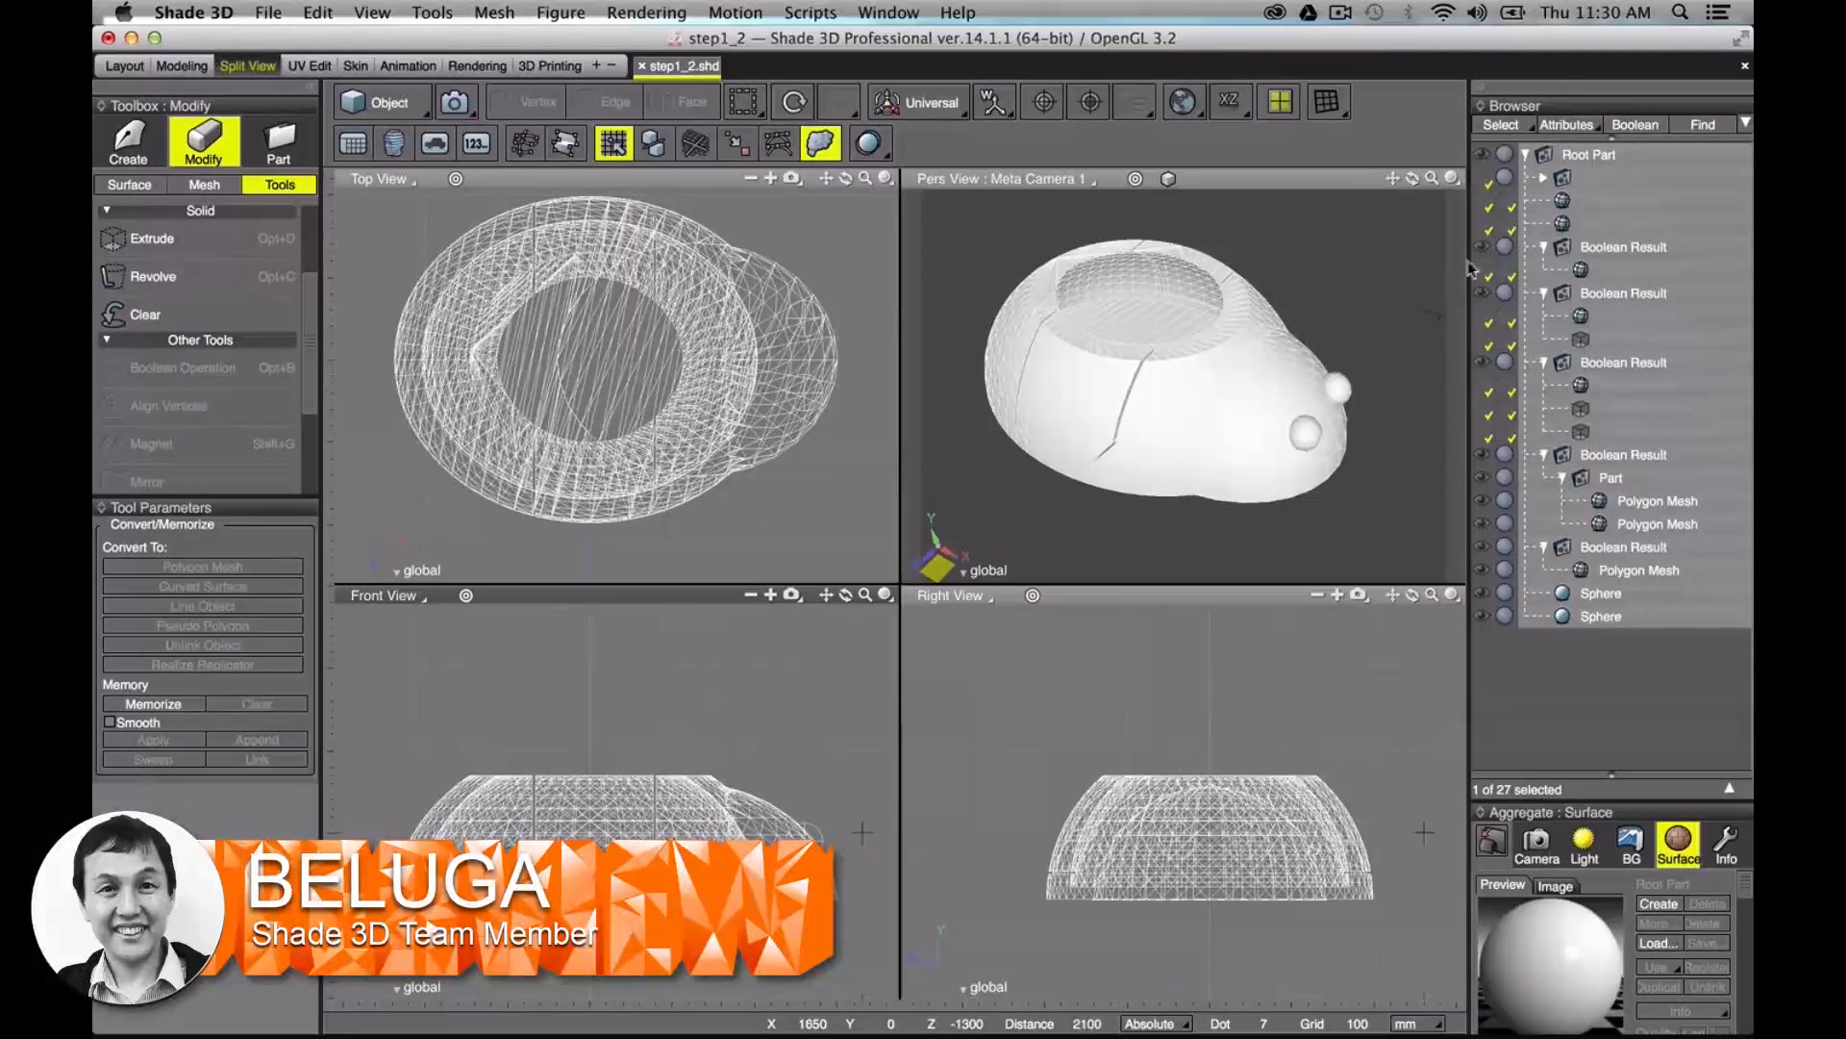
Step: Expand the original part down to its curved surfaces and collapse the Boolean Result groups in the object tree
left_click(1543, 178)
left_click(1556, 596)
left_click(1544, 687)
left_click(1550, 596)
left_click(1546, 595)
left_click(1546, 503)
left_click(1546, 503)
left_click(1547, 434)
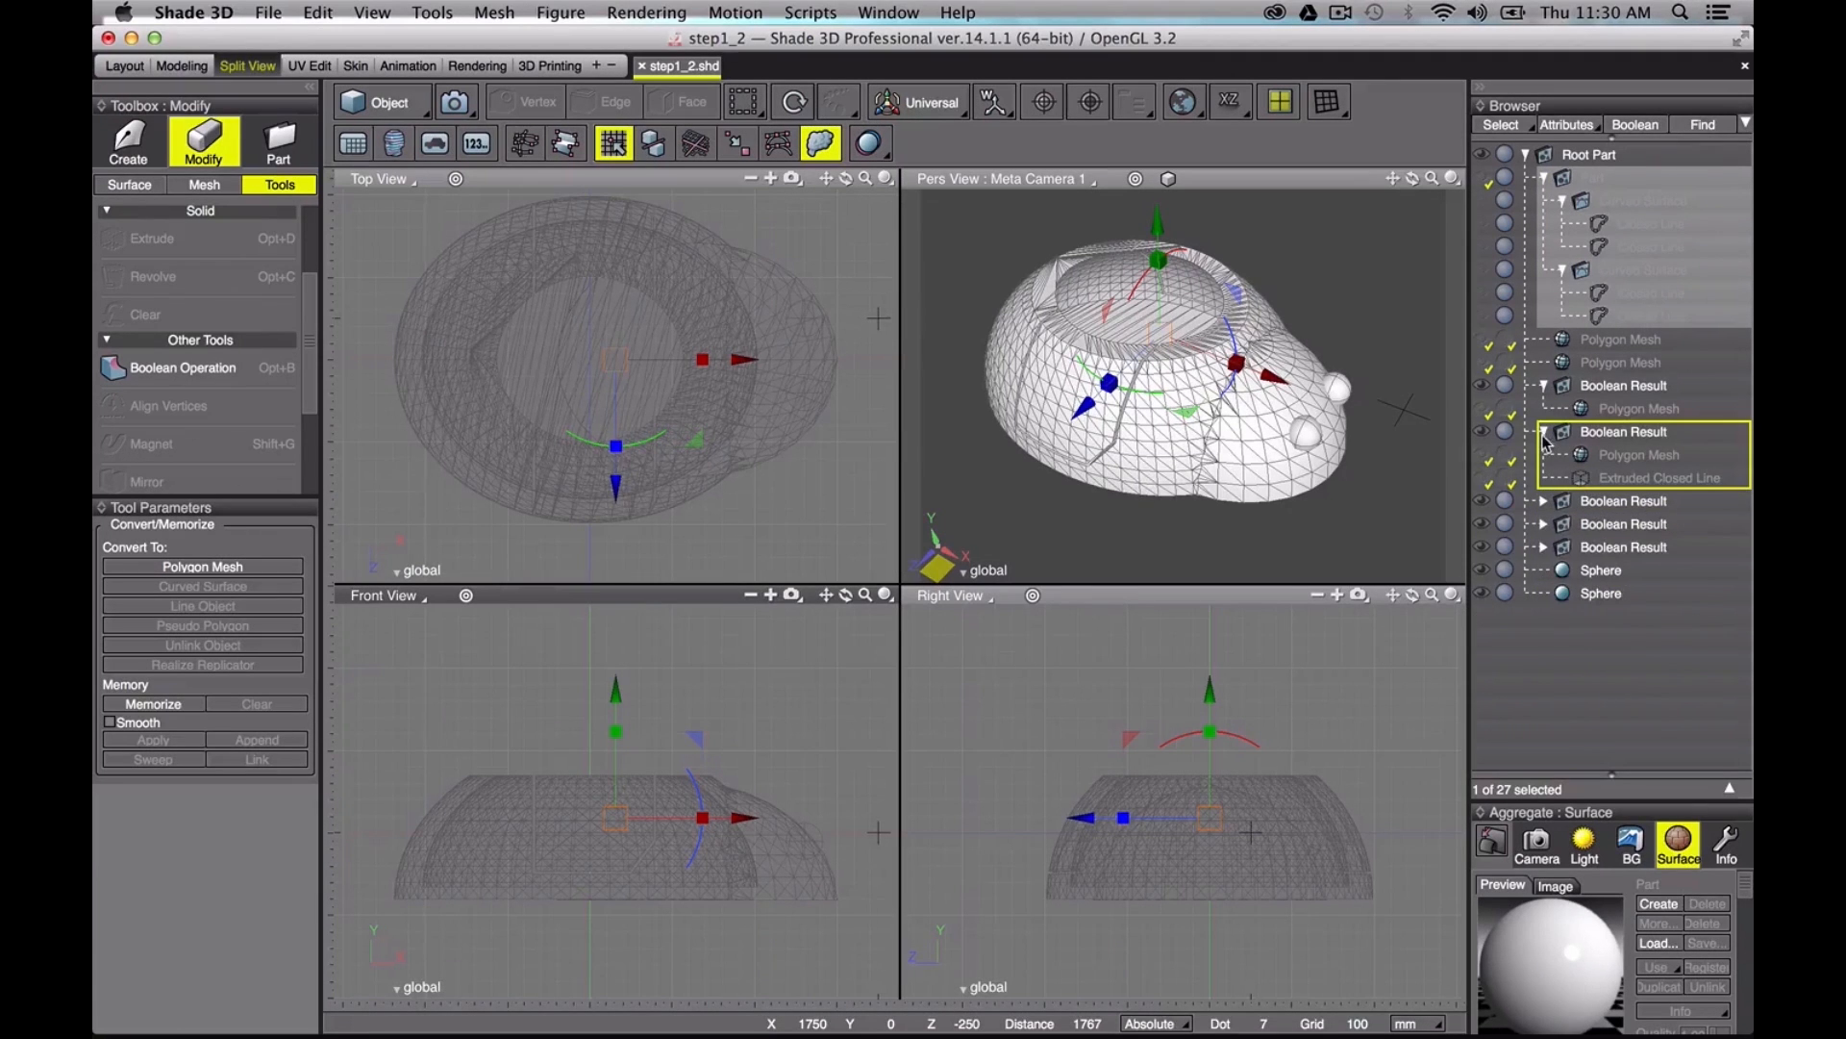
left_click(1546, 435)
left_click(1540, 390)
left_click(1542, 386)
Step: Show the large dome's original curved surface and paste two copies of it in place
left_click(1608, 205)
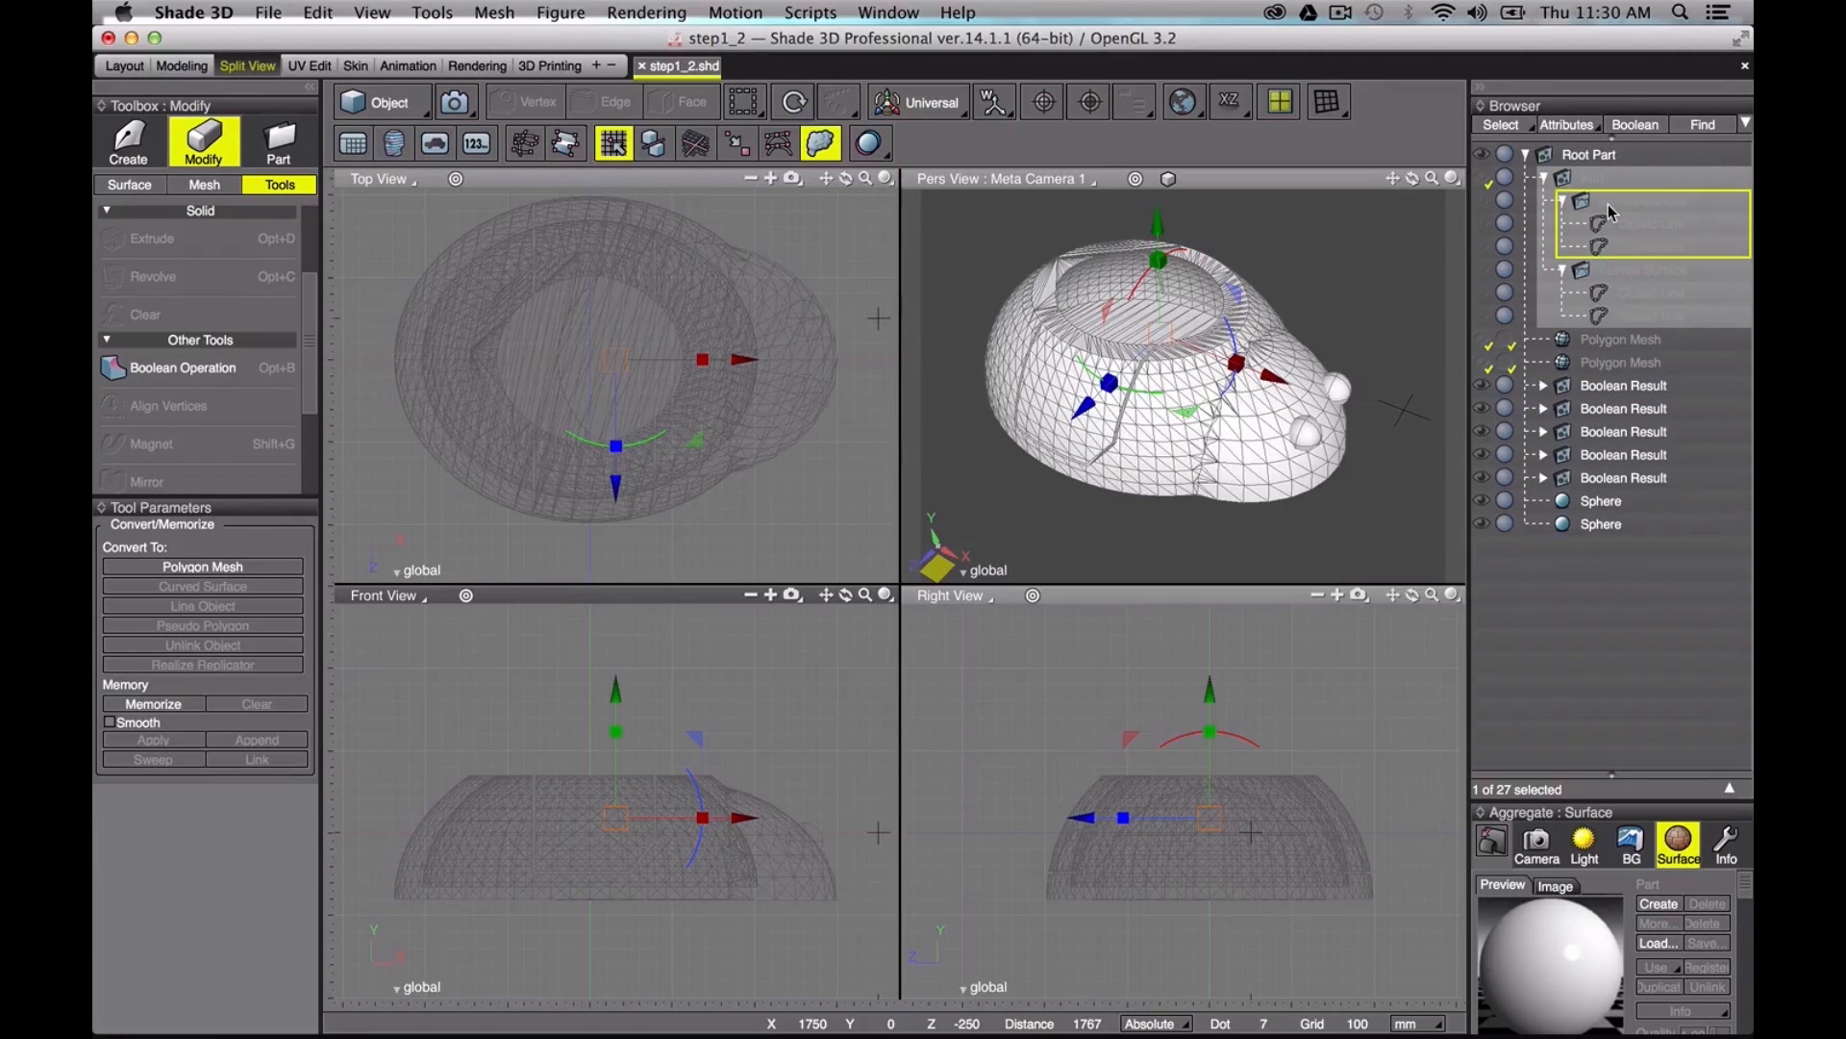
left_click(1483, 200)
key("super+v")
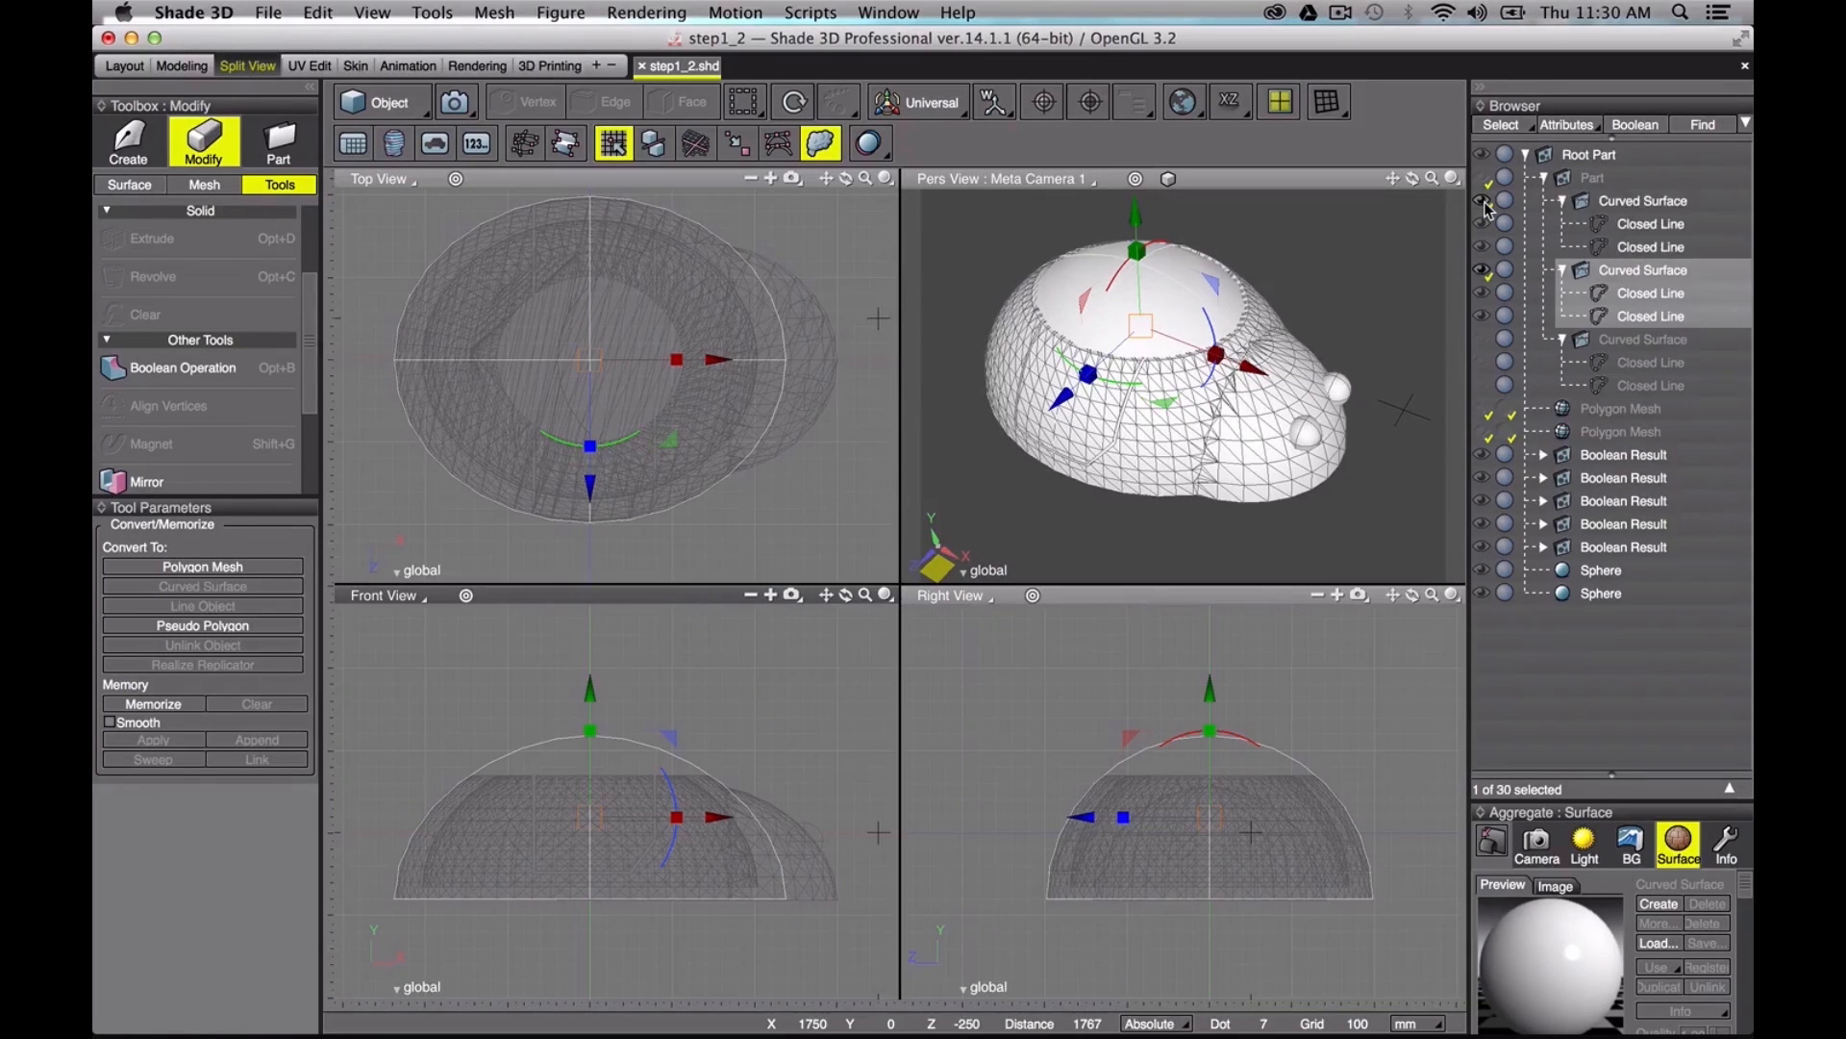
key("super+v")
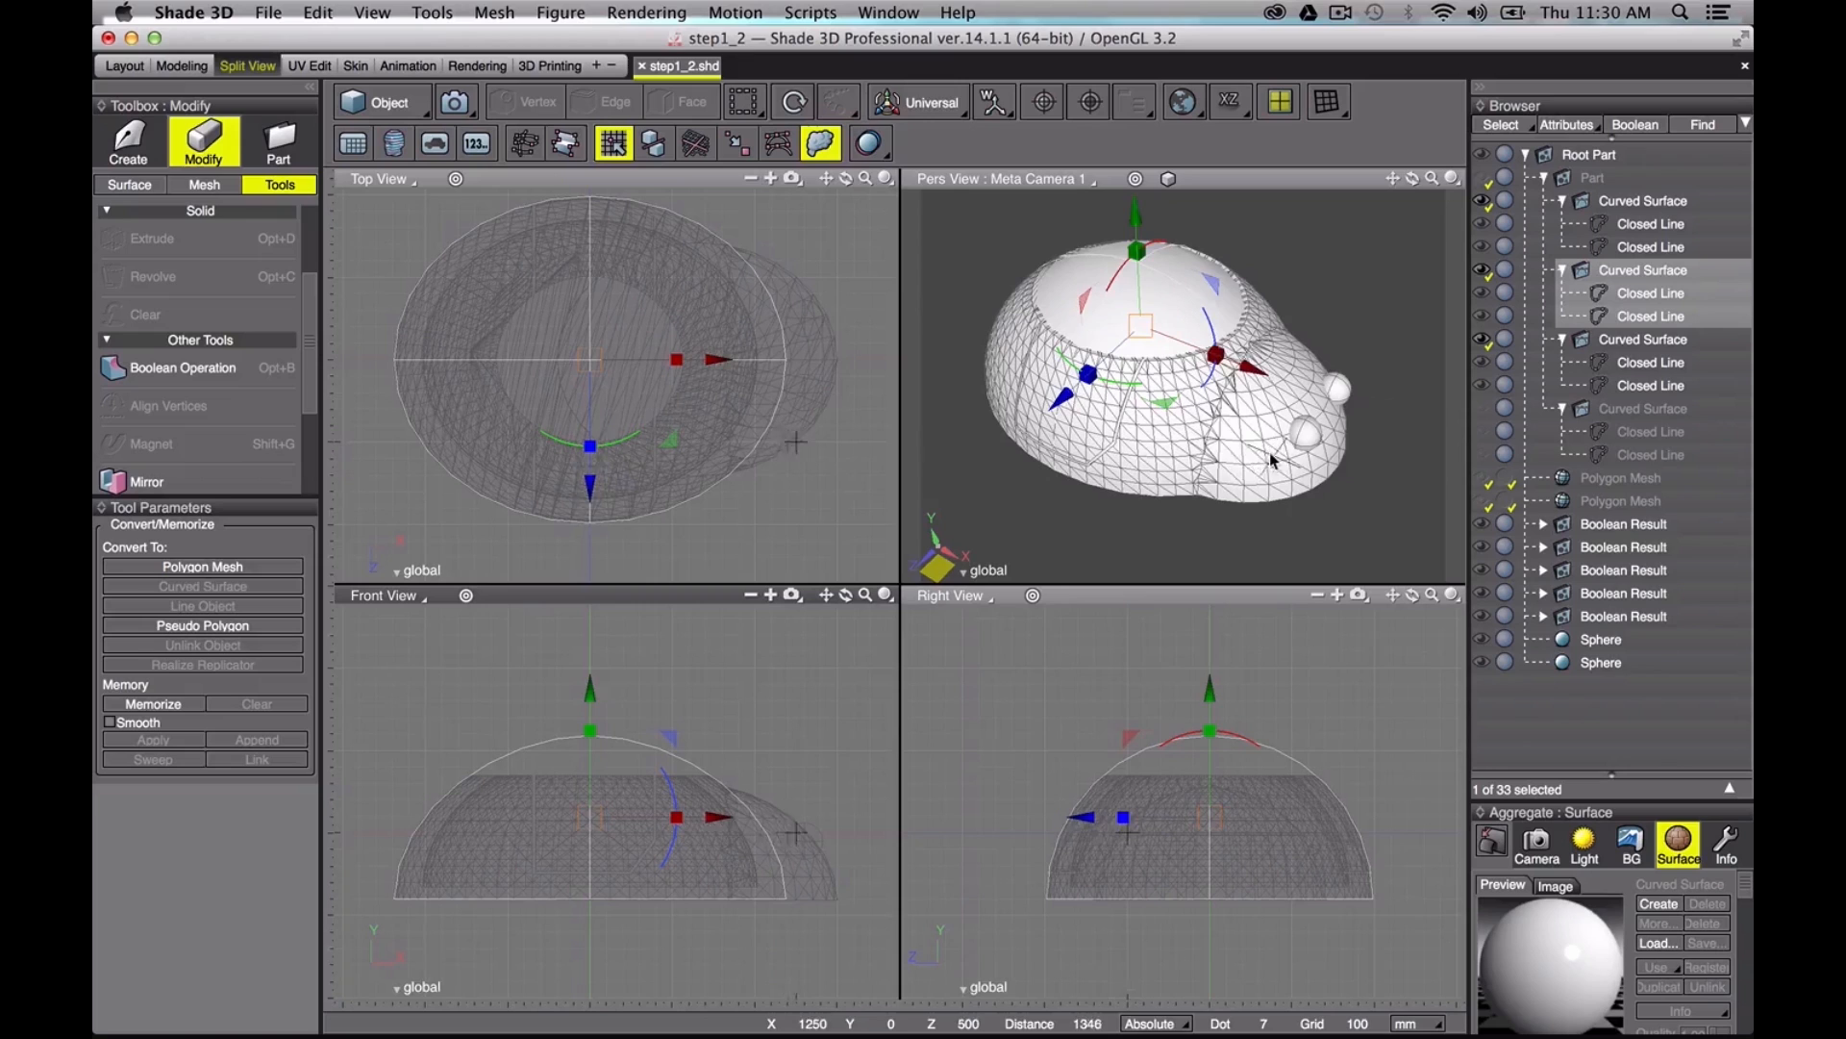
Step: Scale one dome copy uniformly to 1.01, and enlarge the other copy and raise it 50 mm along Y
key("r")
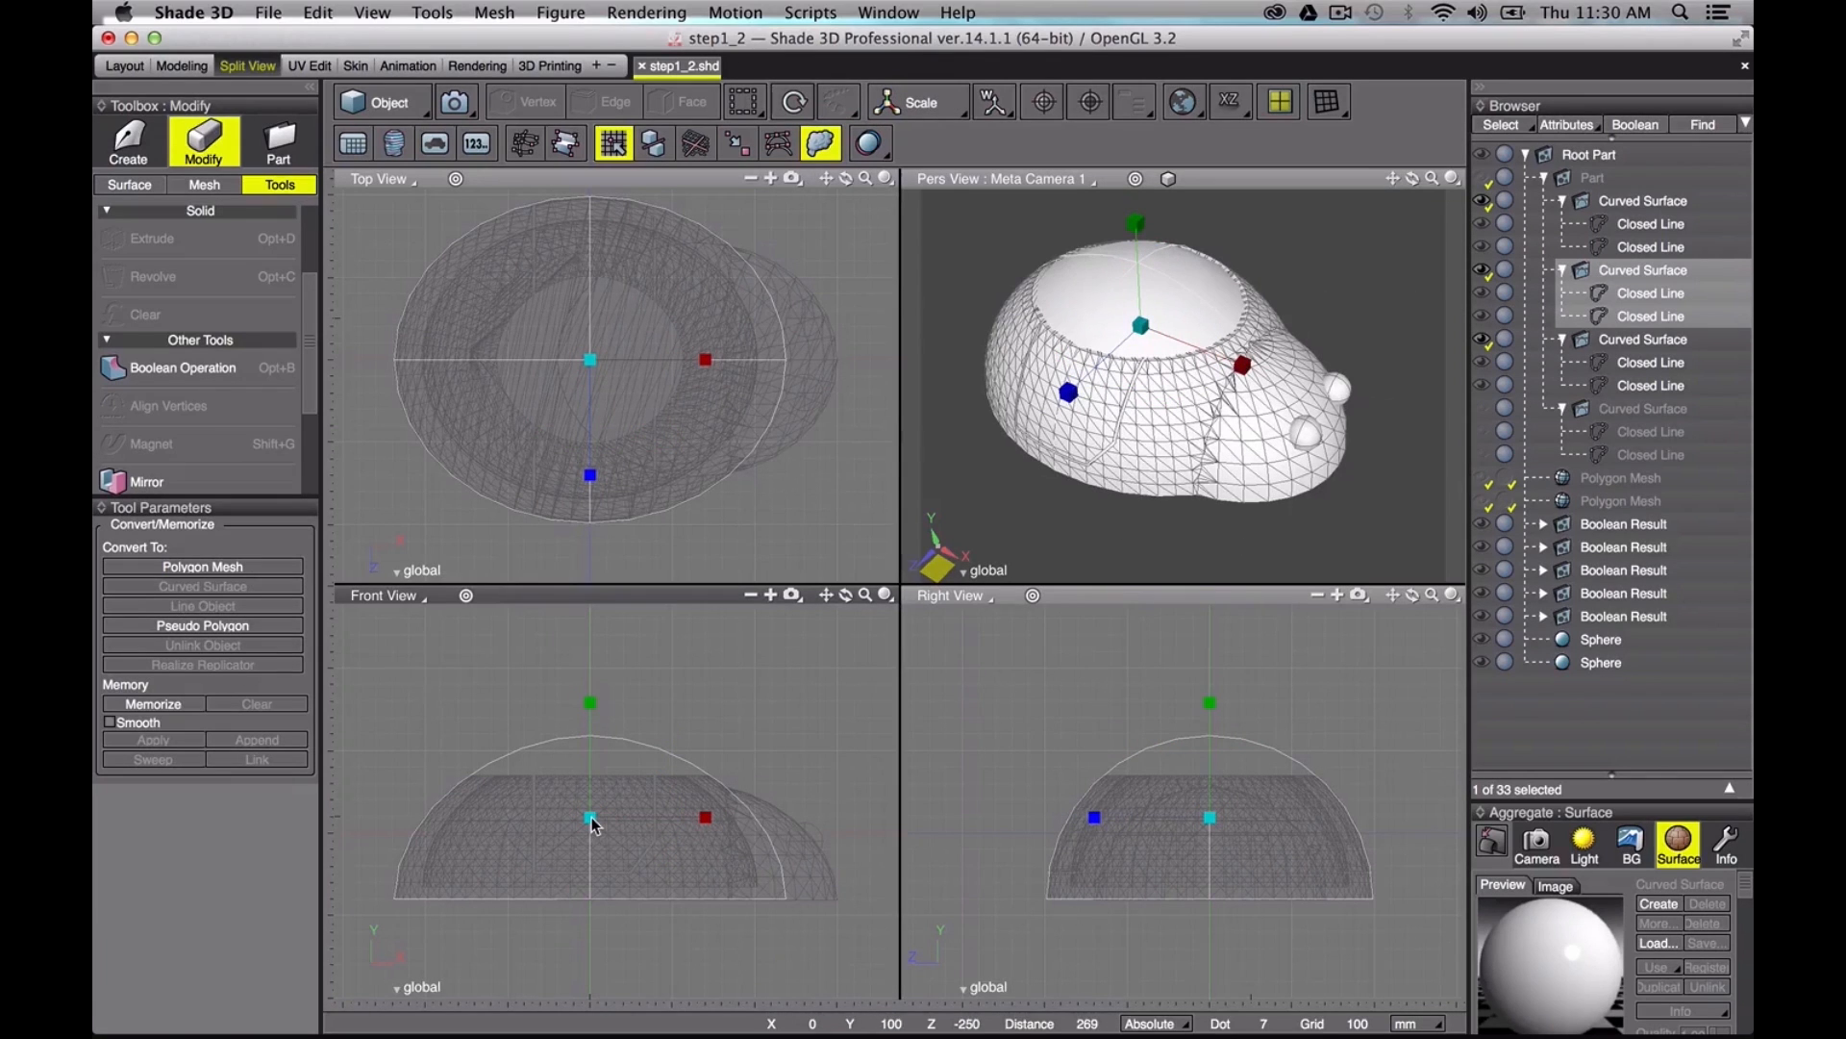
left_click_drag(593, 820, 592, 817)
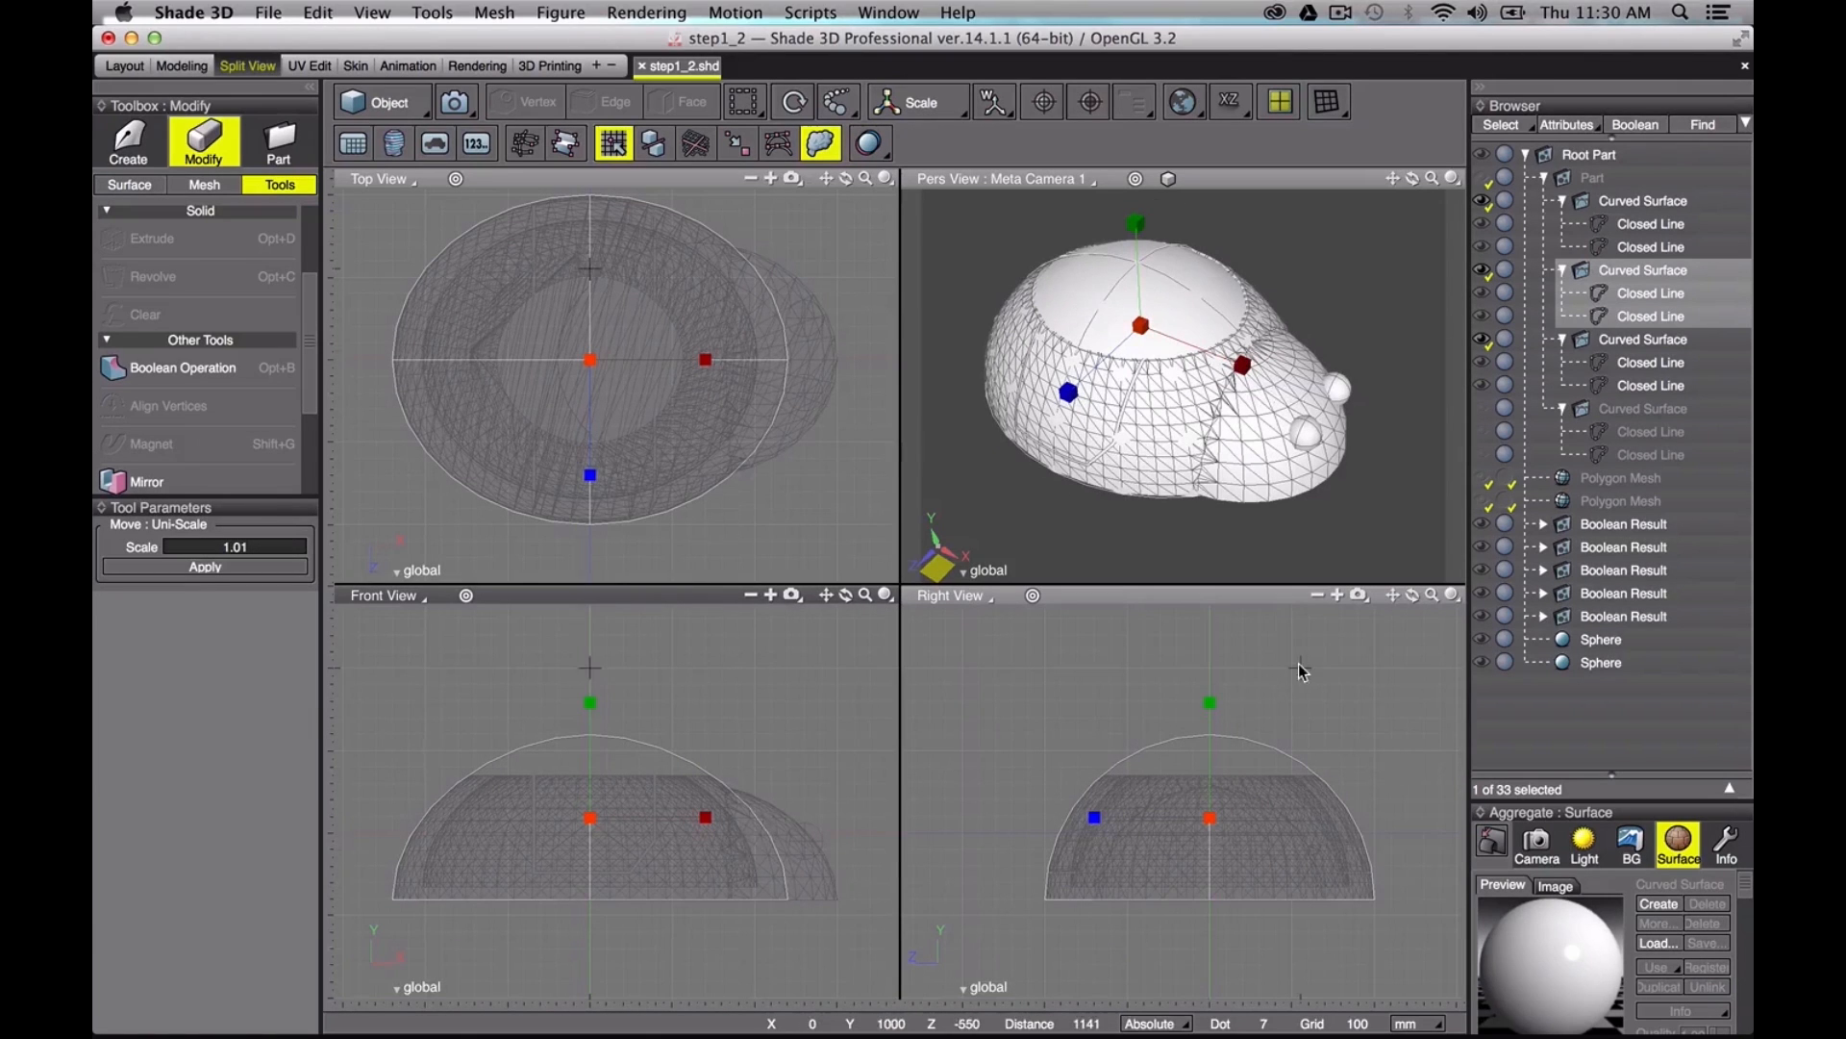
left_click(1639, 343)
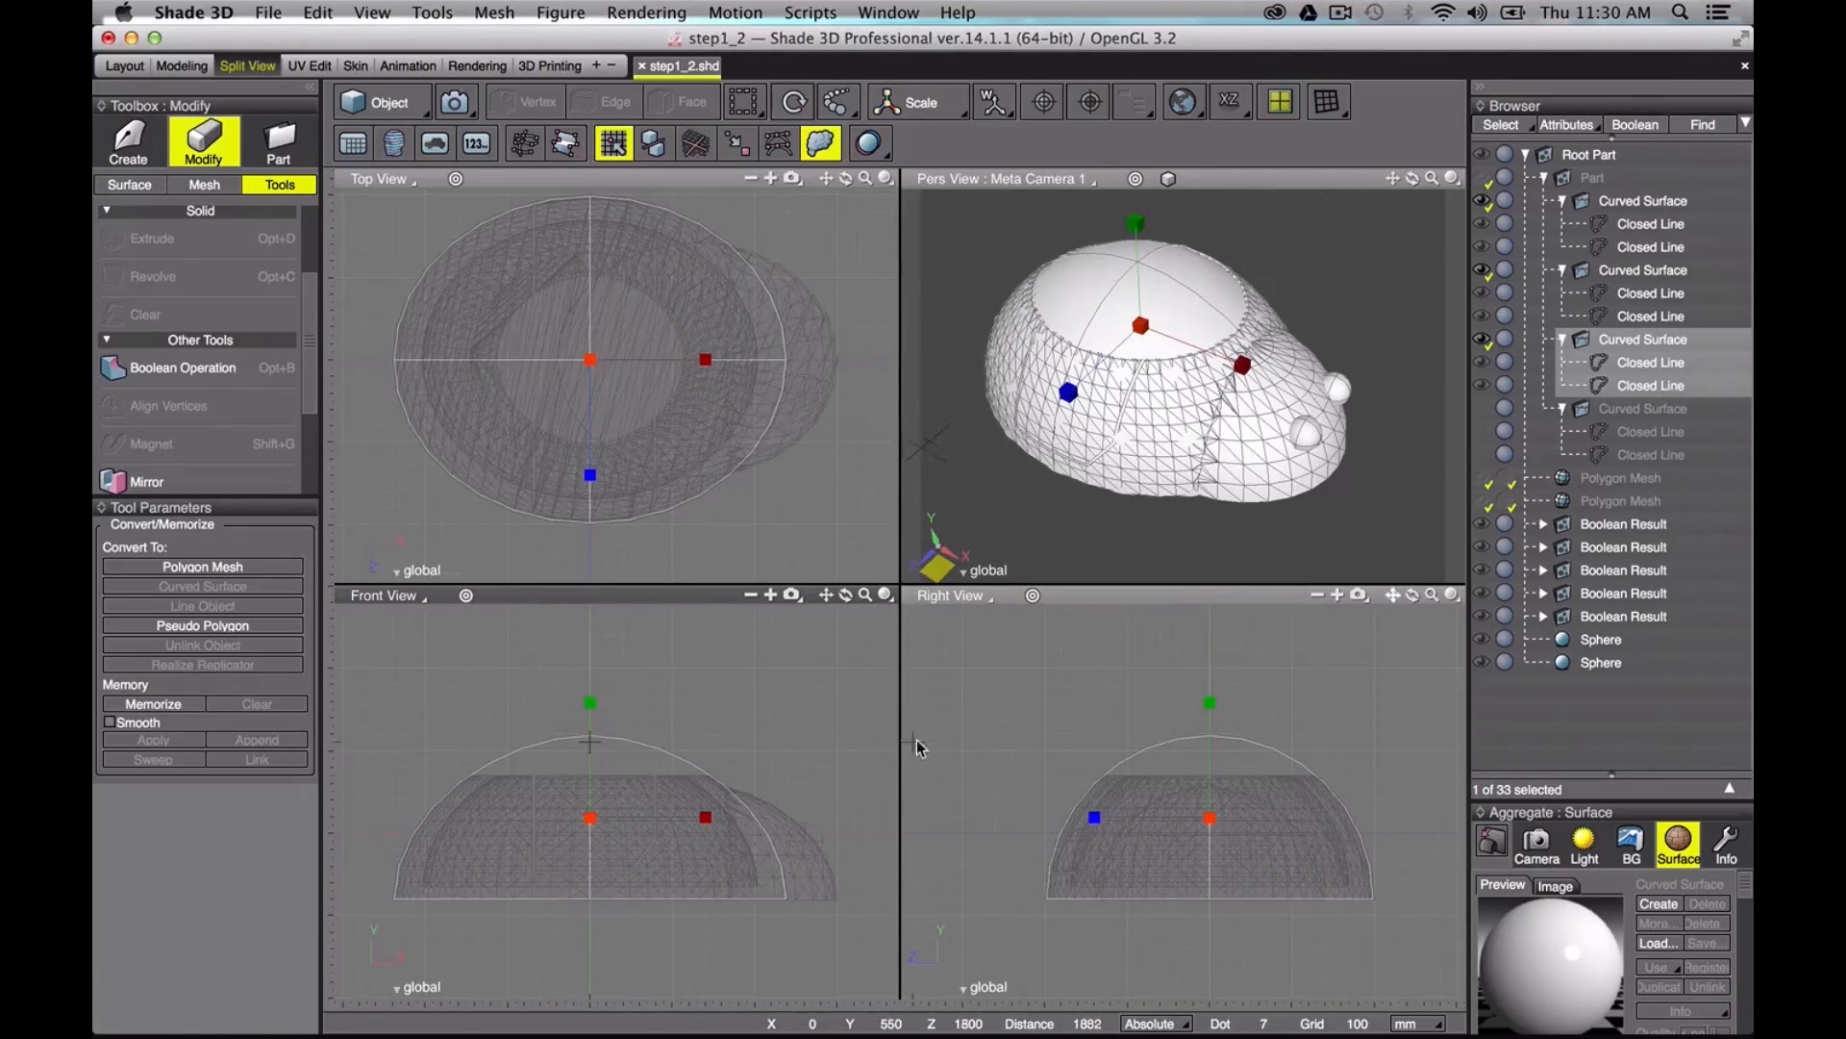
left_click_drag(593, 820, 591, 757)
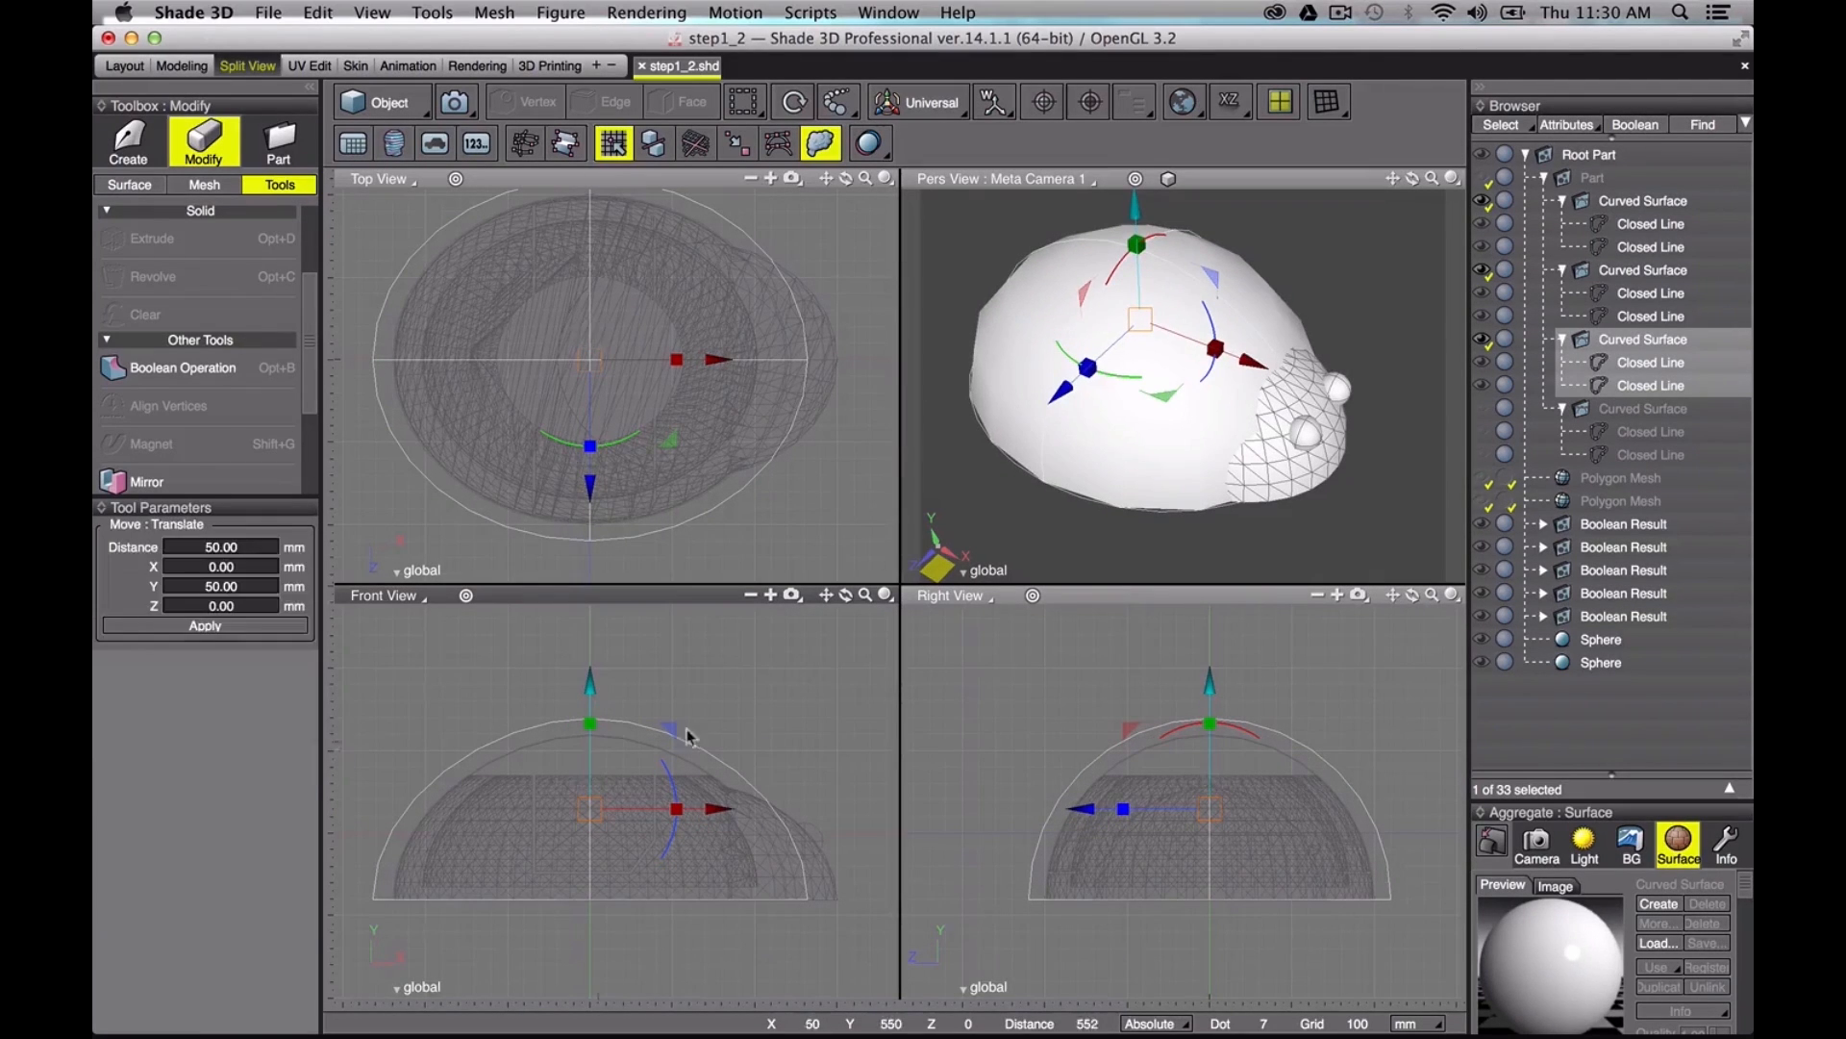
left_click(1628, 282)
left_click(1626, 339)
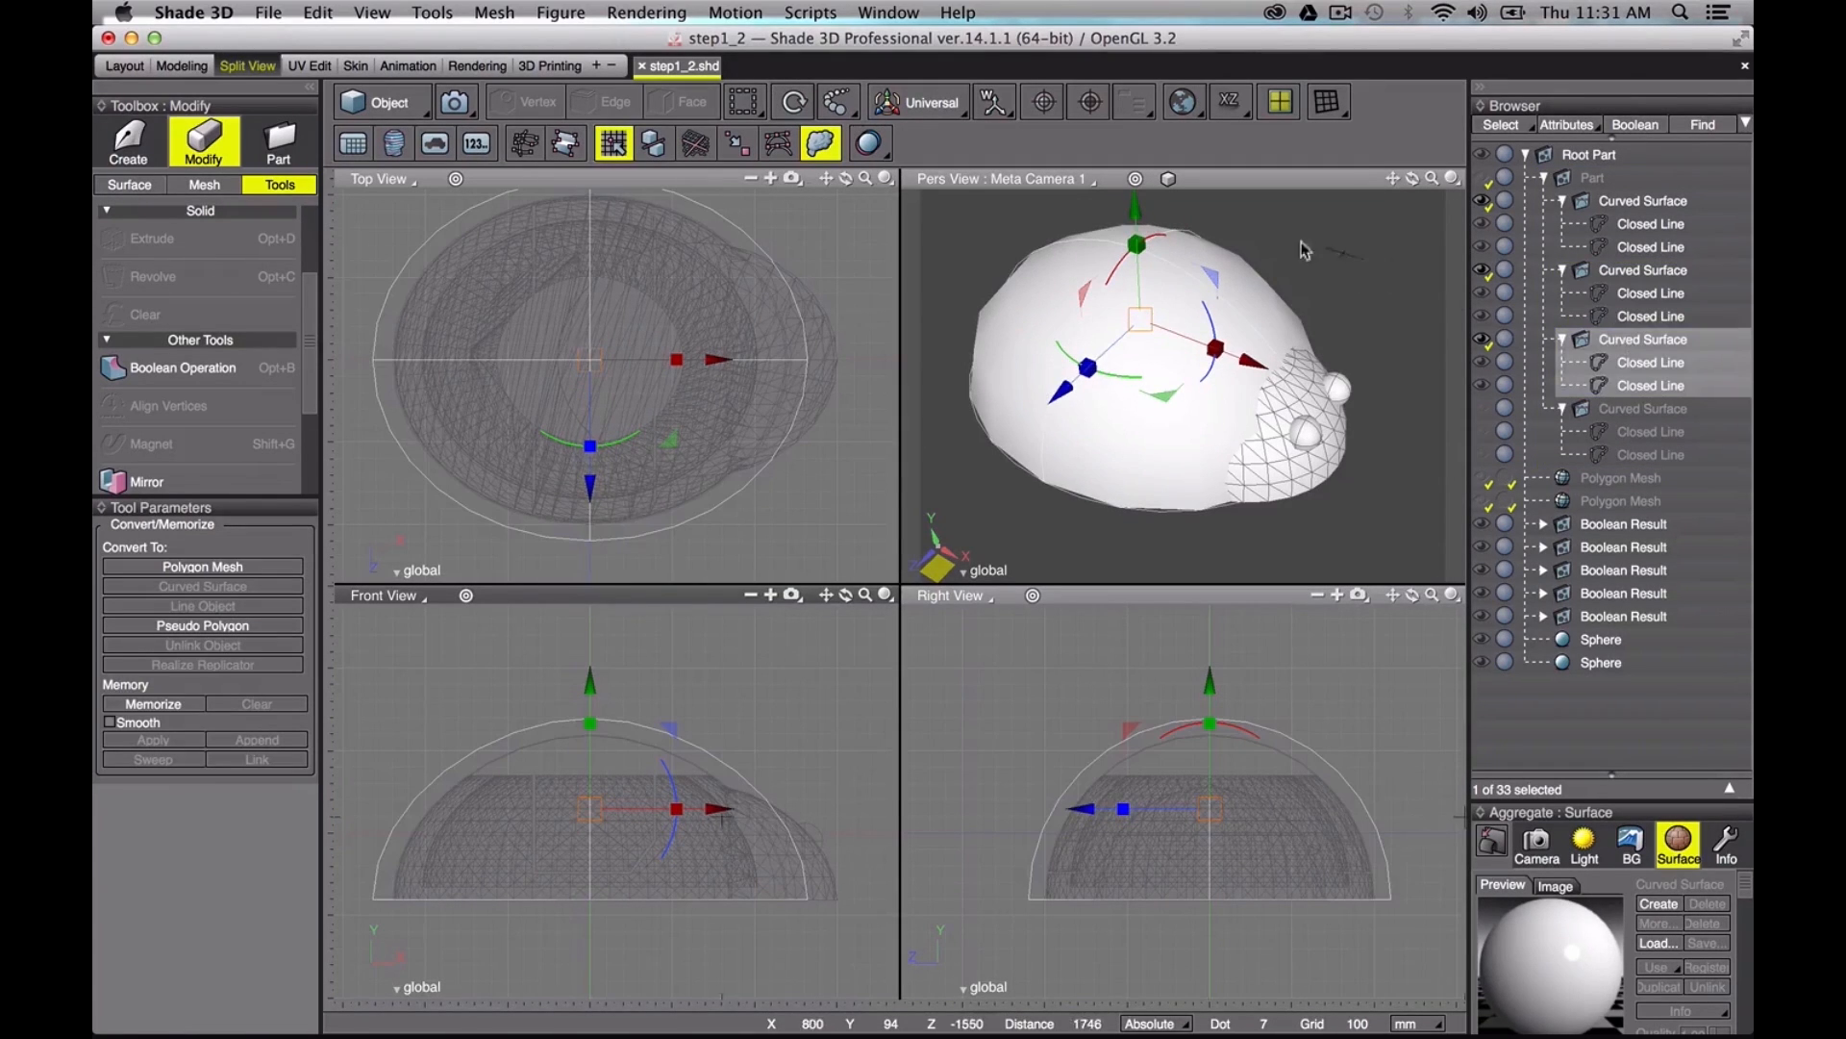
Step: List the non-polygon shapes in the 3D Printing Assistant and convert the second listed curved surface to polygons
left_click(549, 65)
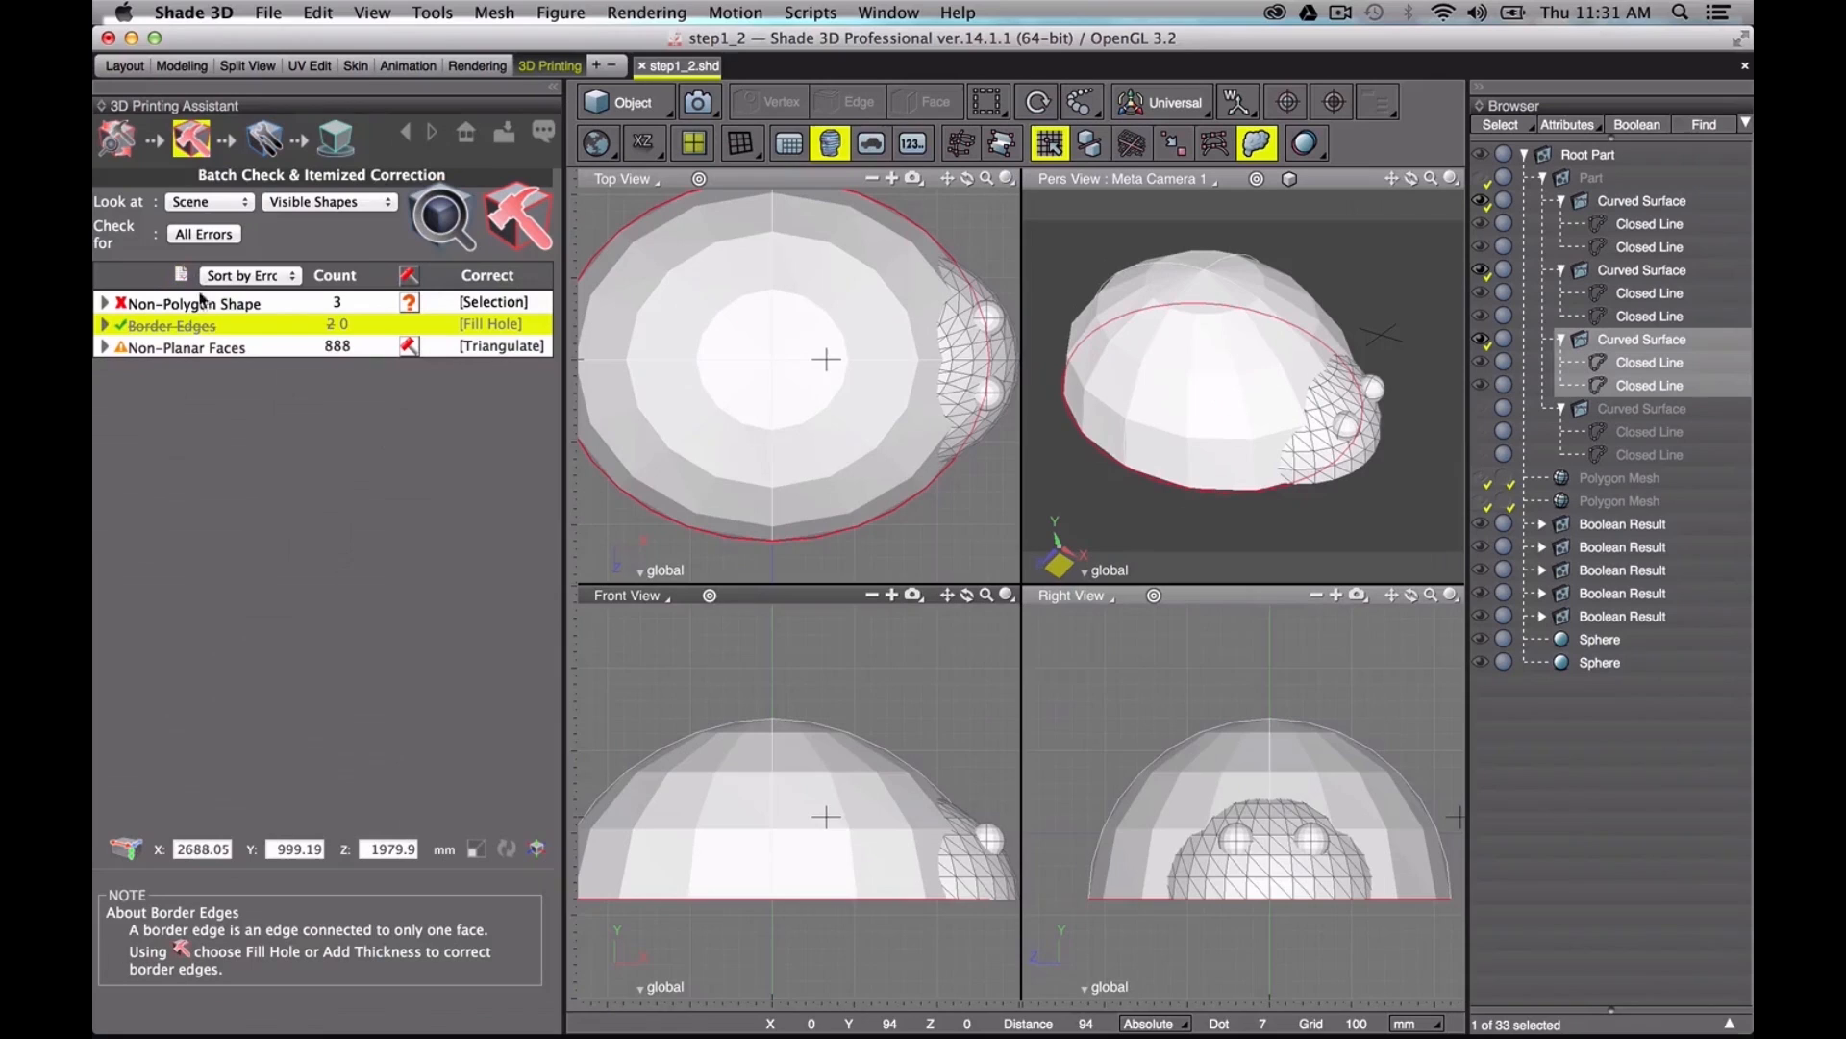
left_click(100, 304)
left_click(408, 350)
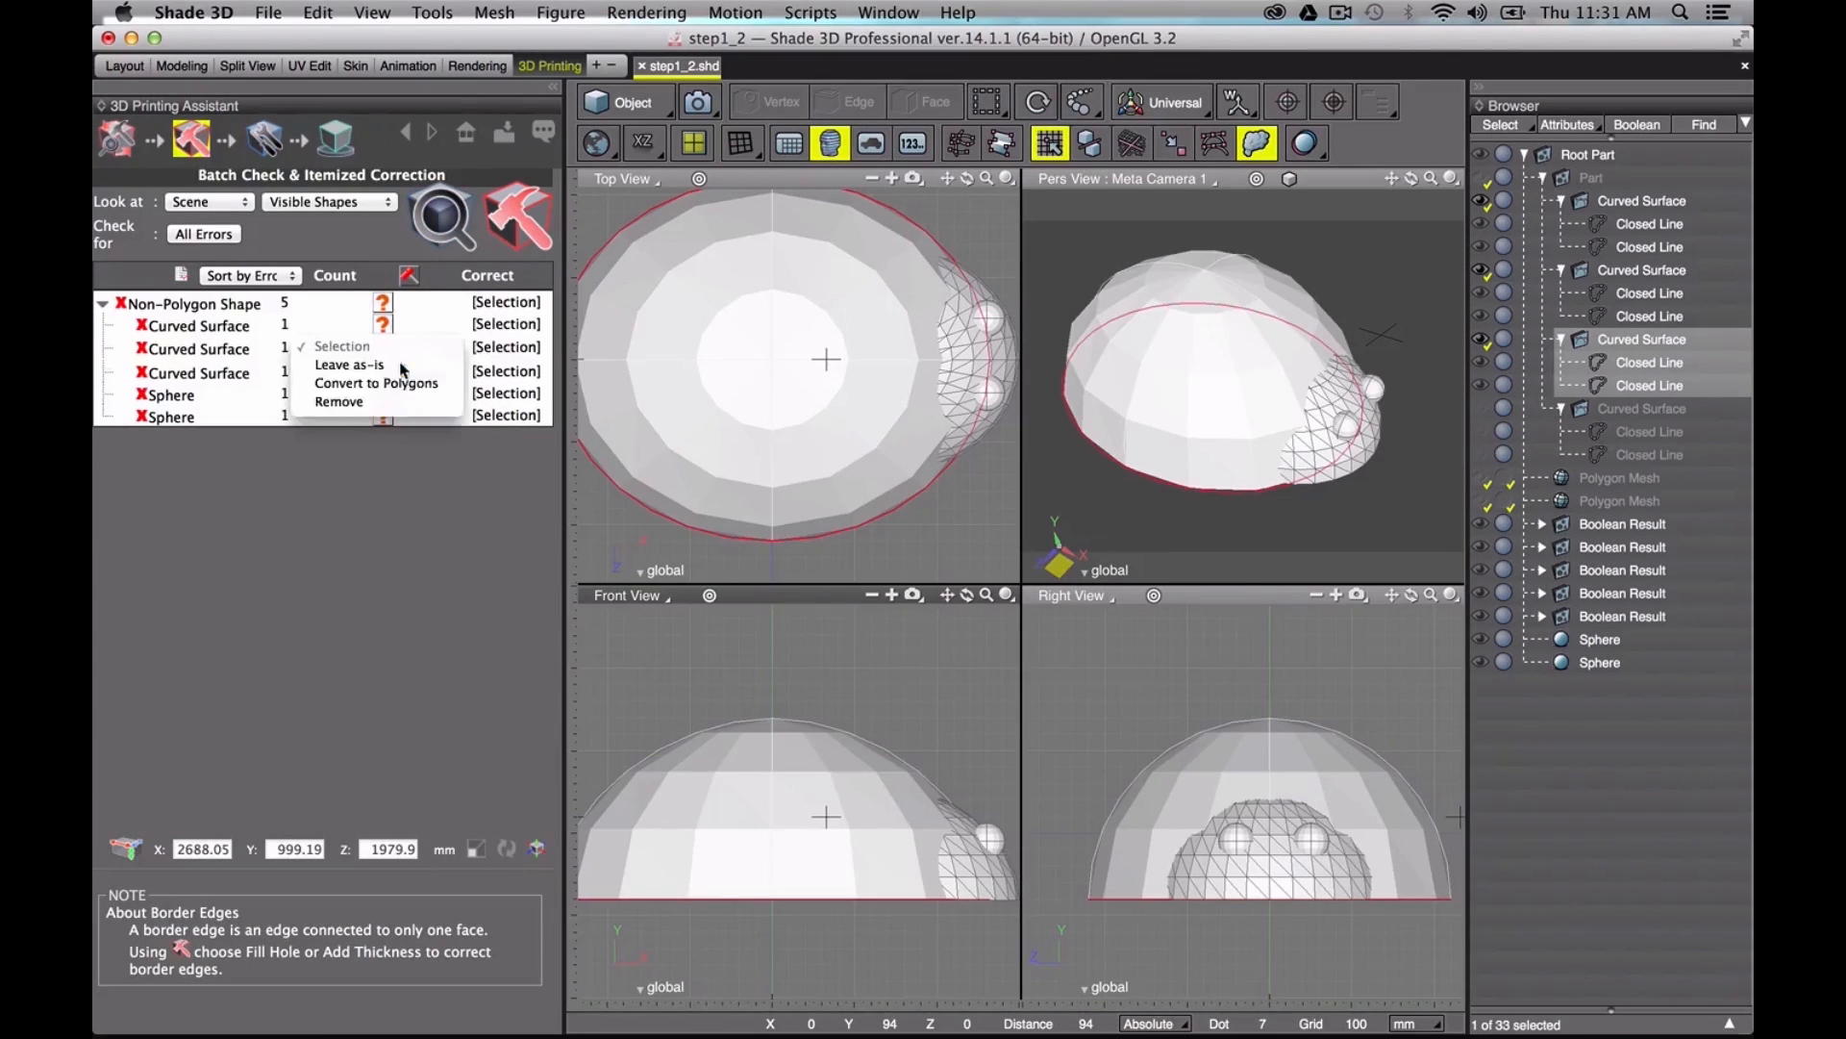
left_click(395, 383)
left_click(442, 399)
left_click(441, 405)
left_click(338, 414)
Step: Convert the next listed dome copy to polygons with Fine surface subdivision, and correct the border edges with Fill Hole
left_click(372, 376)
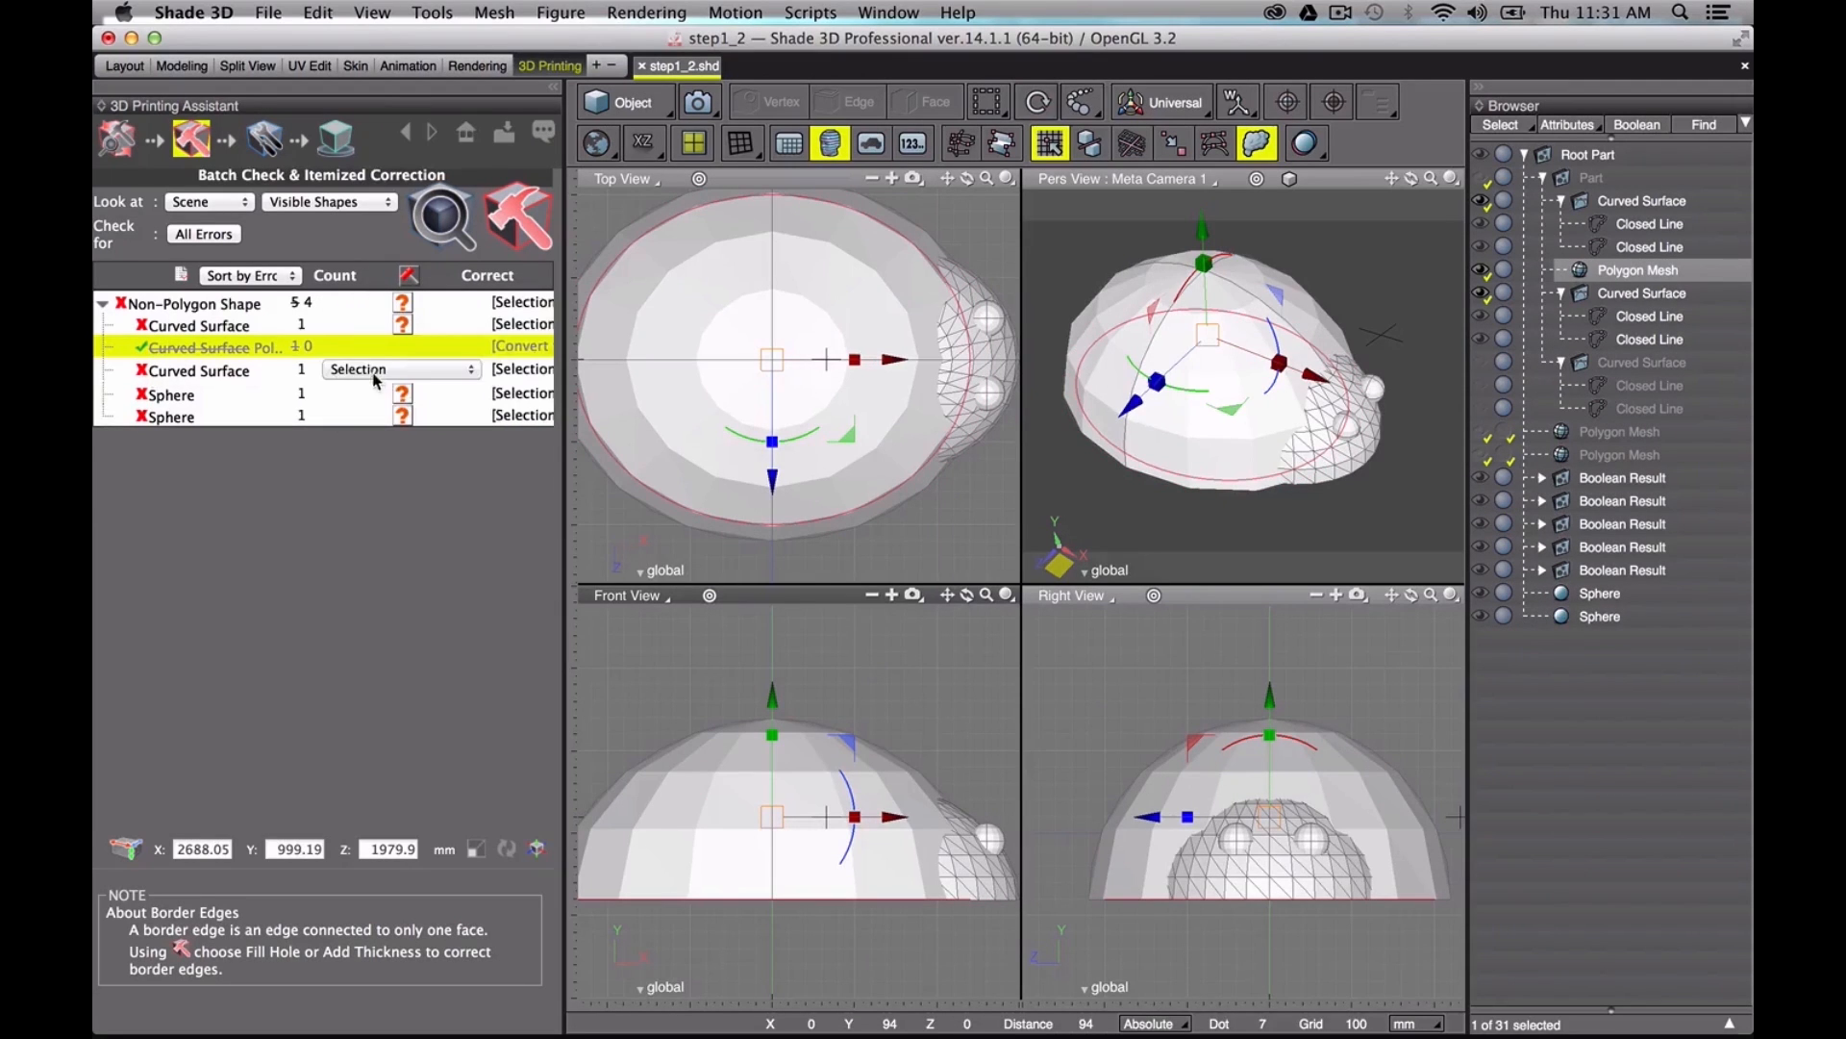
left_click(369, 404)
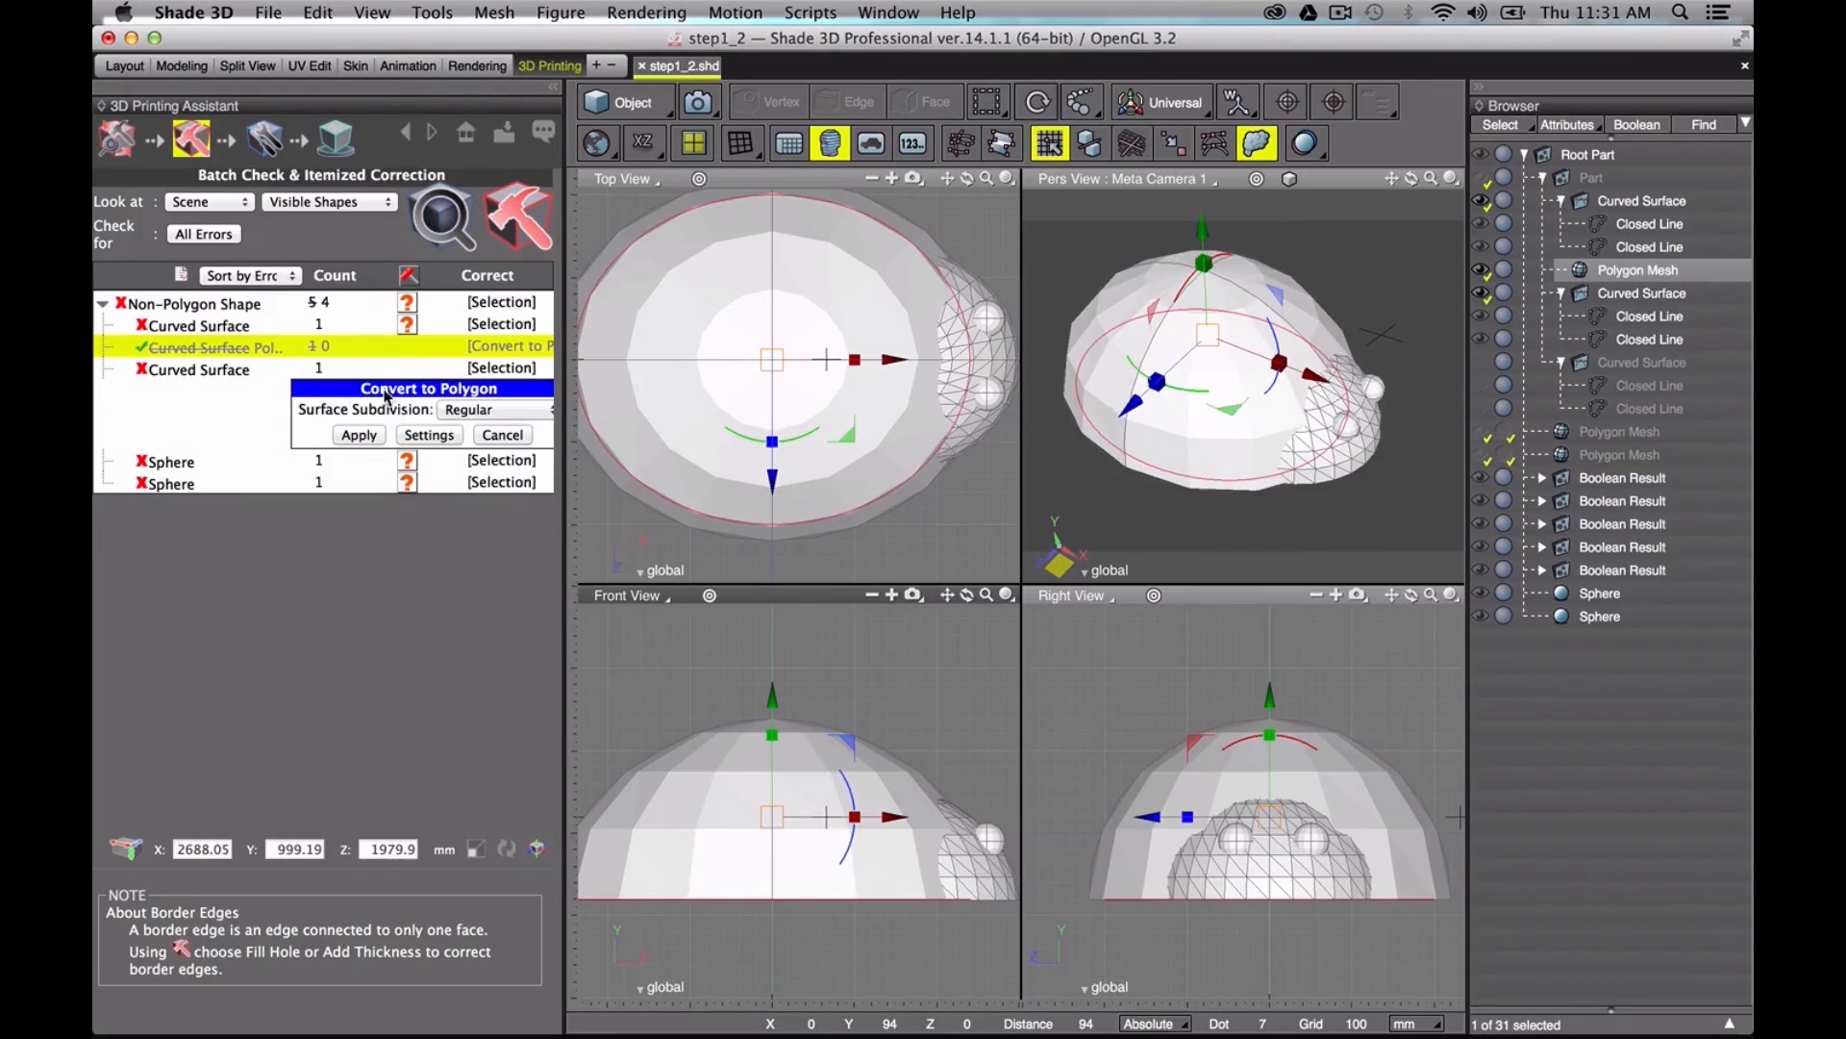
left_click(457, 410)
left_click(452, 431)
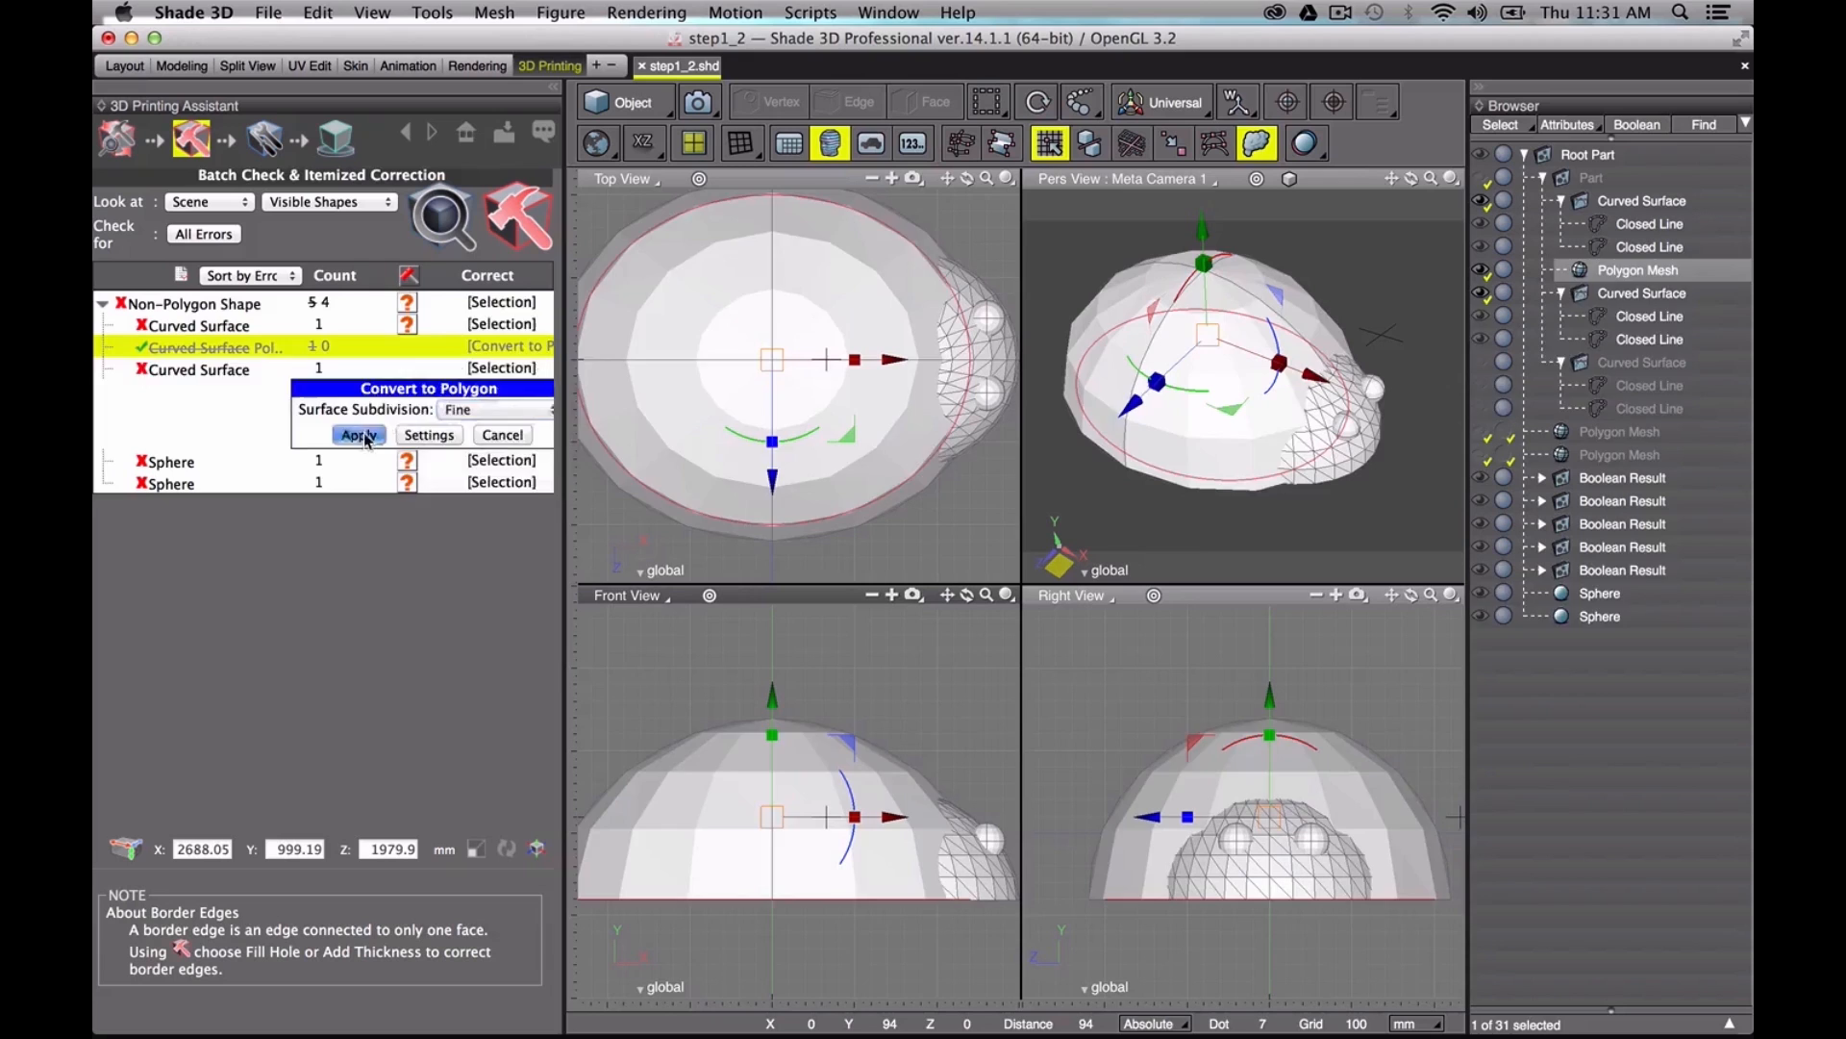
left_click(359, 434)
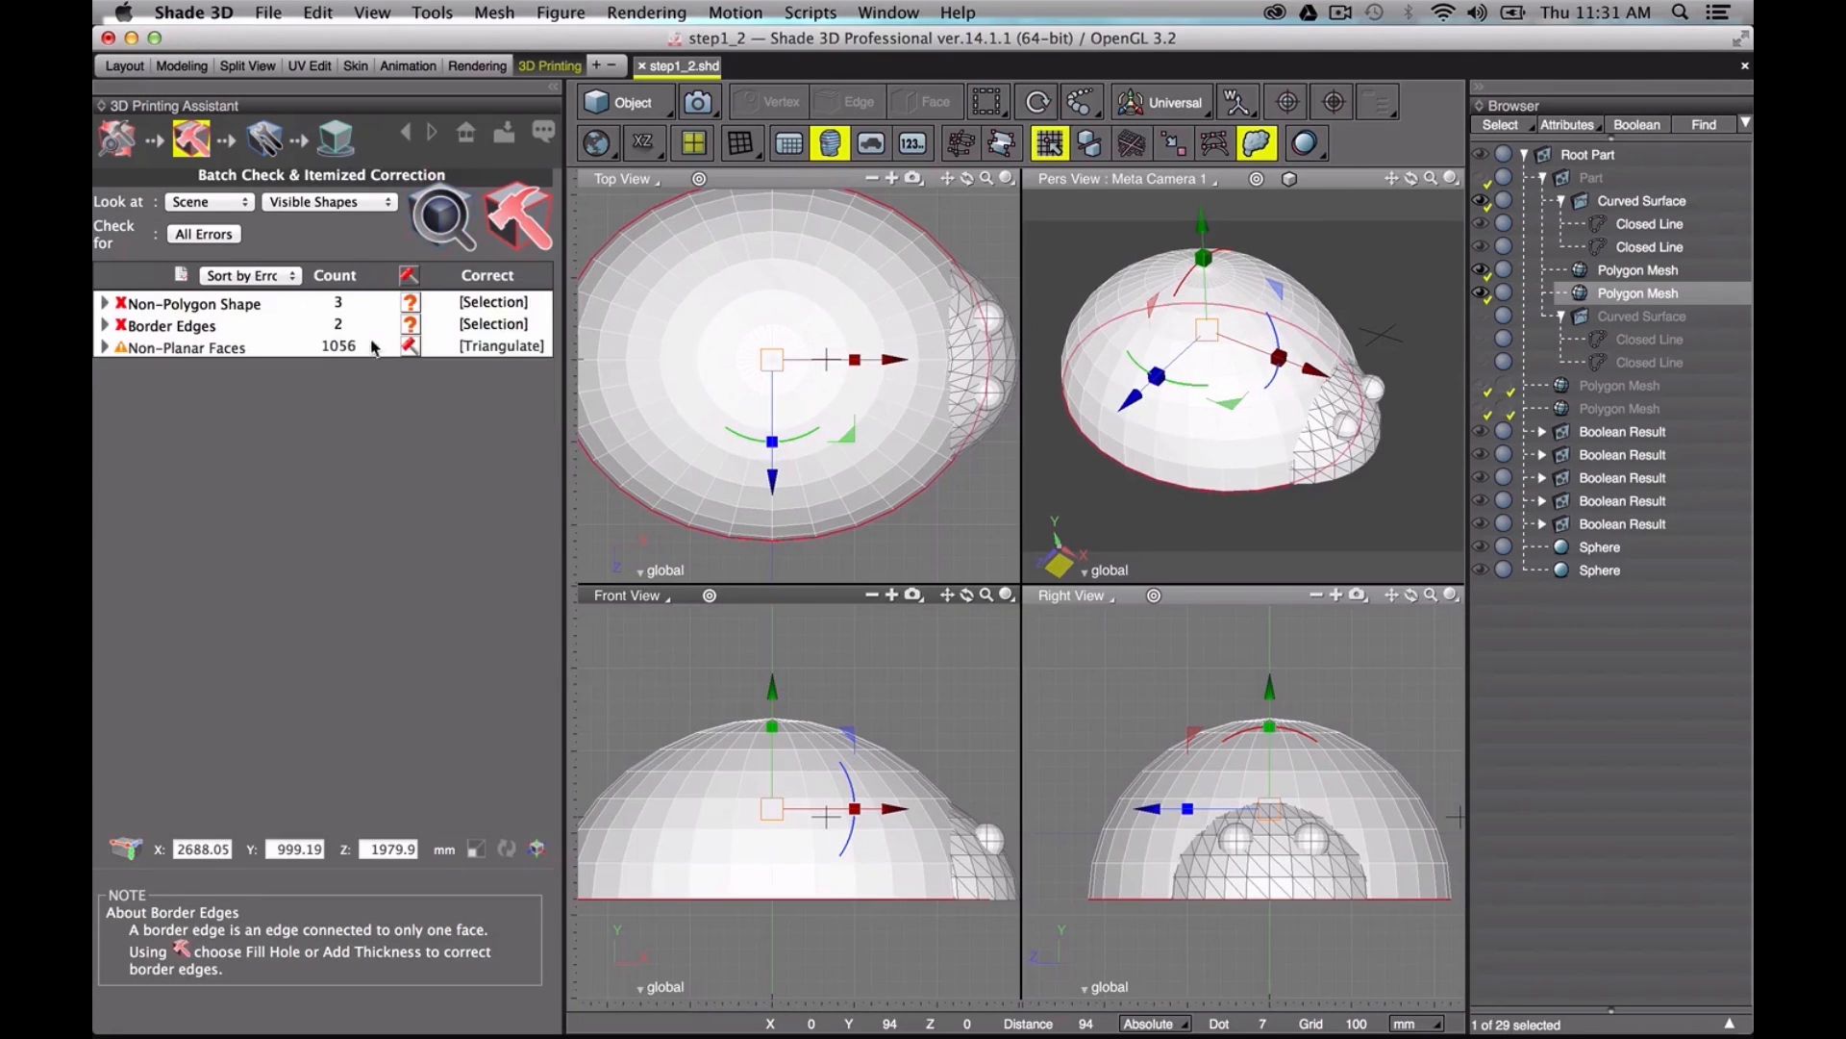
left_click(387, 325)
left_click(377, 362)
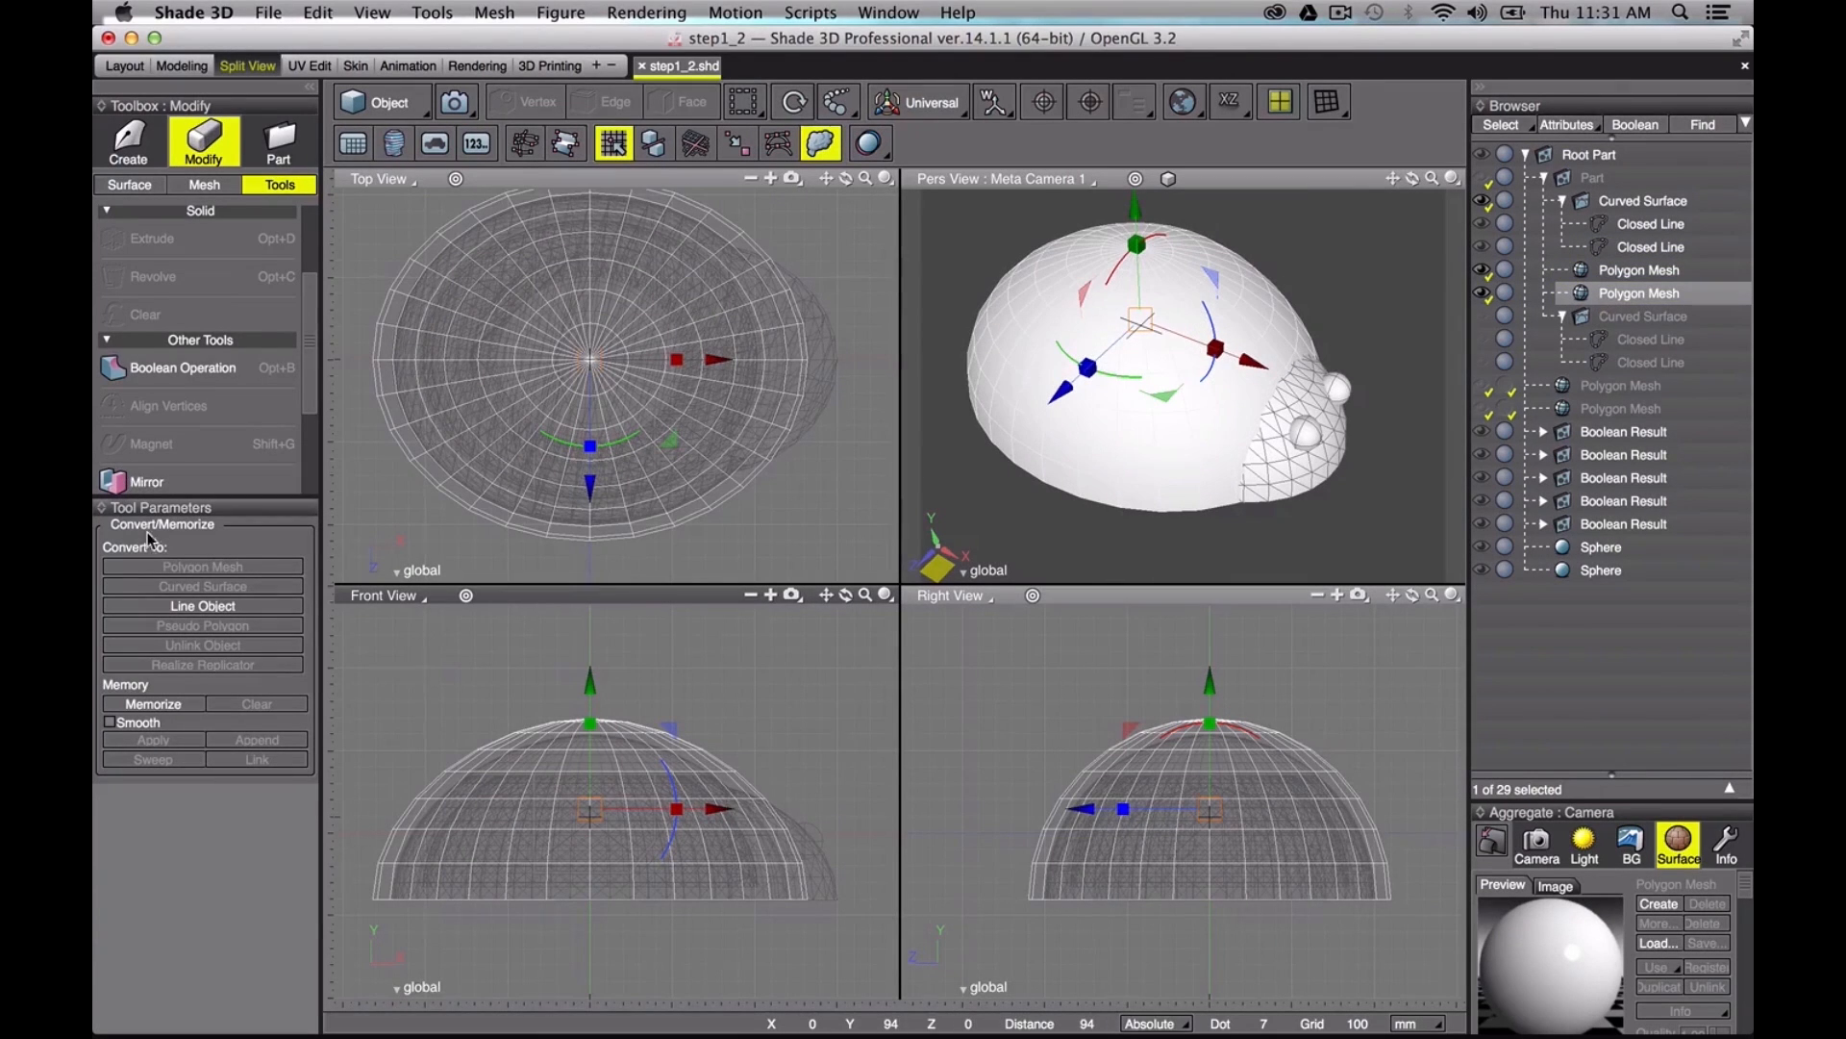
Step: Subtract the inner dome mesh from the outer dome mesh with a Boolean operation to form a hollow shell
left_click(185, 368)
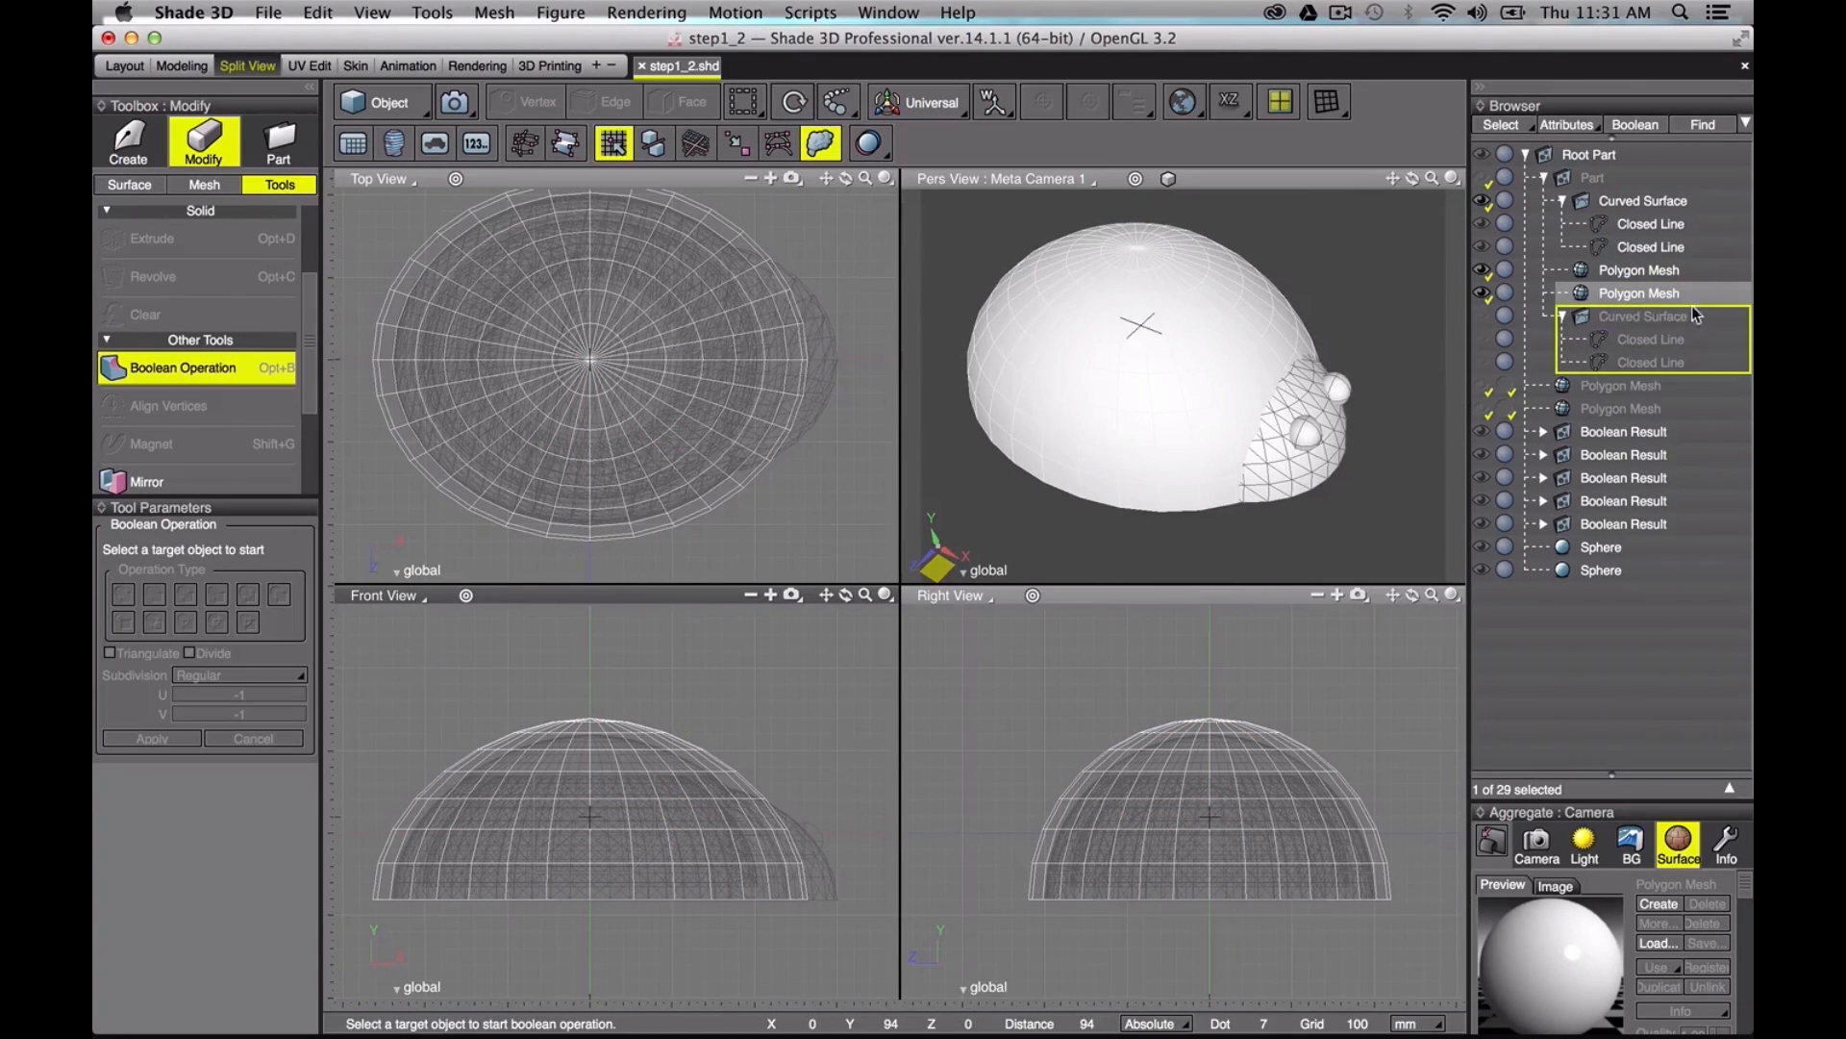
left_click(1662, 277)
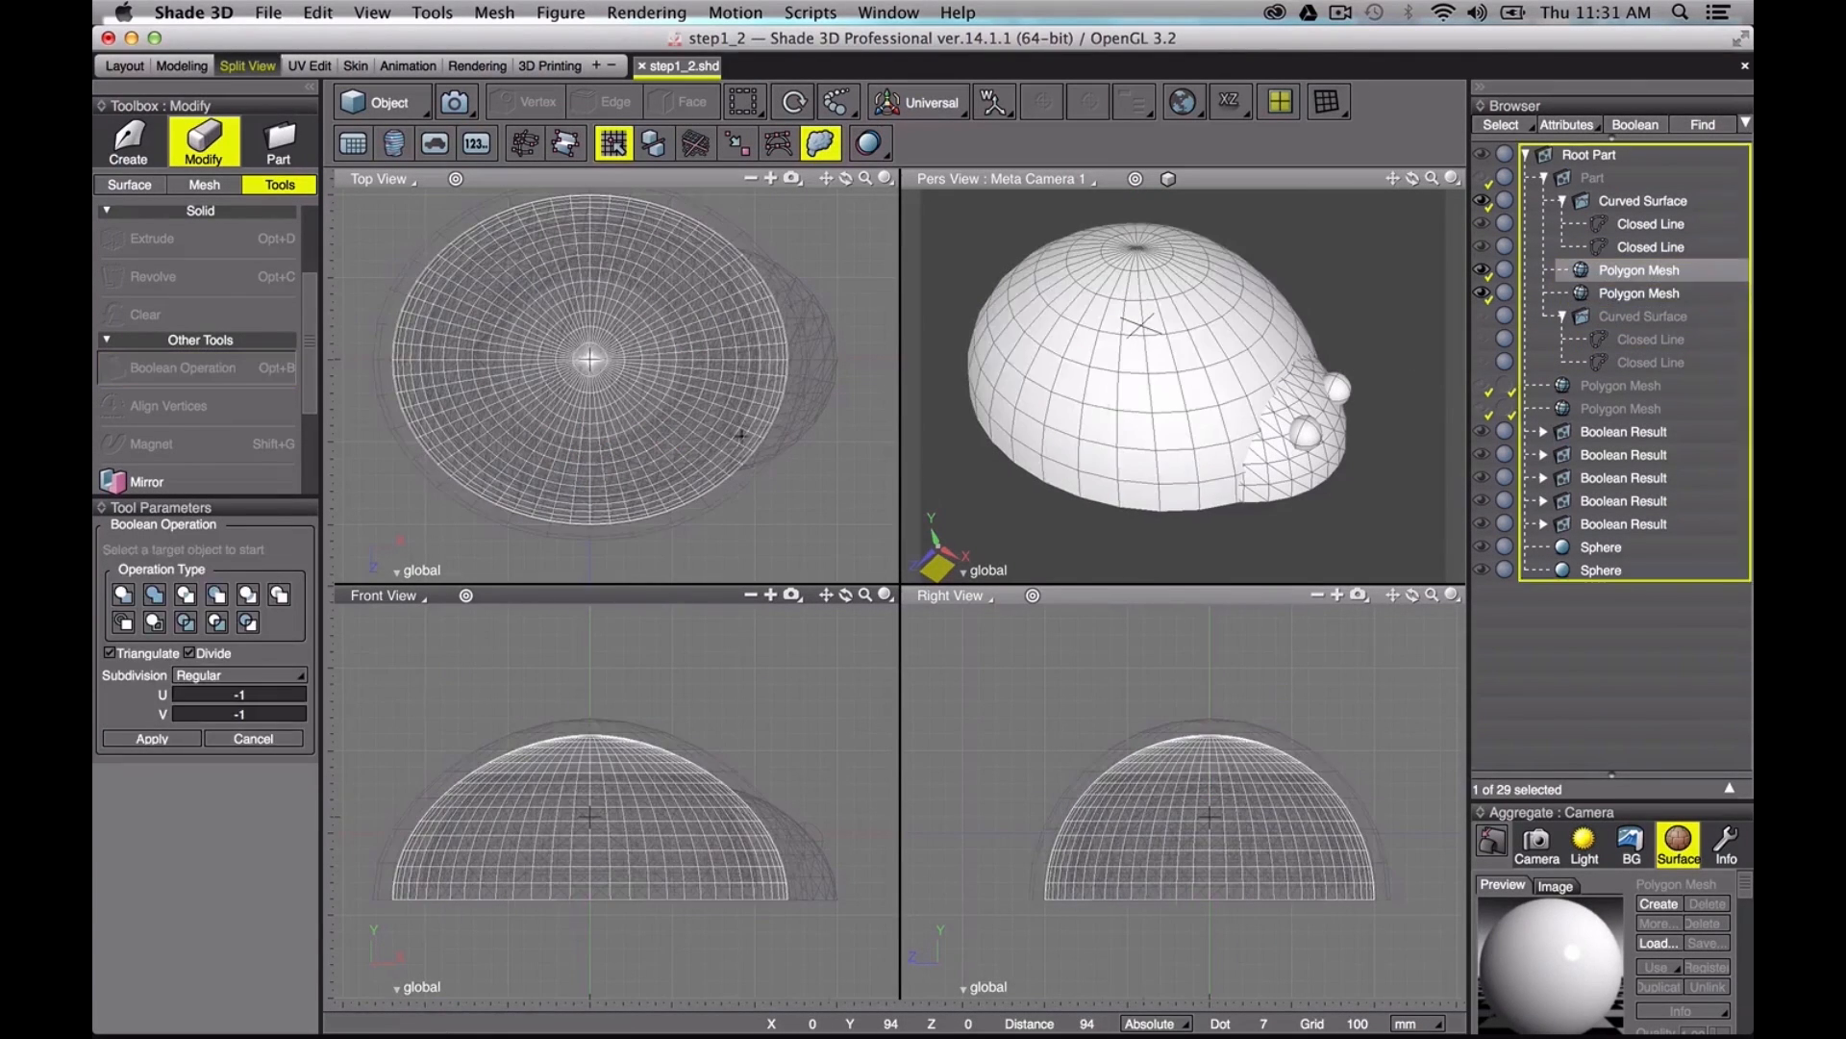
left_click(218, 594)
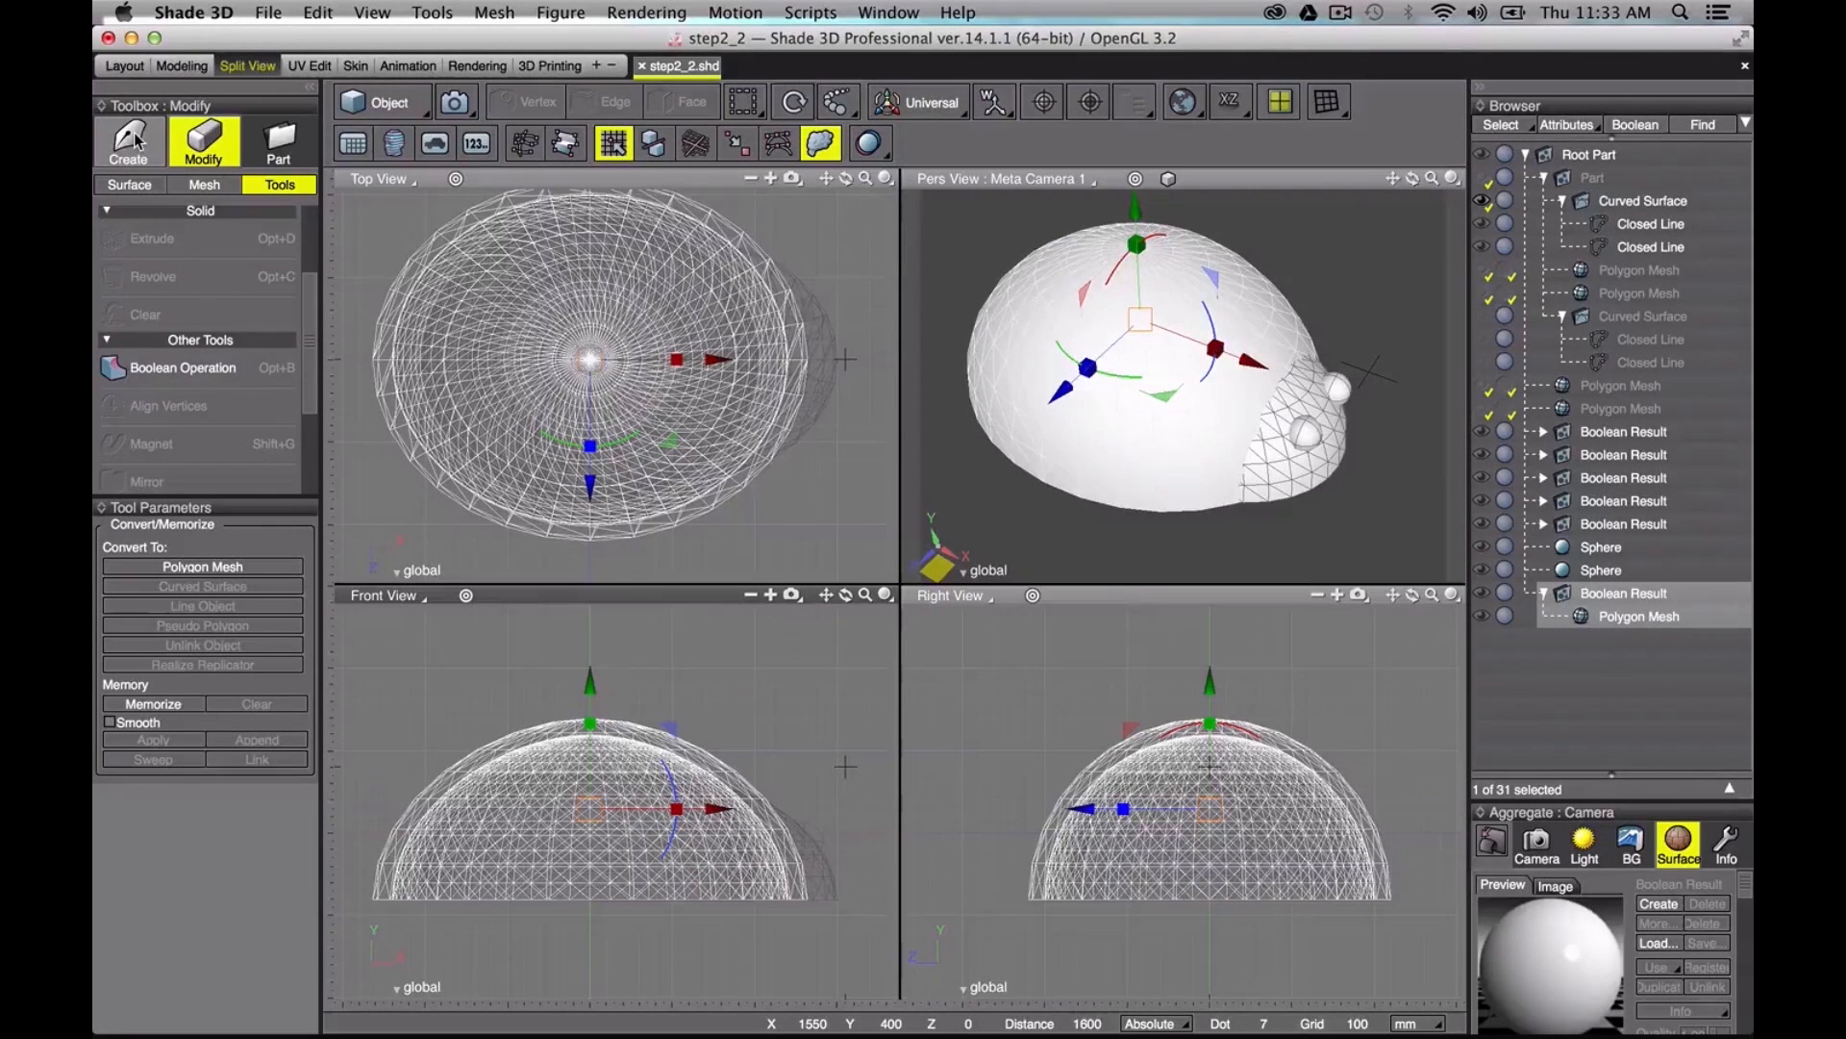
Step: Create a box covering the positive-Z half of the dome shell and raise it 400 mm along Y
left_click(134, 130)
left_click(120, 278)
left_click_drag(355, 359, 854, 556)
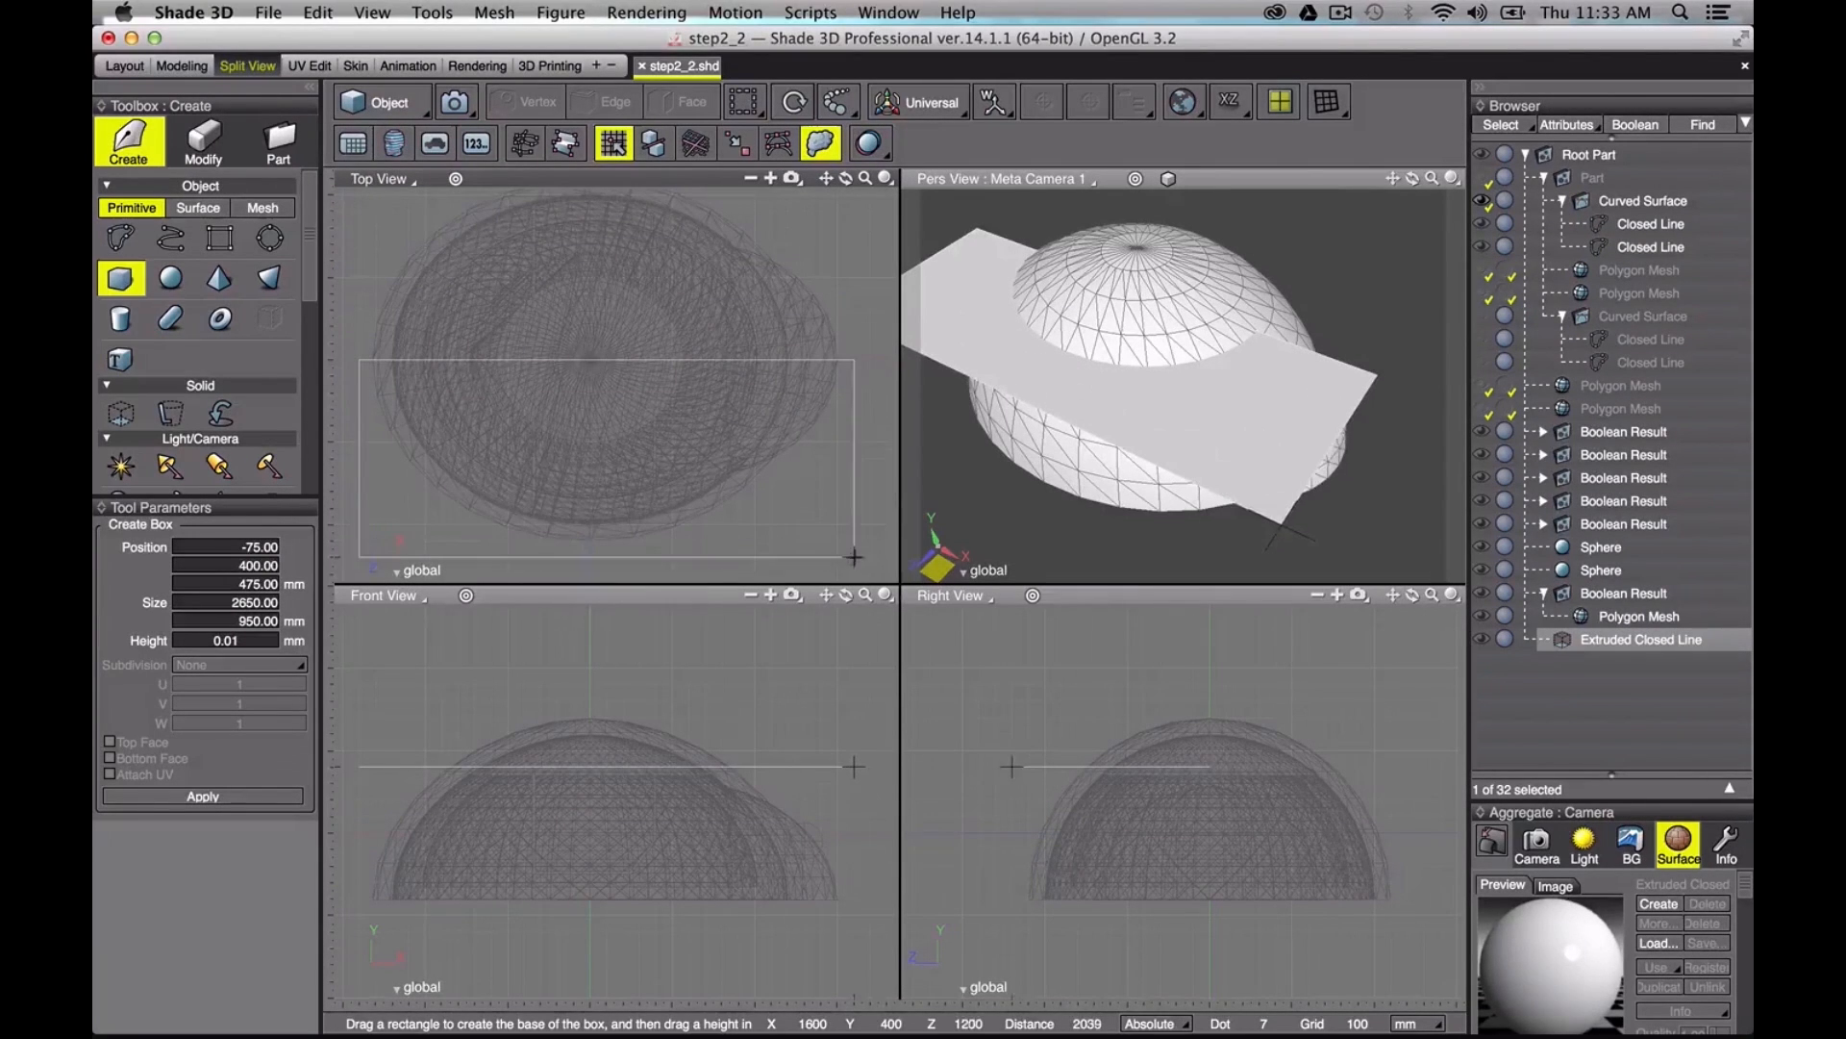
left_click_drag(607, 767, 620, 979)
left_click_drag(607, 819, 607, 761)
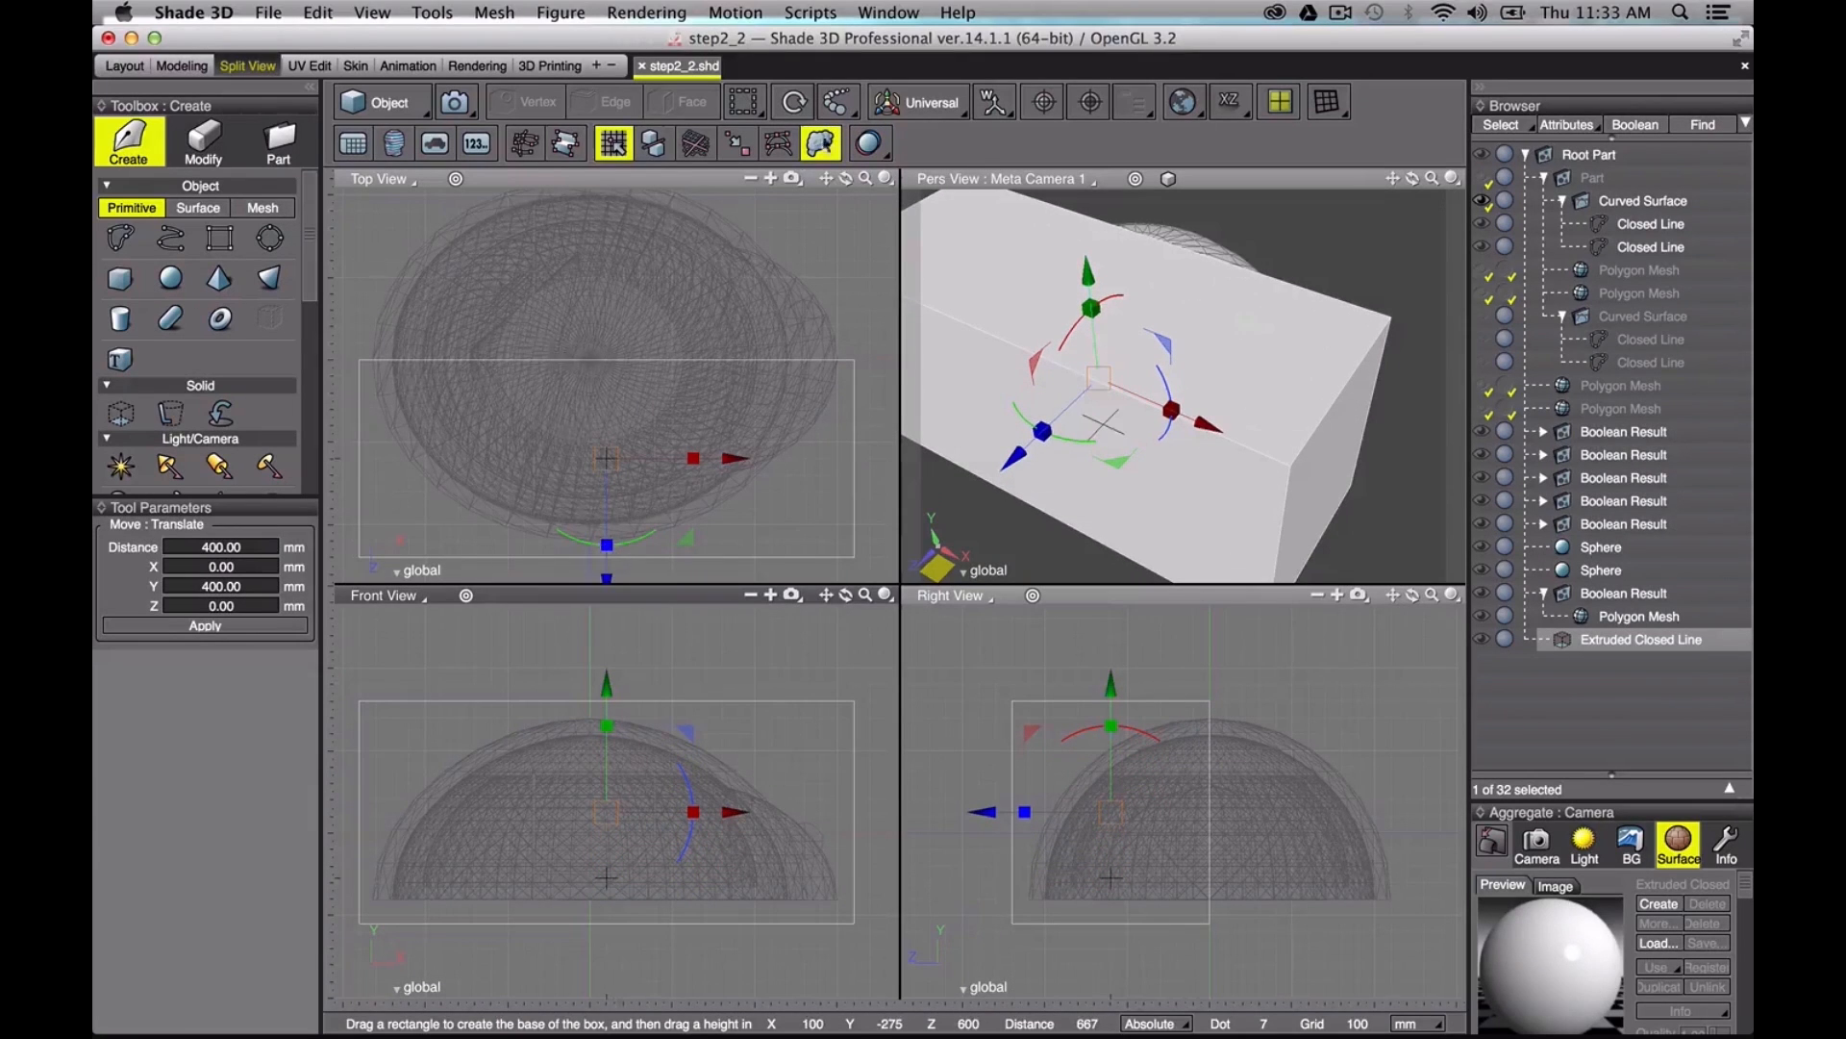
Step: Turn off grid snapping and move the box 21 mm along Z, away from the dome's centre line
left_click(613, 143)
left_click_drag(607, 502, 608, 512)
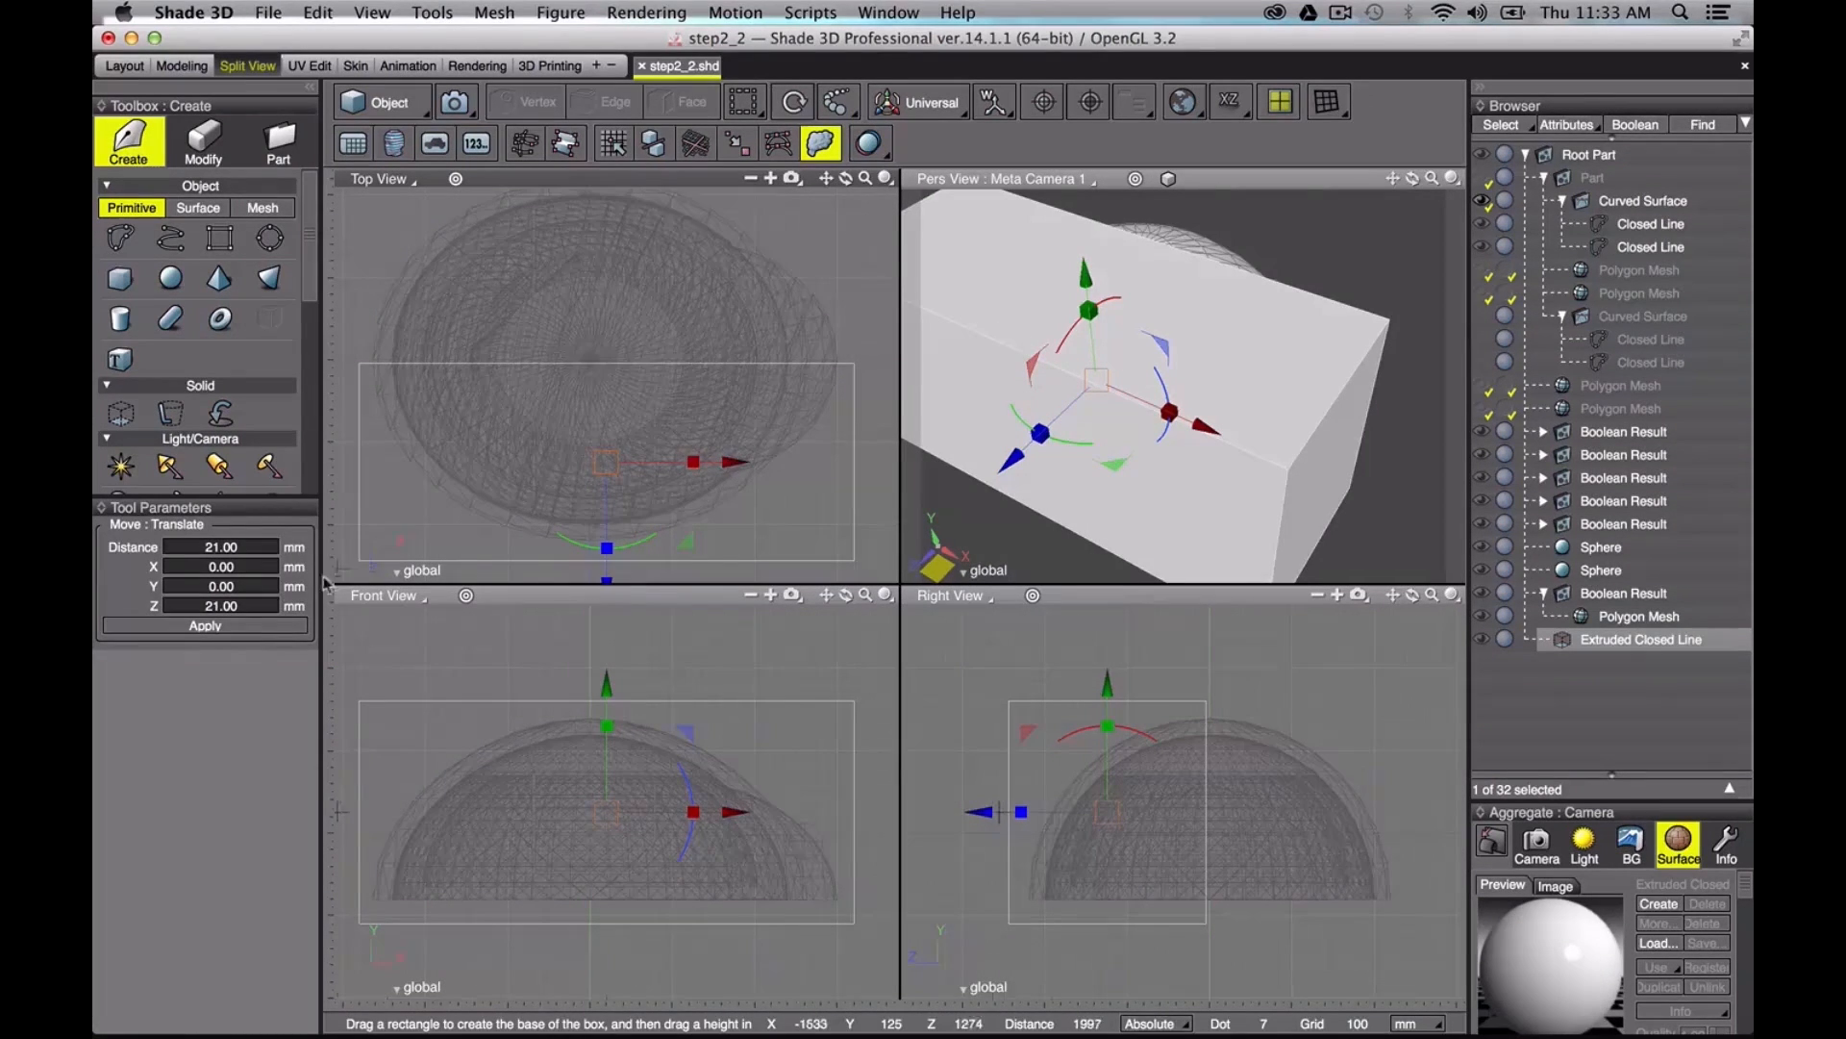
left_click(252, 627)
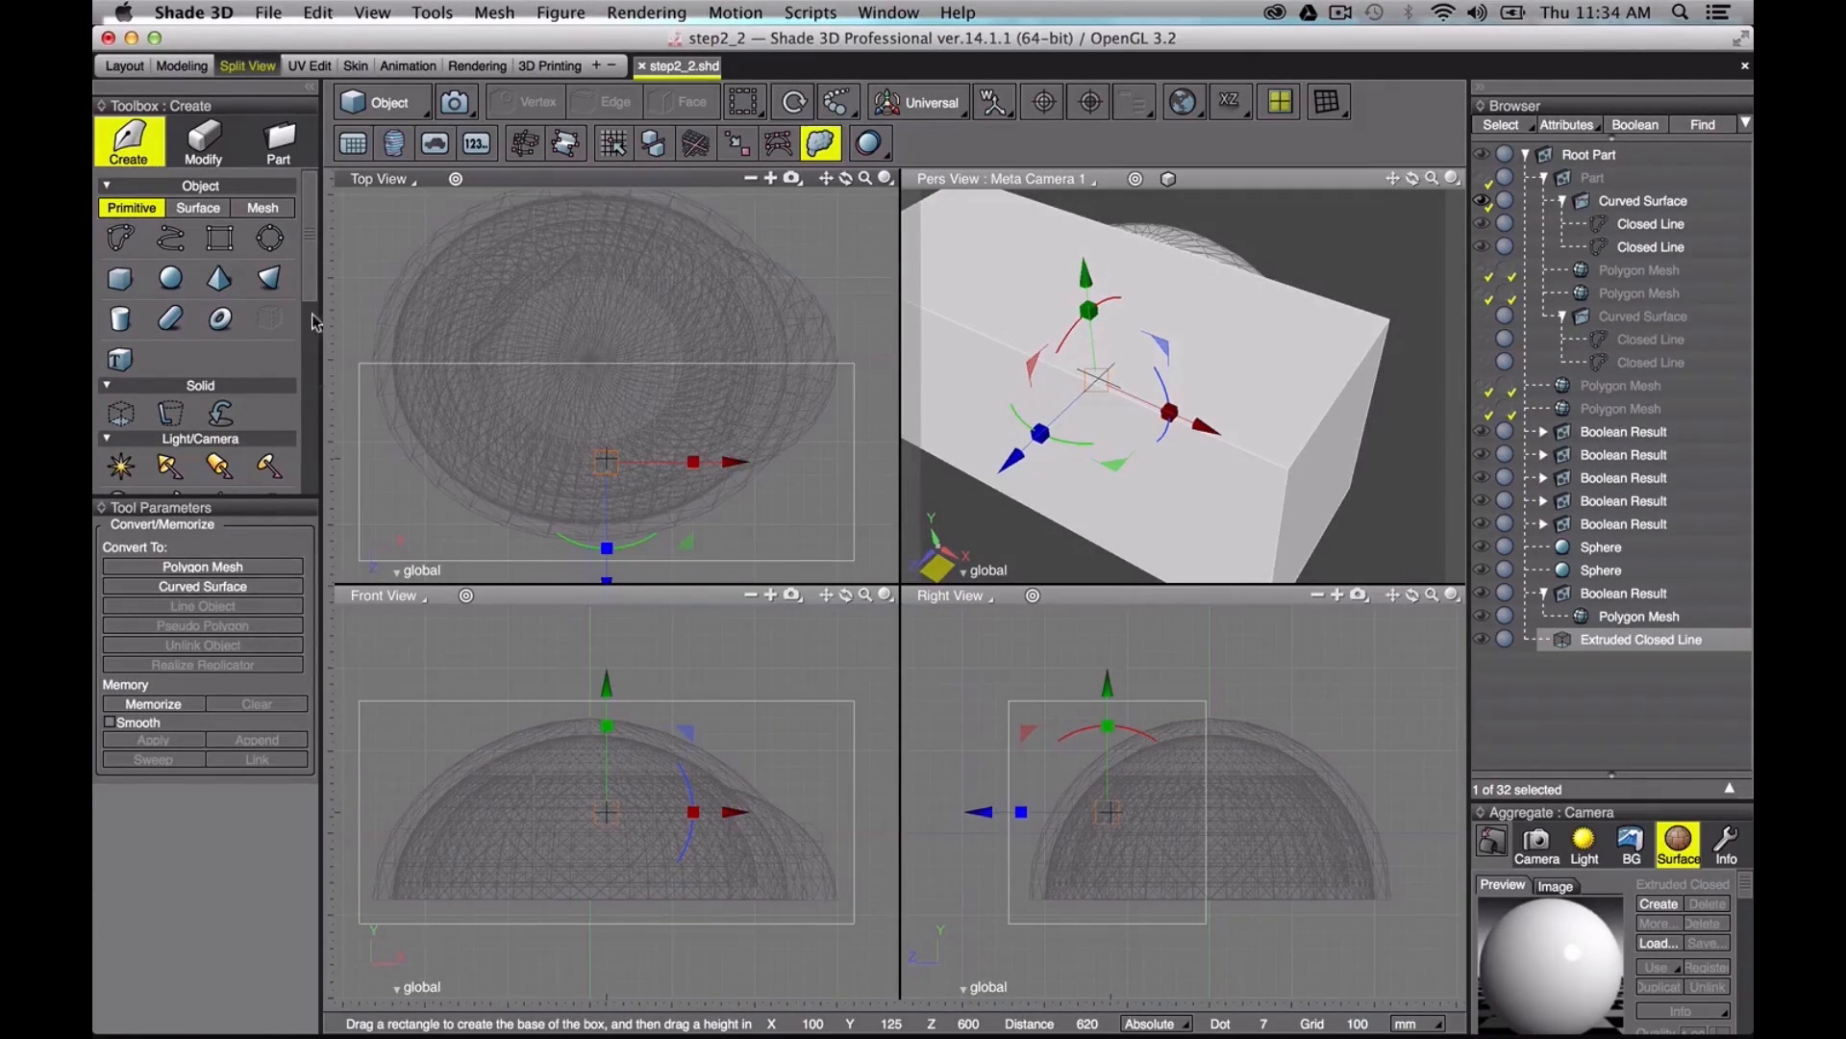
Step: Turn grid snapping on and make a mirrored copy of the box across Z = 0 by numeric transformation with Z scale -1
scroll(308, 314, "down", 1)
scroll(303, 356, "down", 5)
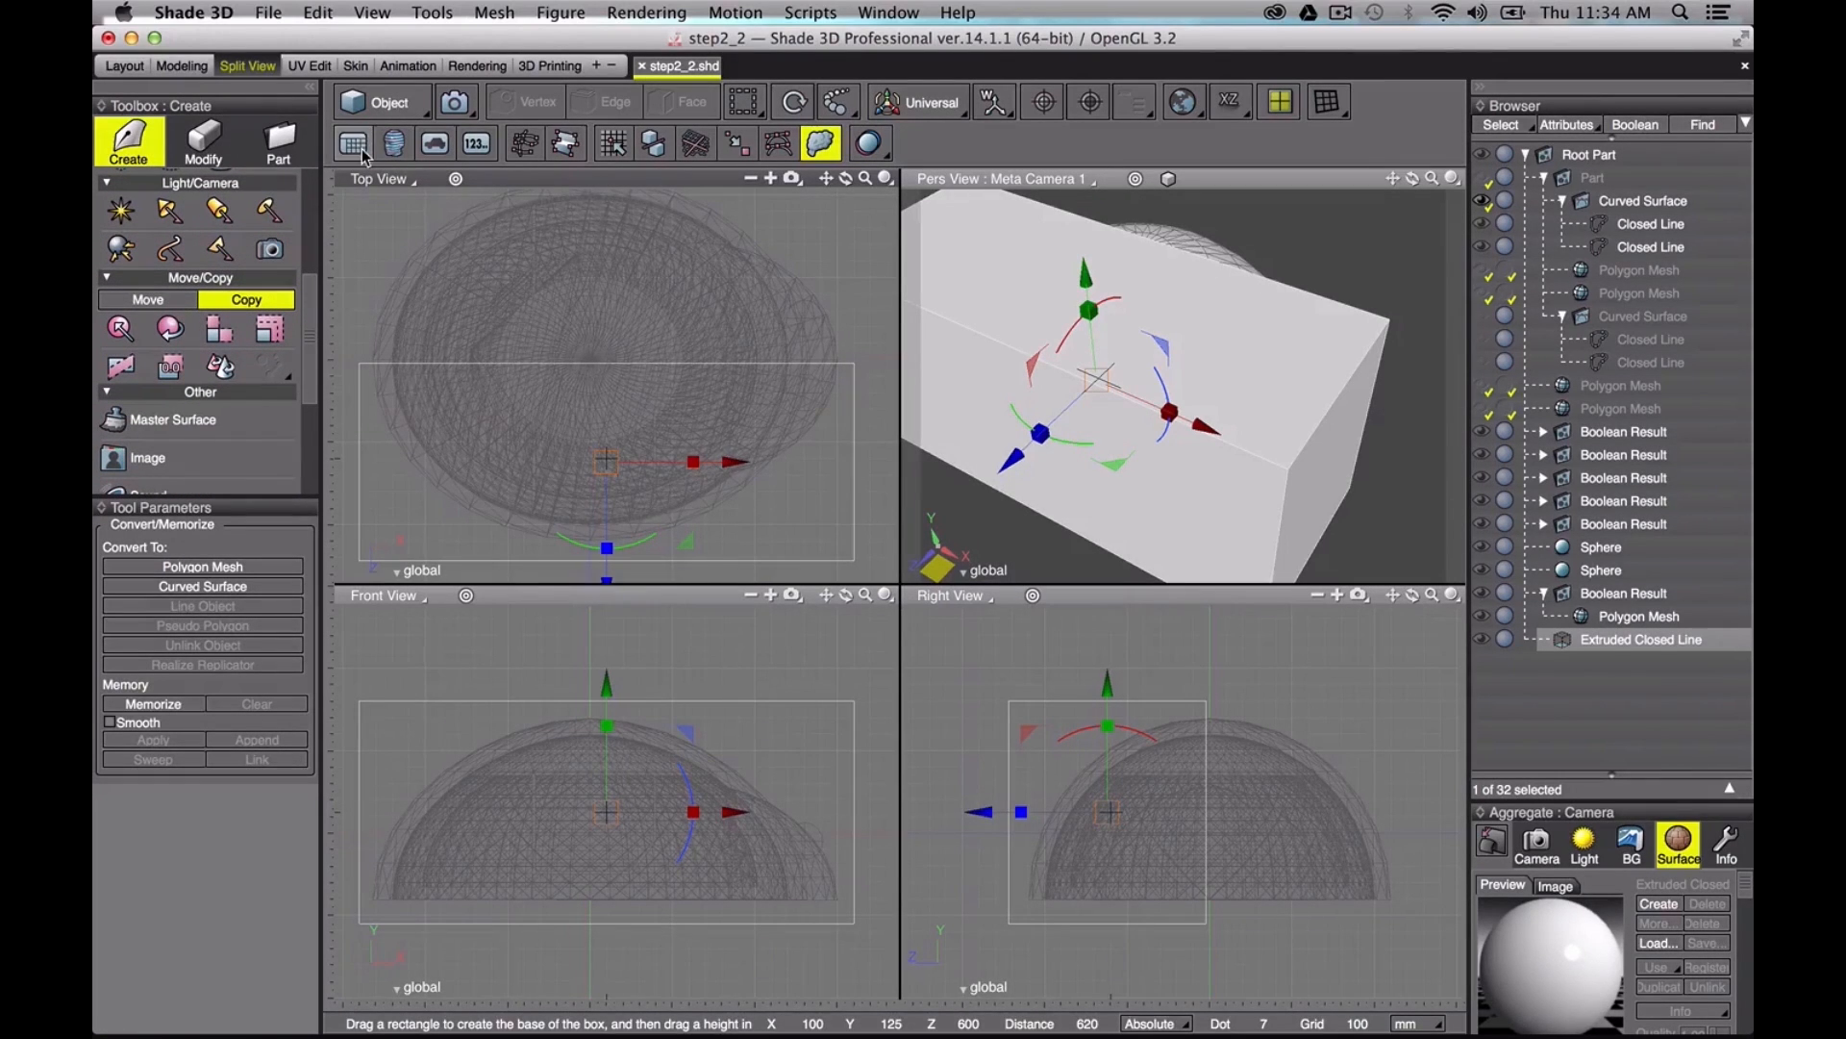
left_click(171, 374)
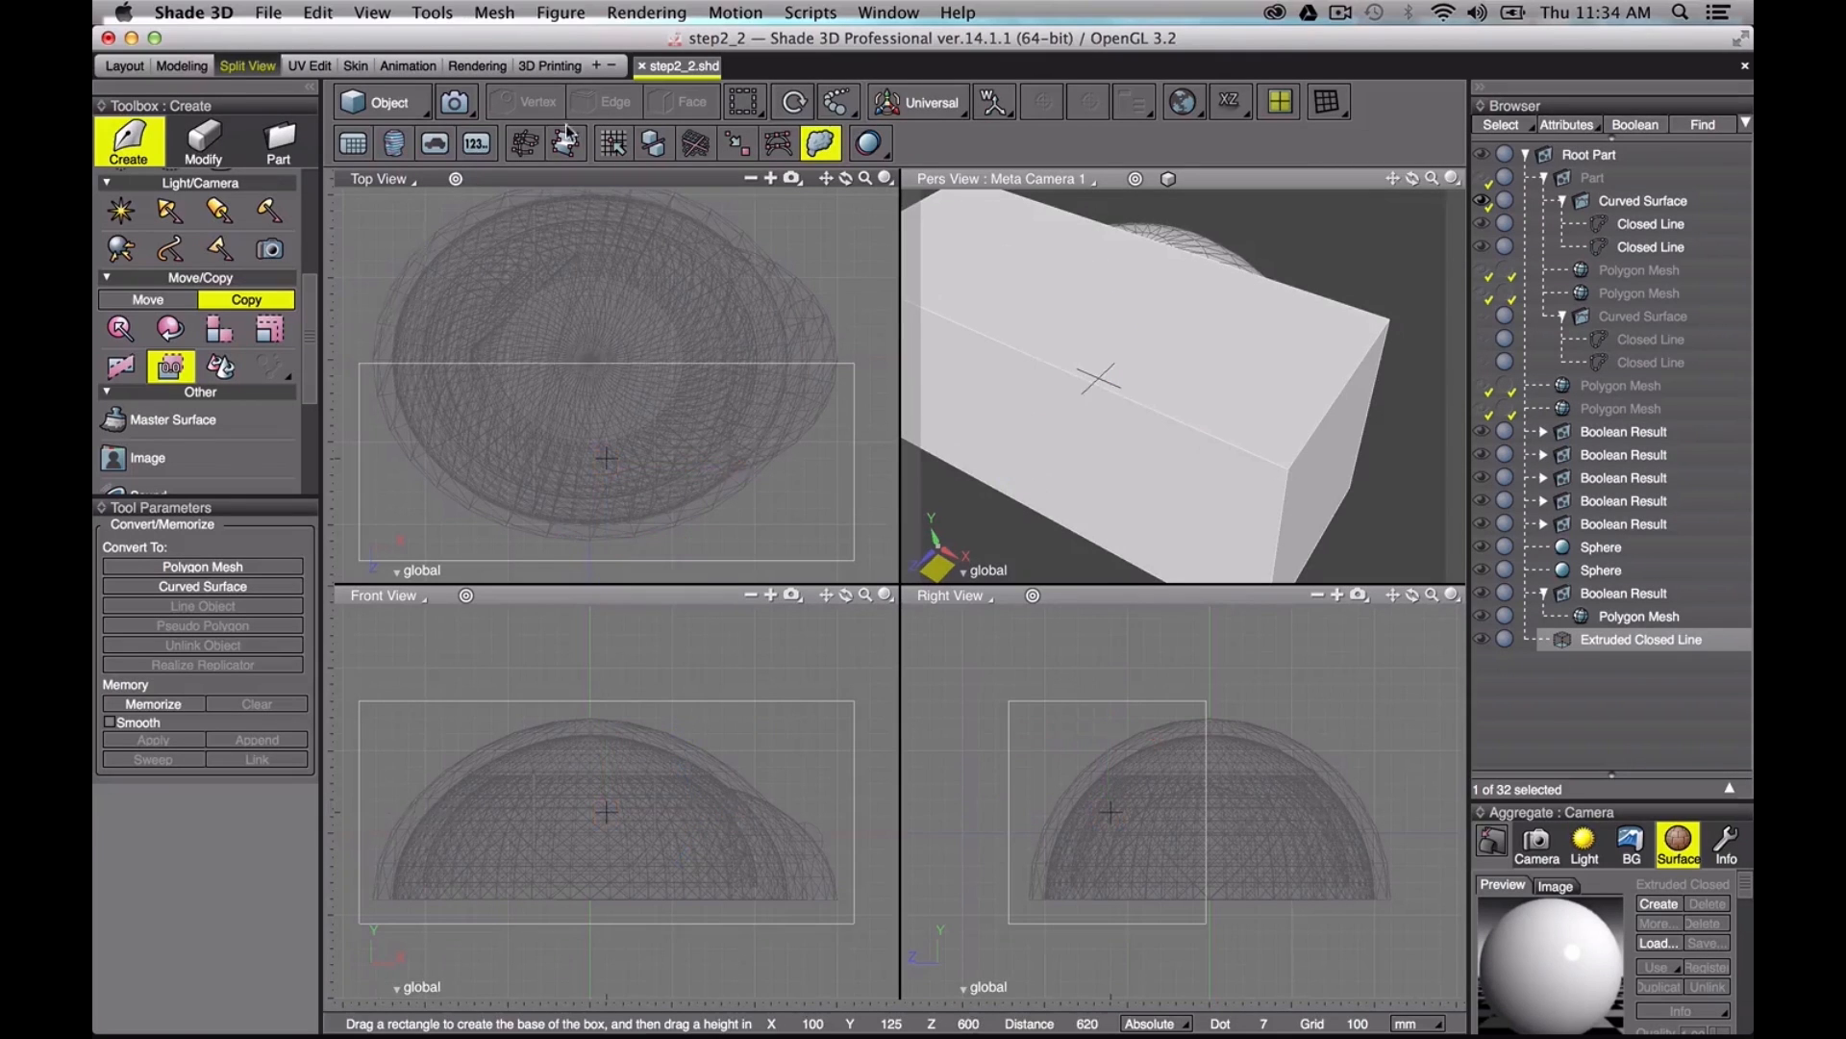
left_click(613, 142)
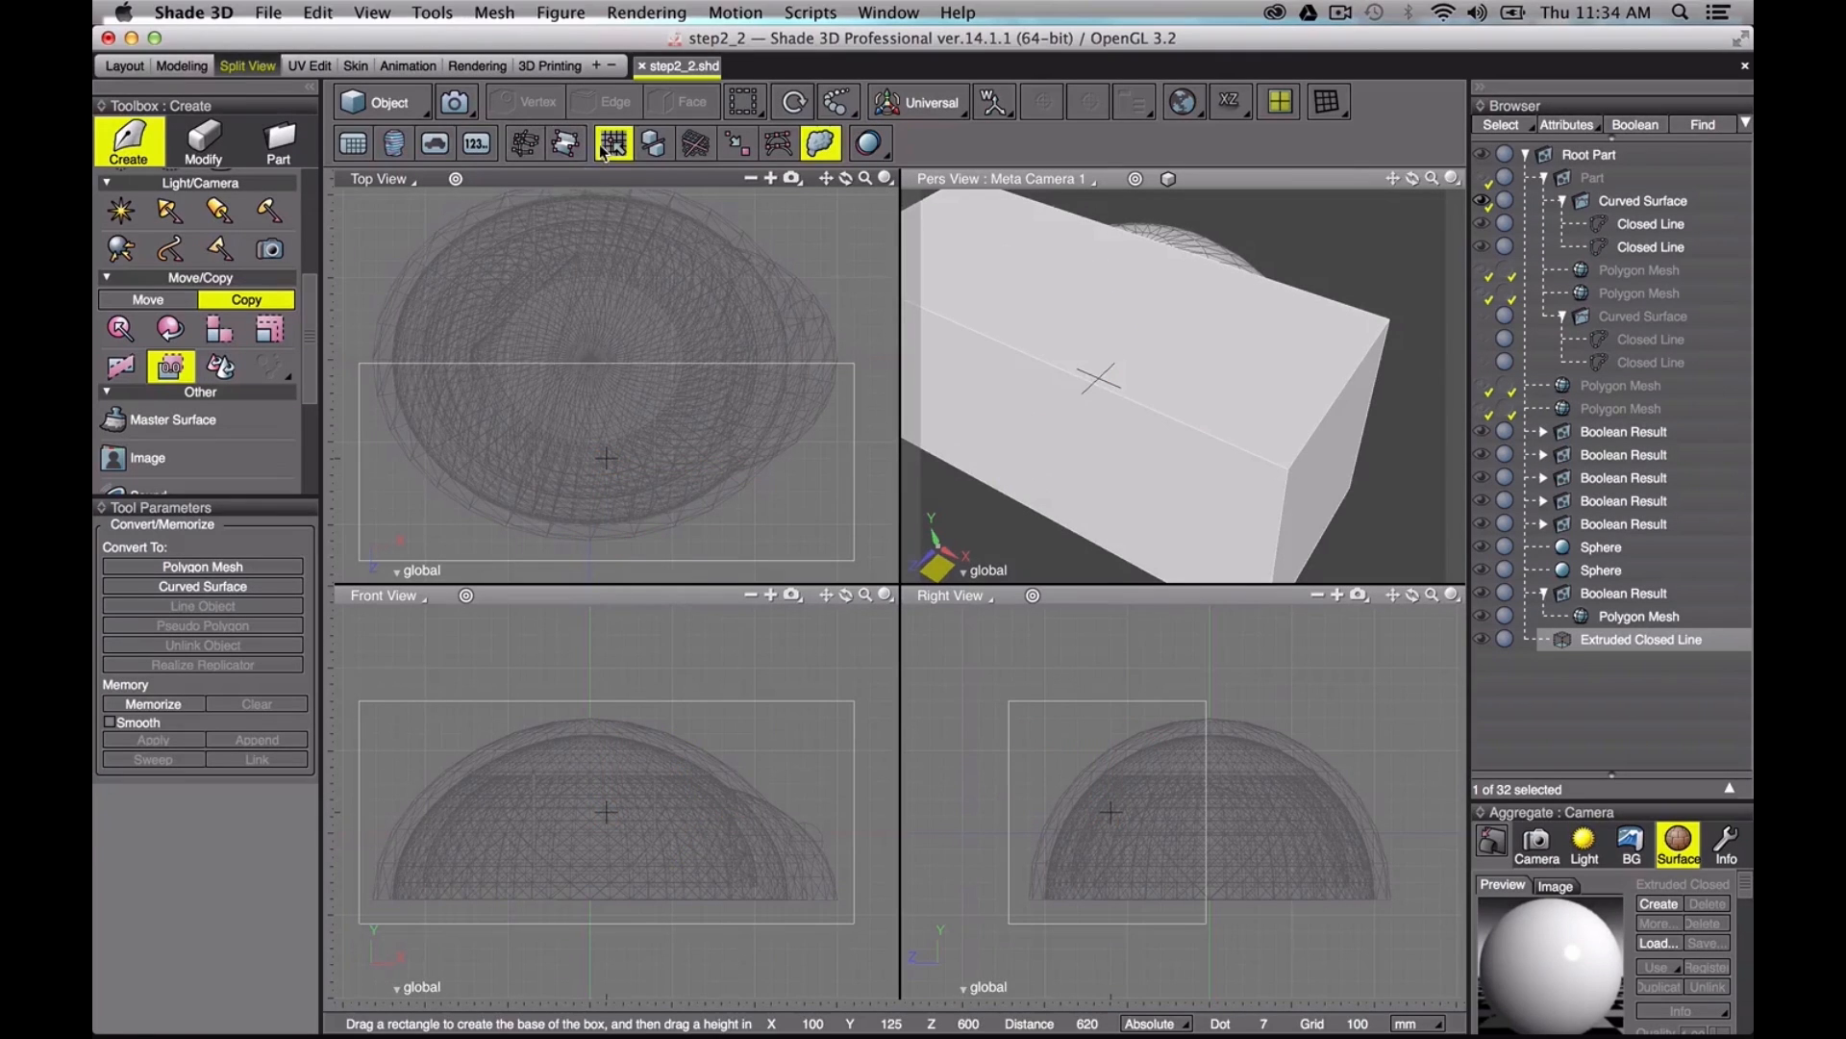
left_click(350, 358)
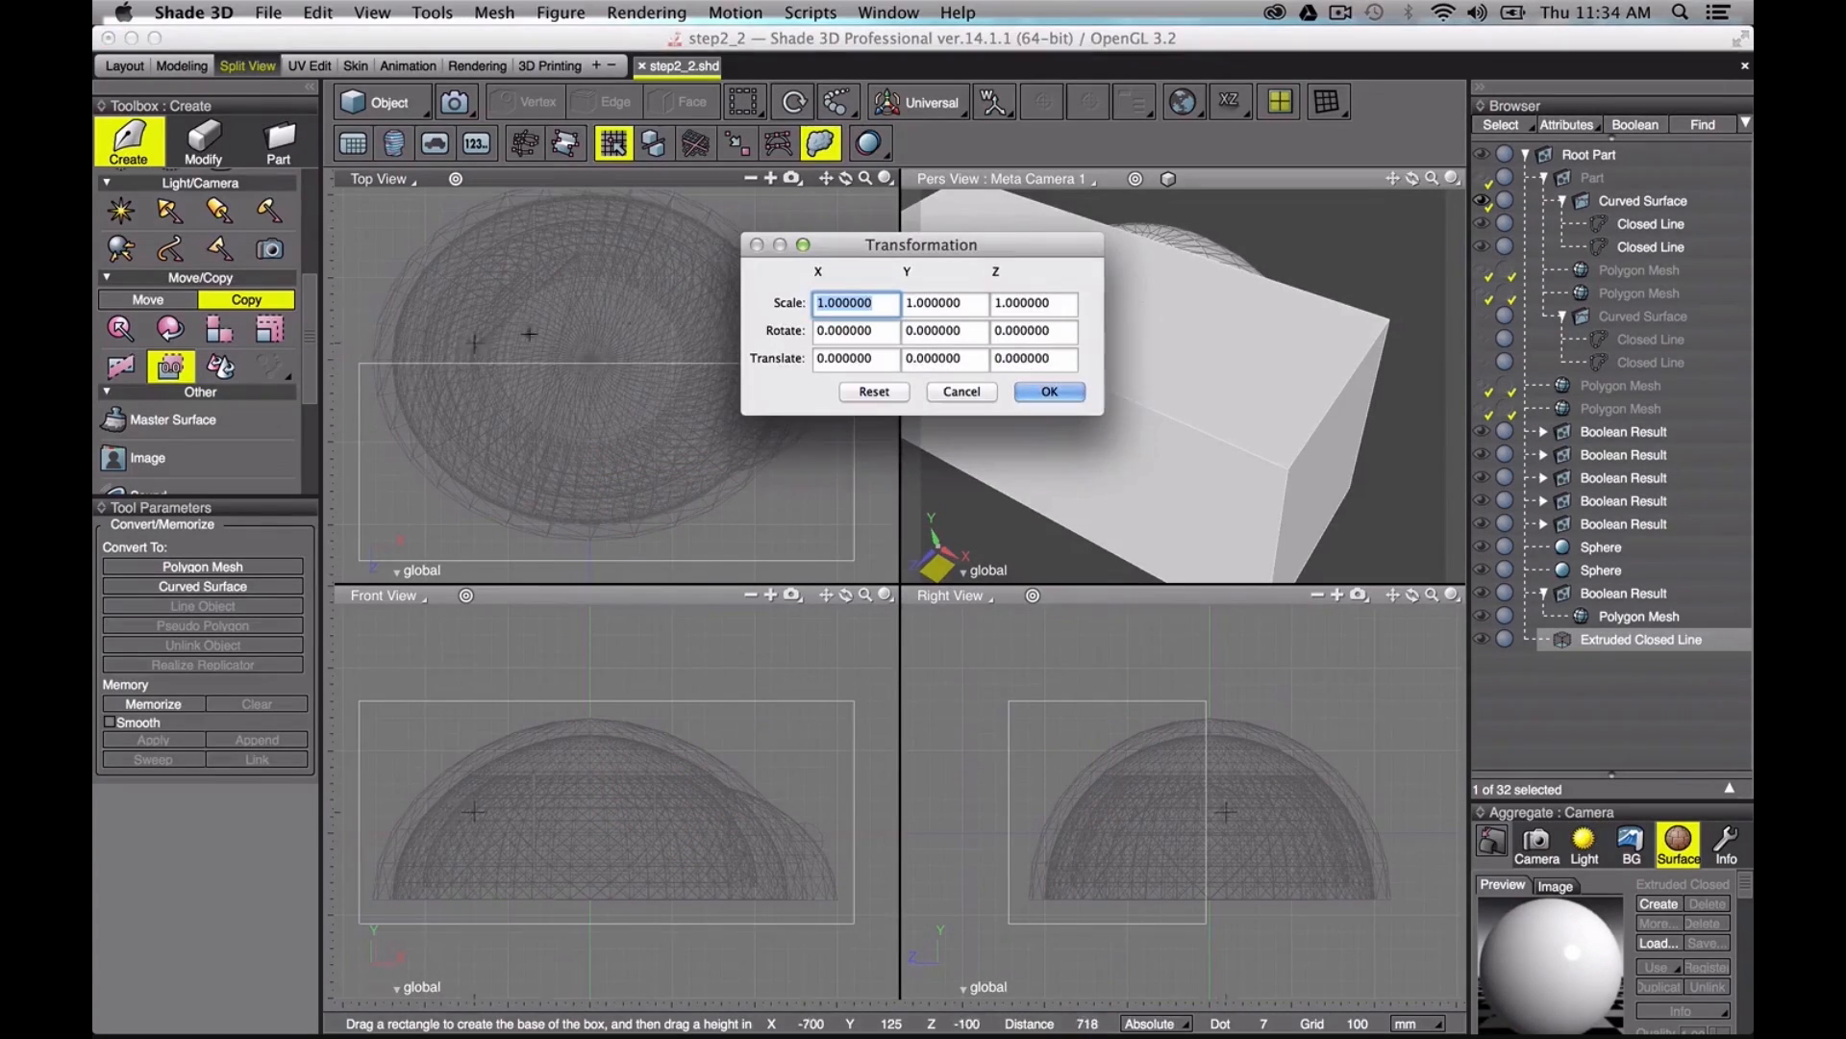
left_click(1000, 304)
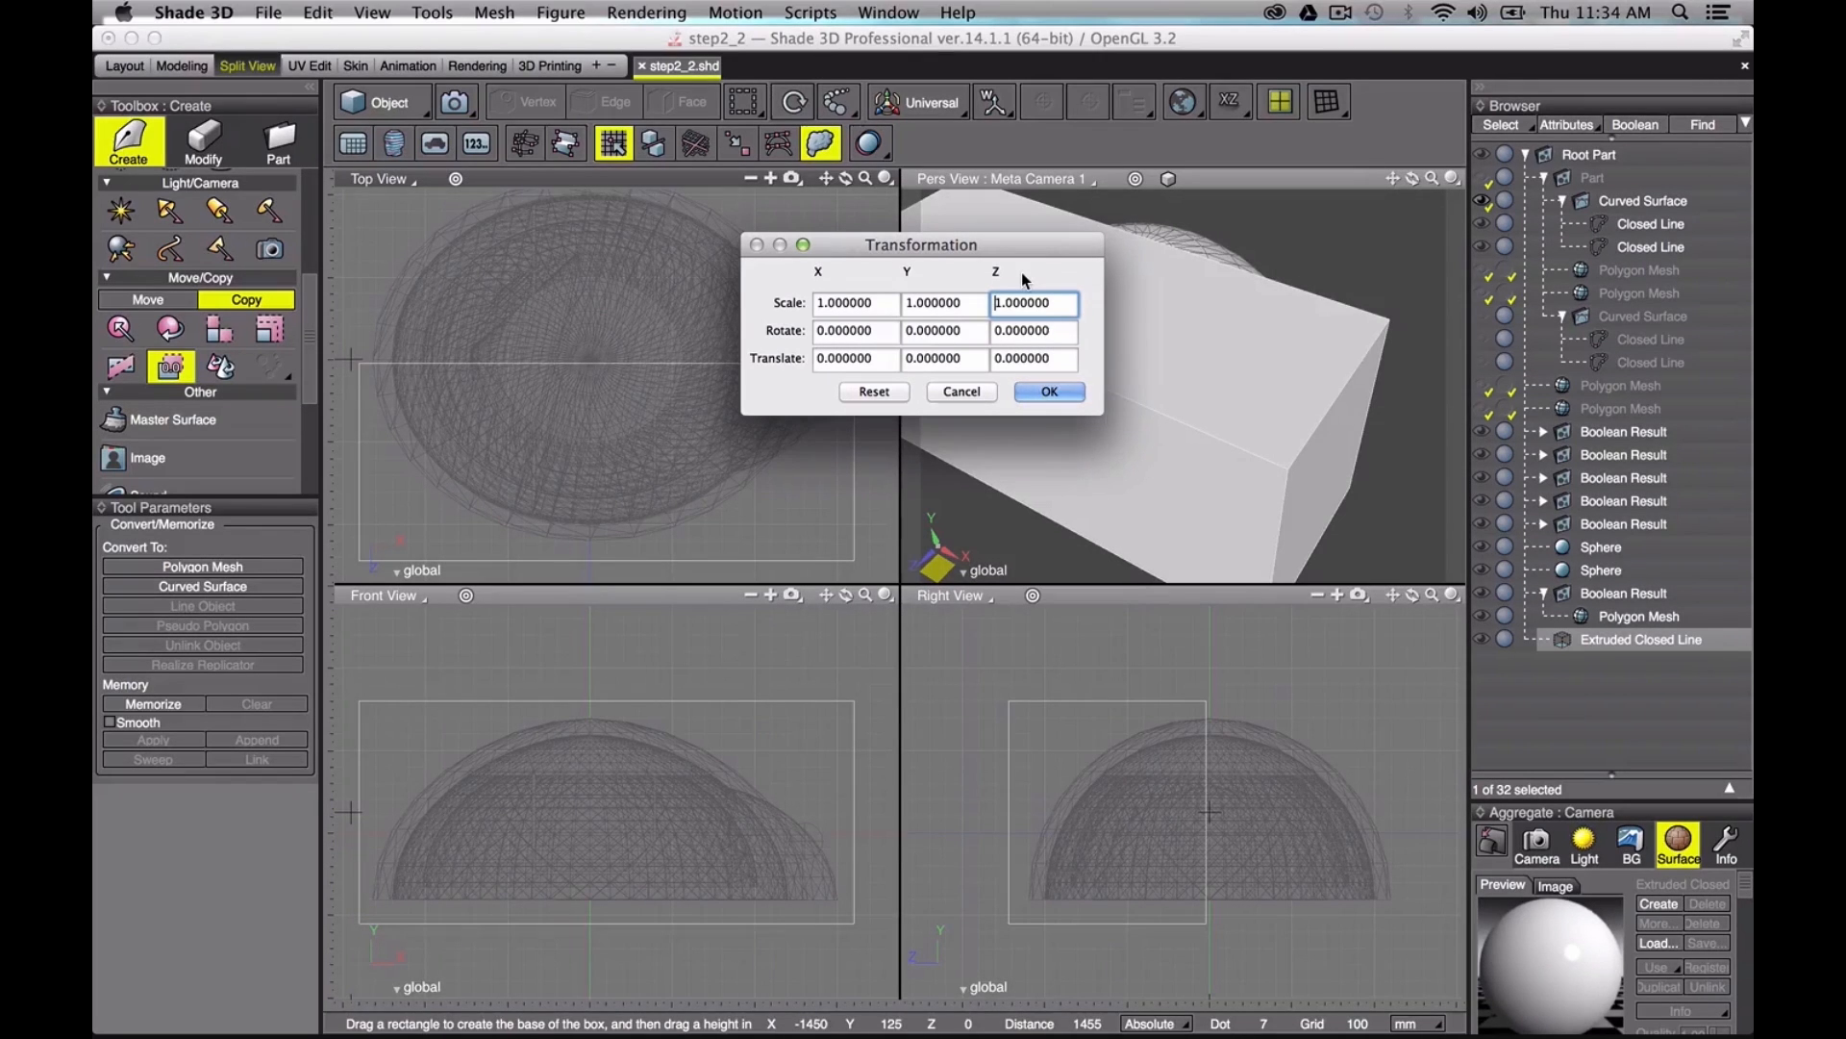
type("-")
left_click(1050, 392)
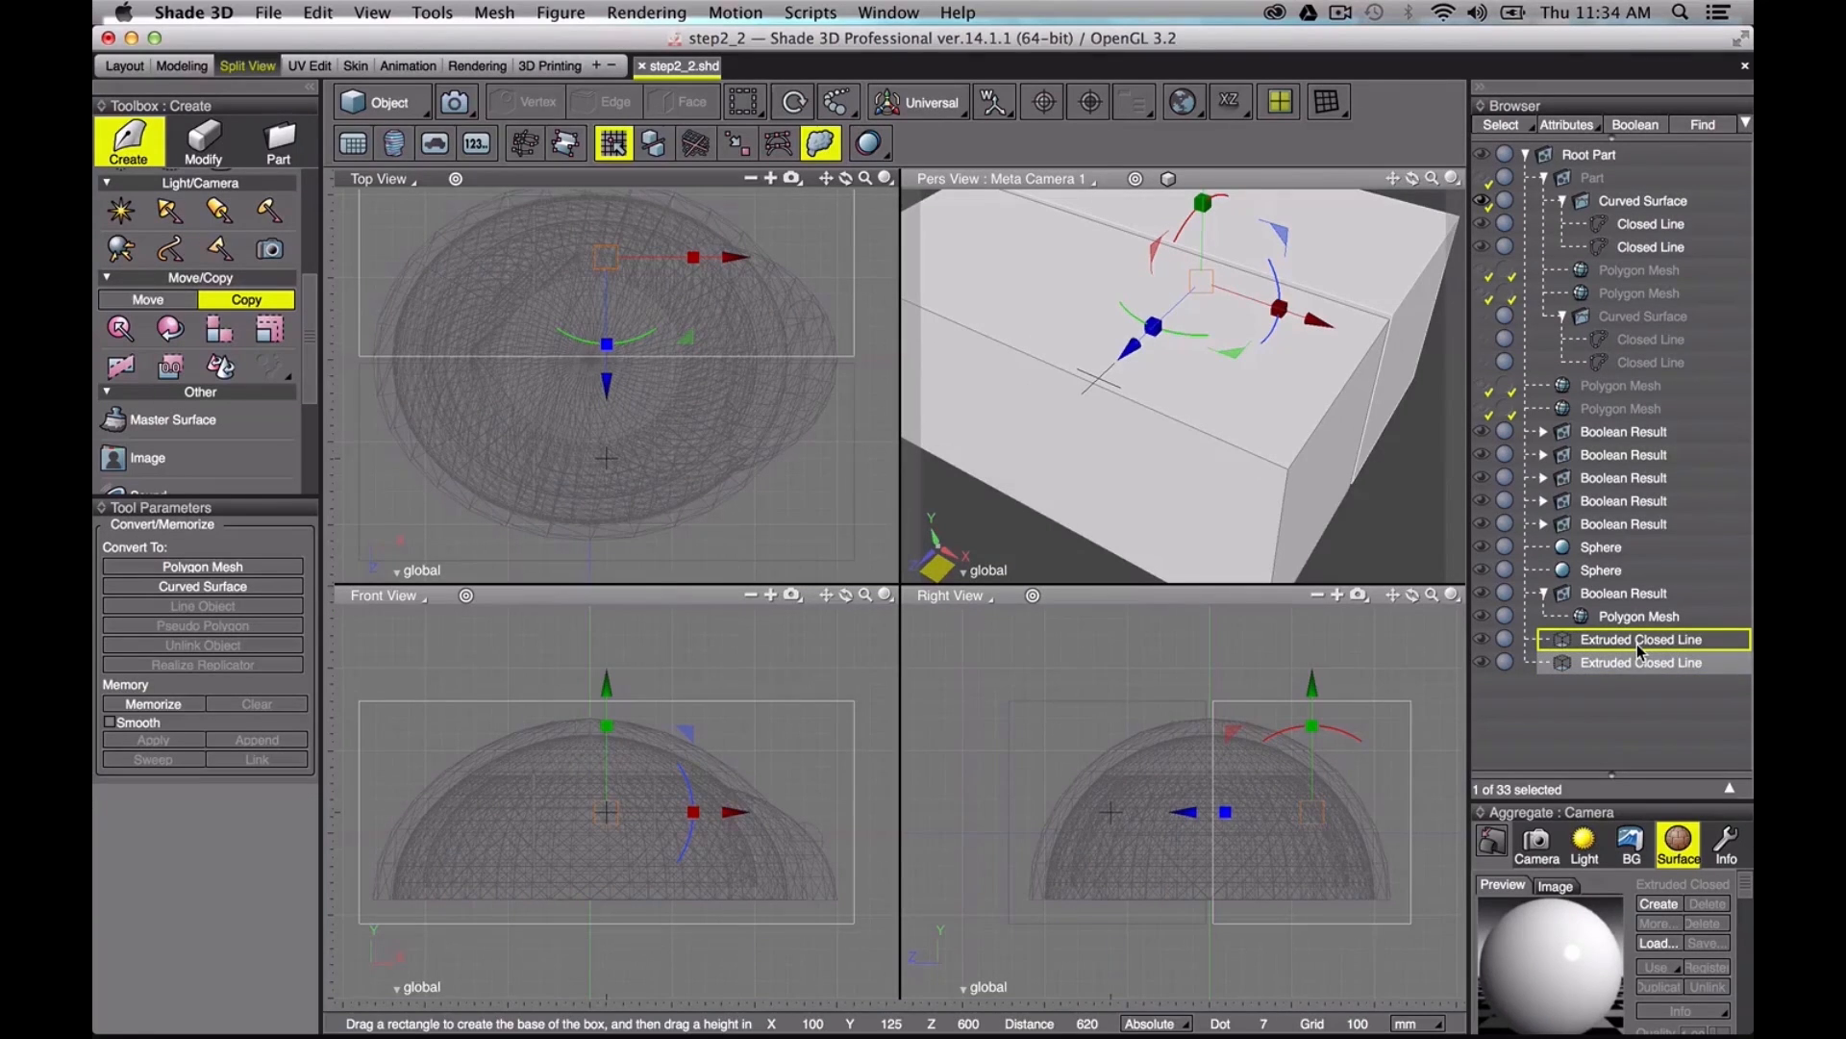
Step: Intersect the dome shell mesh with the original box on the positive-Z side using a Boolean operation
left_click(1639, 616)
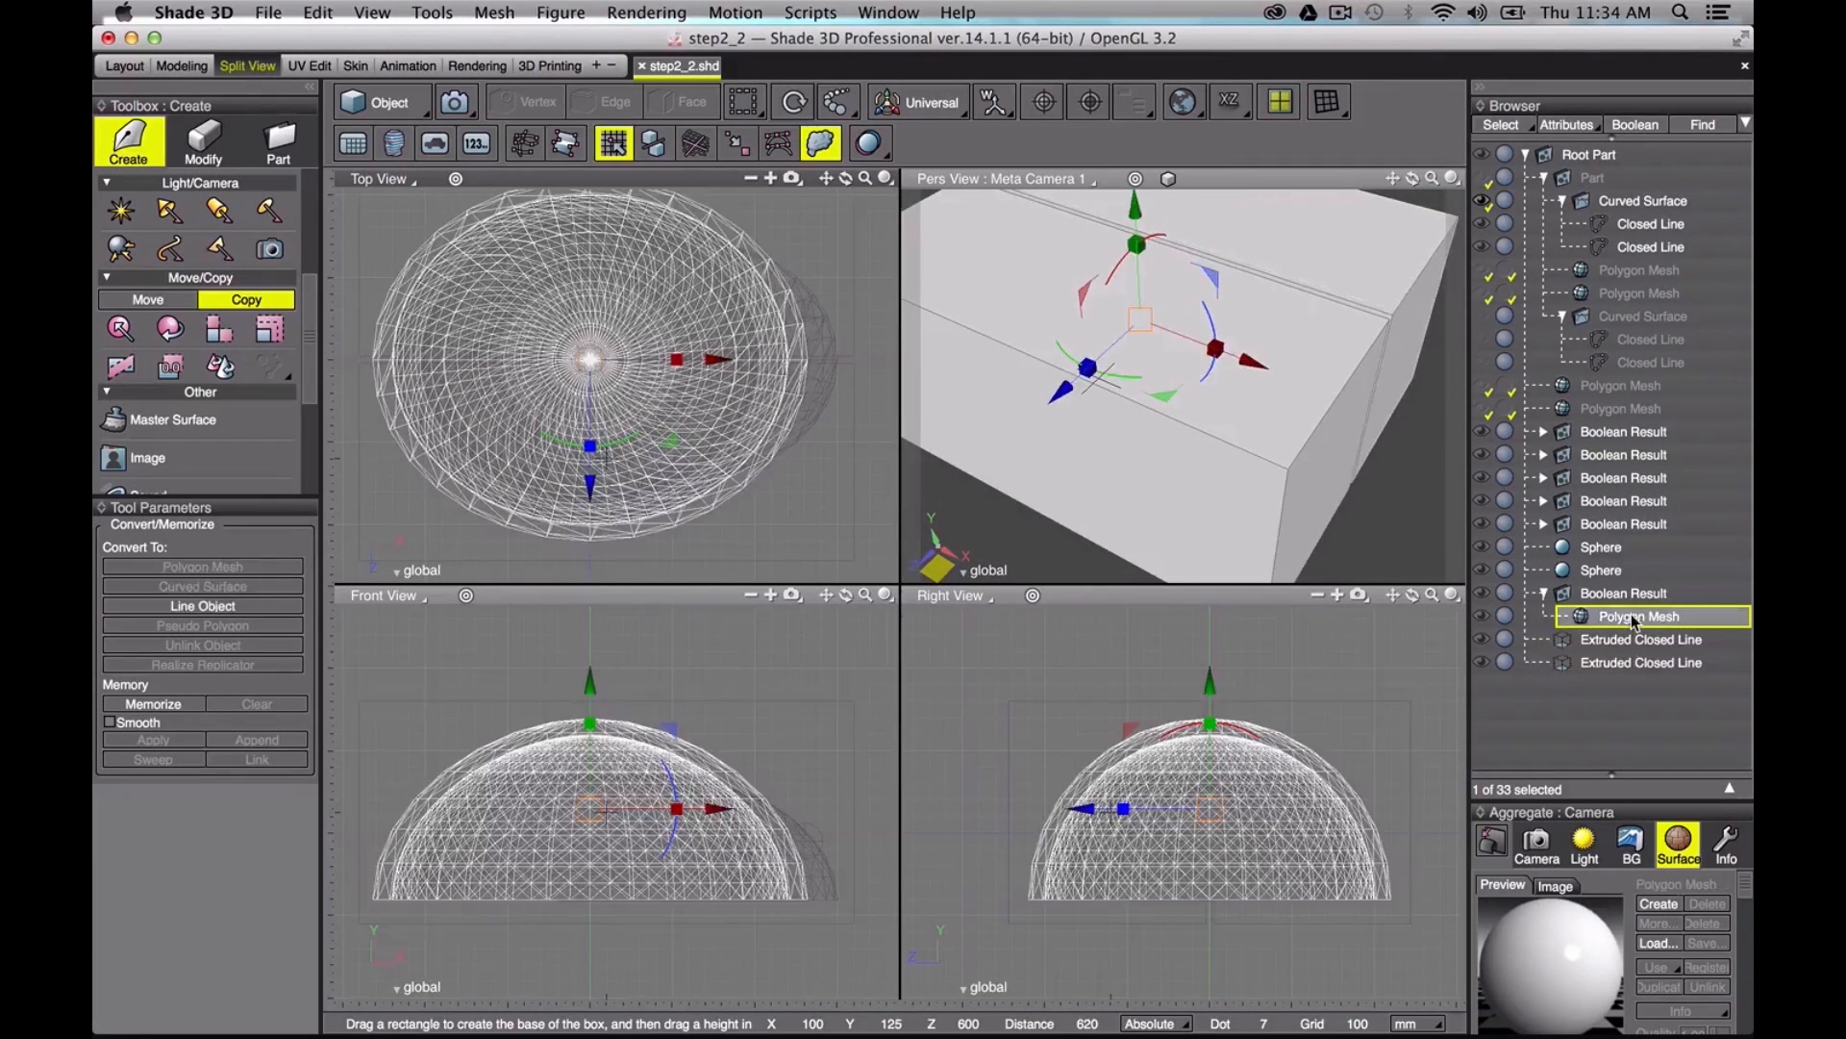
left_click(203, 140)
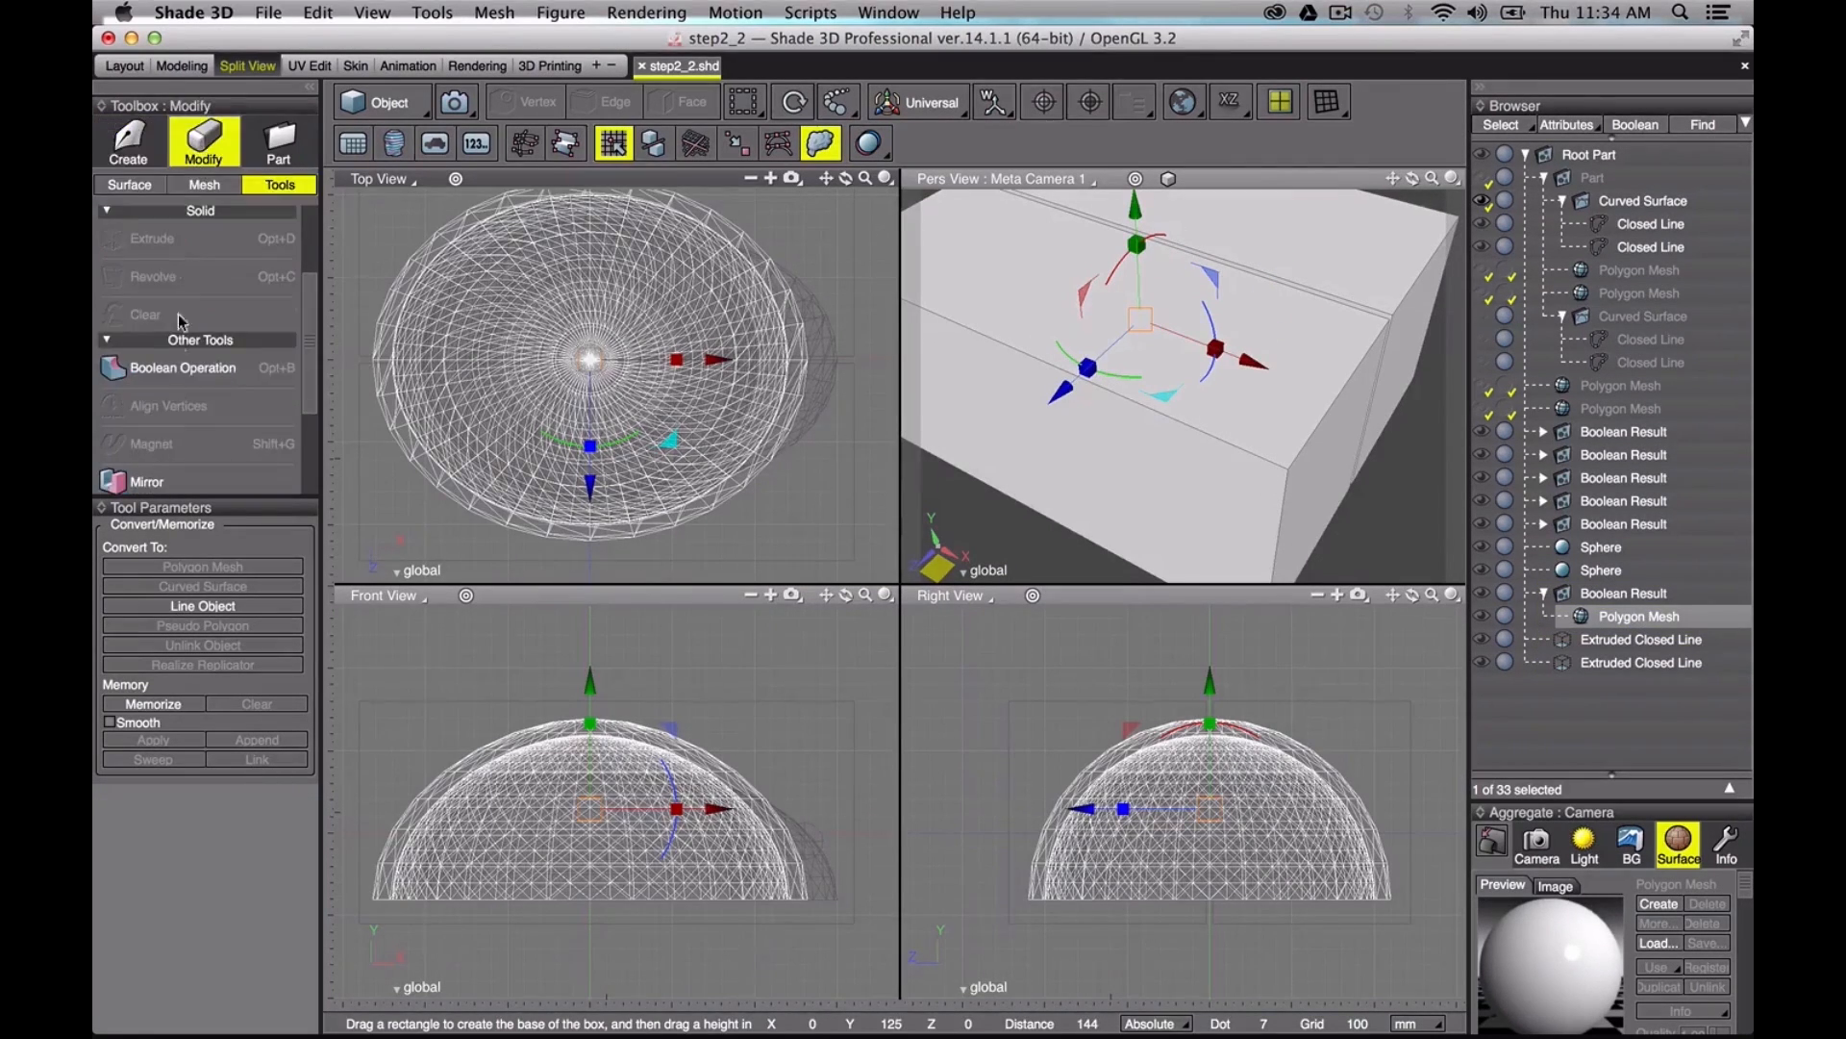
left_click(177, 375)
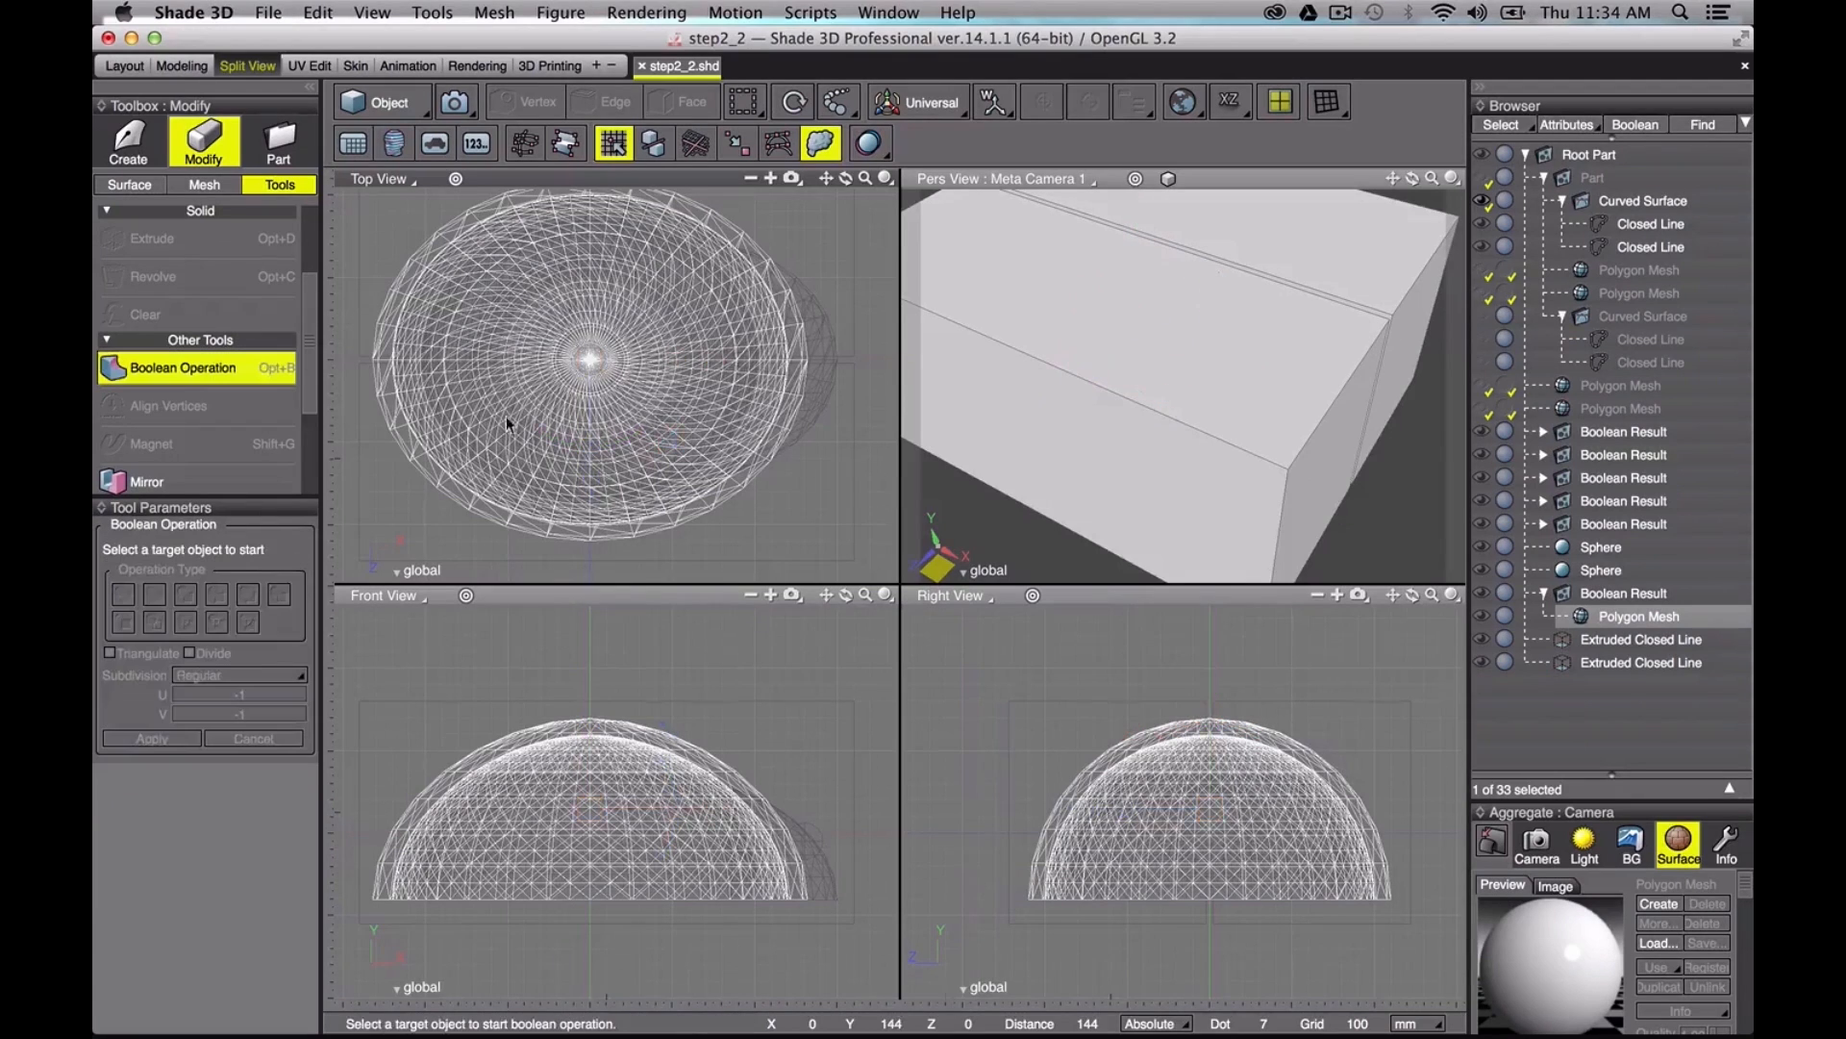
left_click(1606, 638)
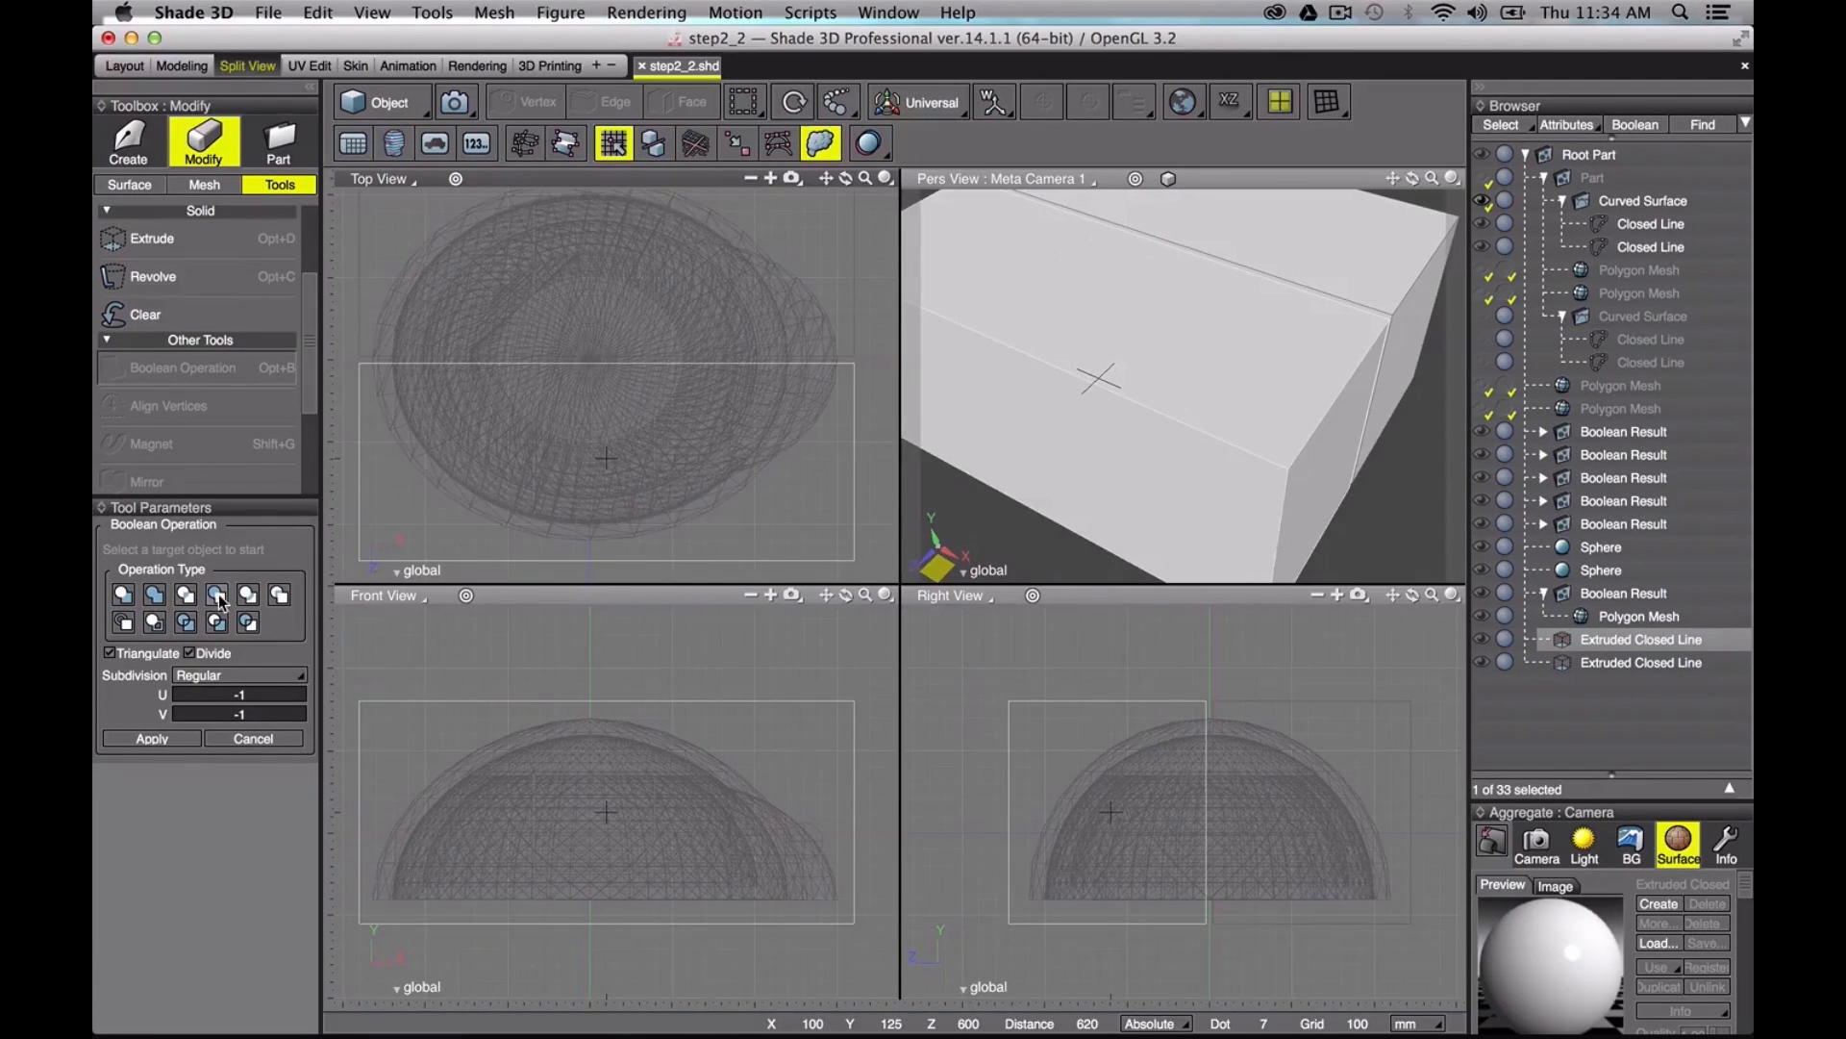
left_click(185, 594)
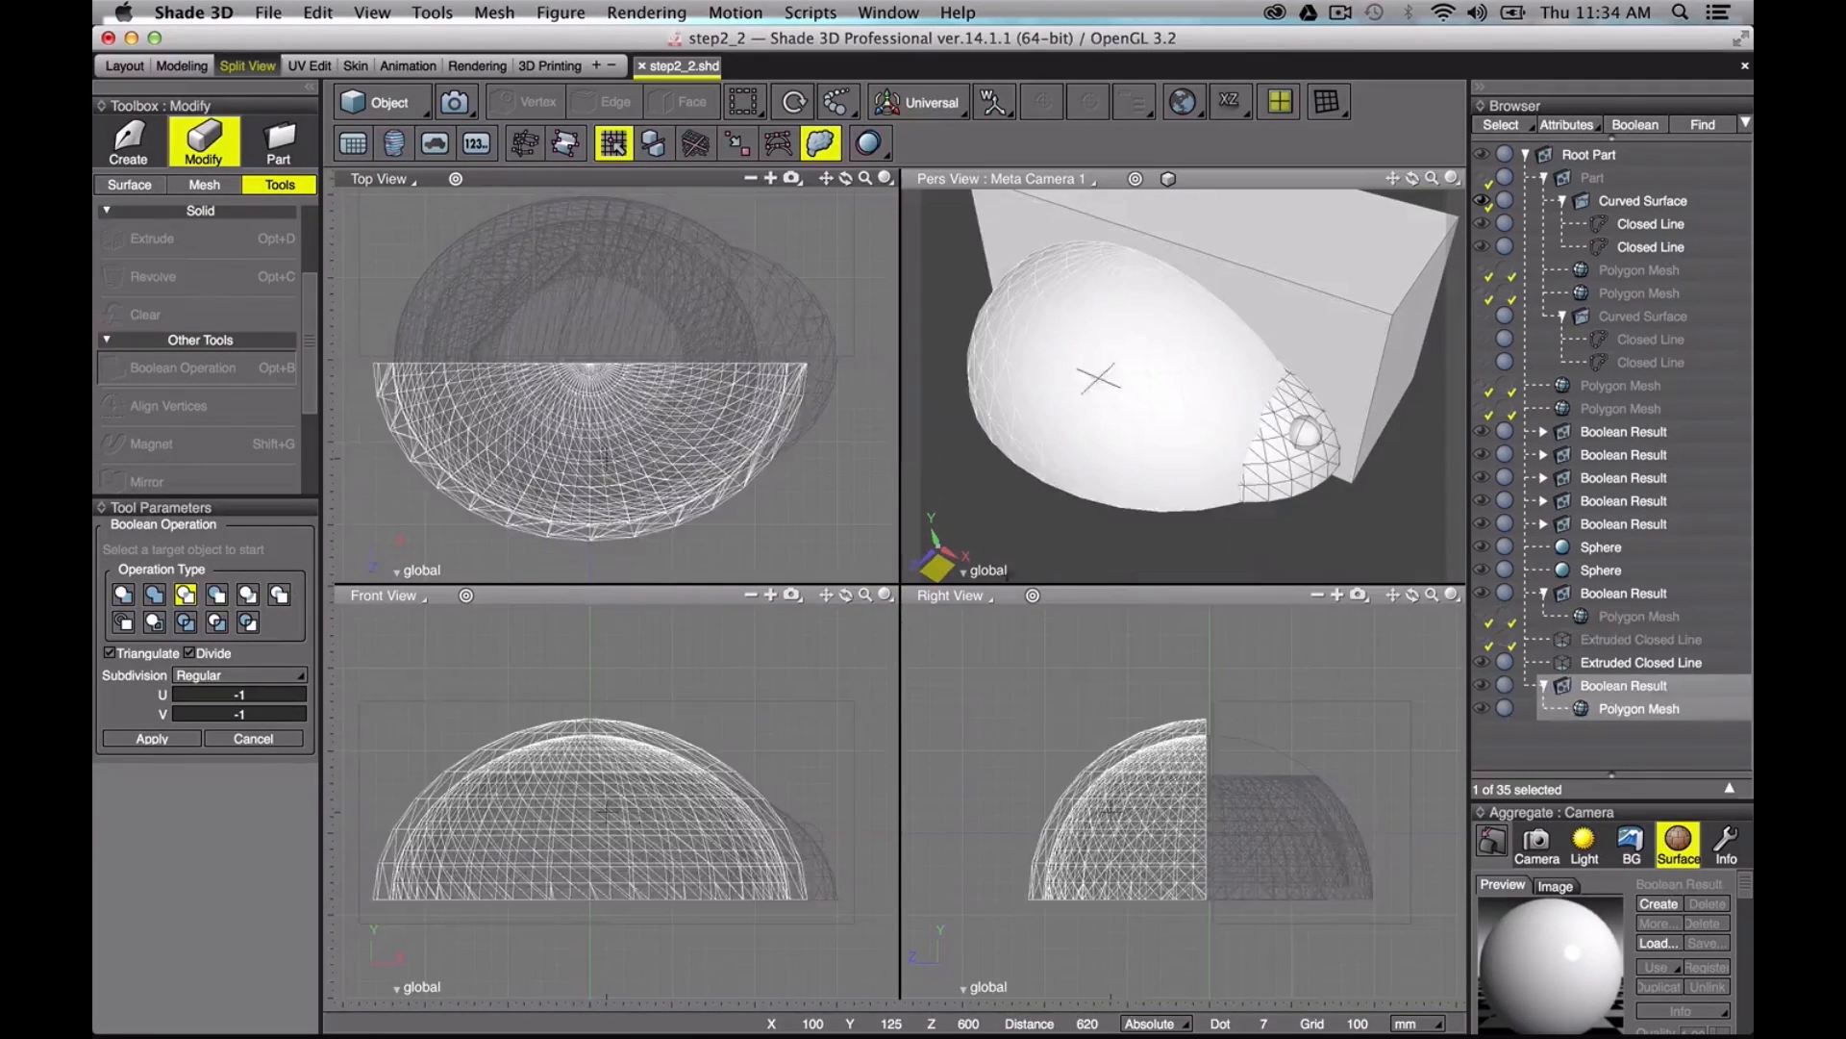
Step: Intersect the original dome shell mesh with the mirrored box on the negative-Z side to produce the other half
left_click(1672, 664)
left_click(1646, 621)
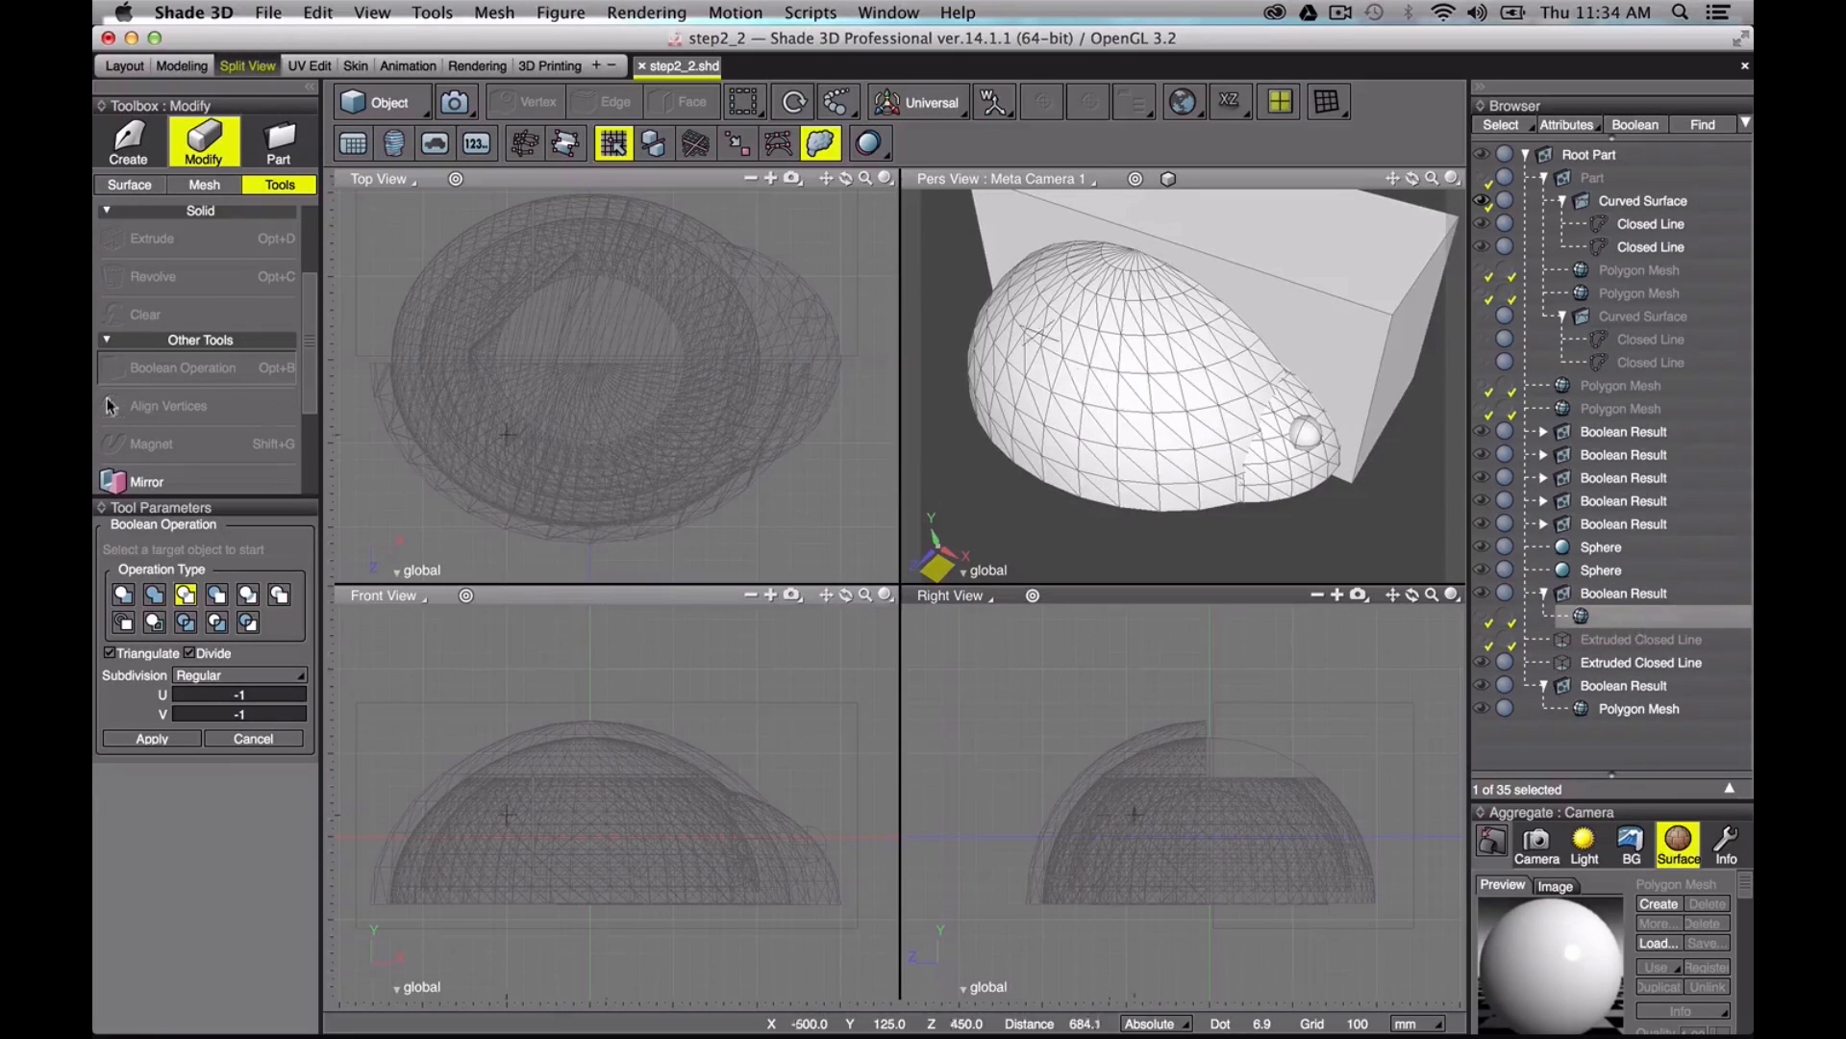
left_click(171, 376)
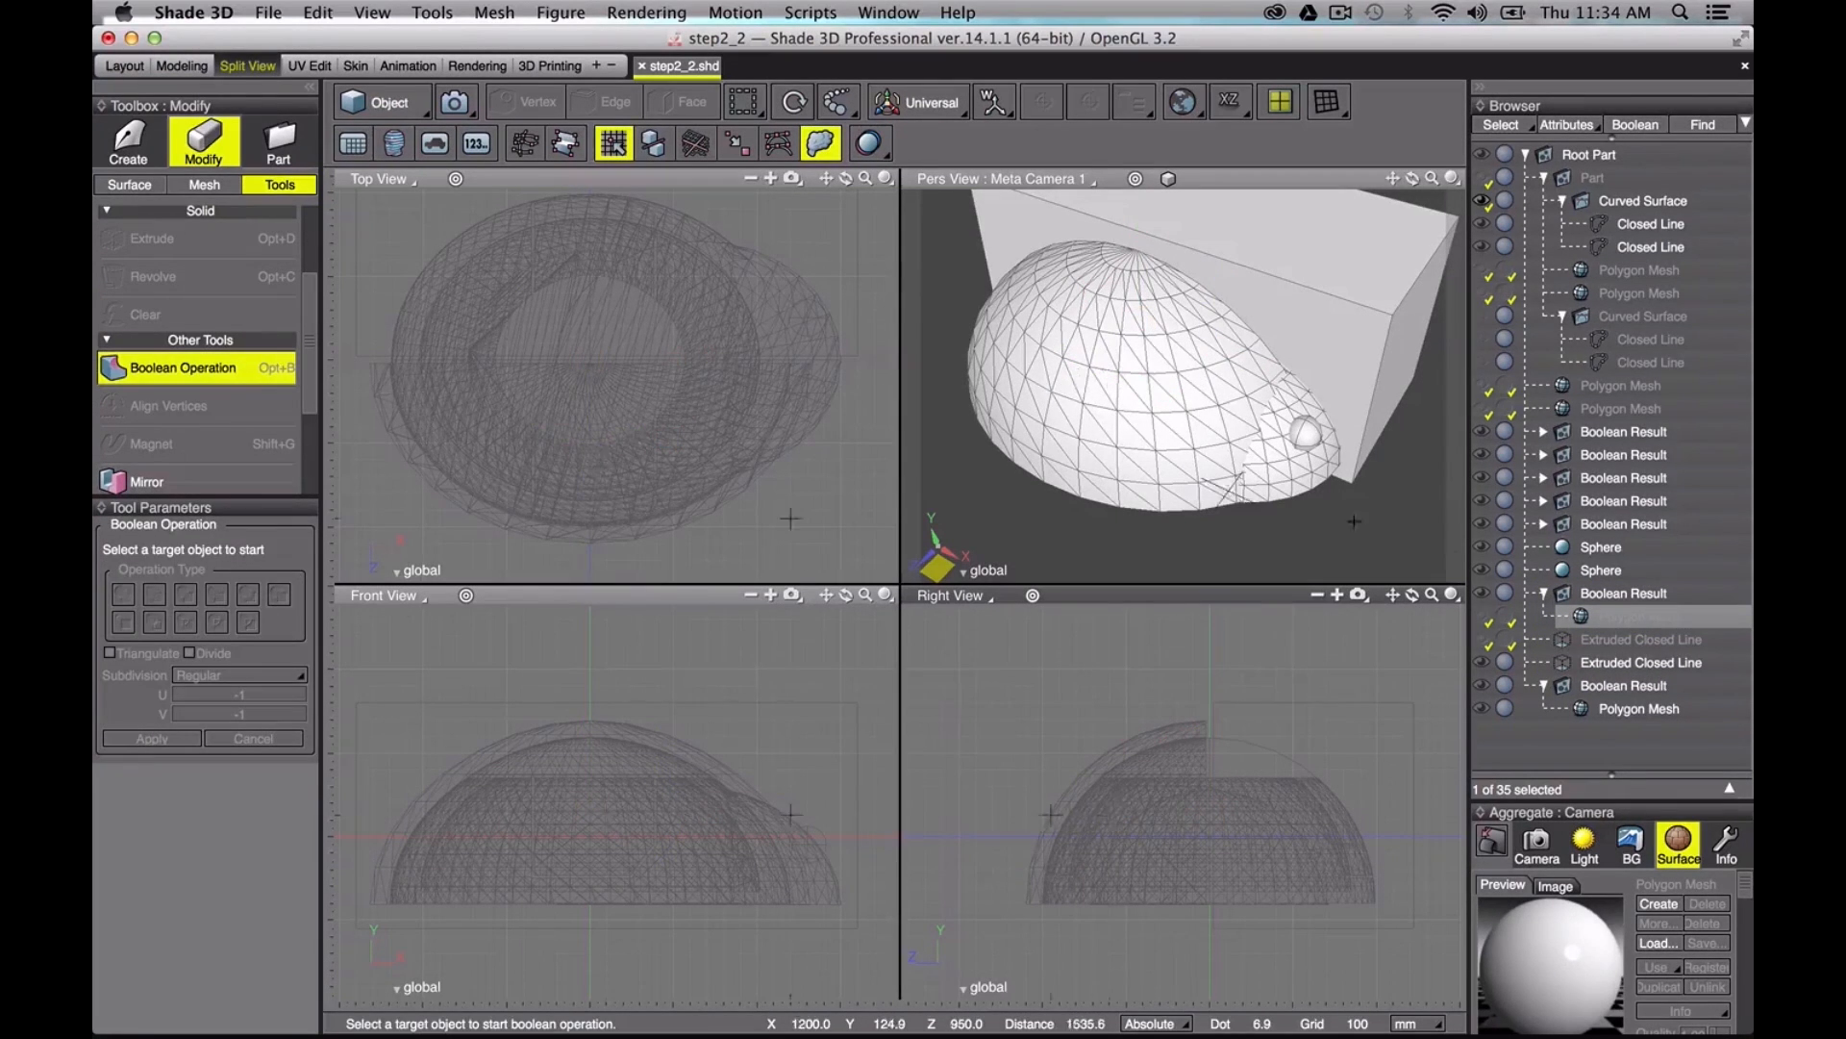
left_click(1622, 663)
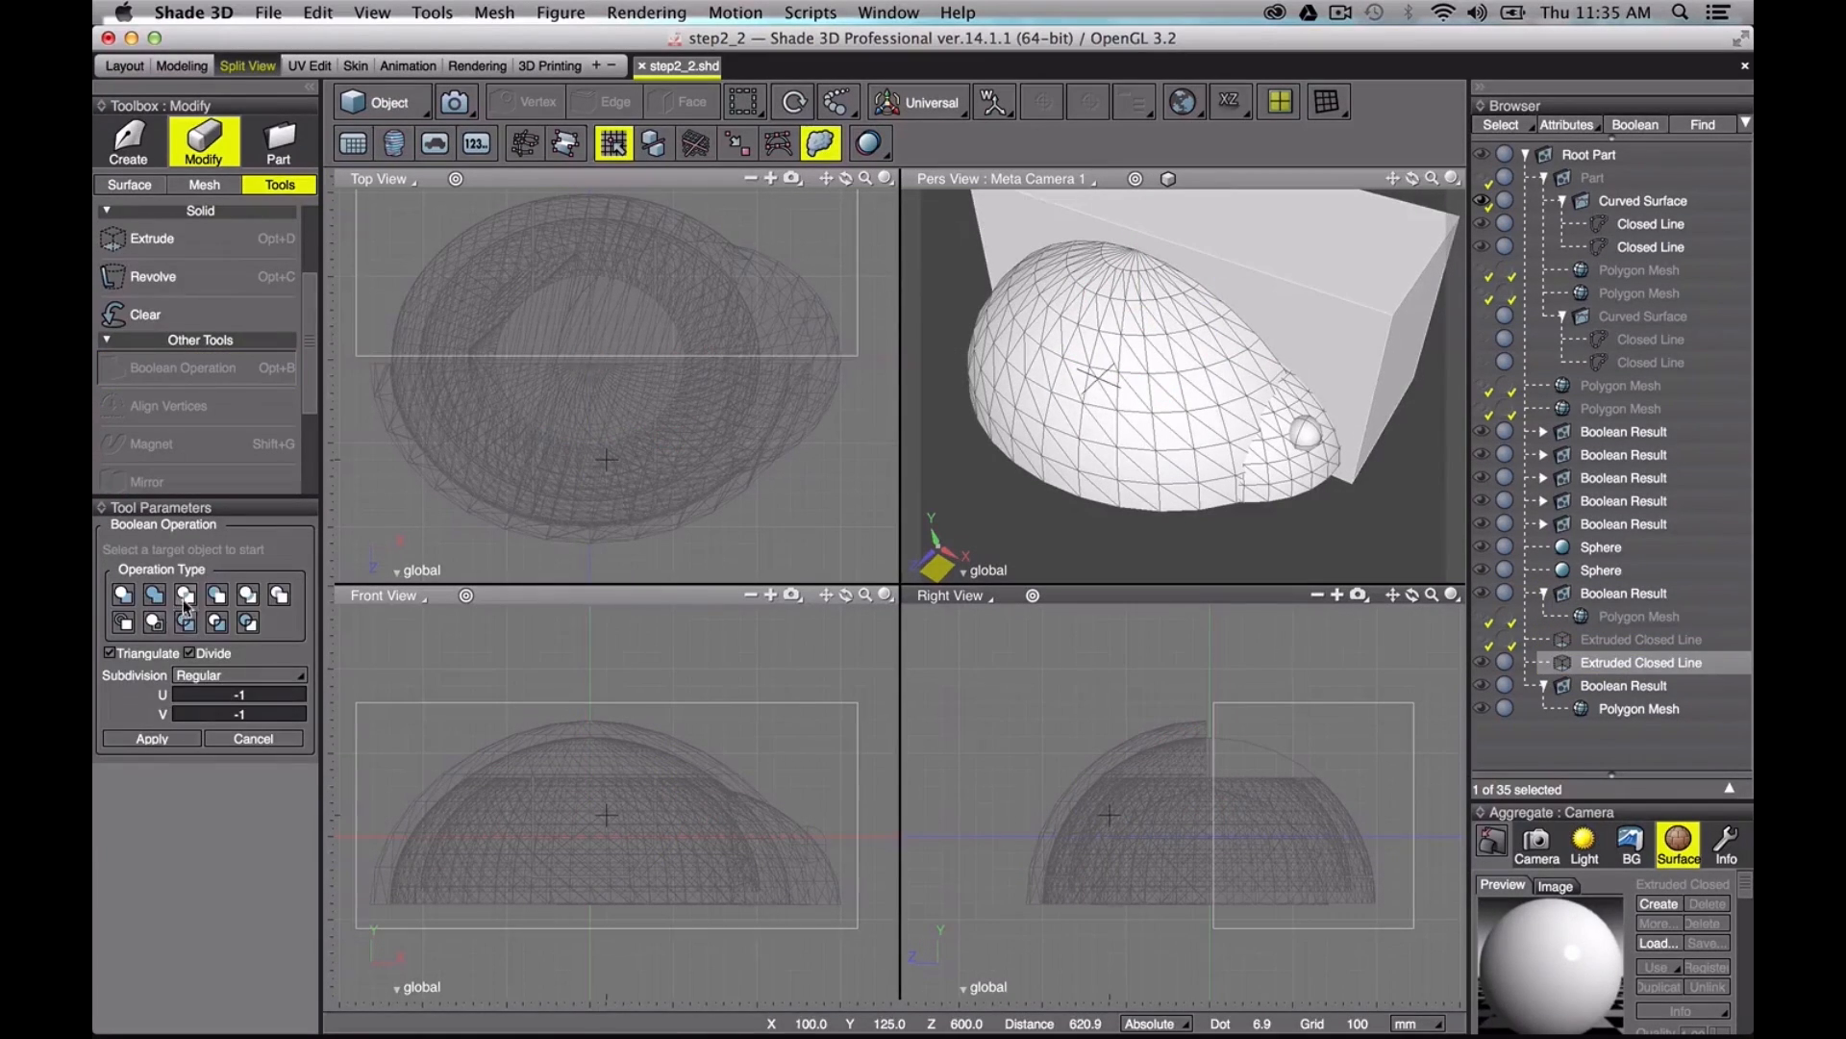
left_click(186, 594)
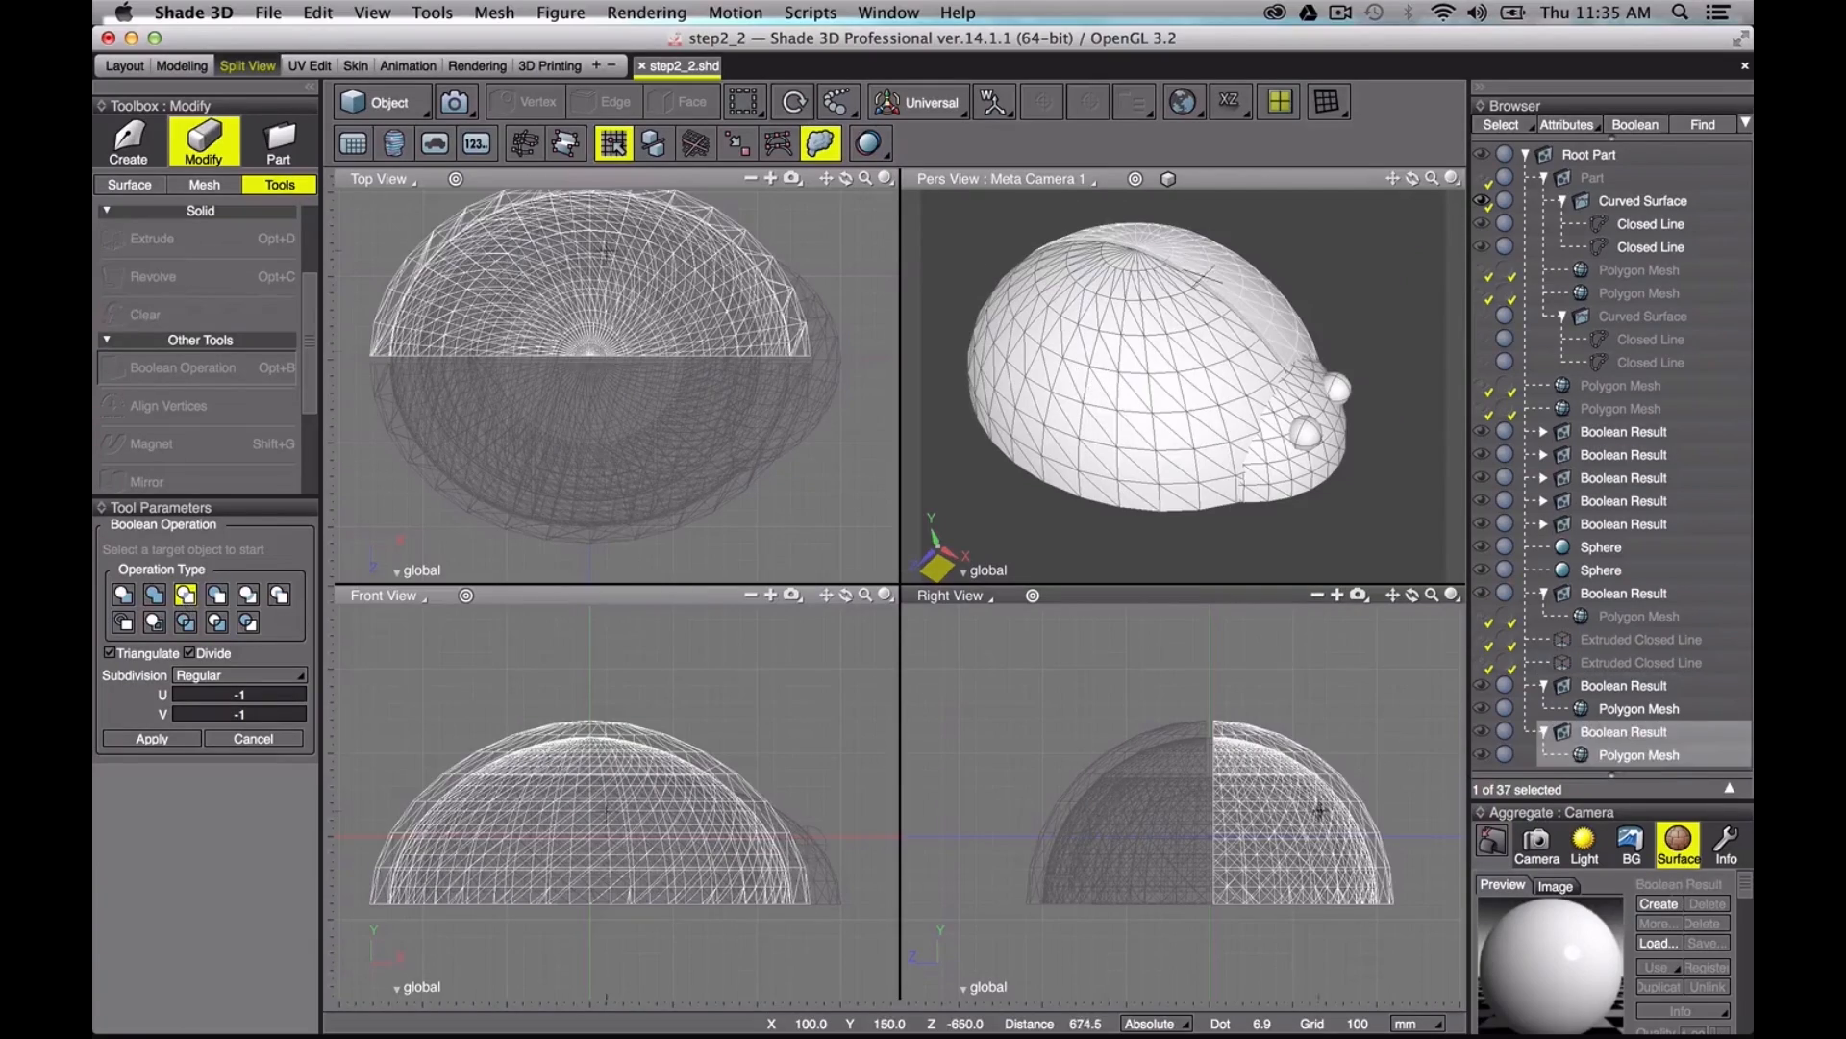
left_click(1672, 689)
left_click(1666, 729)
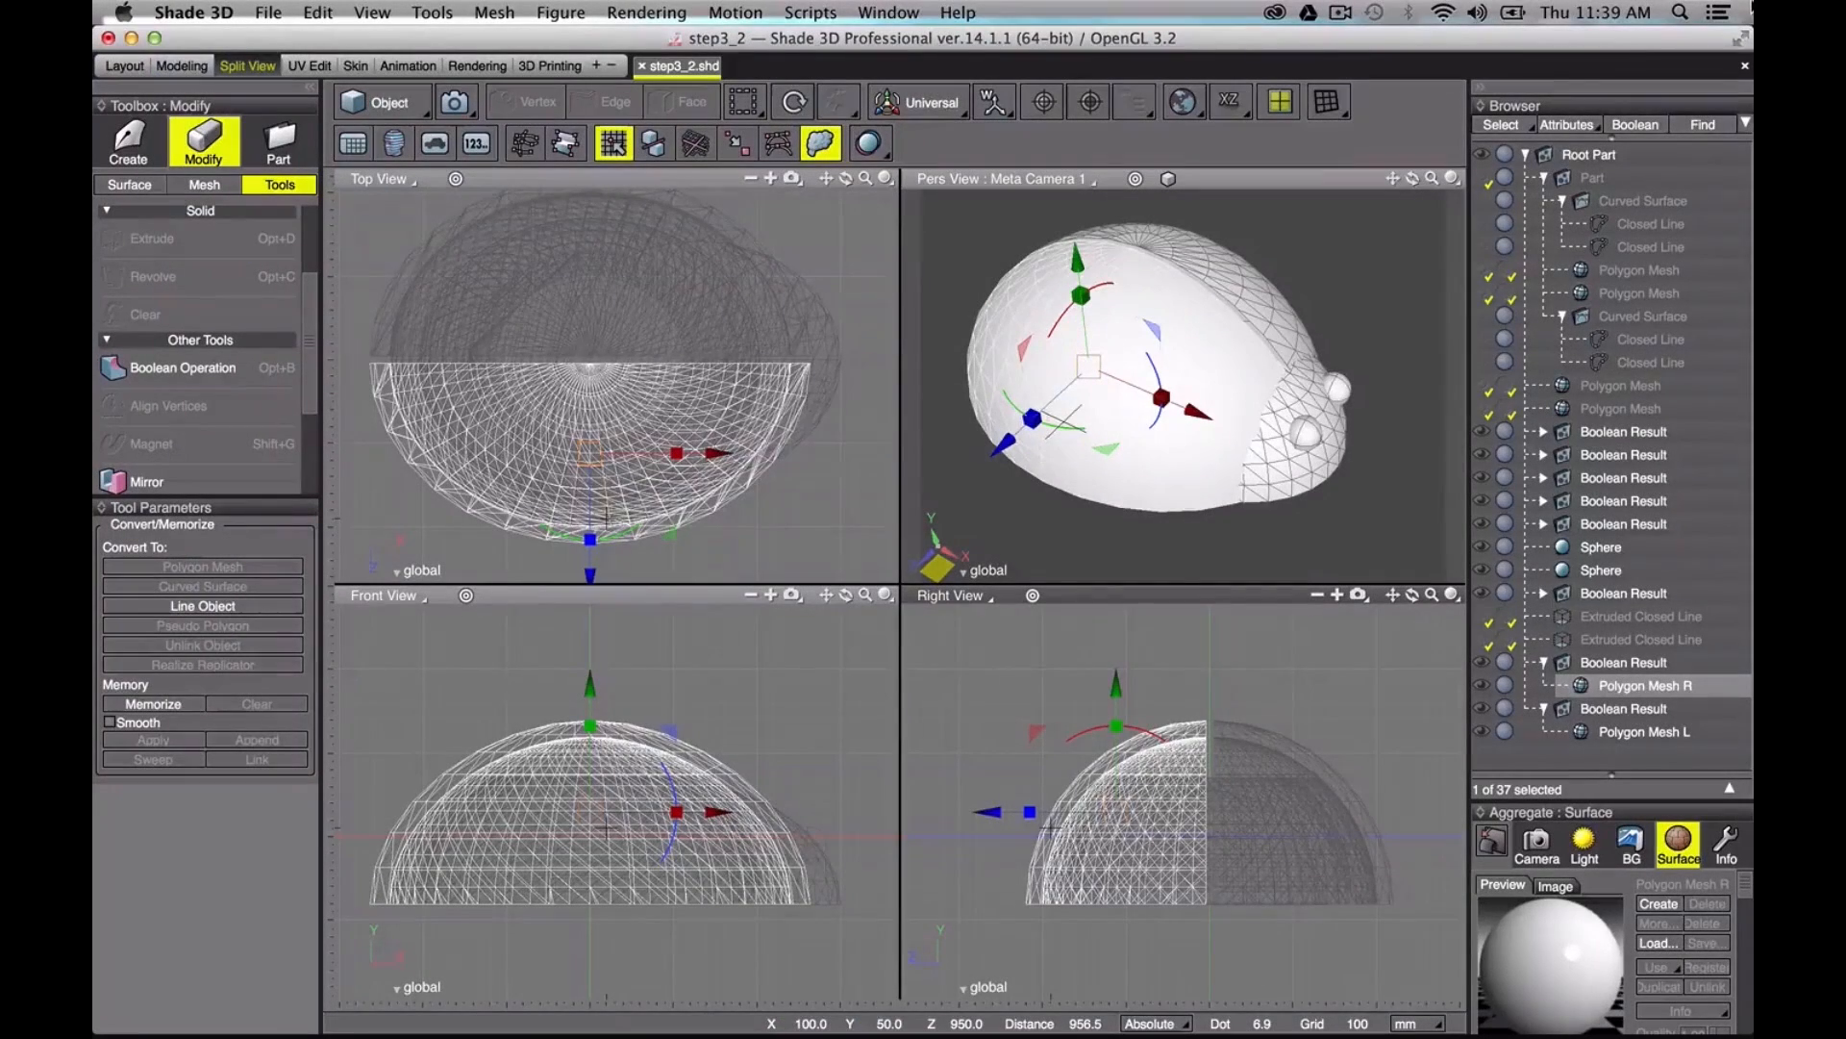
Step: Show the small dome's original curved surface, paste a copy in place and scale the copy uniformly to 1.06
left_click(1562, 200)
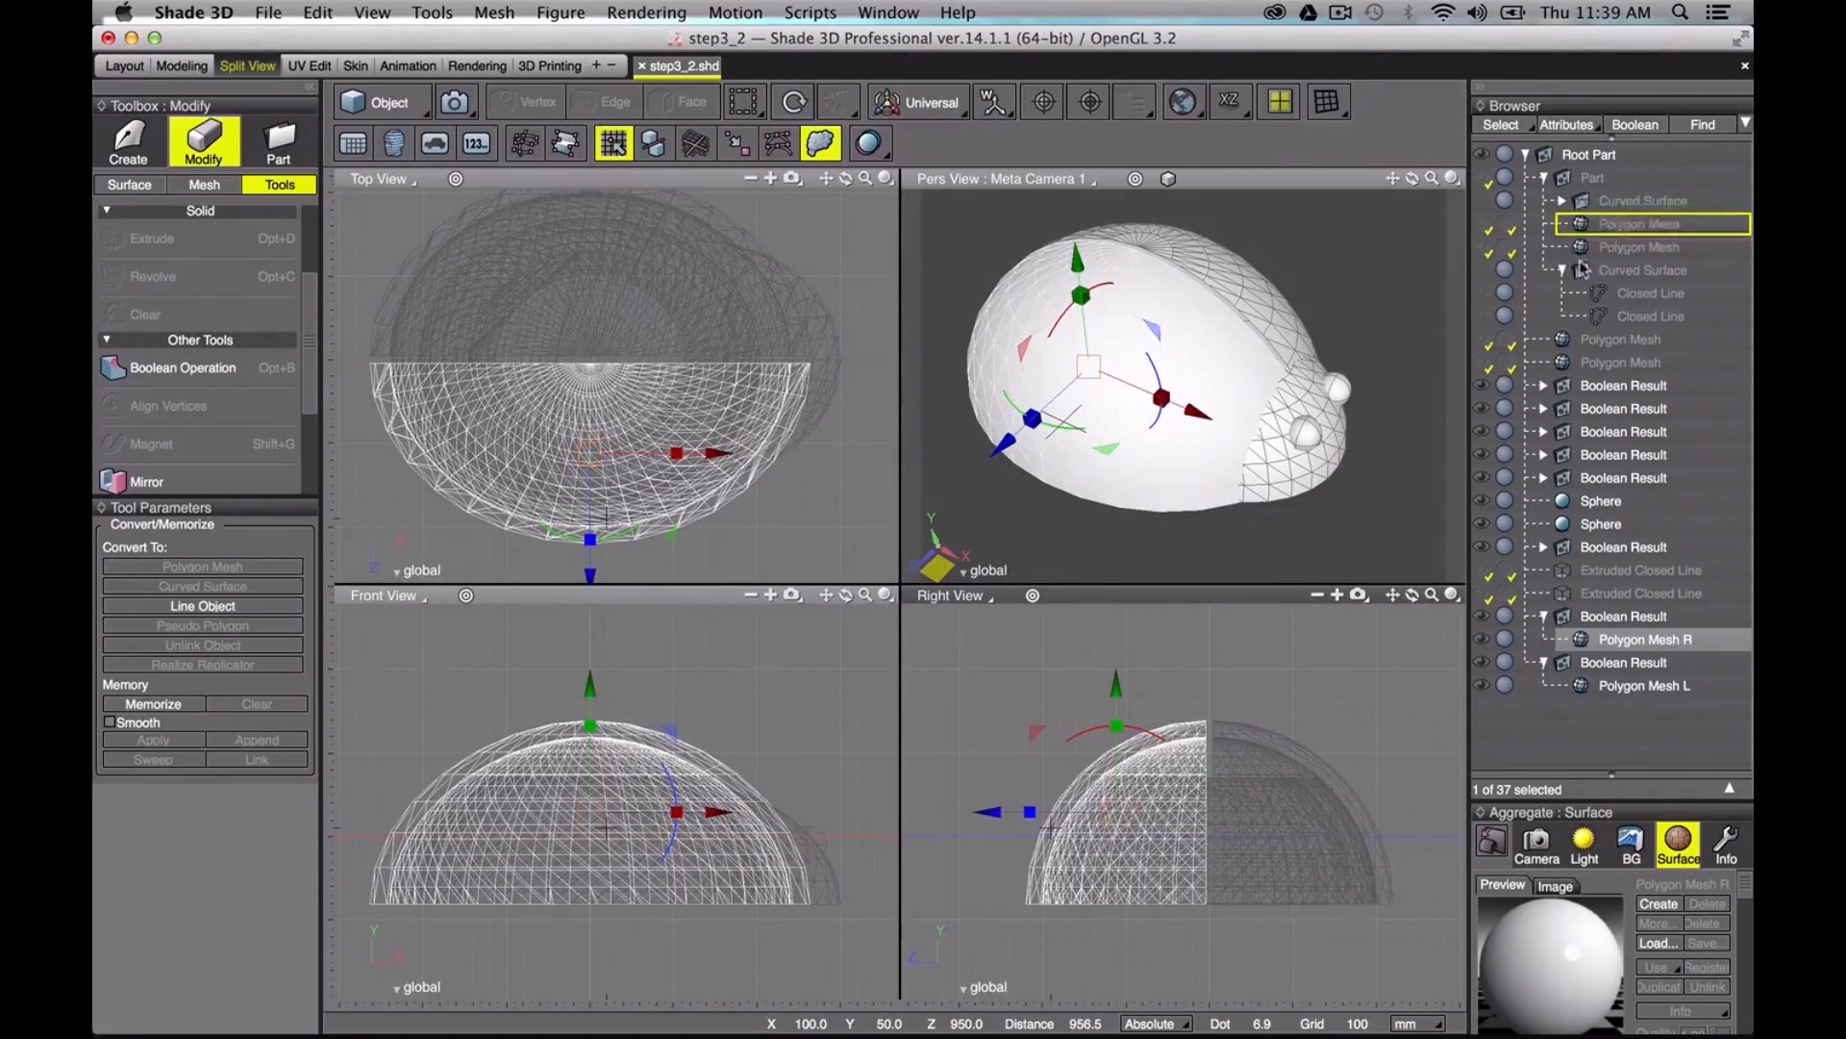
left_click(1632, 278)
left_click(1485, 273)
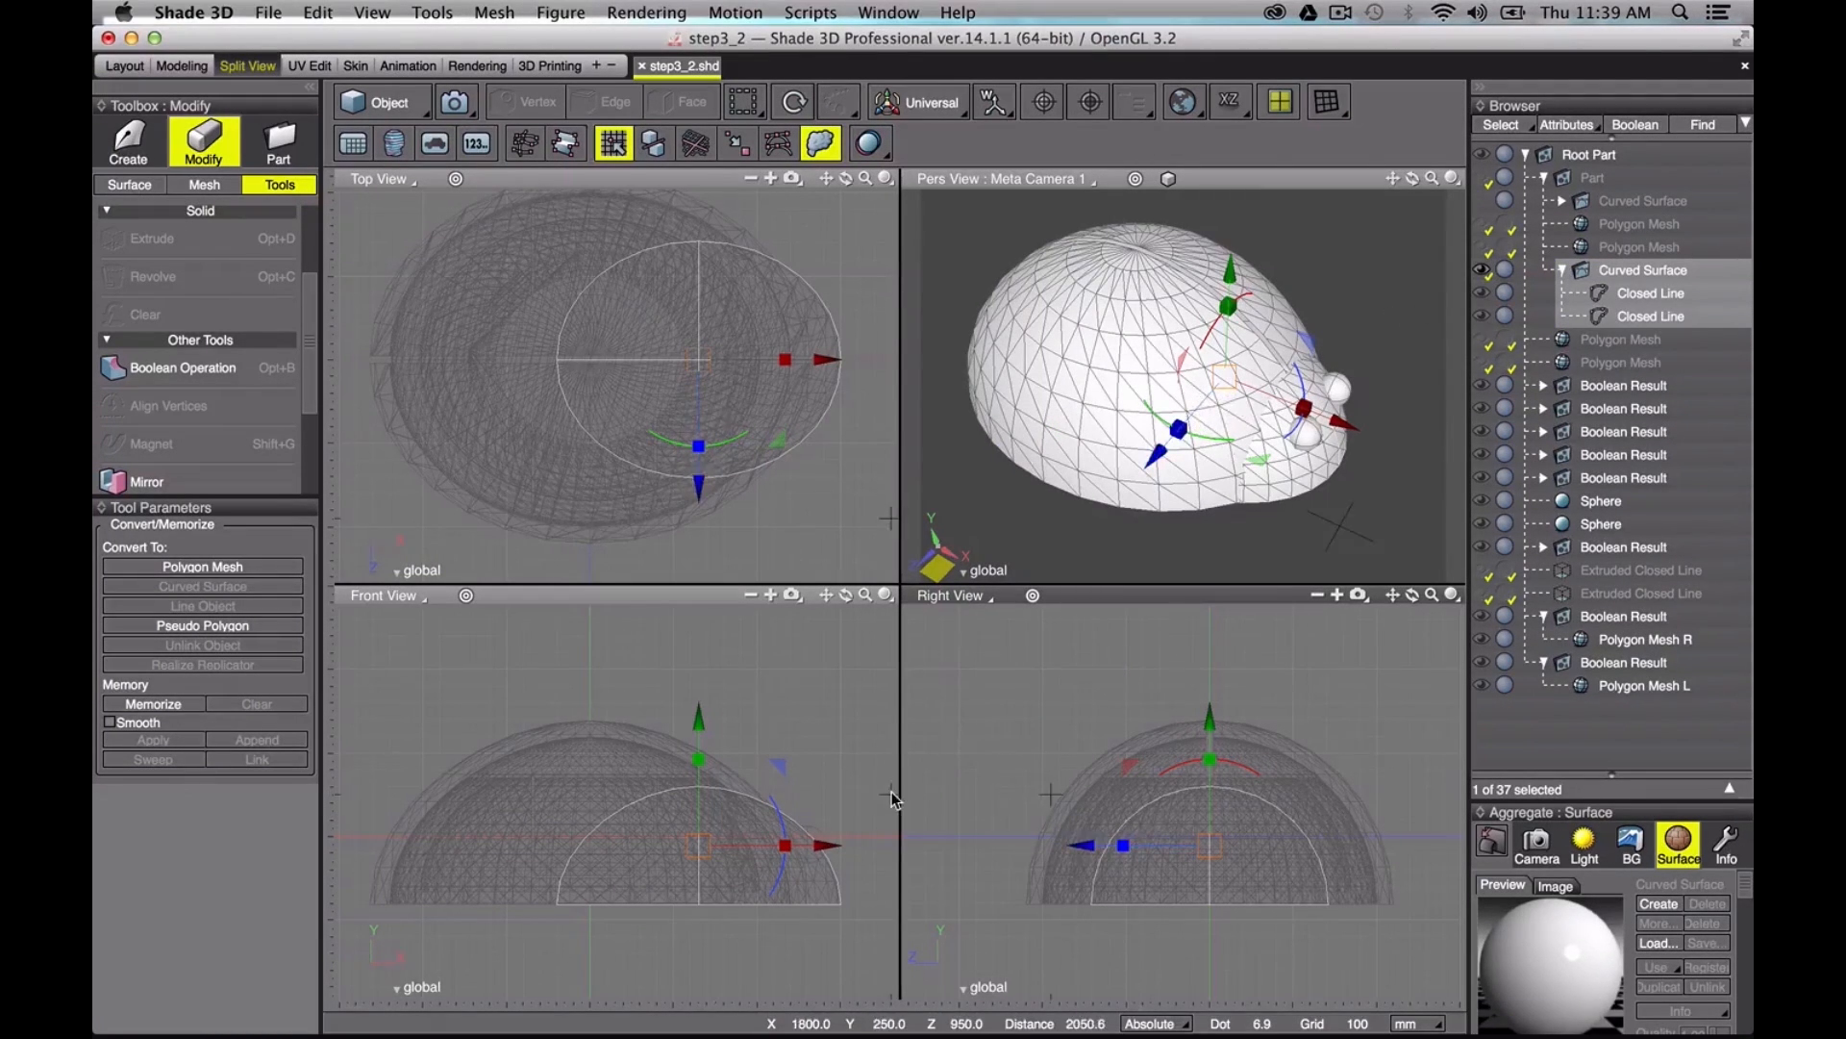
key("super+v")
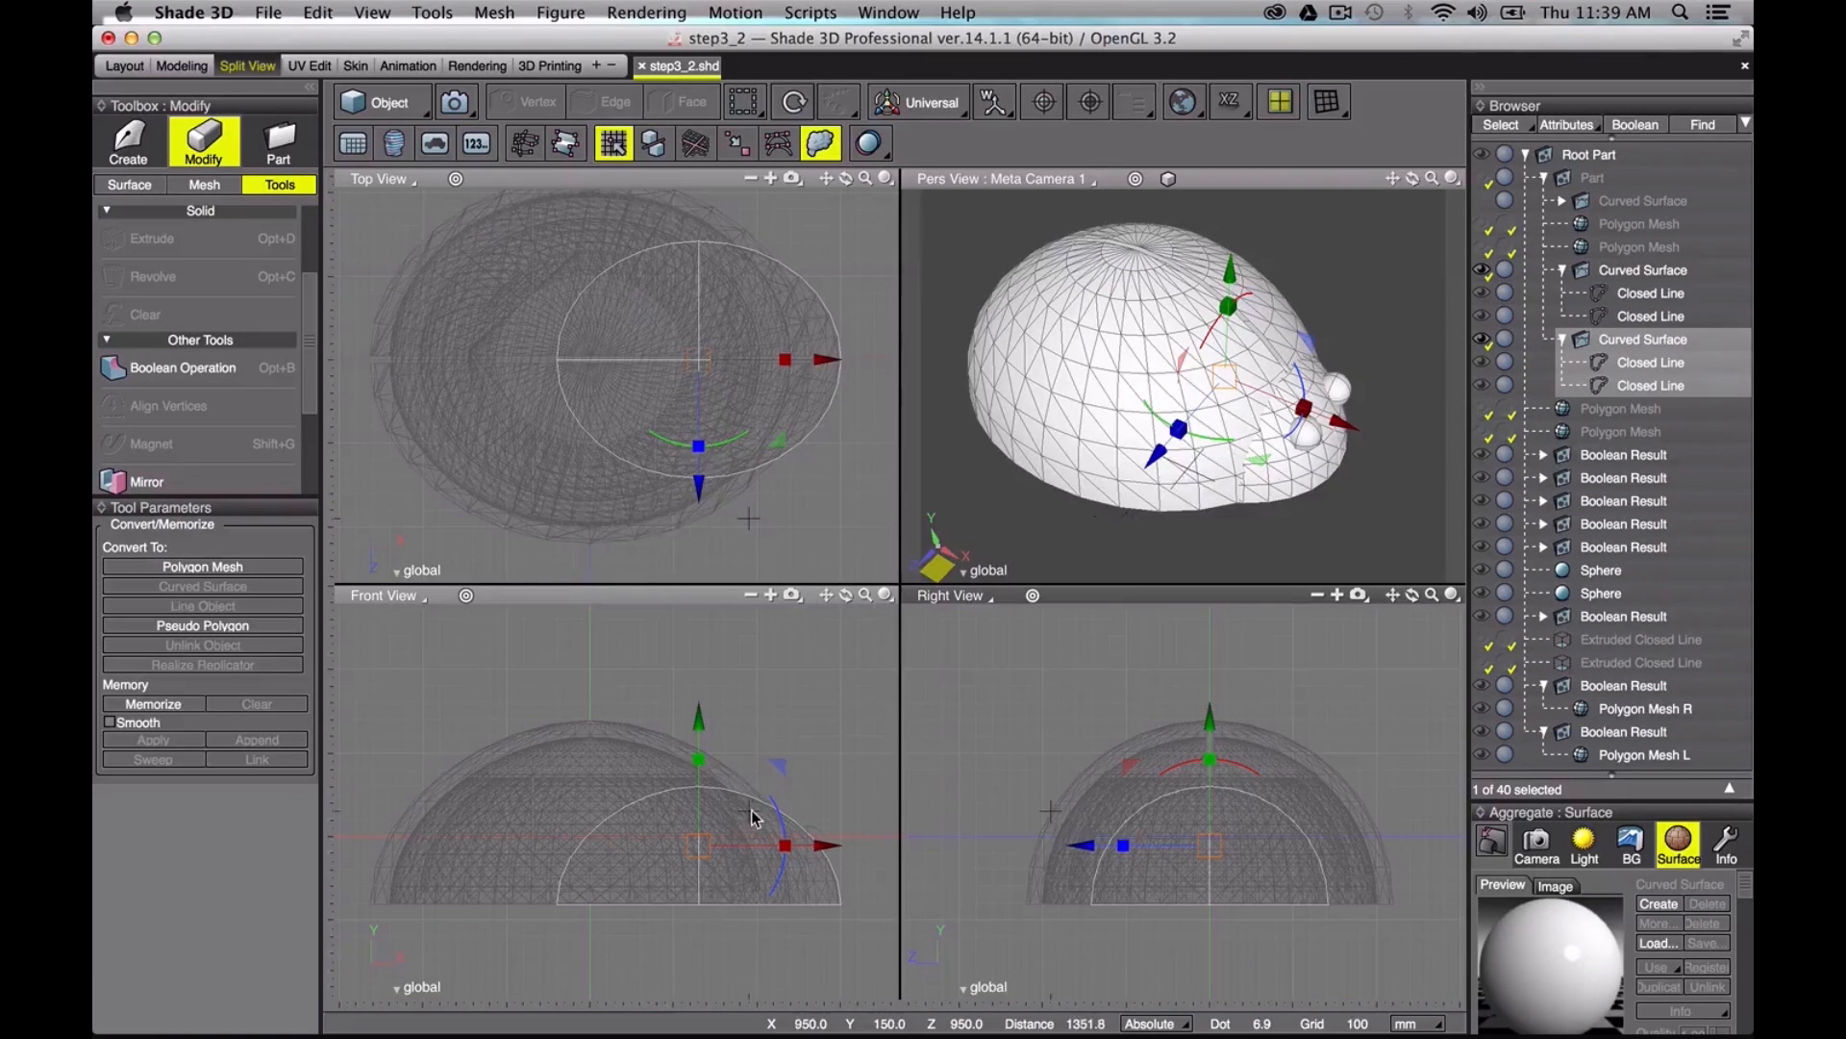
key("r")
left_click_drag(699, 847, 698, 844)
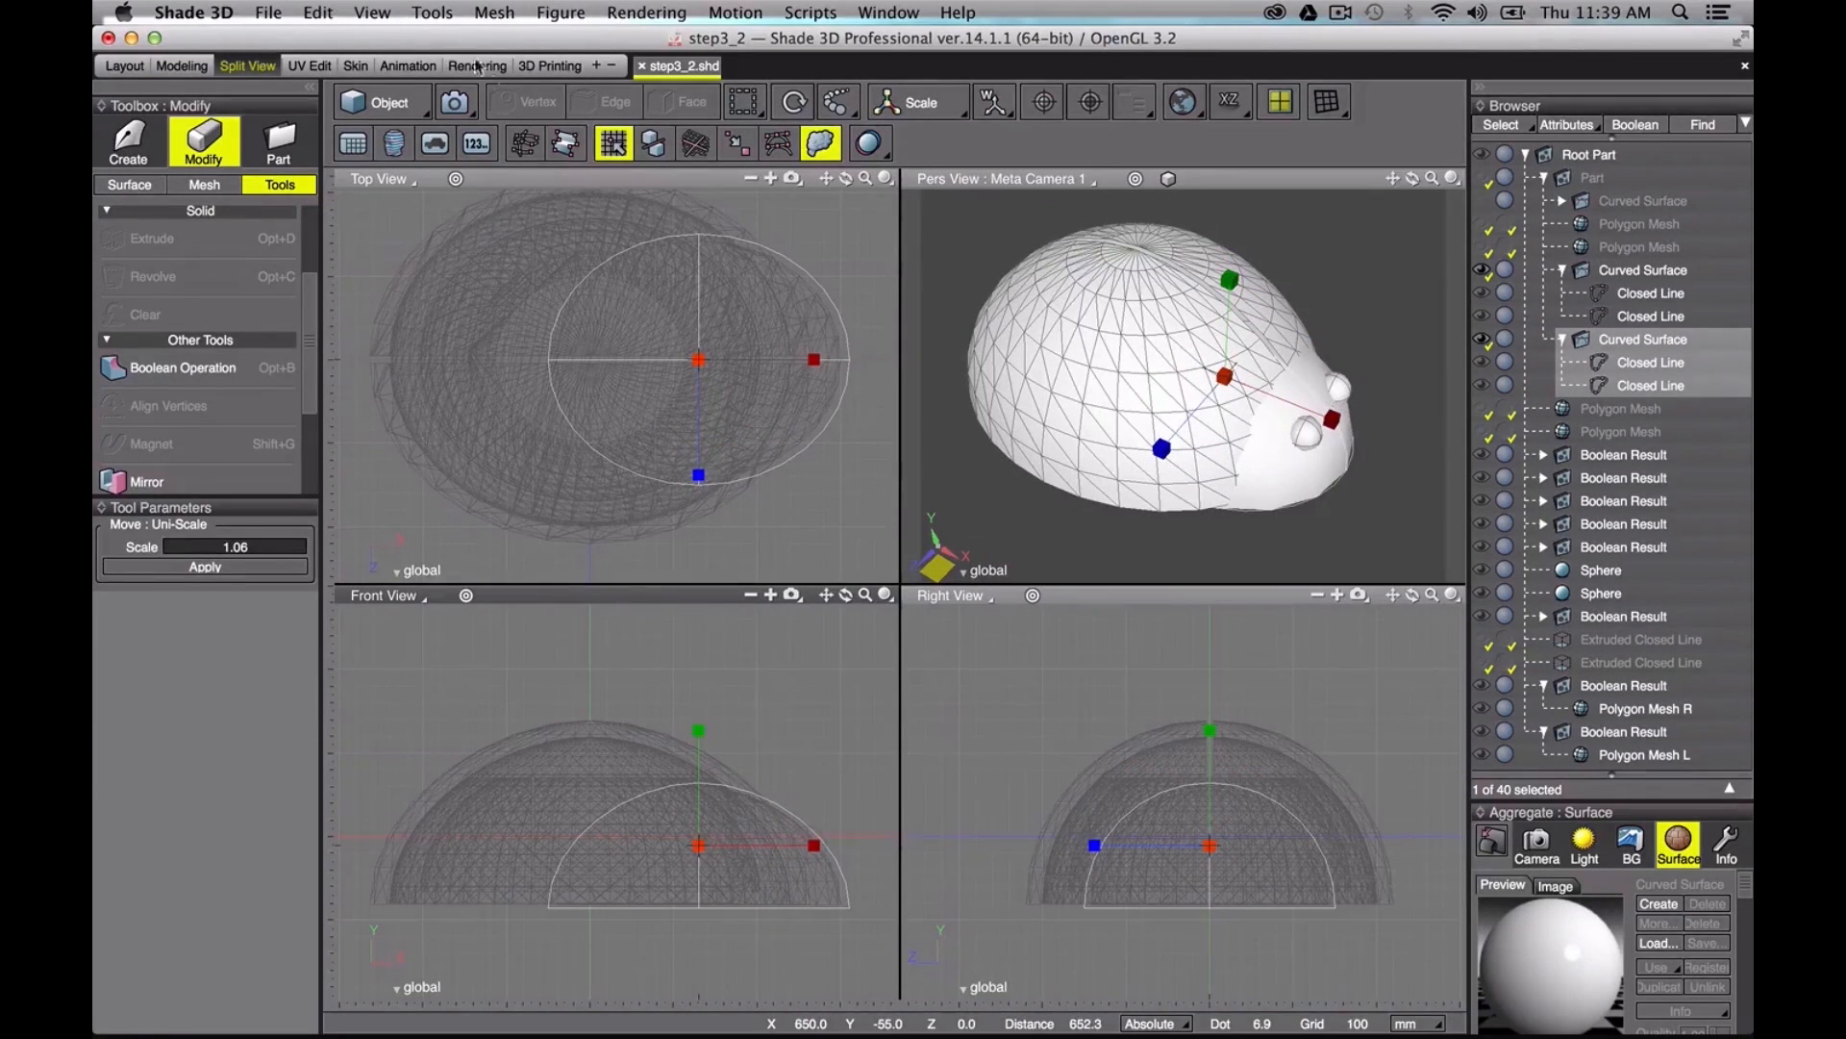
Step: List the non-polygon shapes in the 3D Printing Assistant and convert the enlarged small dome copy to polygons
left_click(544, 67)
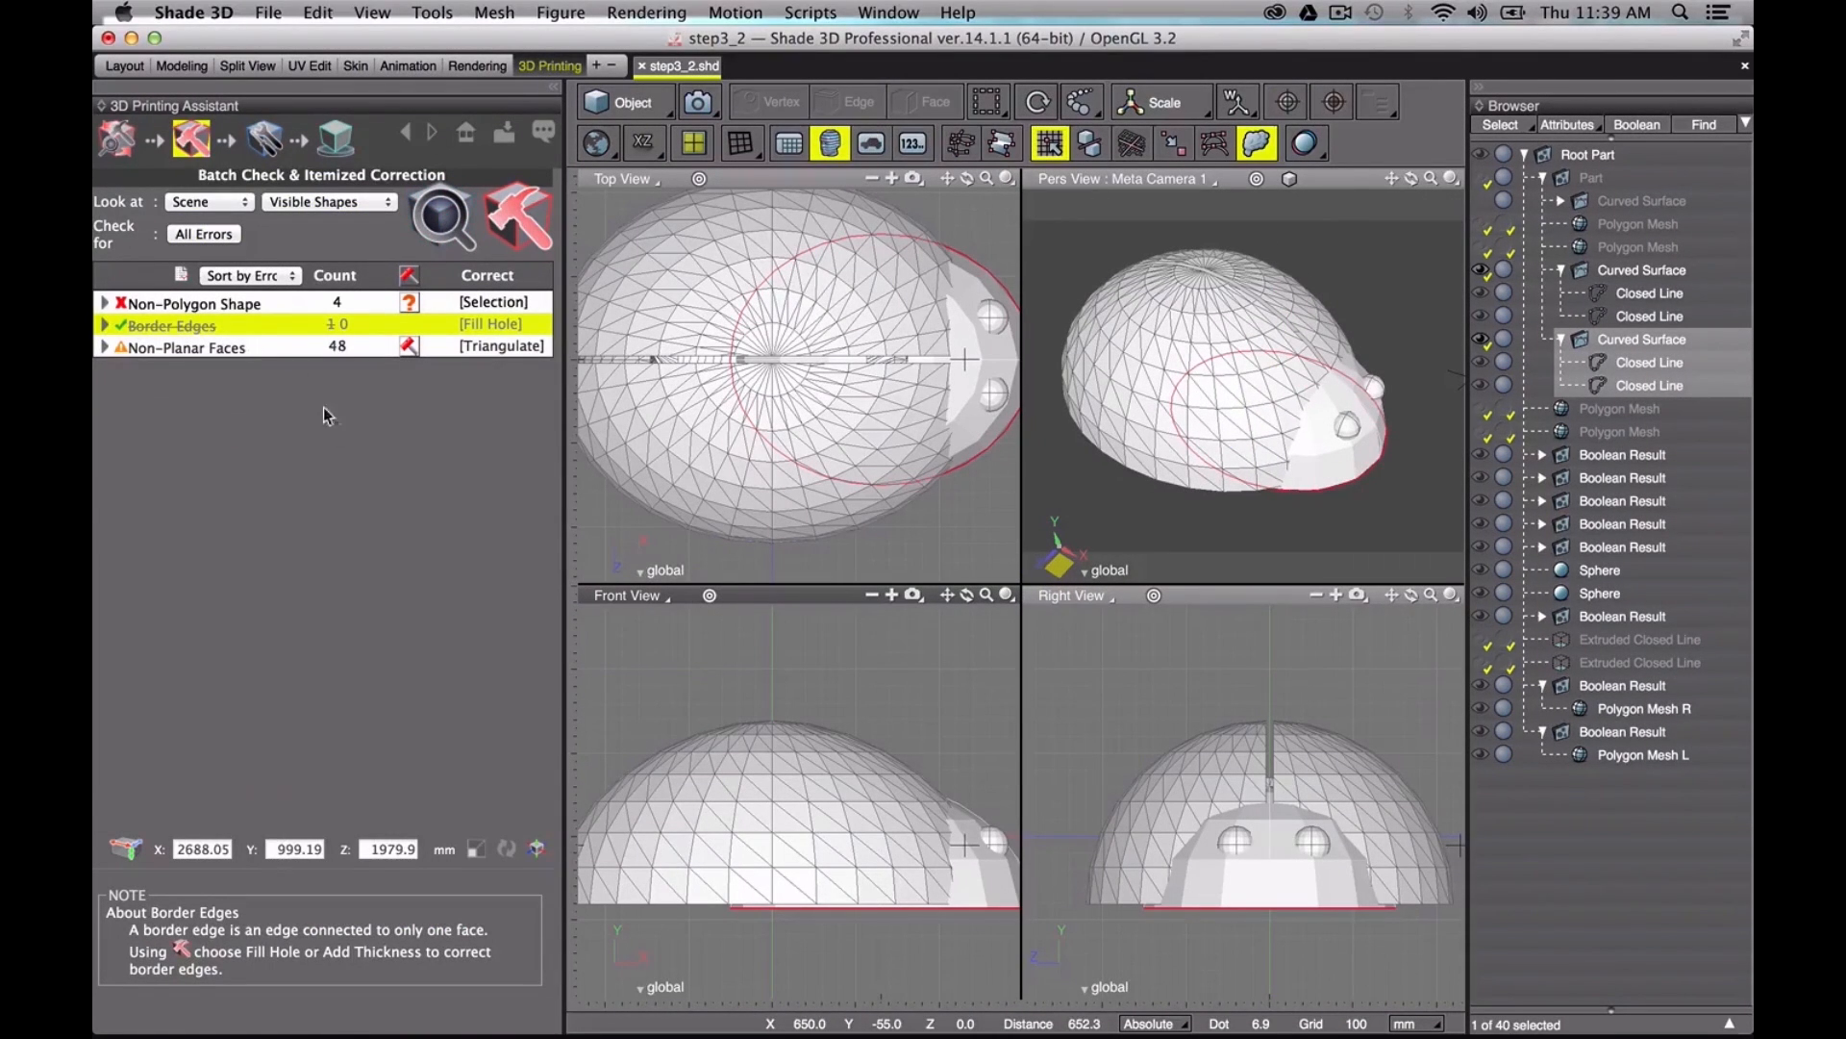
left_click(180, 276)
left_click(104, 304)
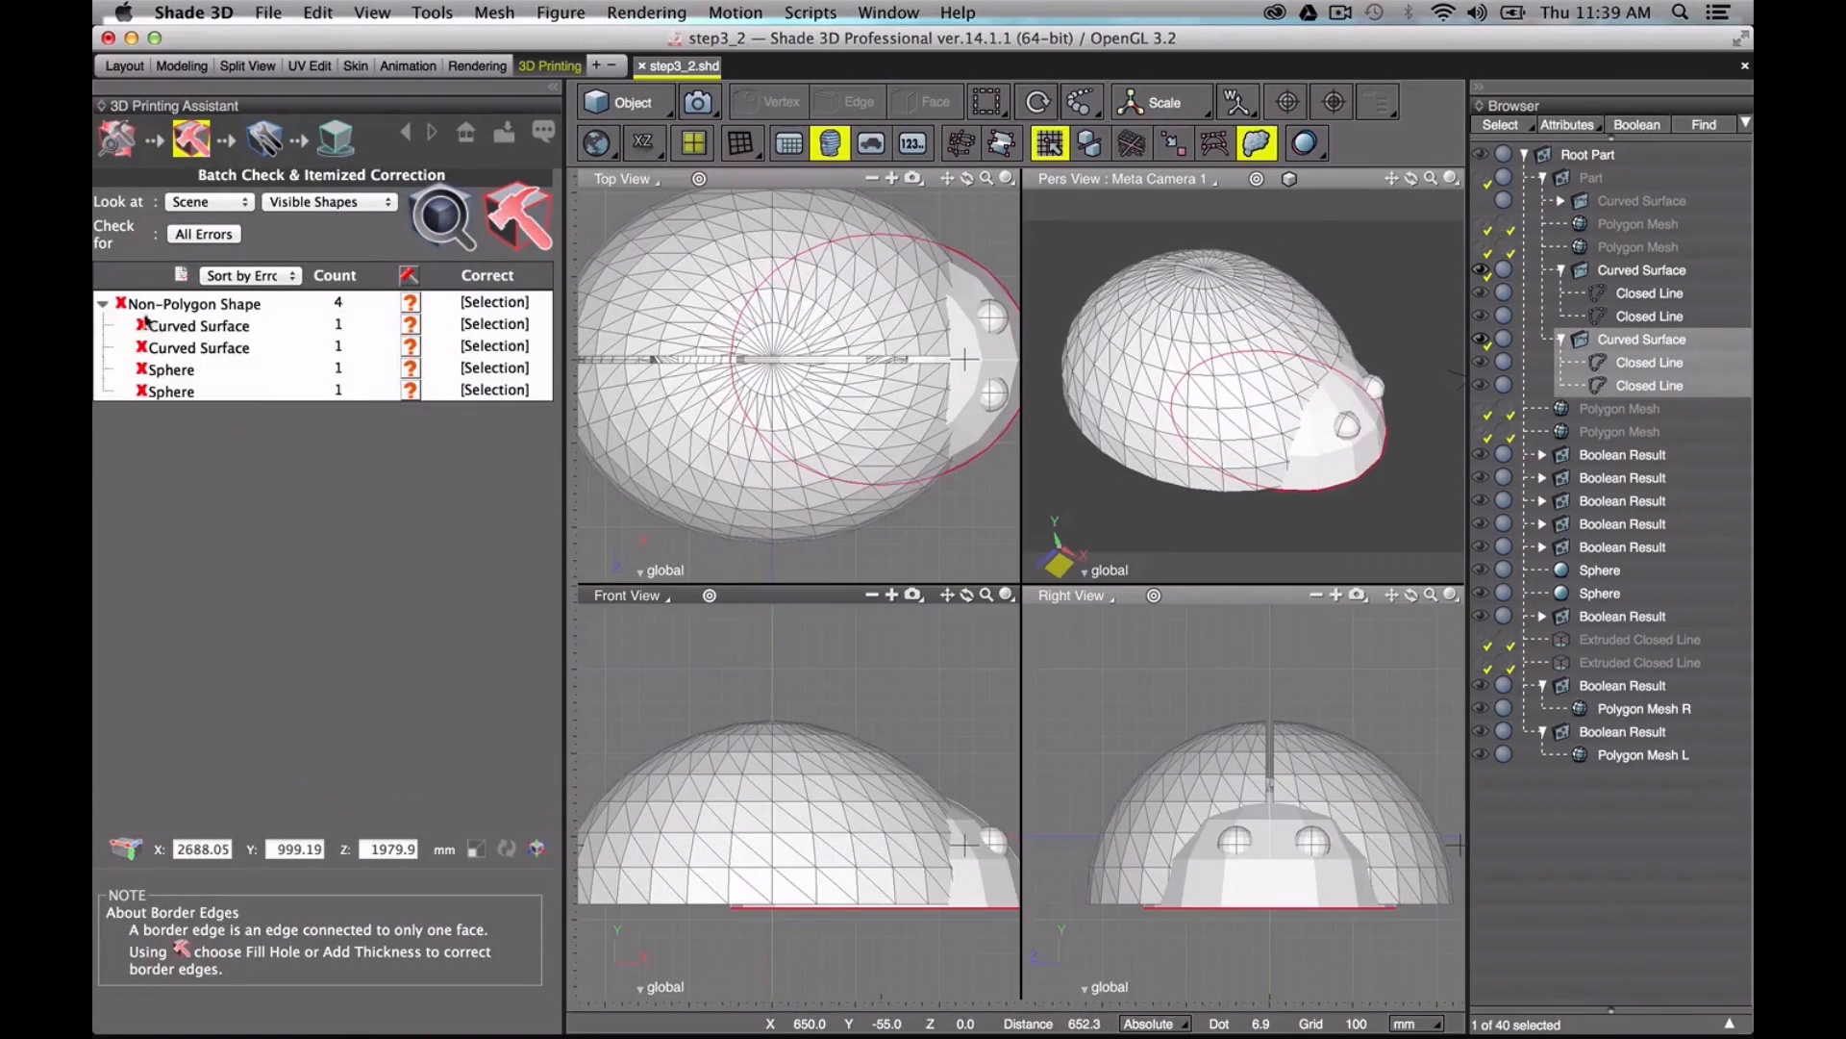
left_click(411, 346)
left_click(355, 380)
left_click(339, 412)
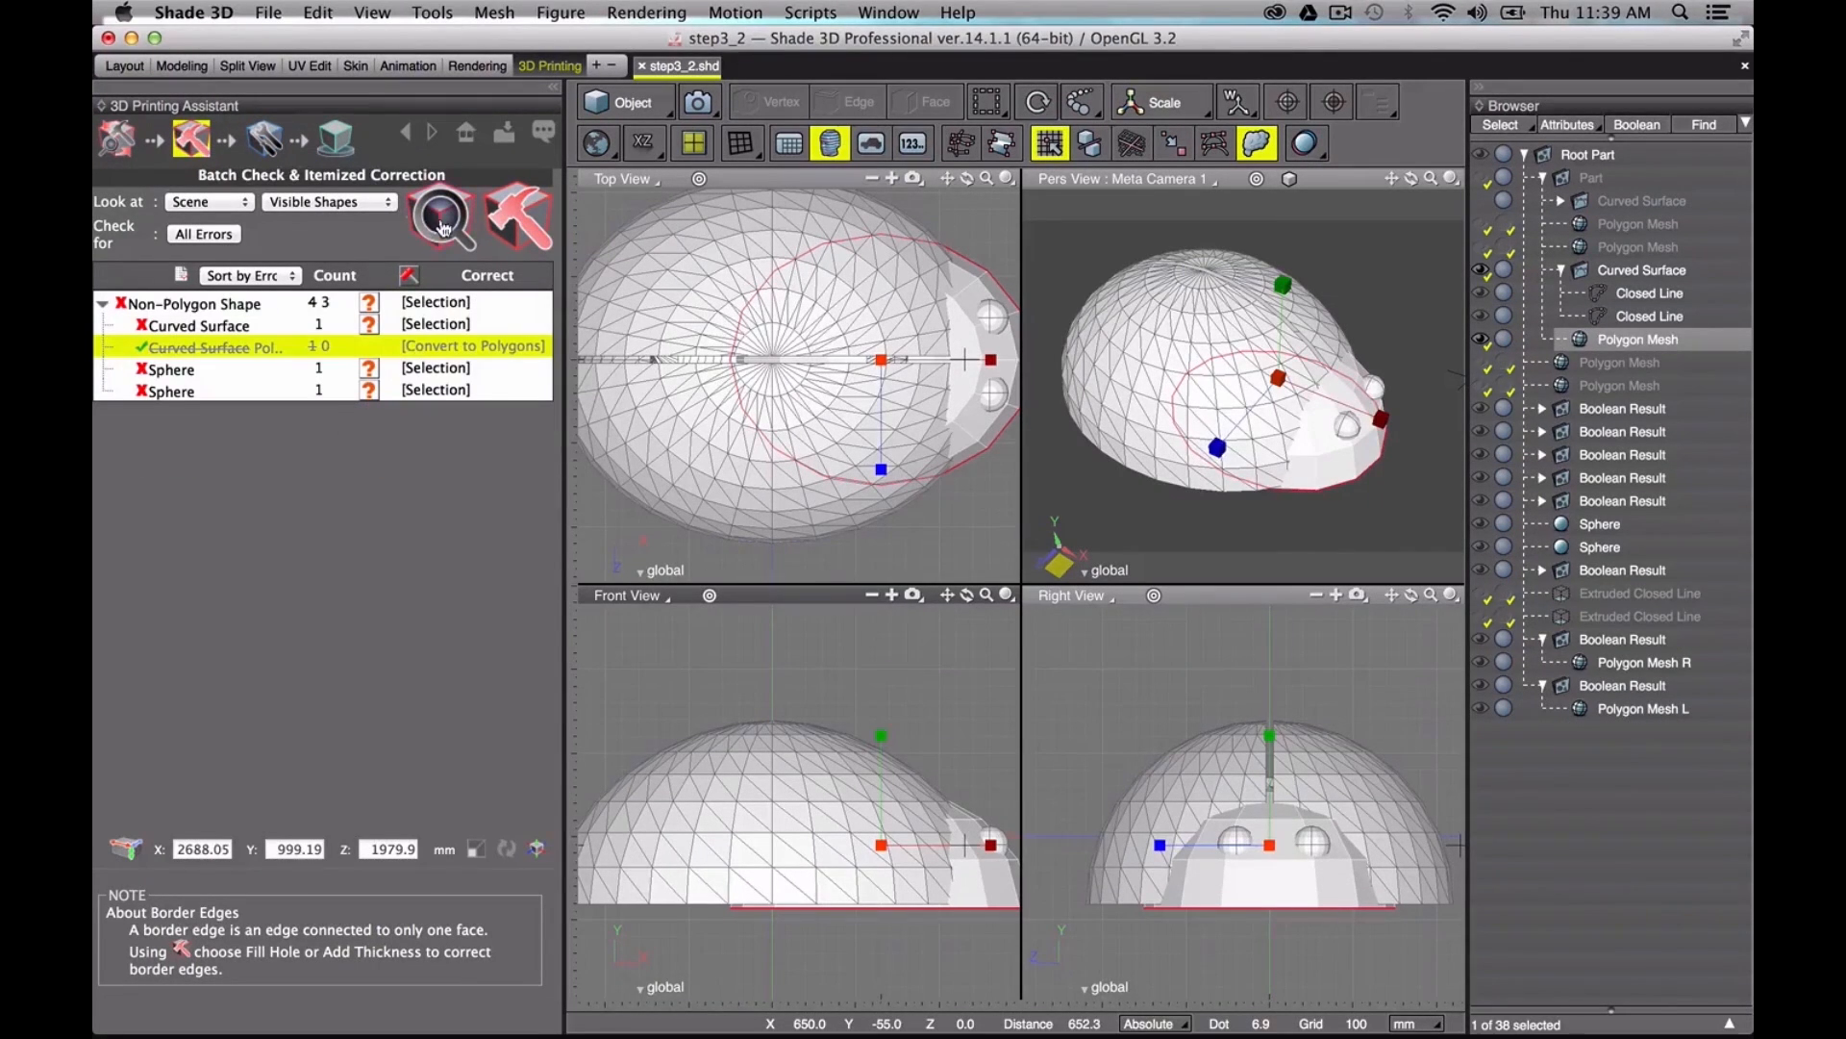
Step: Close the open base of the enlarged small dome mesh by correcting its border edges with Fill Hole
left_click(104, 326)
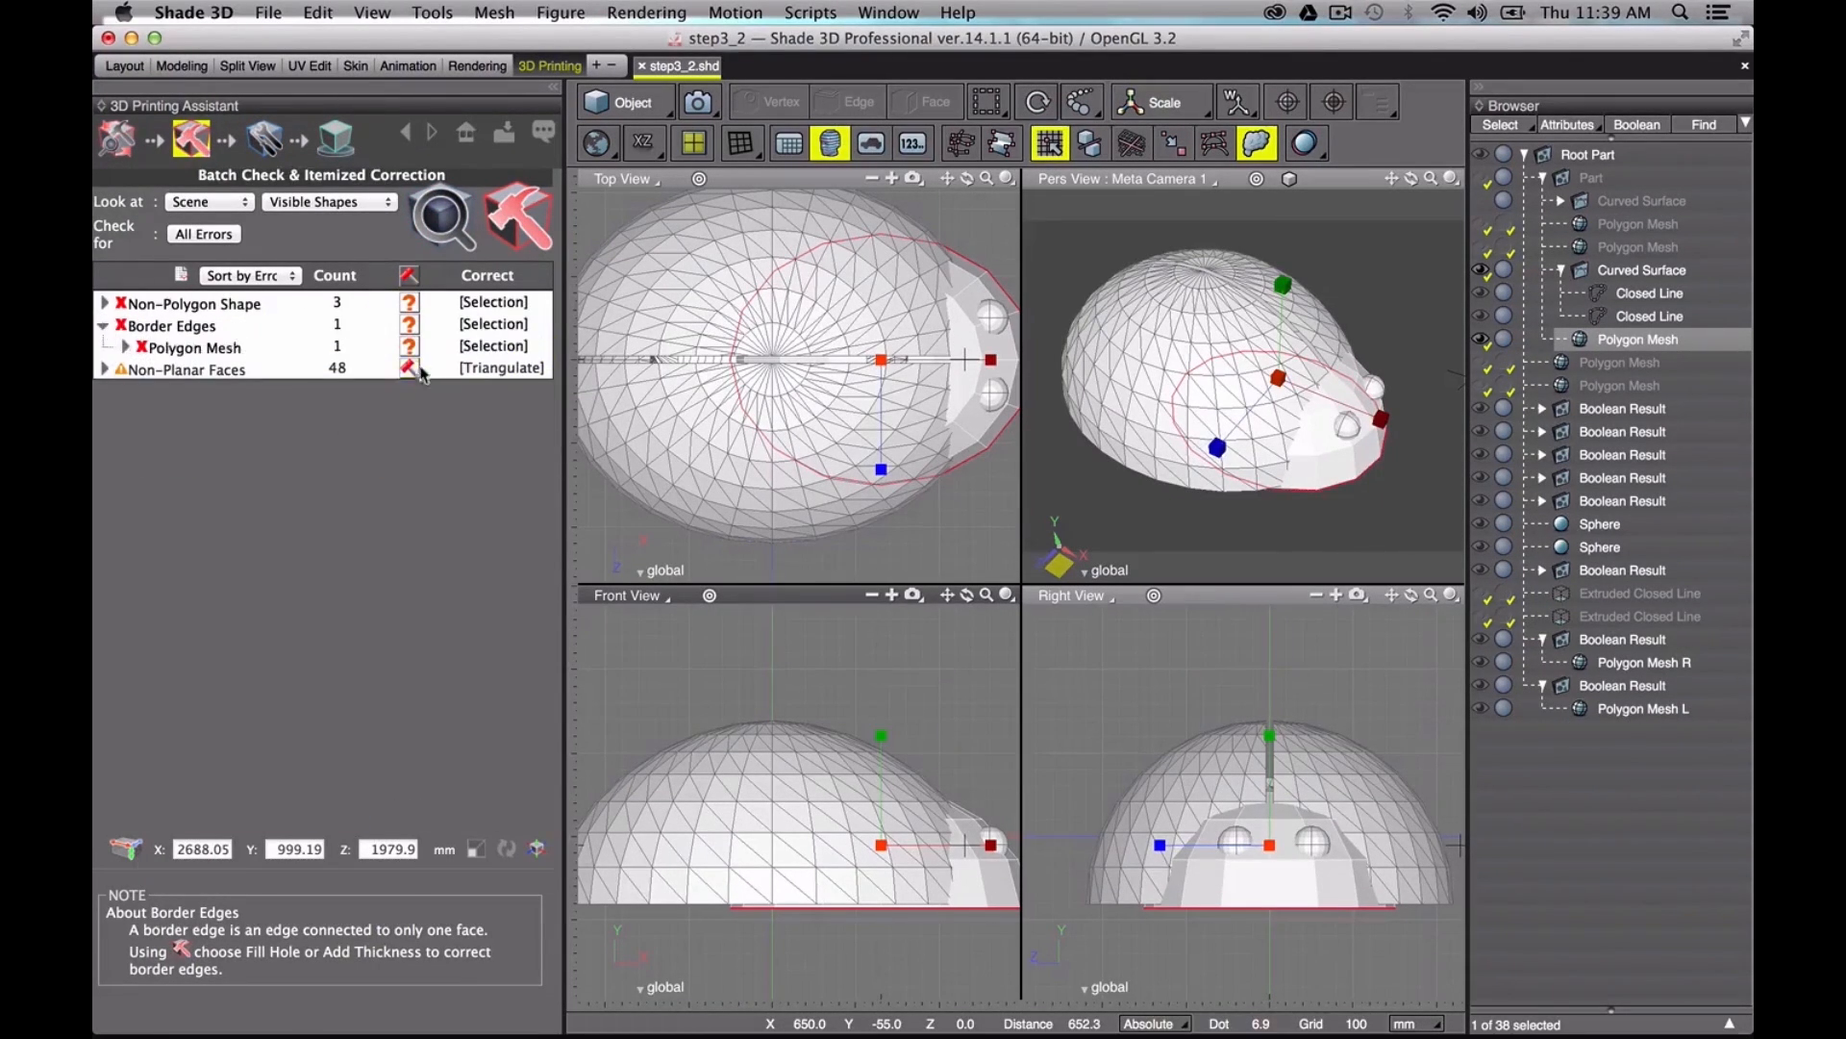
left_click(411, 328)
left_click(380, 353)
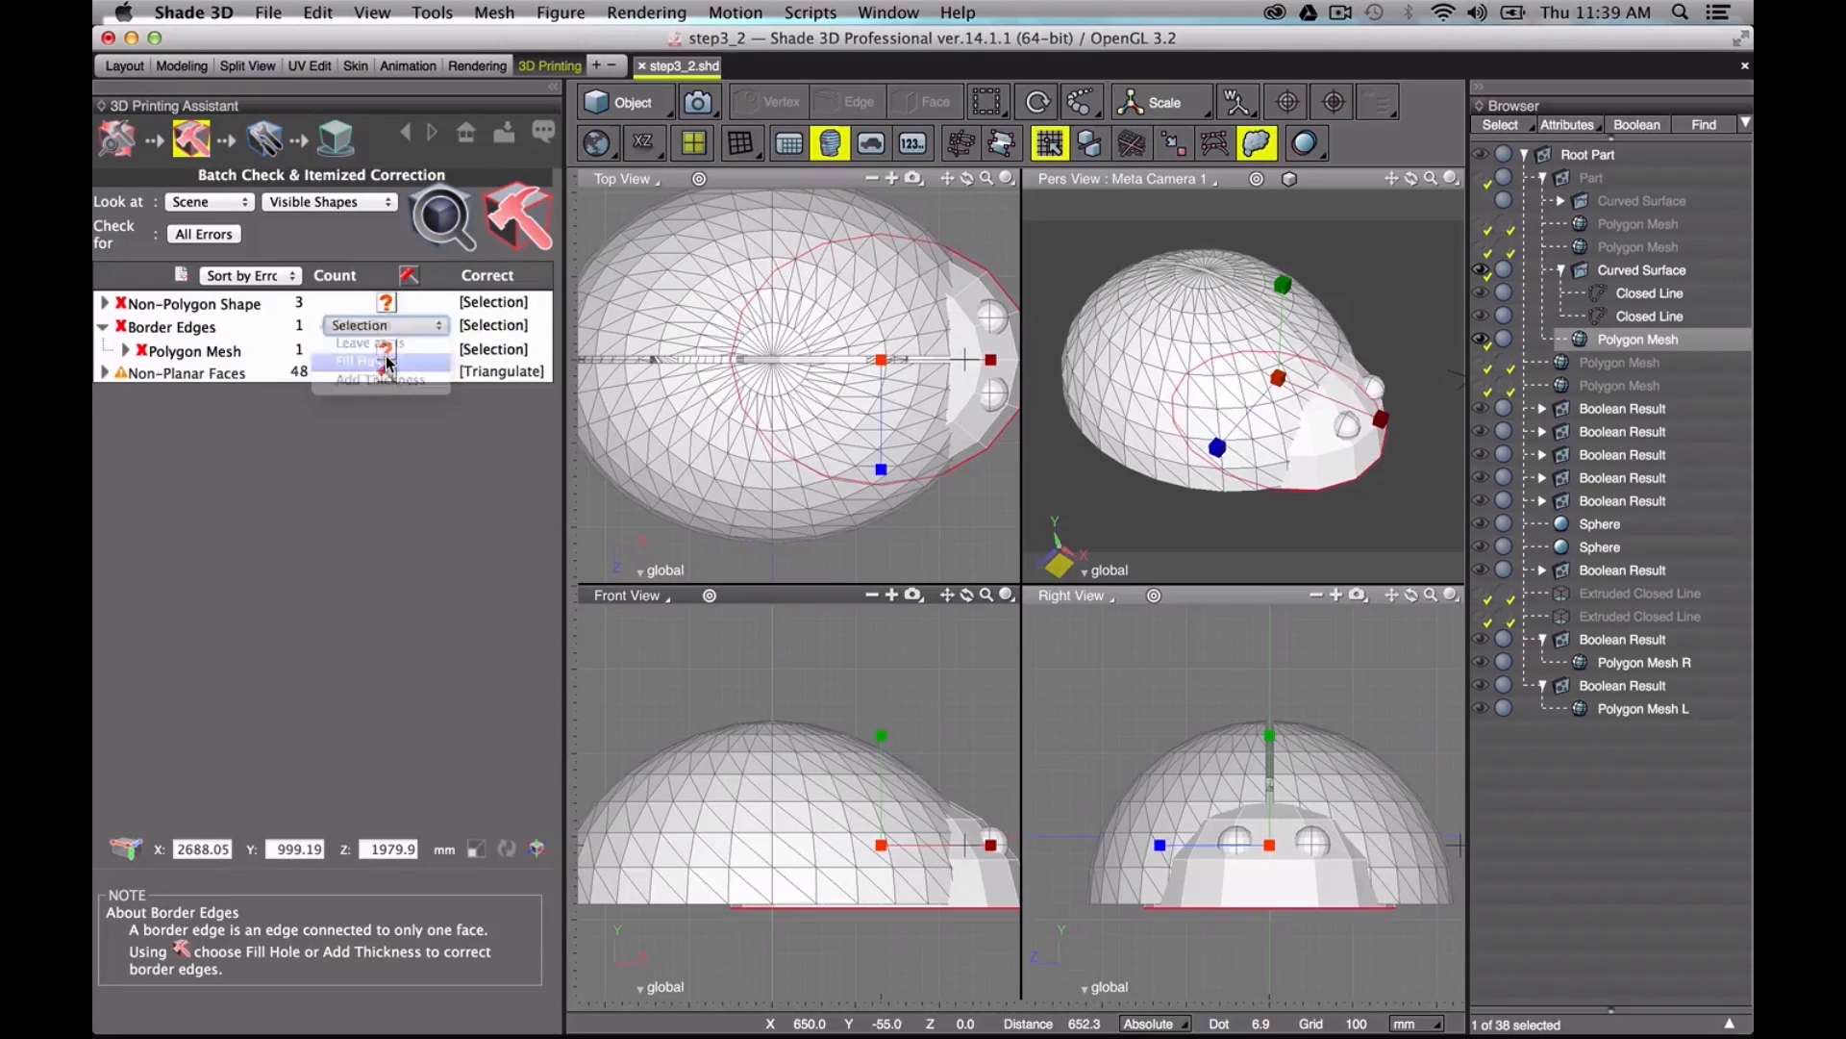
Step: Subtract the enlarged small dome mesh from the shell half Polygon Mesh R using a Boolean operation in Split View
left_click(275, 65)
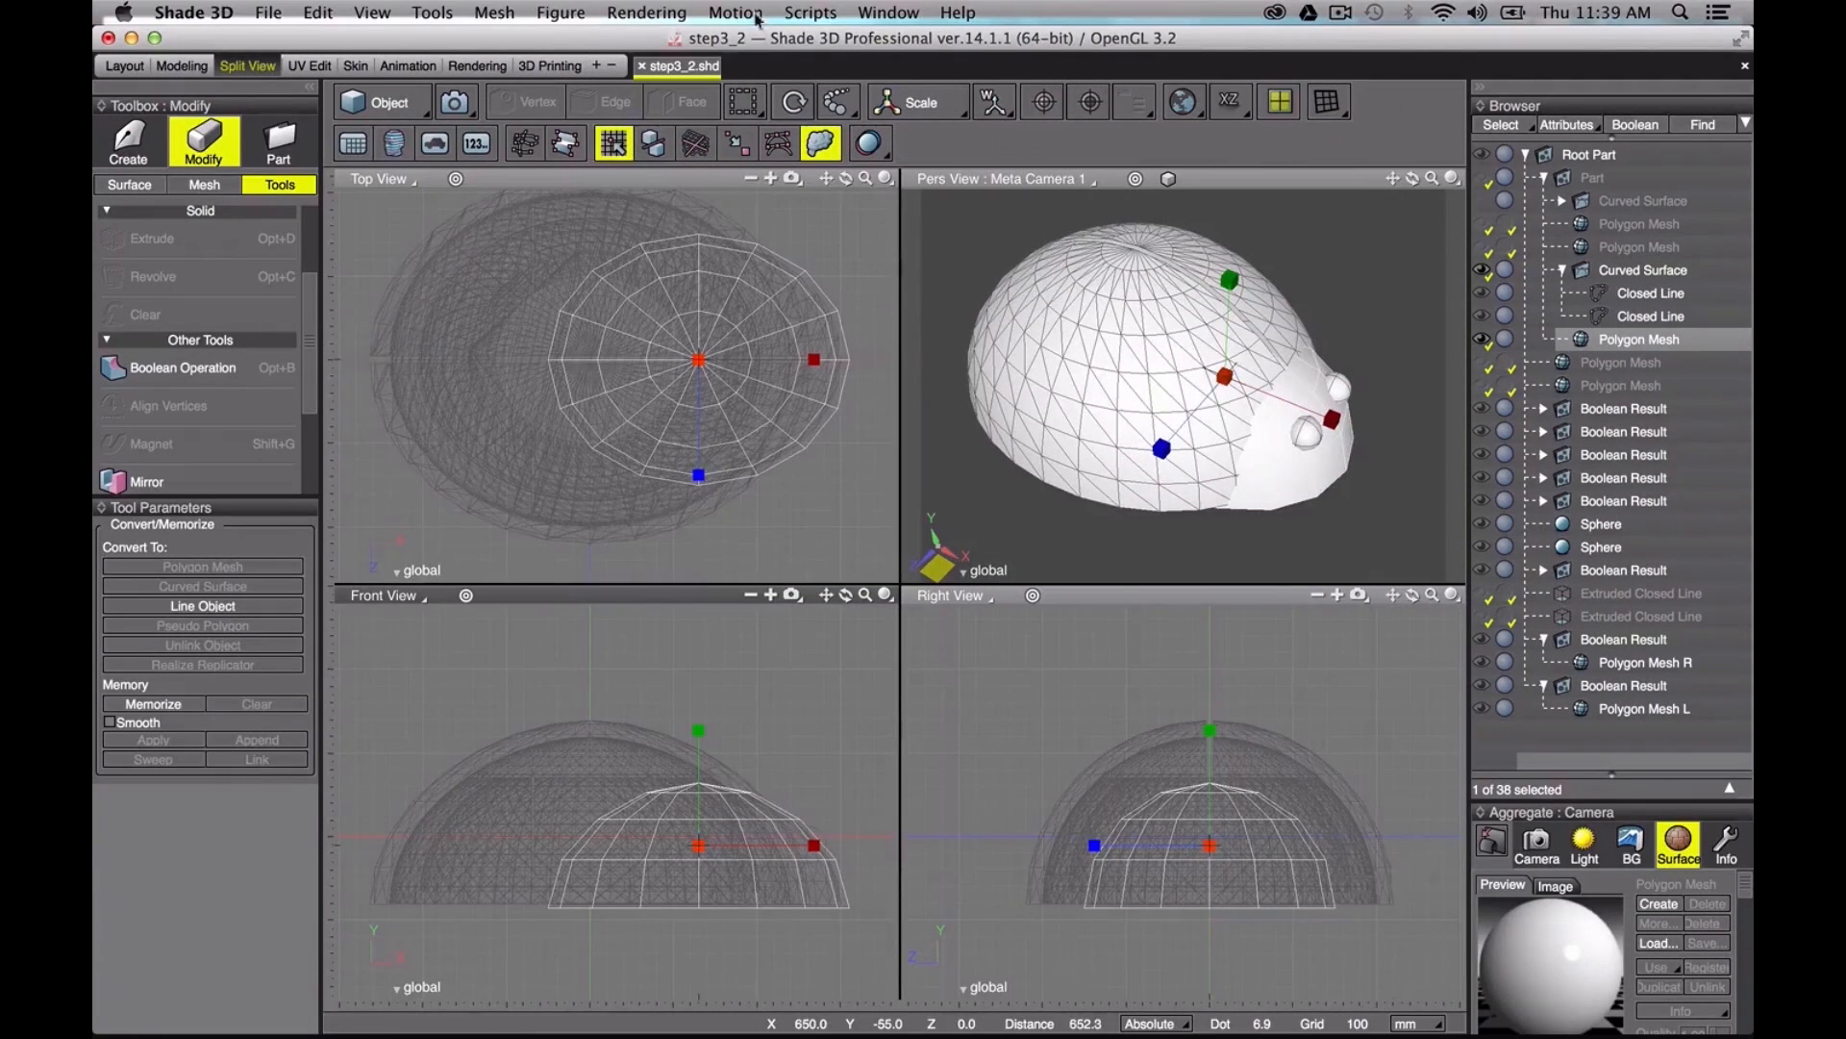
left_click(1658, 664)
key("alt+b")
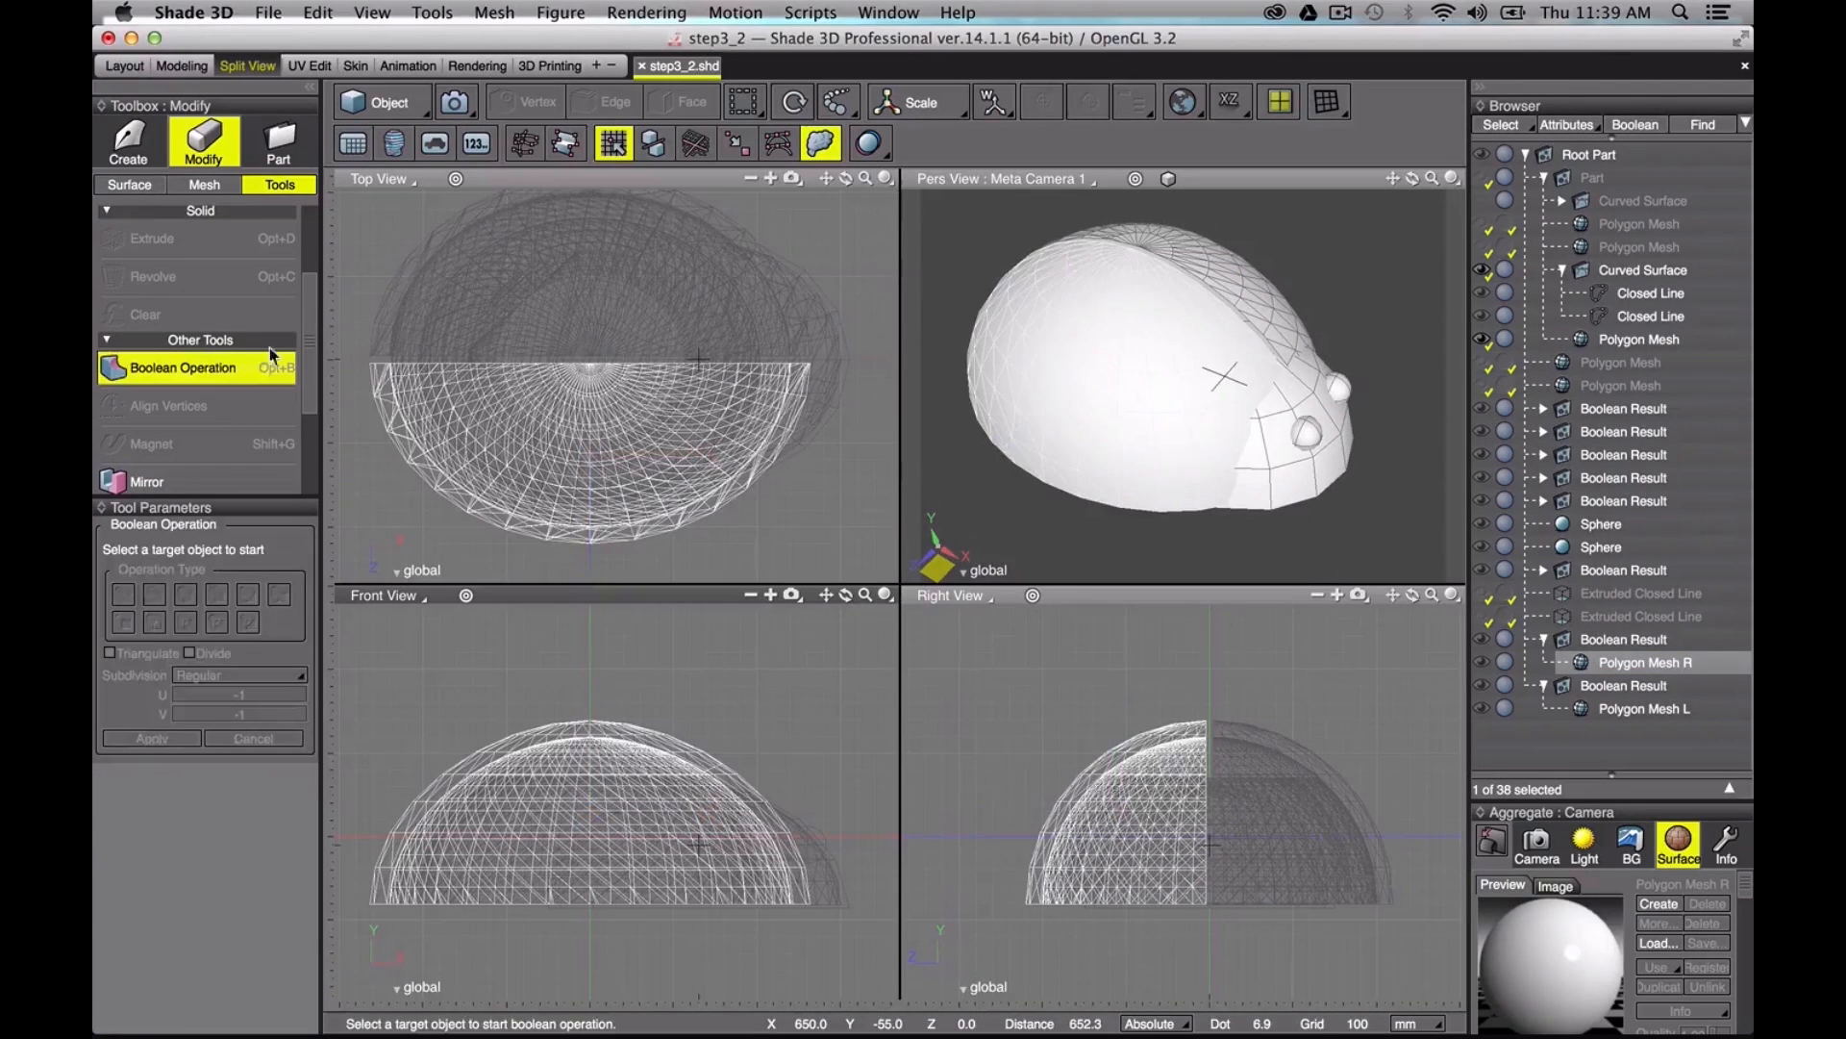
left_click(1665, 342)
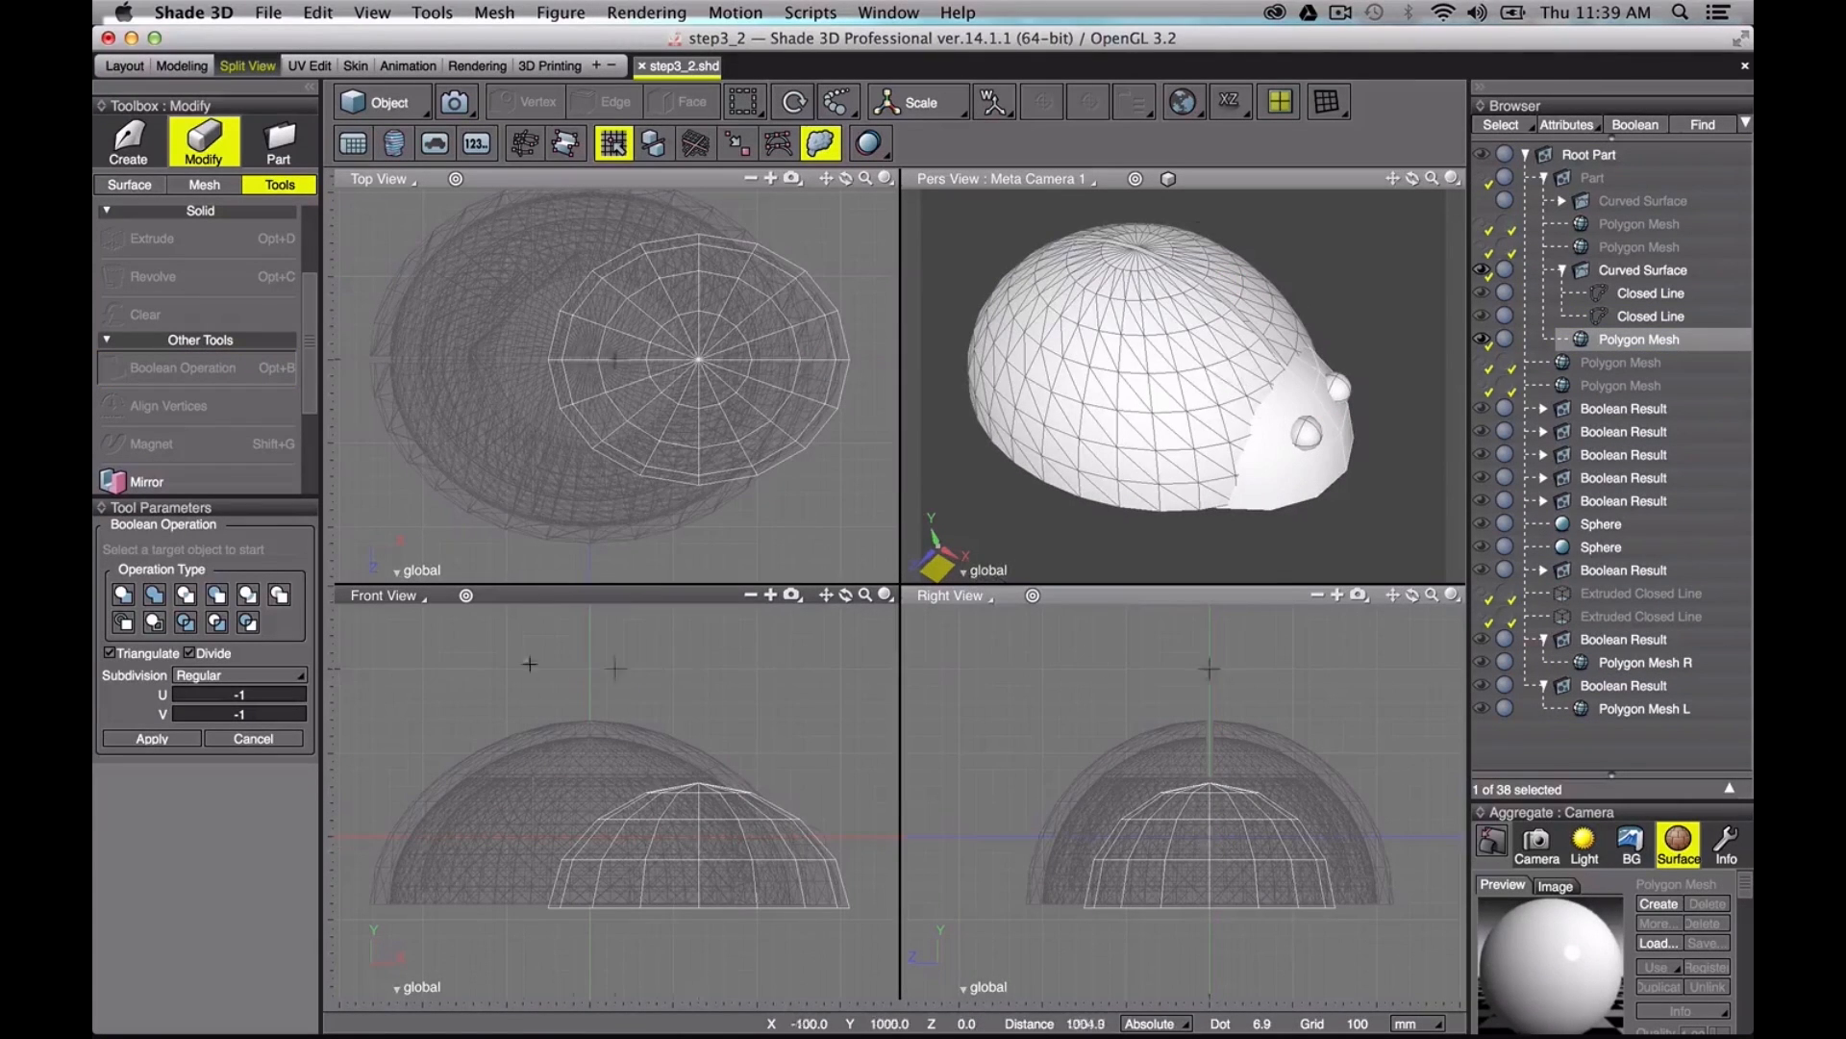
left_click(218, 596)
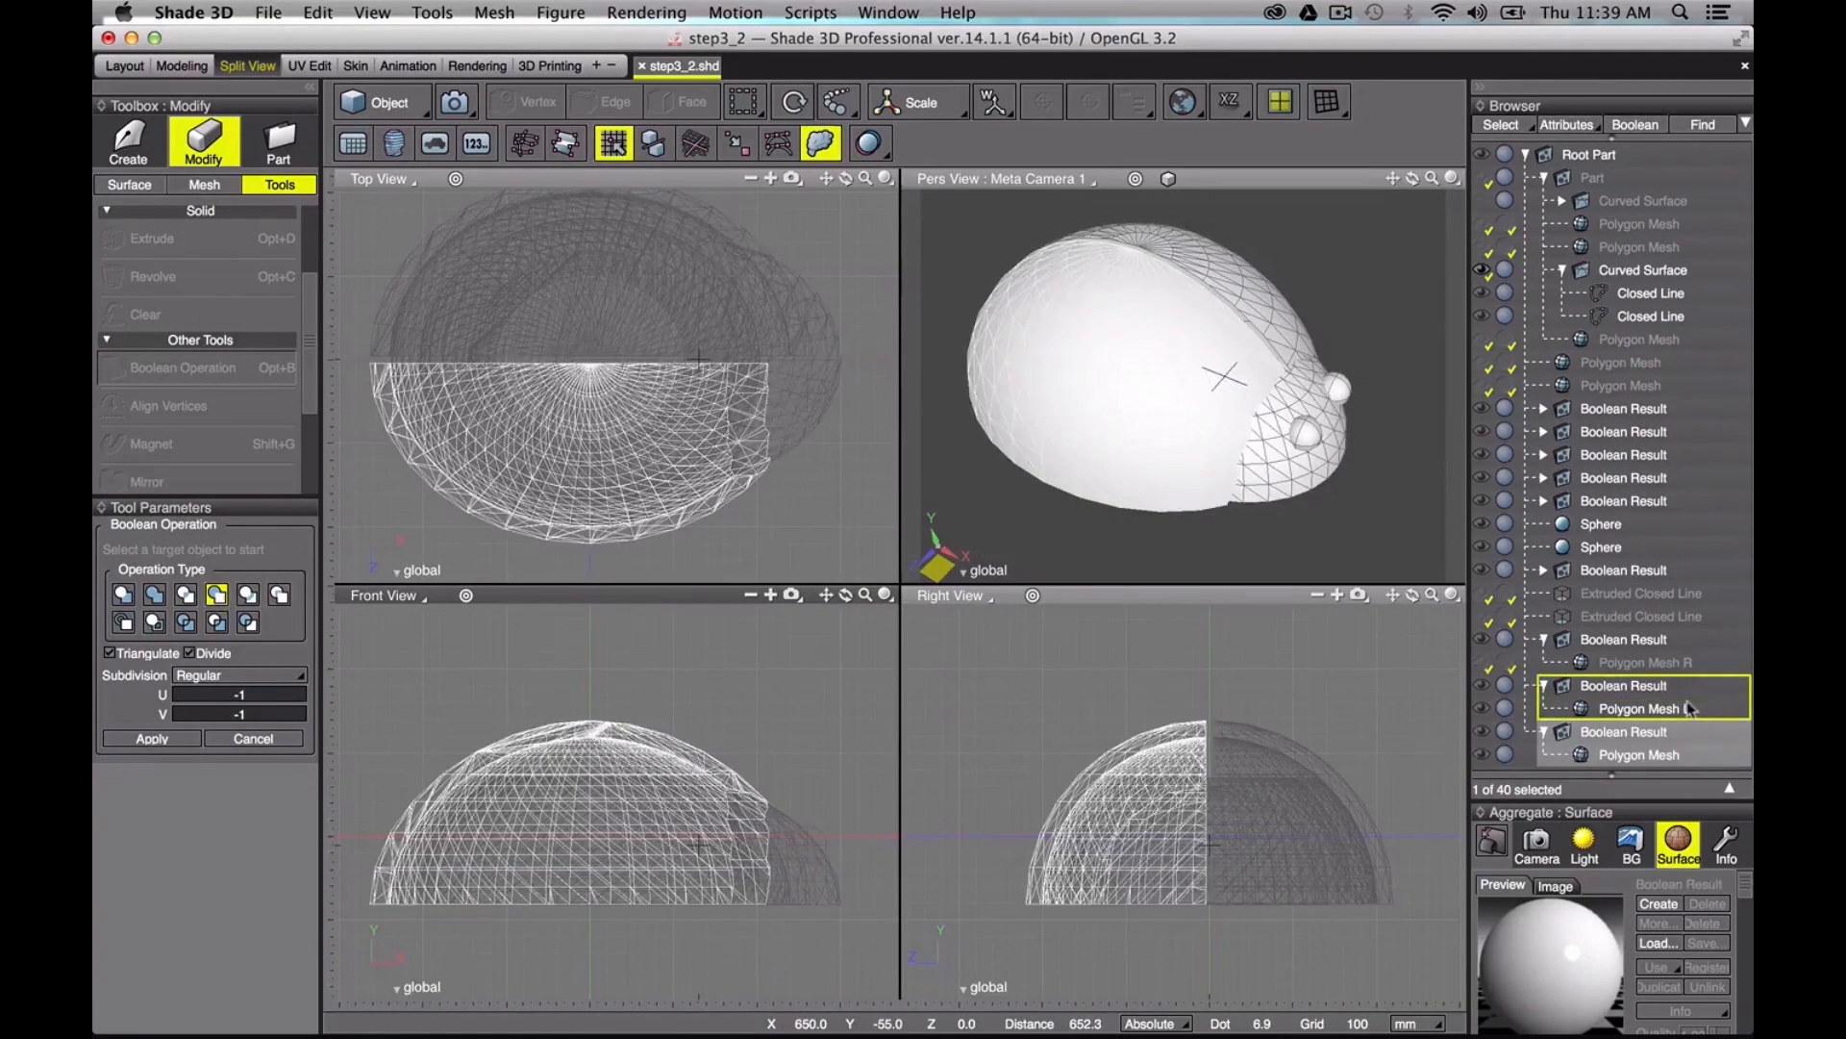
Step: Subtract the same enlarged small dome mesh from the other shell half, Polygon Mesh L, using a Boolean operation
type("L")
key("Return")
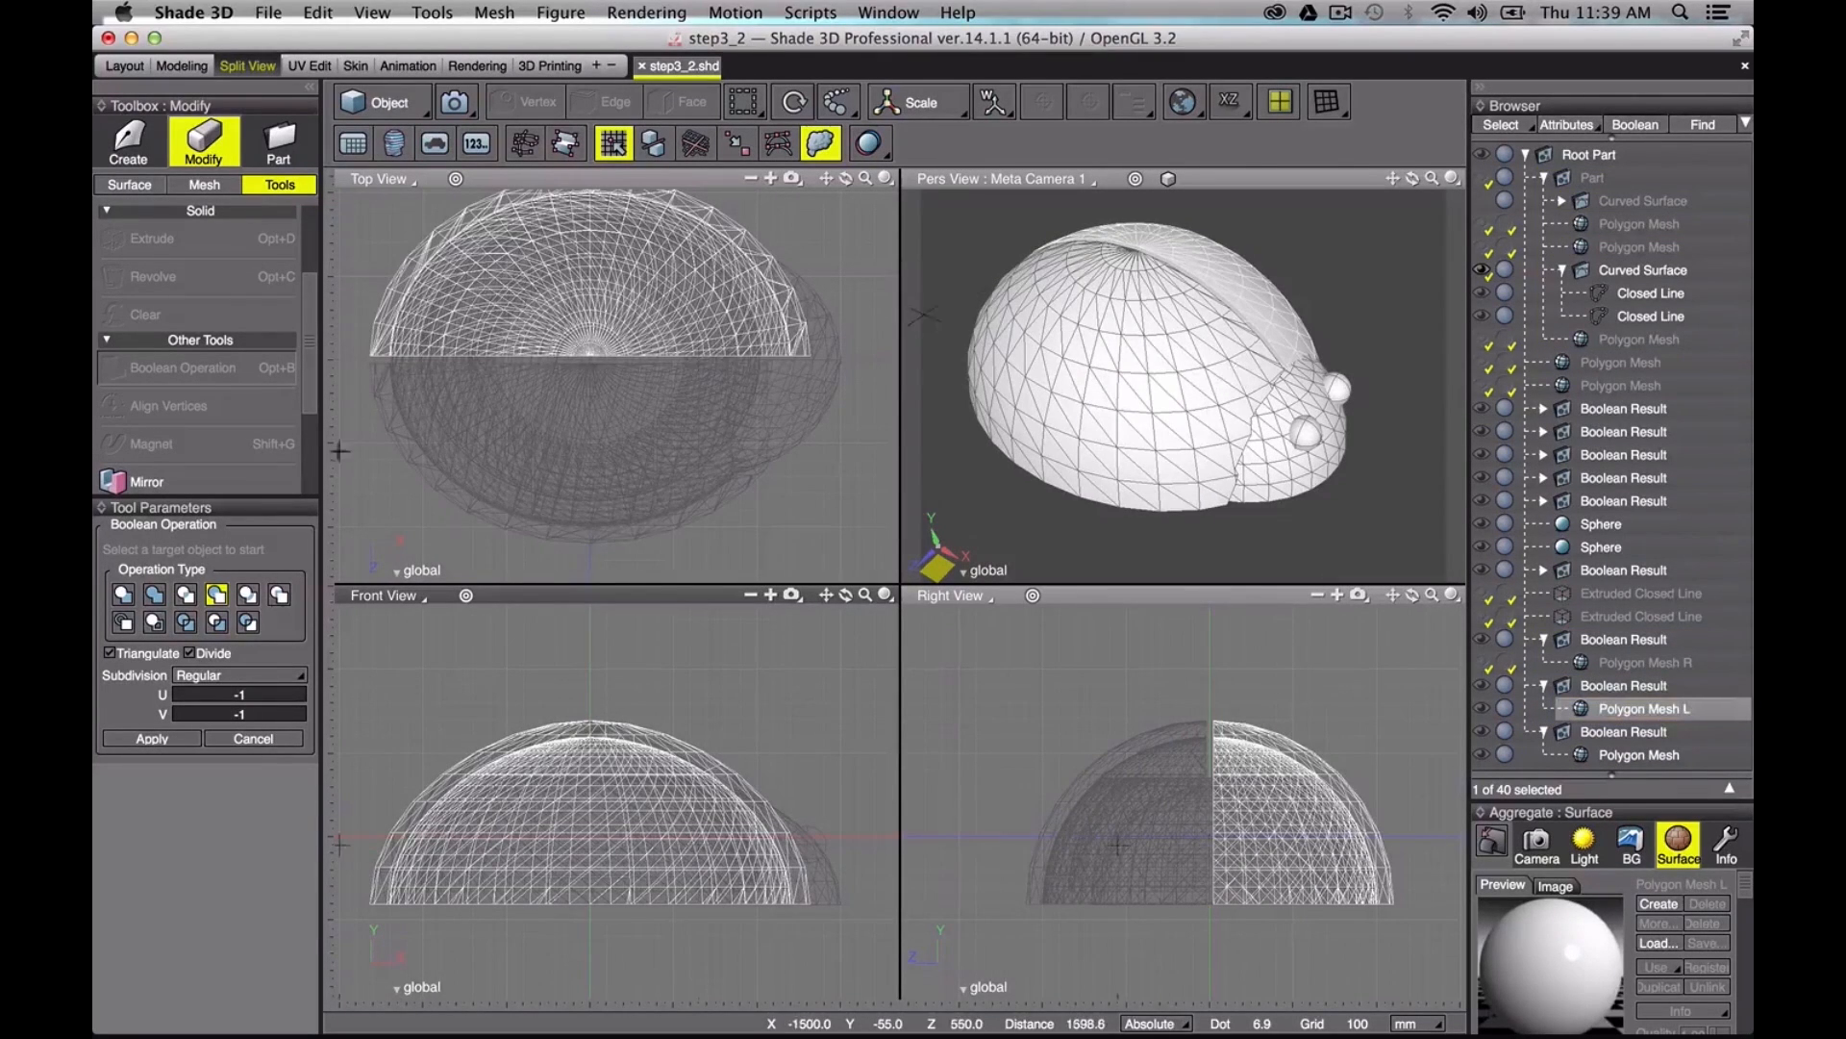
left_click(183, 367)
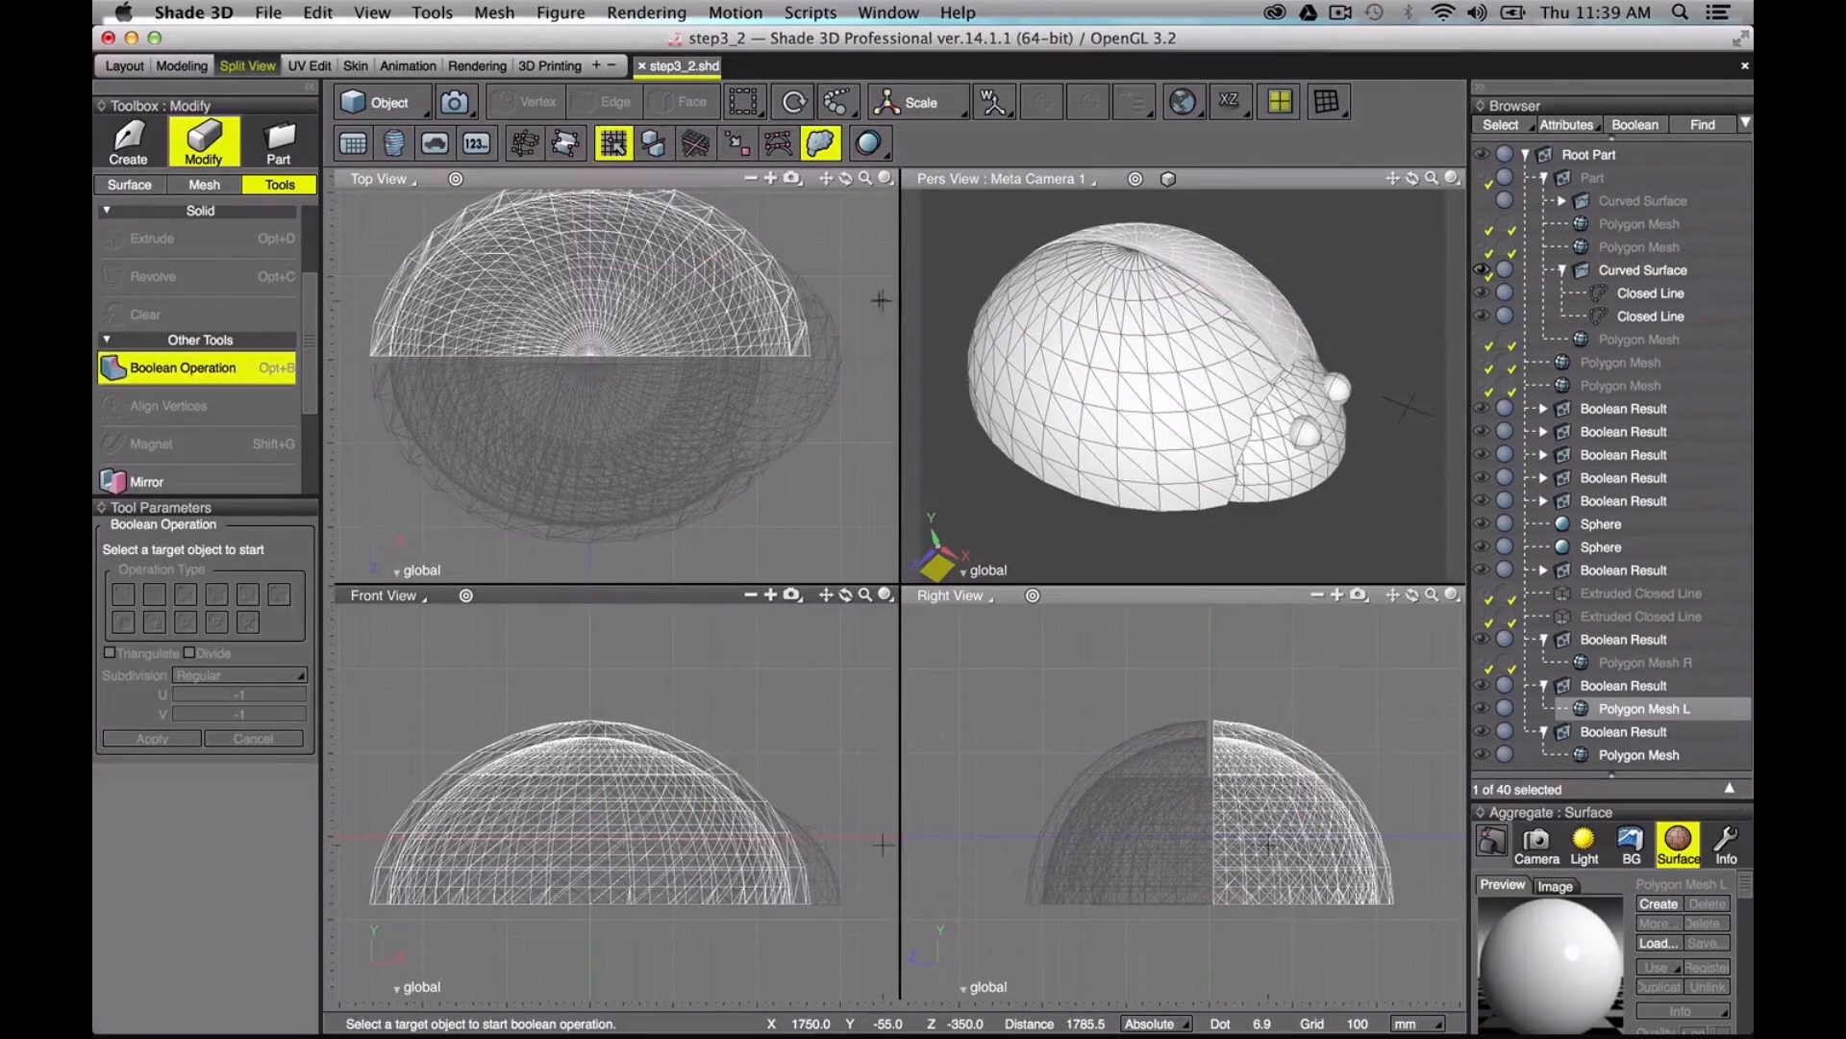
left_click(1691, 336)
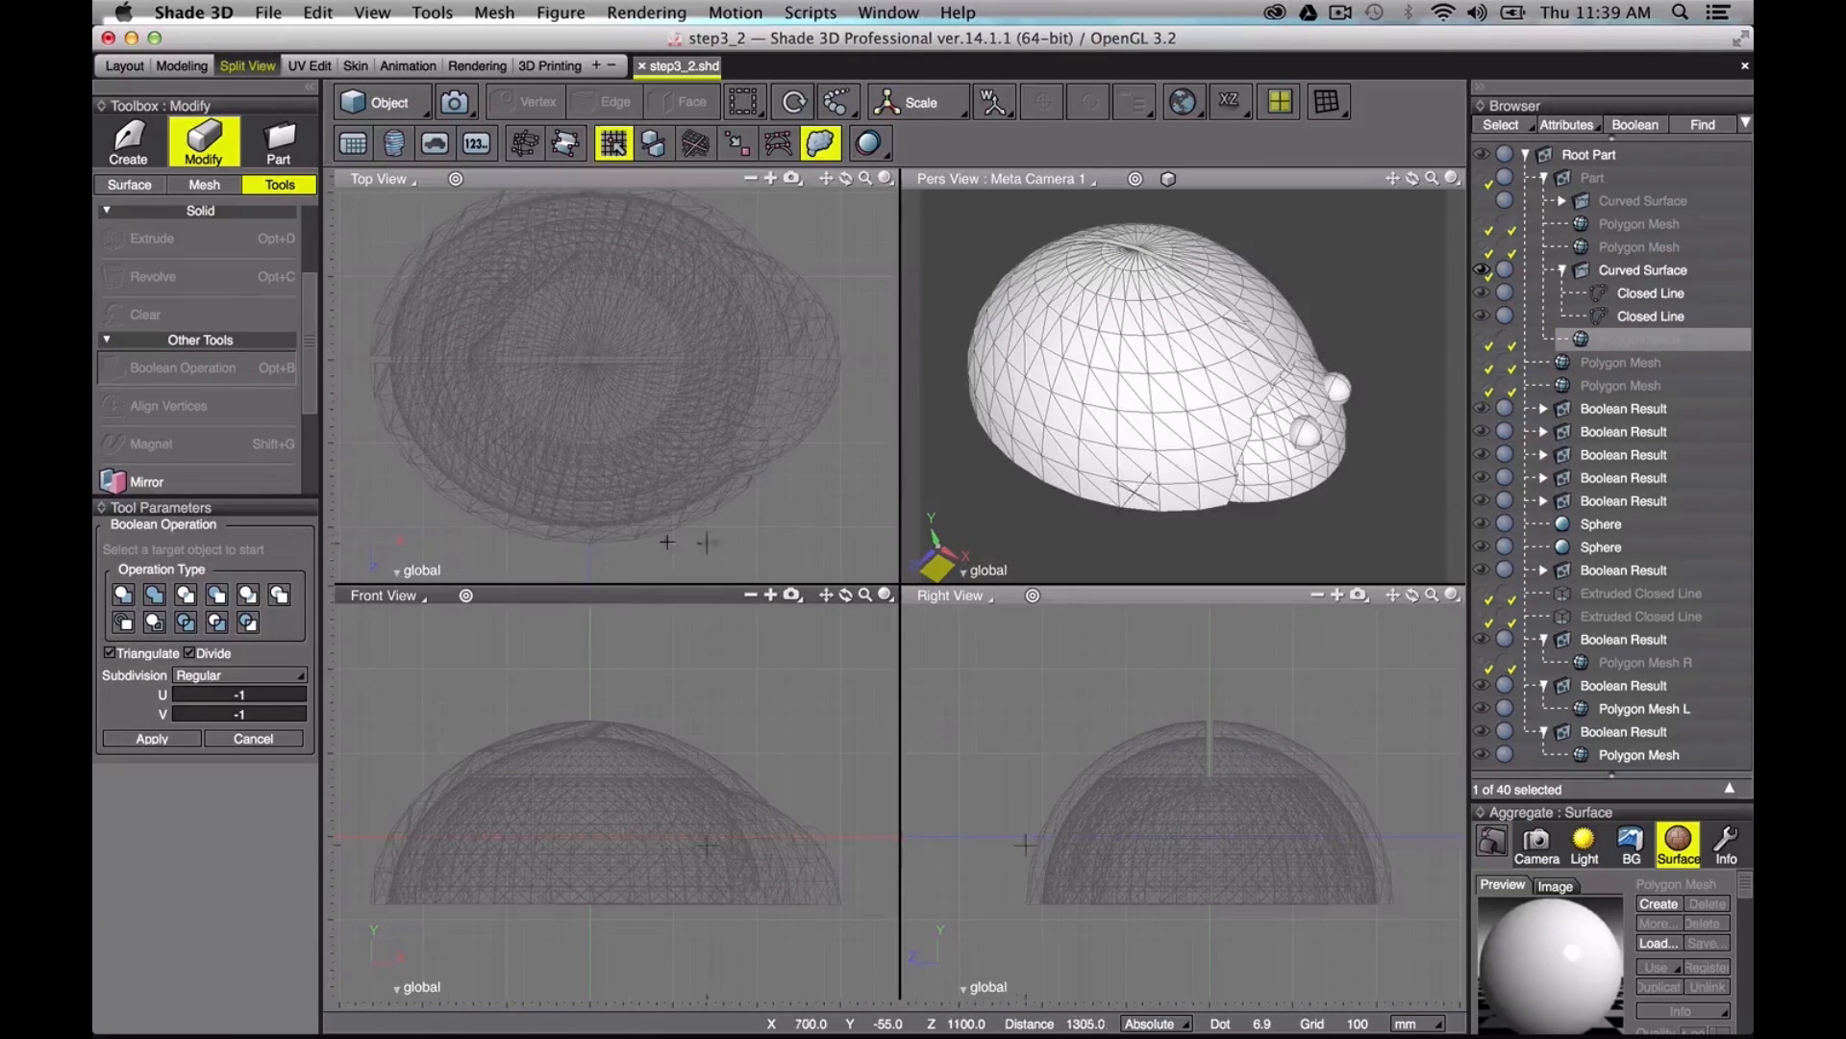
left_click(217, 595)
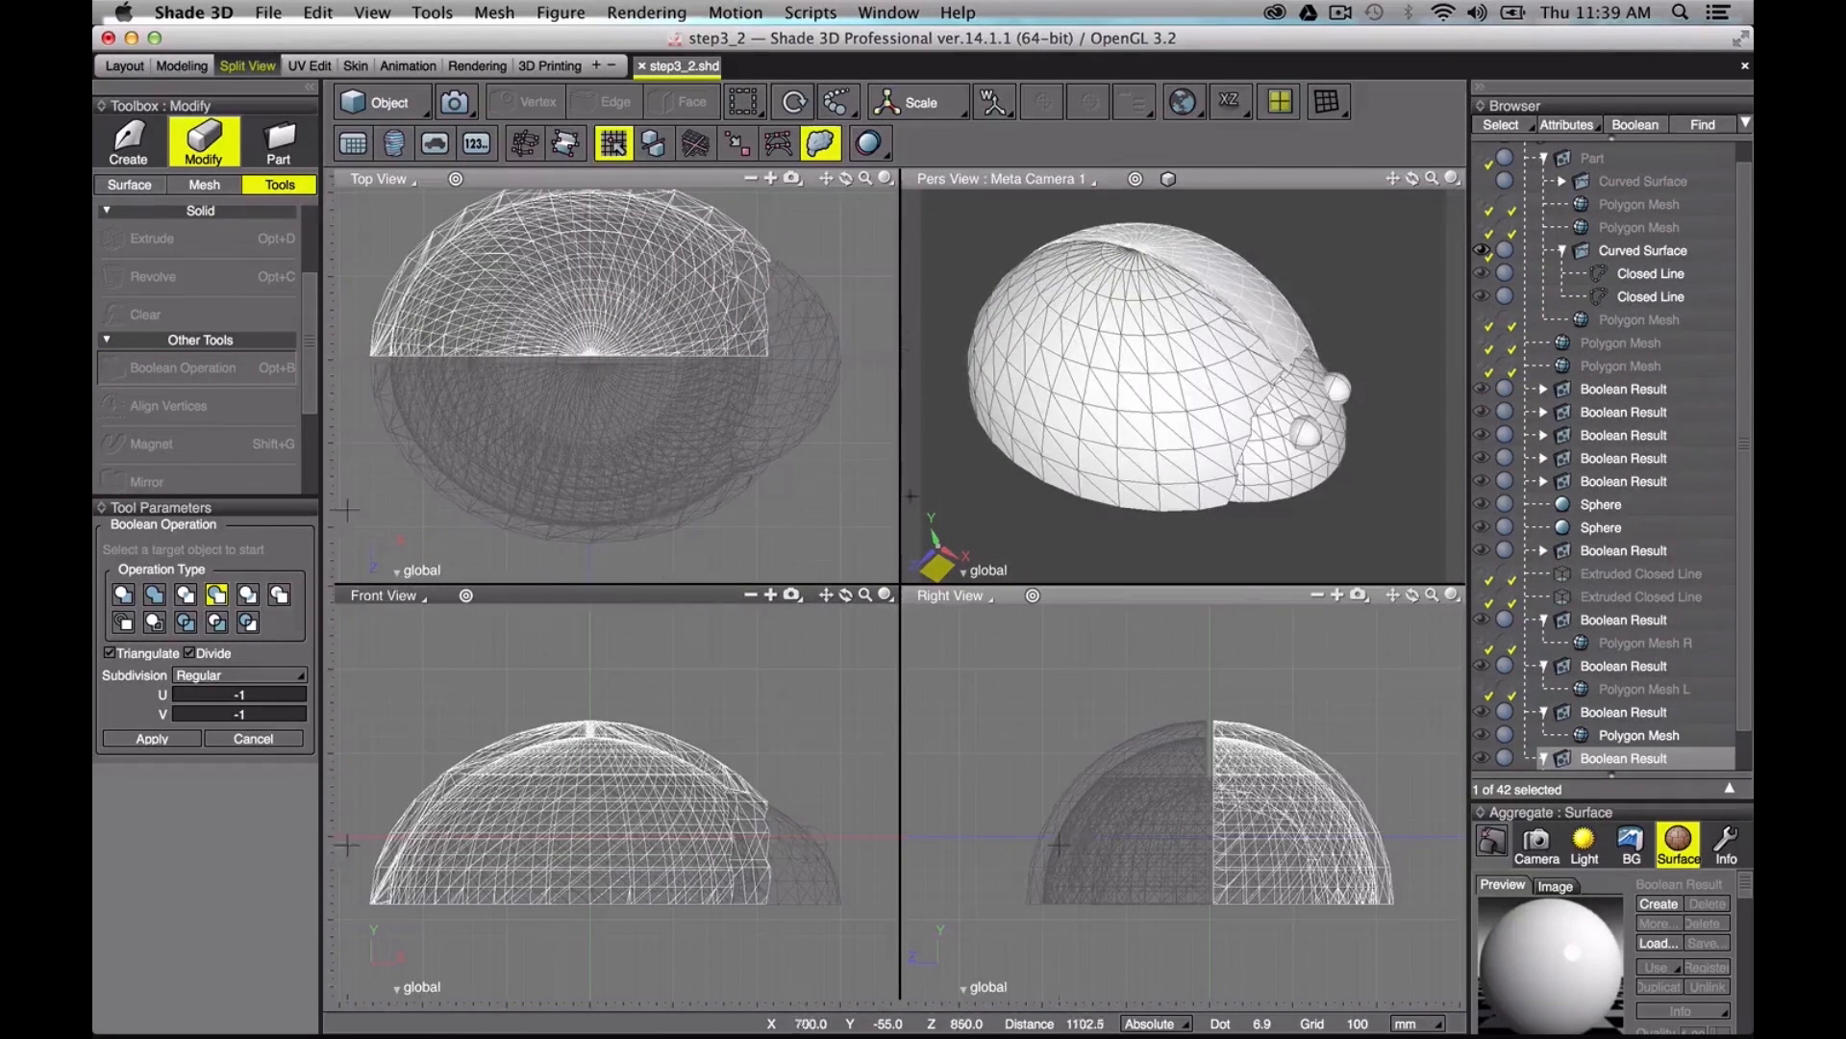
scroll(1270, 503, "down", 5)
scroll(1739, 754, "down", 1)
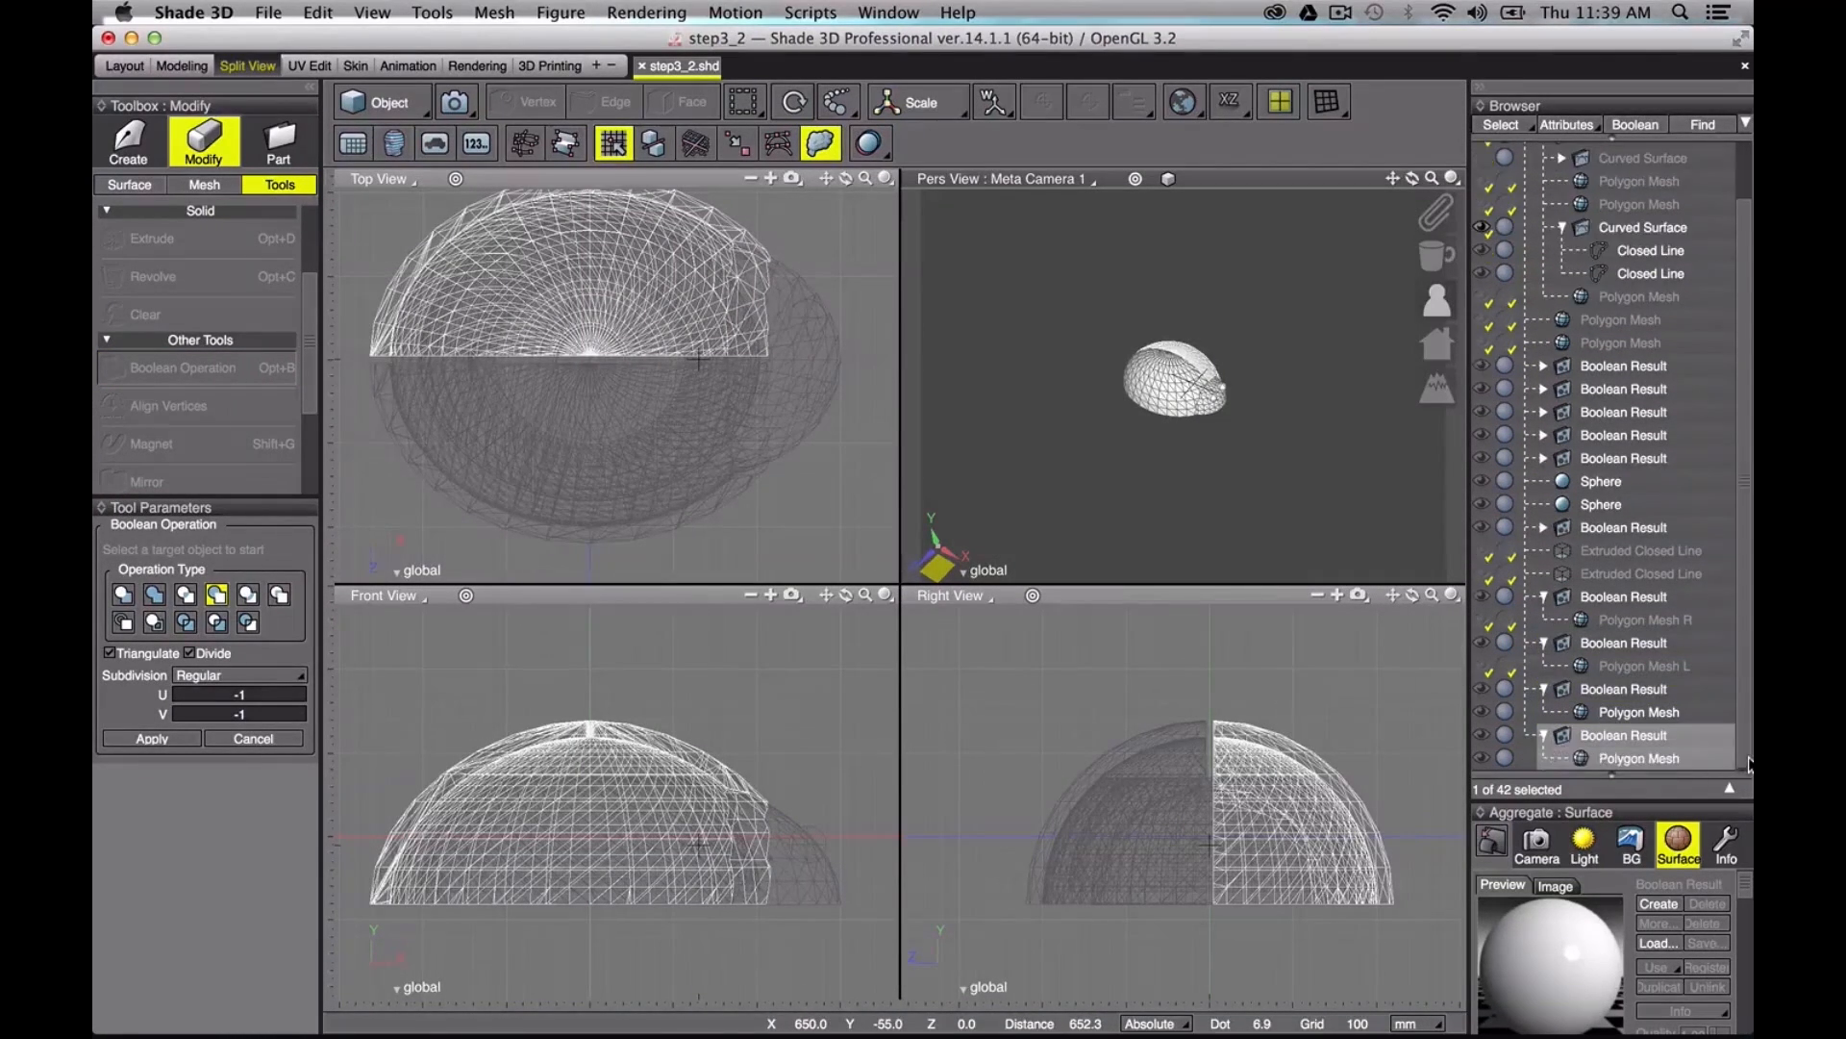
scroll(1384, 452, "up", 5)
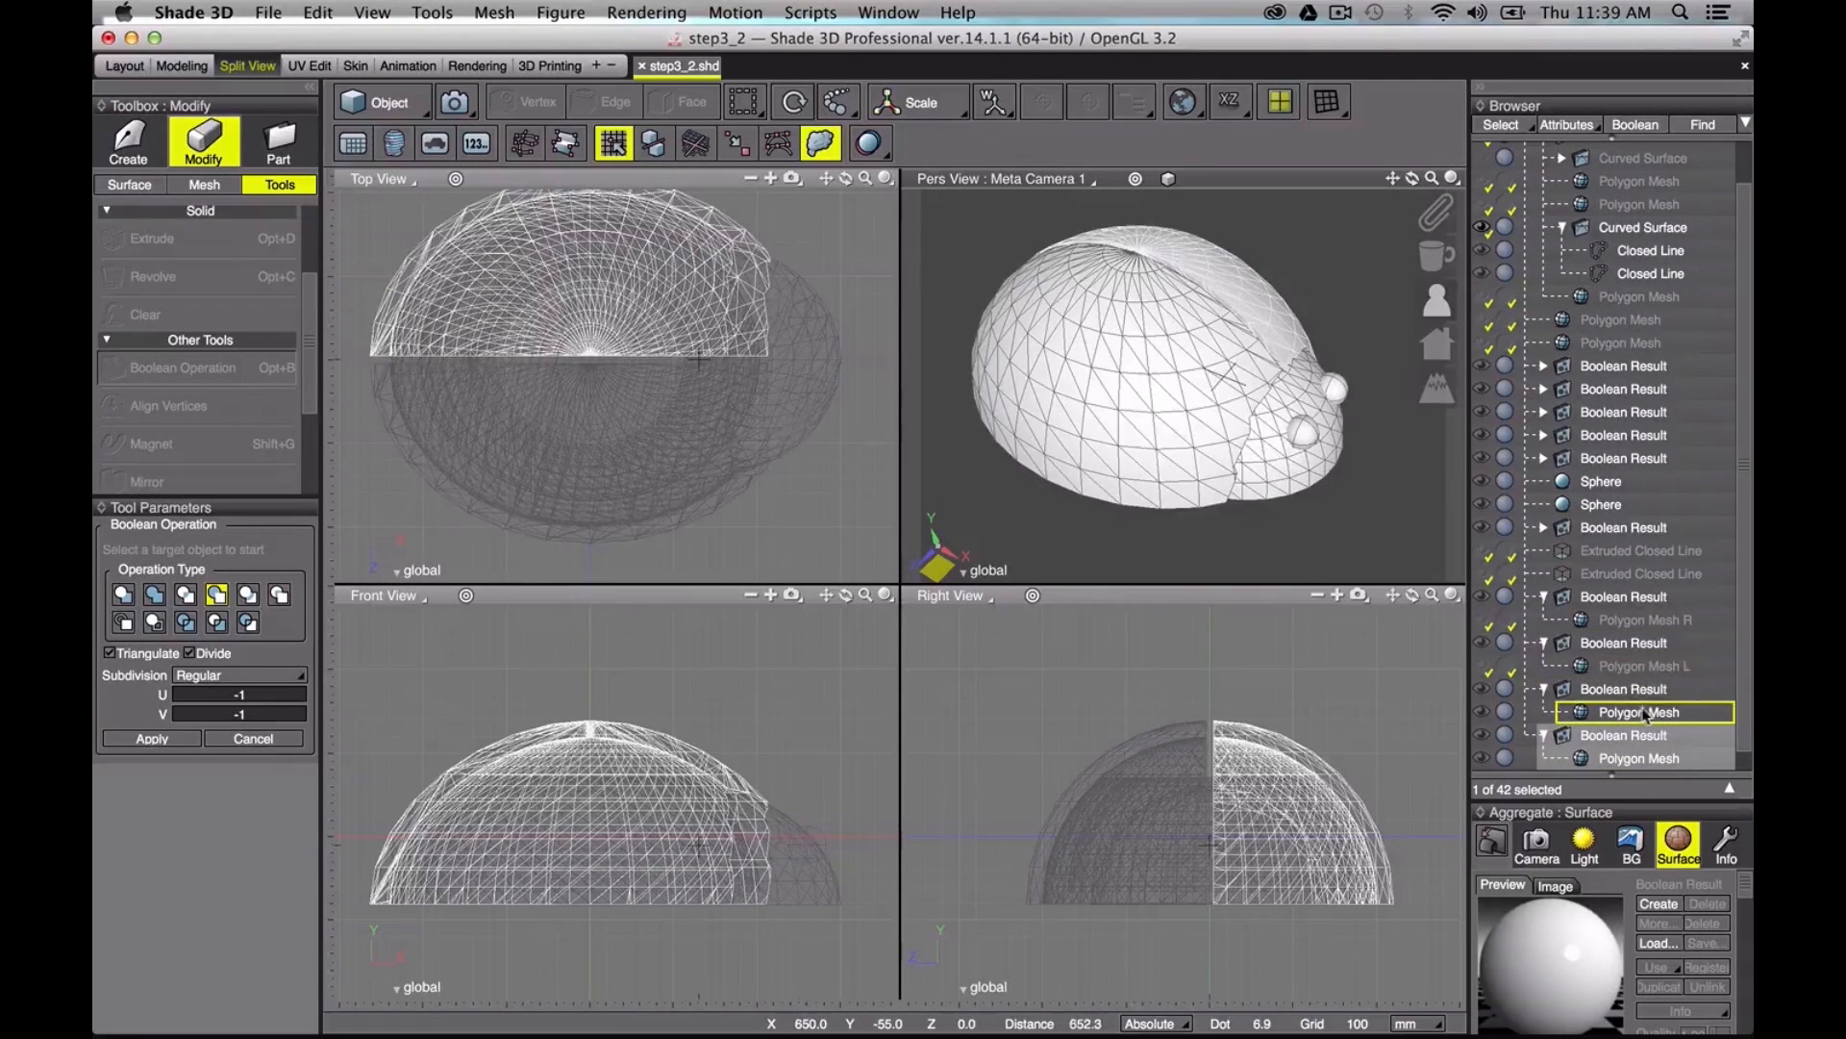